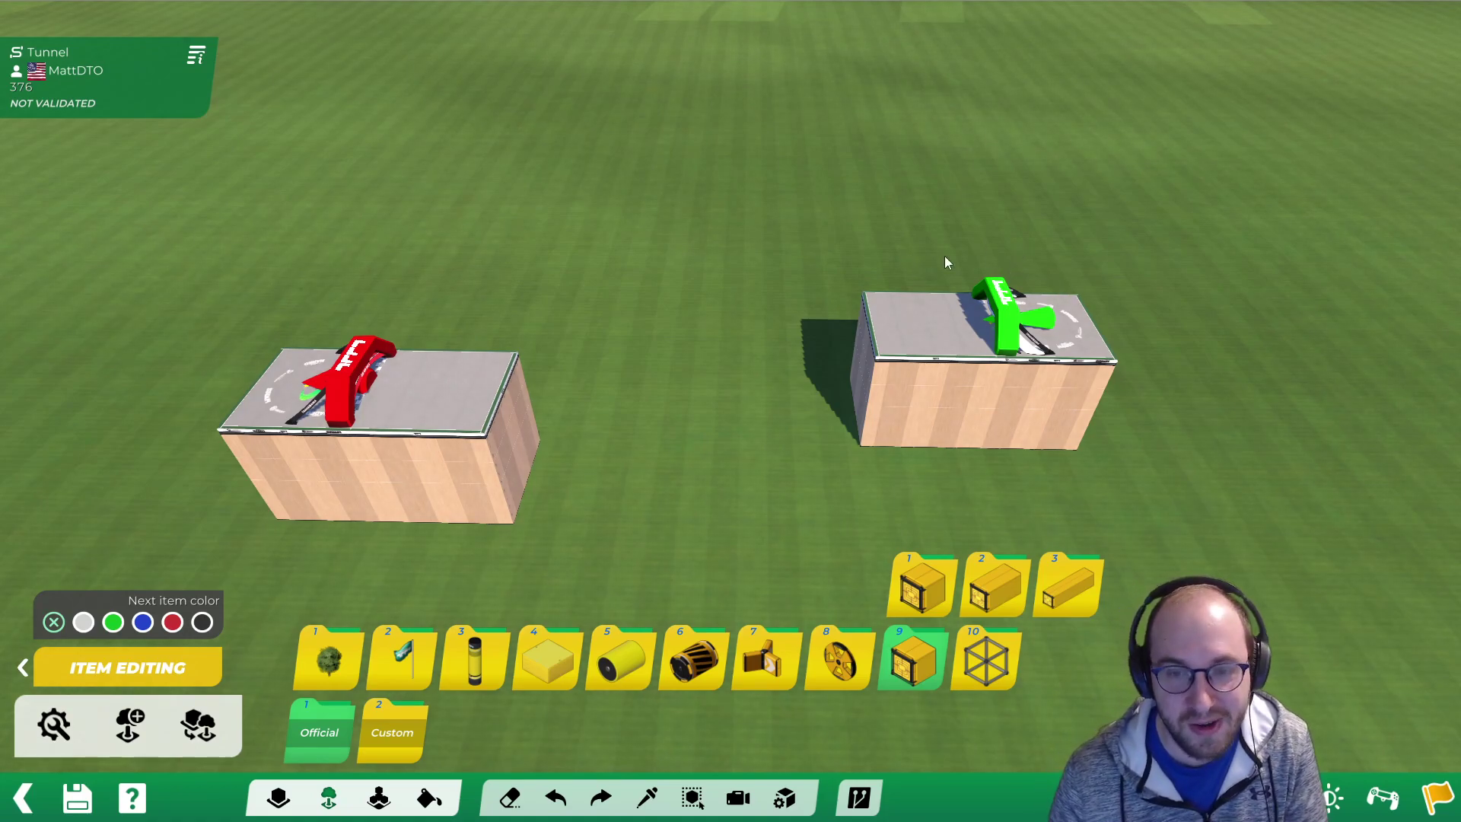
{"action": "right_click_drag", "start_coordinate": [1065, 304], "coordinate": [801, 452], "text": "alt"}
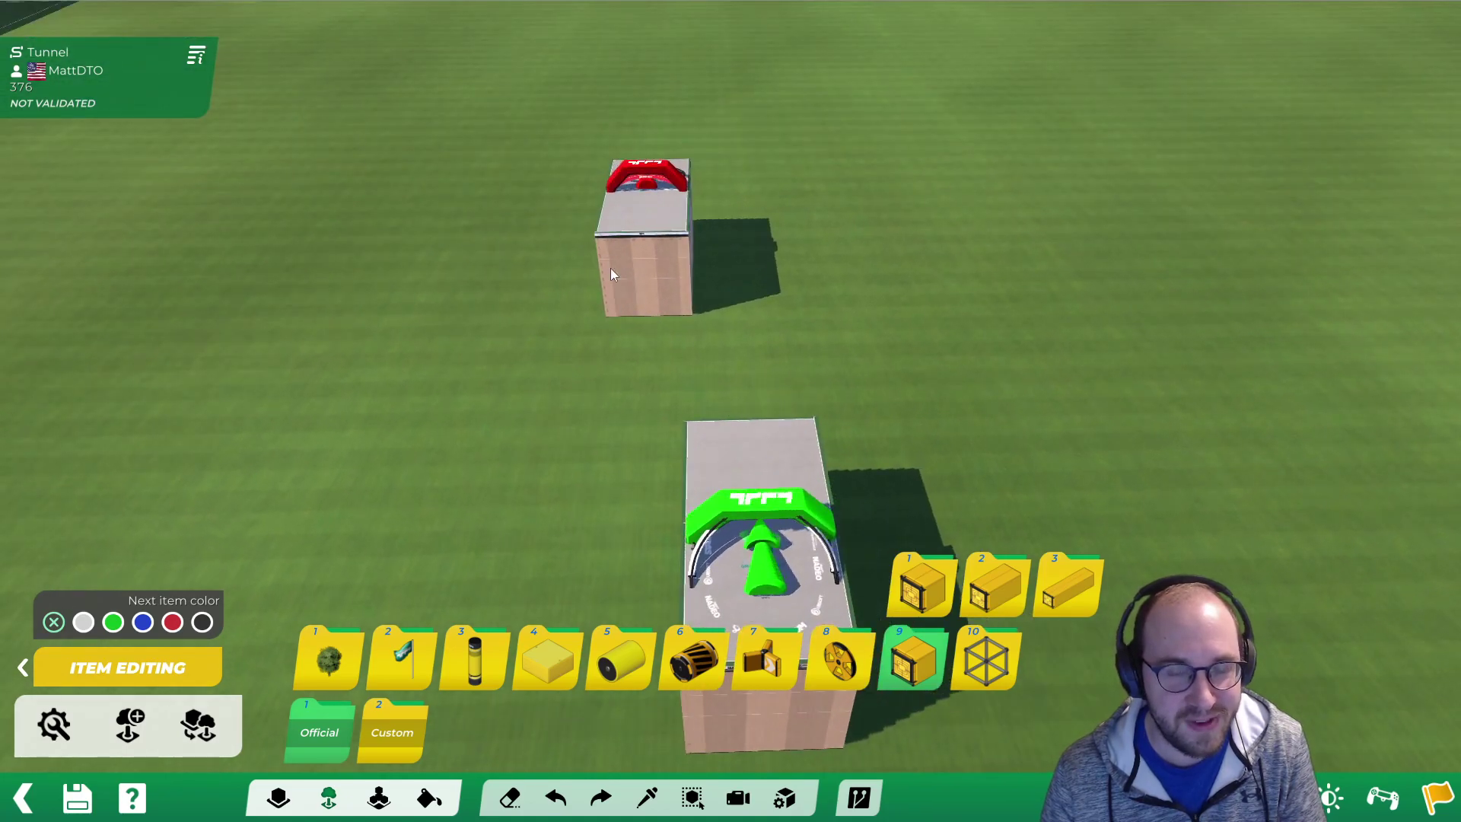
{"action": "right_click_drag", "start_coordinate": [682, 259], "coordinate": [984, 372], "text": "alt"}
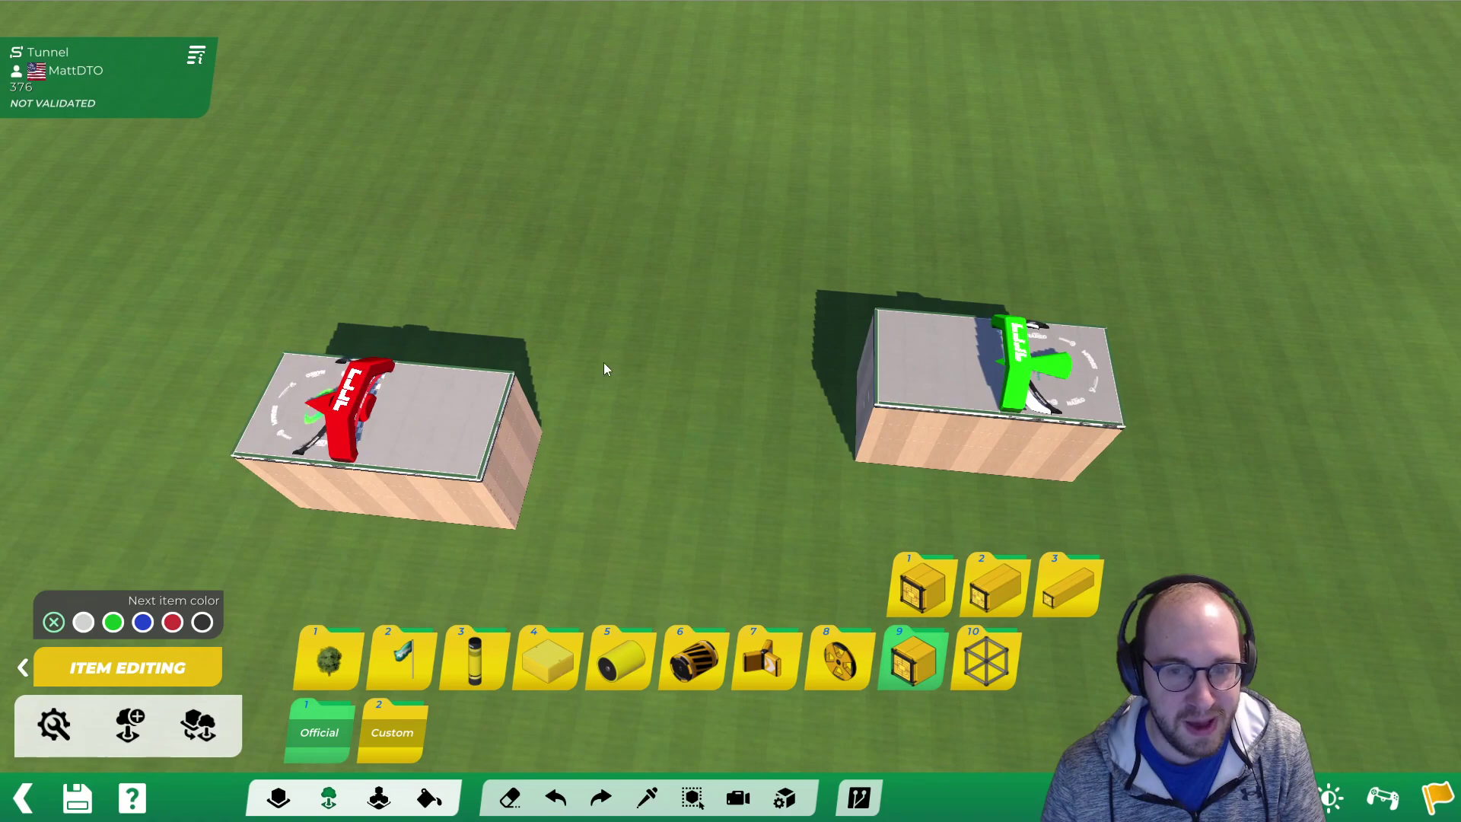
{"action": "right_click_drag", "start_coordinate": [693, 369], "coordinate": [884, 321], "text": "alt"}
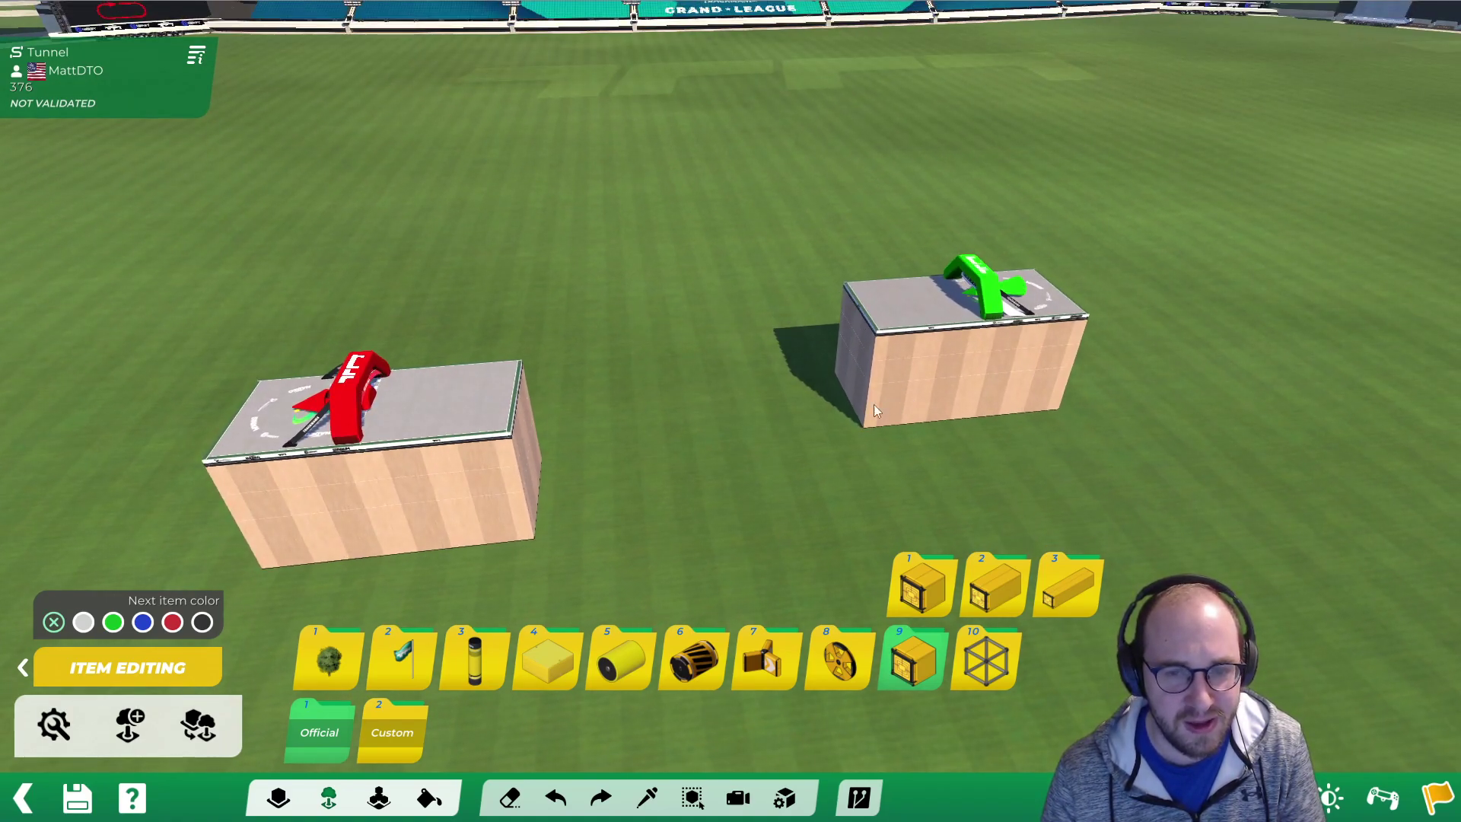
{"action": "key", "text": "KP_2"}
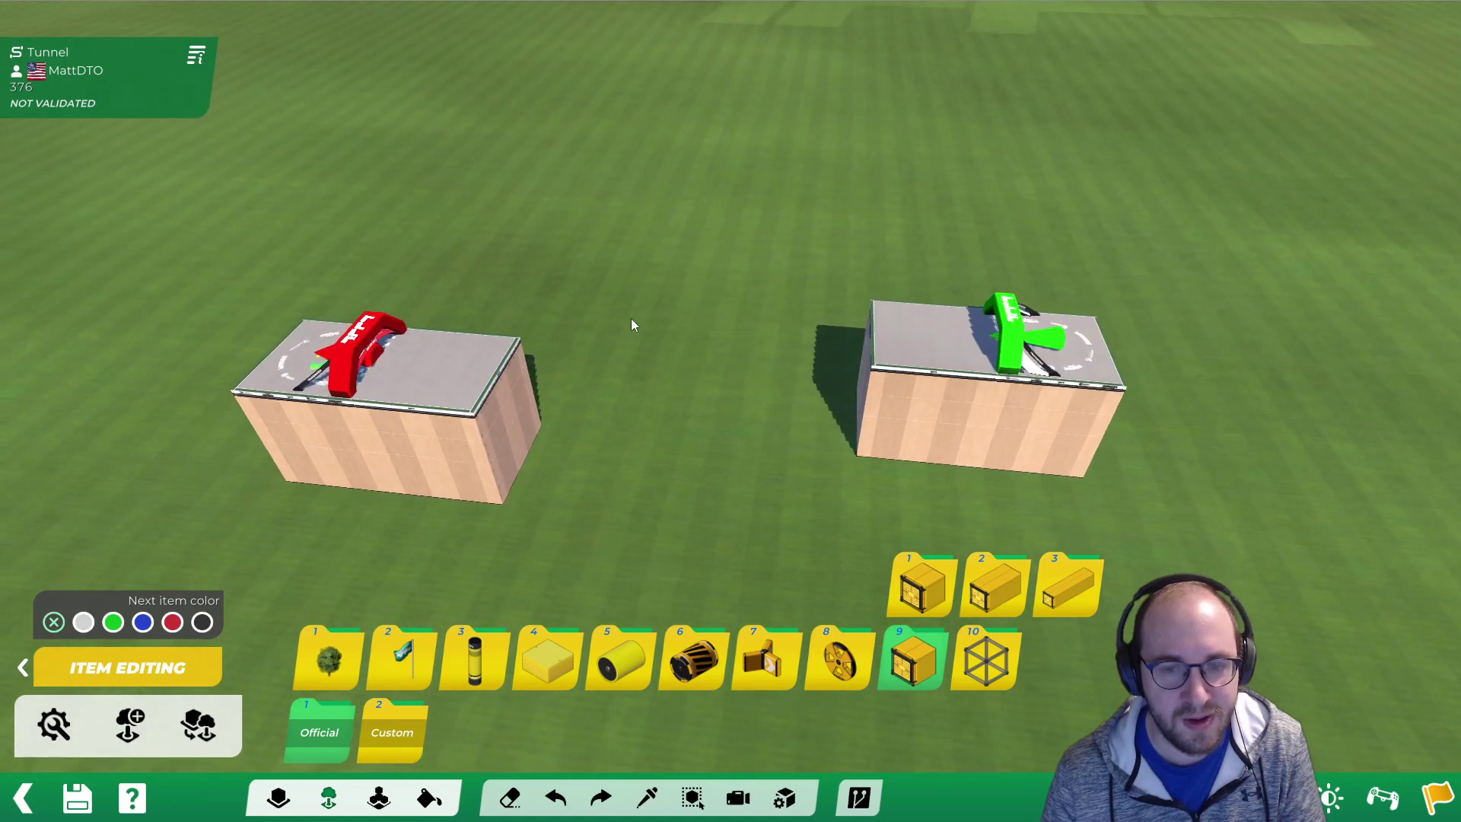
Create a new custom item with its origin at the corner of the start platform's edge facing the gap
{"action": "right_click_drag", "start_coordinate": [921, 331], "coordinate": [989, 319], "text": "alt"}
{"action": "left_click_drag", "start_coordinate": [989, 319], "coordinate": [723, 369], "text": "alt"}
{"action": "scroll", "coordinate": [723, 369], "scroll_direction": "up", "scroll_amount": 3, "text": "alt"}
{"action": "right_click_drag", "start_coordinate": [723, 369], "coordinate": [884, 346], "text": "alt"}
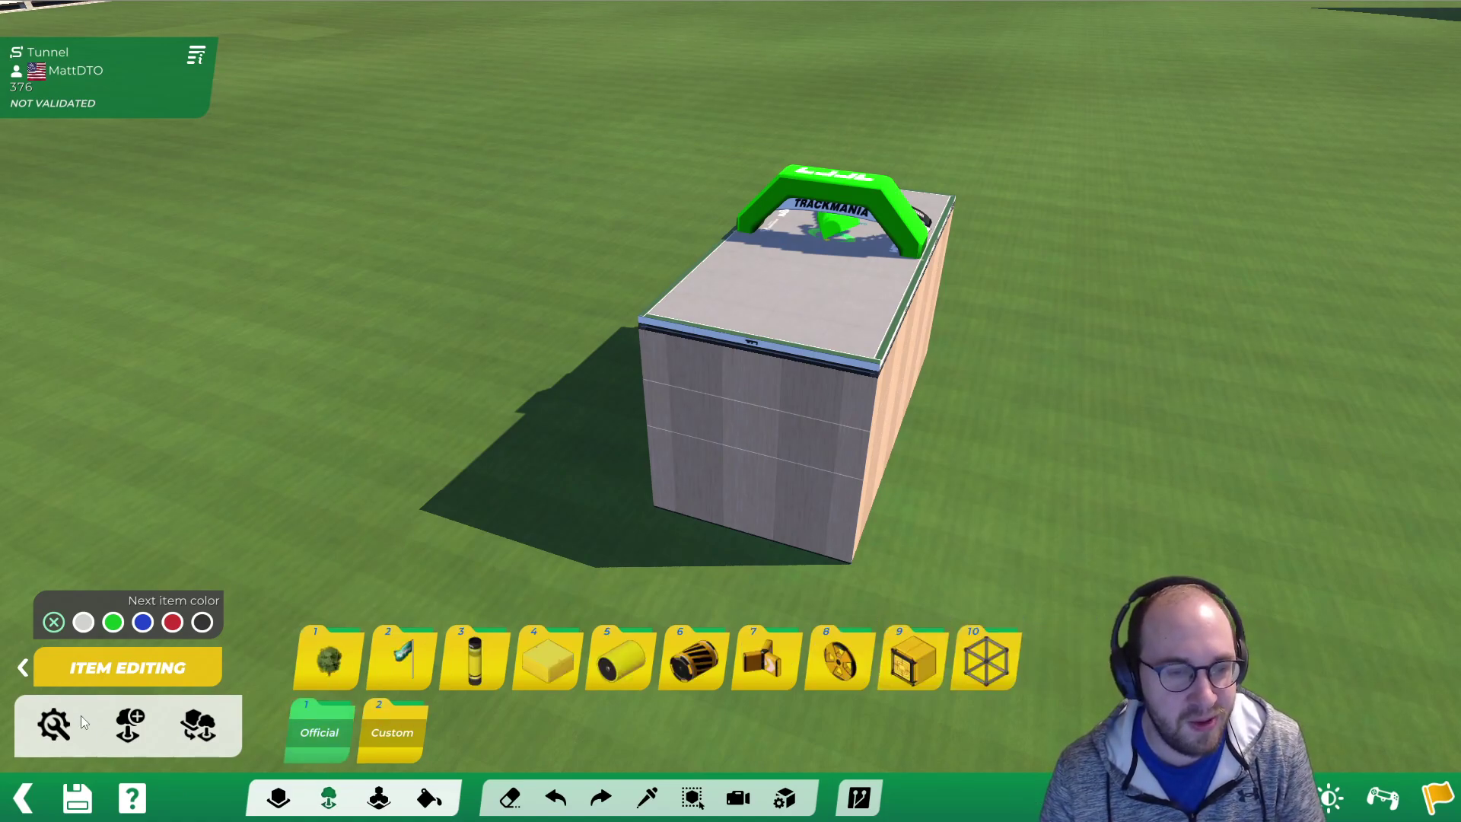
{"action": "key", "text": "Left"}
{"action": "left_click", "coordinate": [146, 659]}
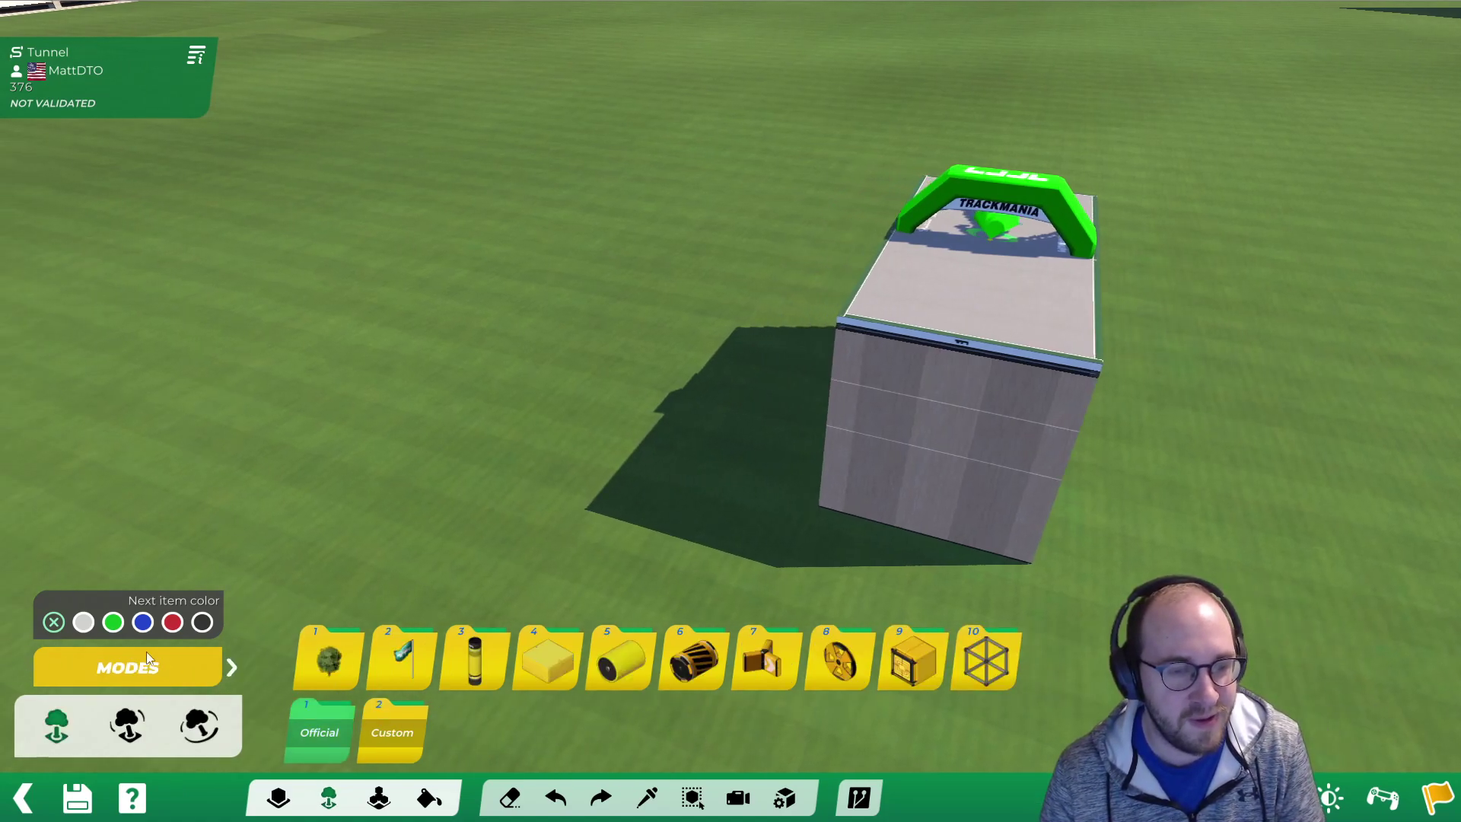
{"action": "left_click", "coordinate": [231, 668]}
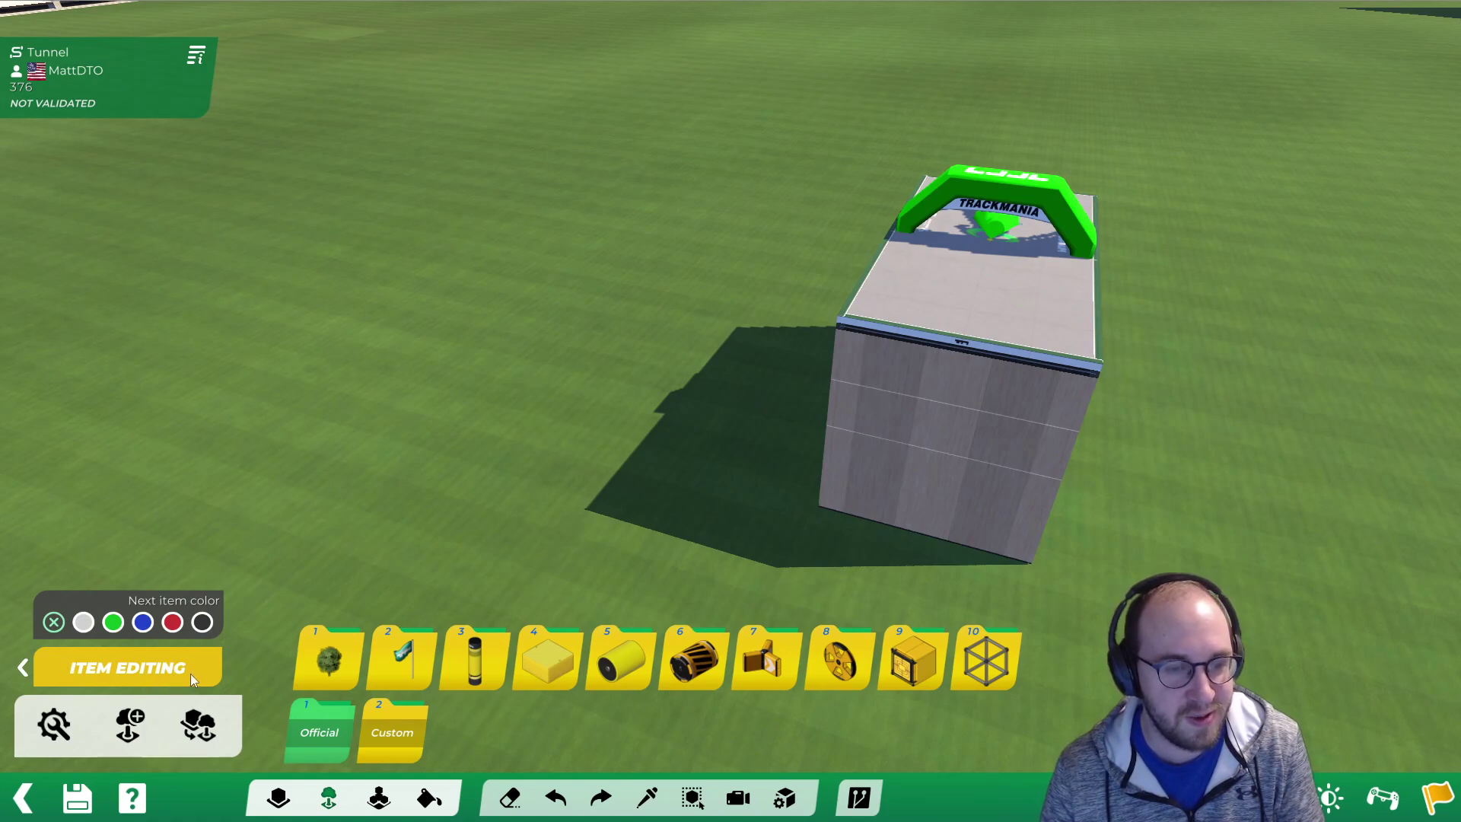
{"action": "left_click", "coordinate": [132, 723]}
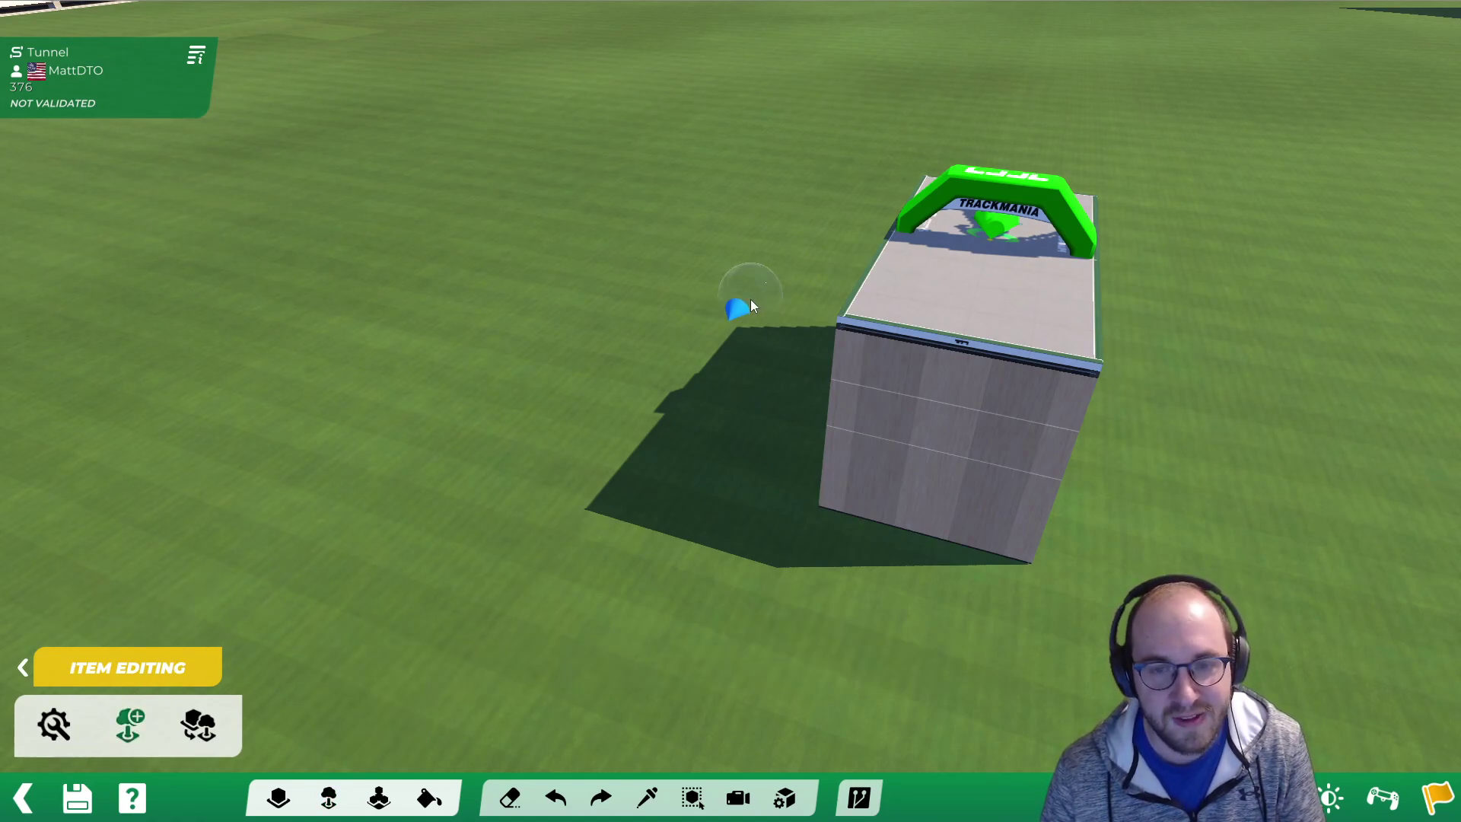
{"action": "right_click_drag", "start_coordinate": [852, 315], "coordinate": [780, 350], "text": "alt"}
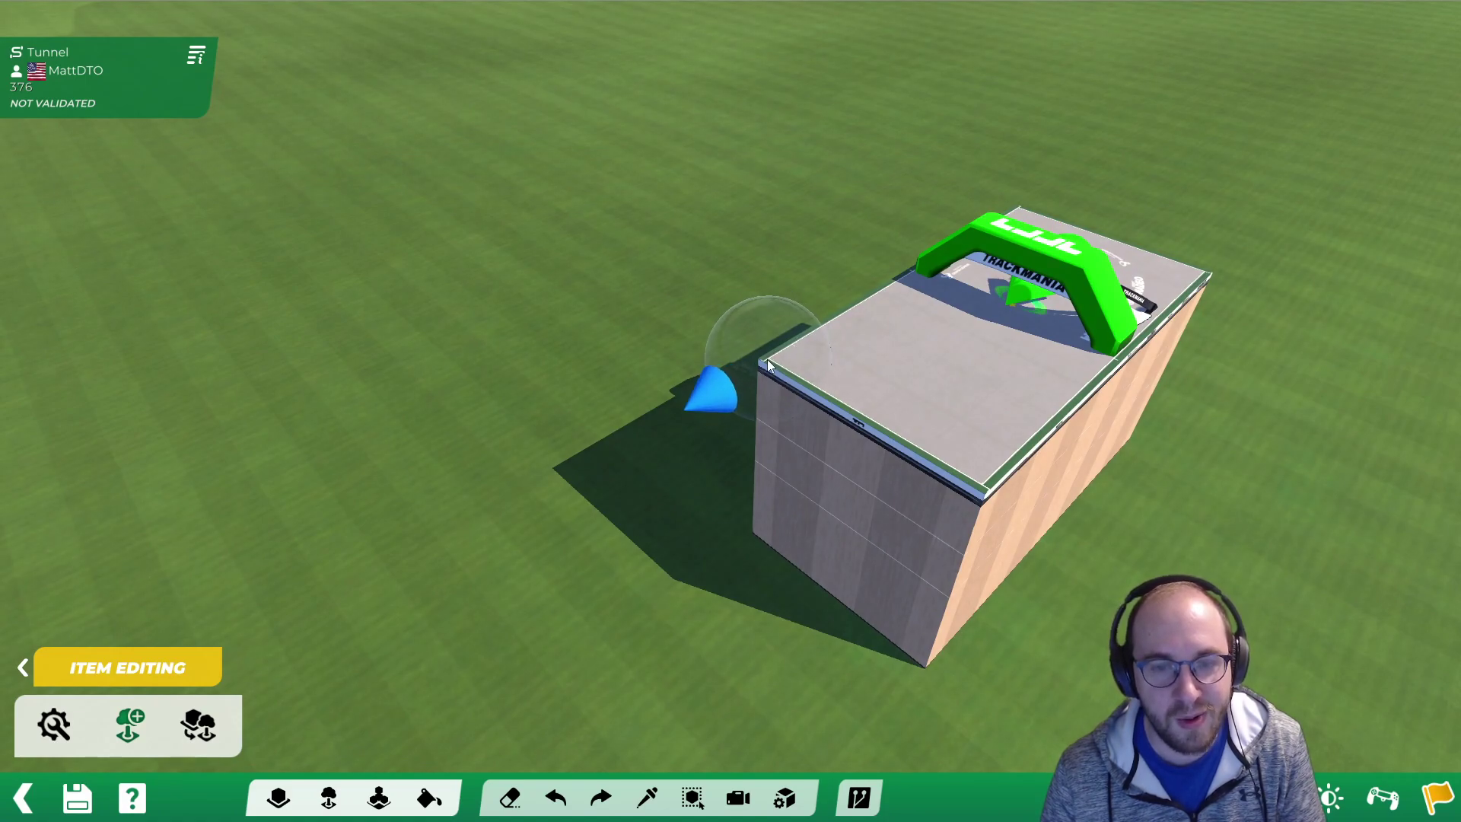
{"action": "left_click", "coordinate": [769, 366]}
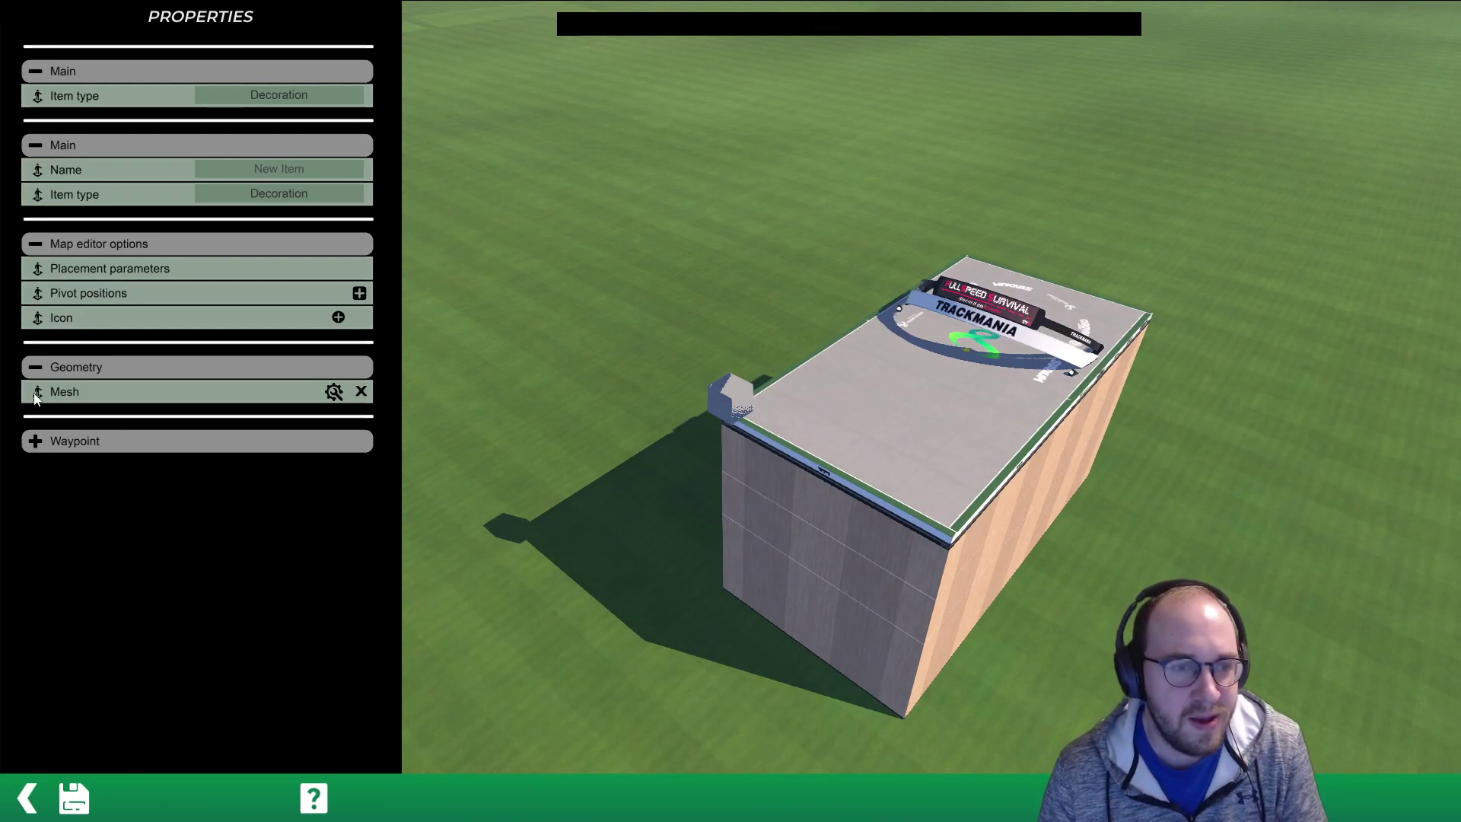
Open the new item's mesh for editing and delete the default cube
{"action": "left_click", "coordinate": [333, 392]}
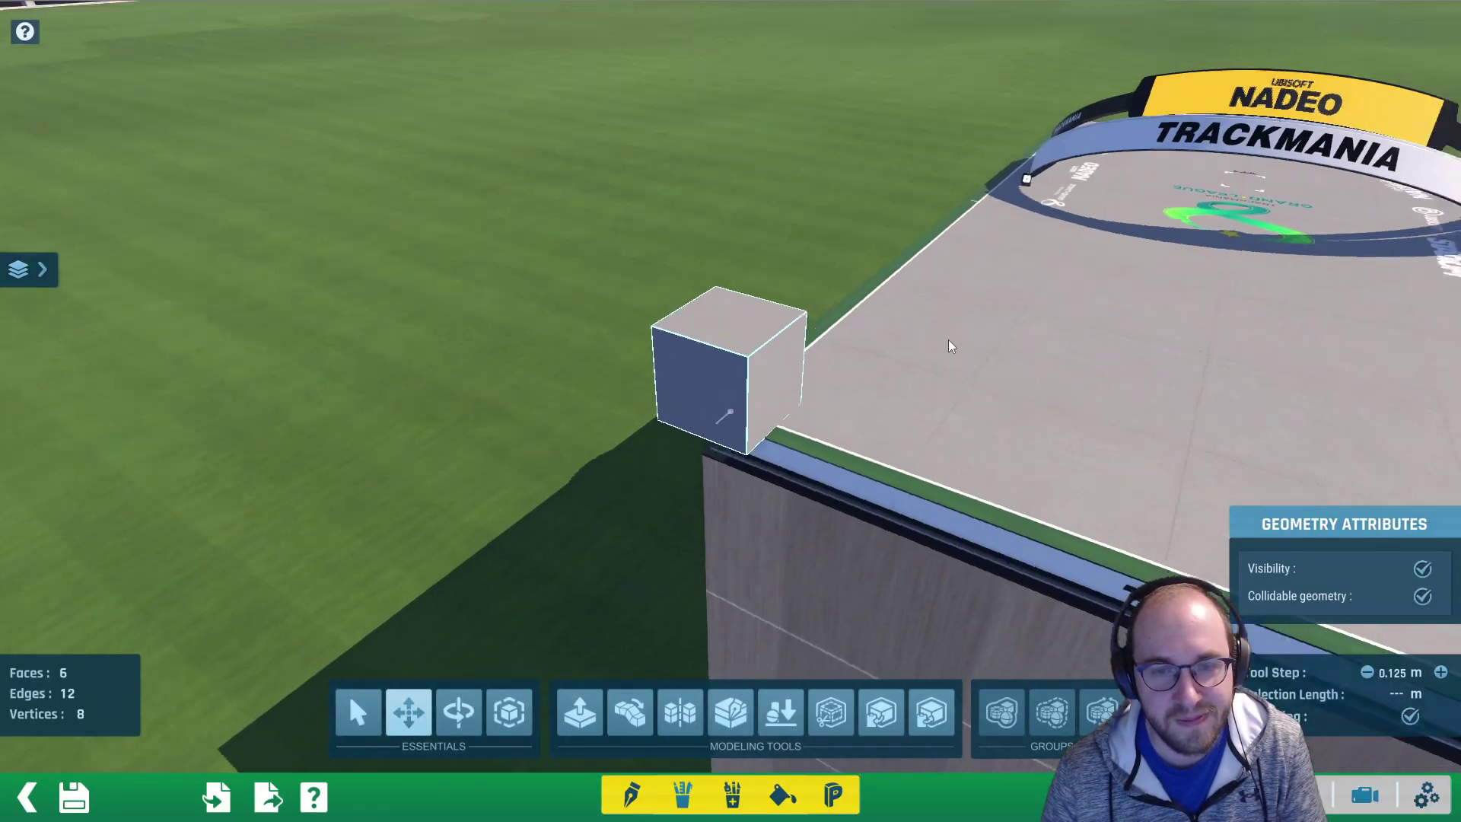
{"action": "left_click", "coordinate": [734, 365]}
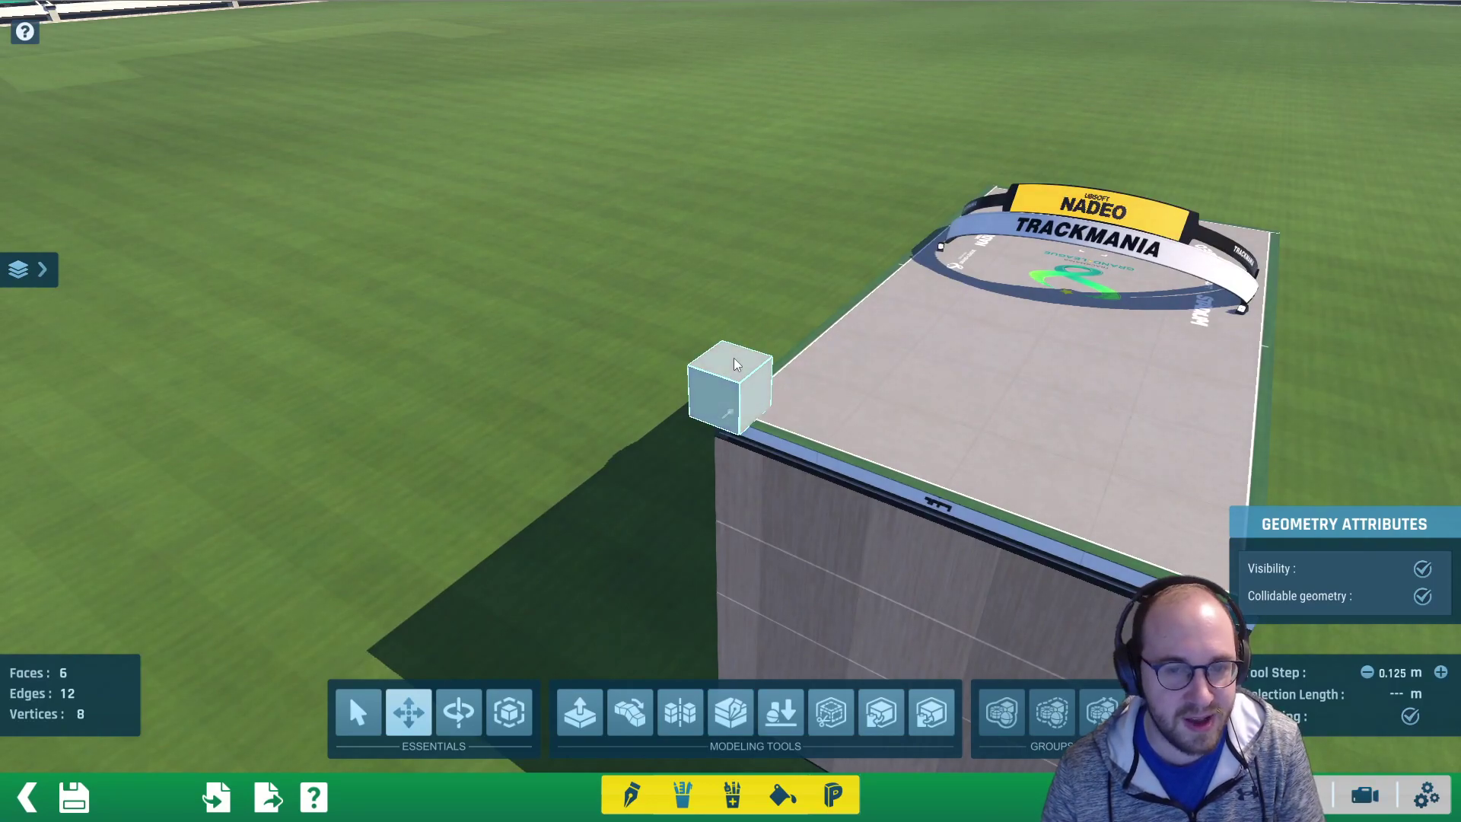
{"action": "key", "text": "Delete"}
{"action": "right_click_drag", "start_coordinate": [689, 352], "coordinate": [770, 352], "text": "alt"}
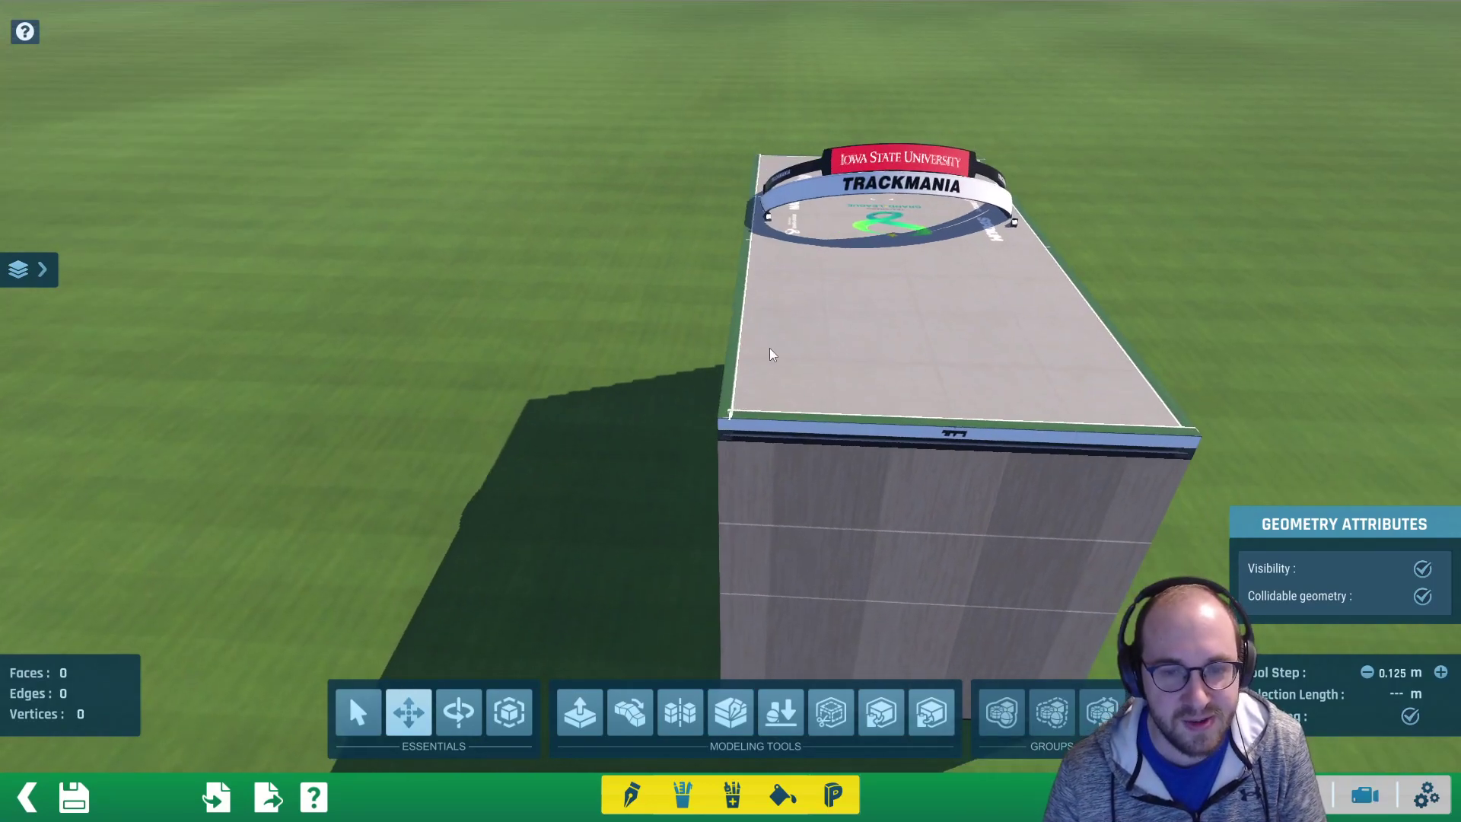
{"action": "scroll", "coordinate": [773, 351], "scroll_direction": "down", "scroll_amount": 3}
{"action": "right_click_drag", "start_coordinate": [943, 381], "coordinate": [903, 352], "text": "alt"}
{"action": "left_click_drag", "start_coordinate": [903, 352], "coordinate": [673, 374], "text": "alt"}
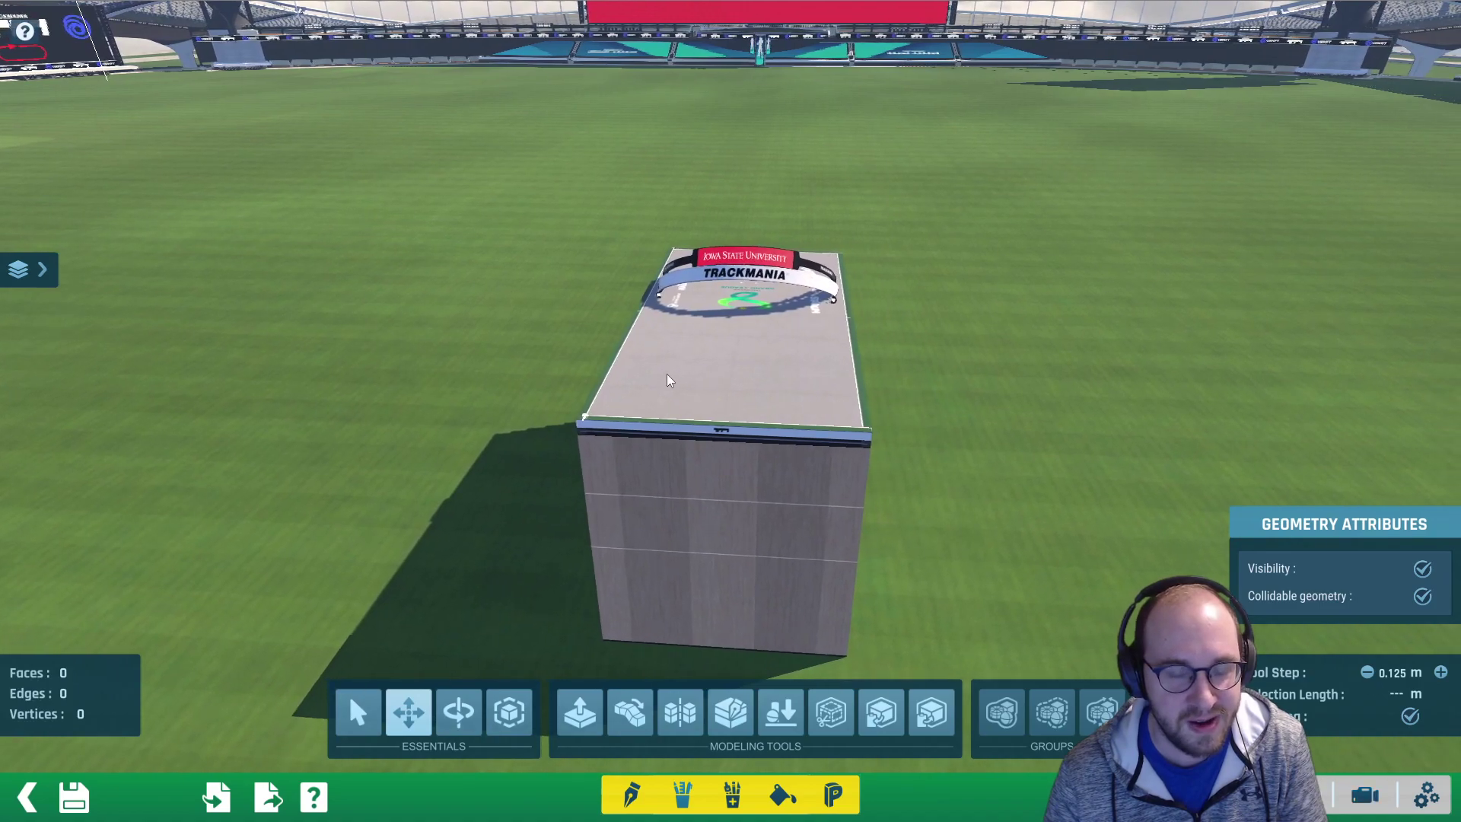
Draw an upright 32 m square face along the start platform's open edge, using a 32 m tool step
{"action": "left_click", "coordinate": [628, 794]}
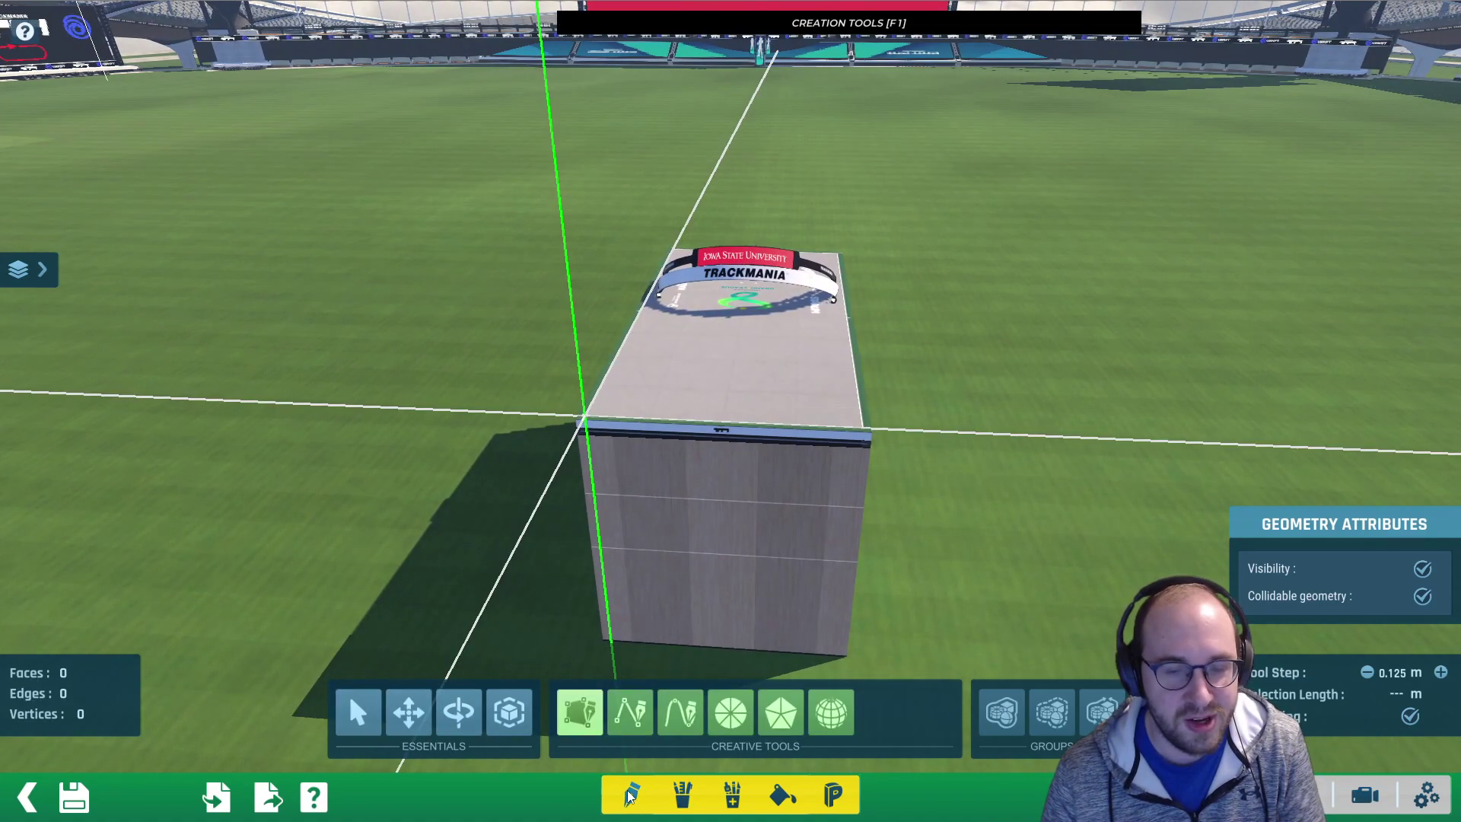
{"action": "left_click", "coordinate": [578, 719]}
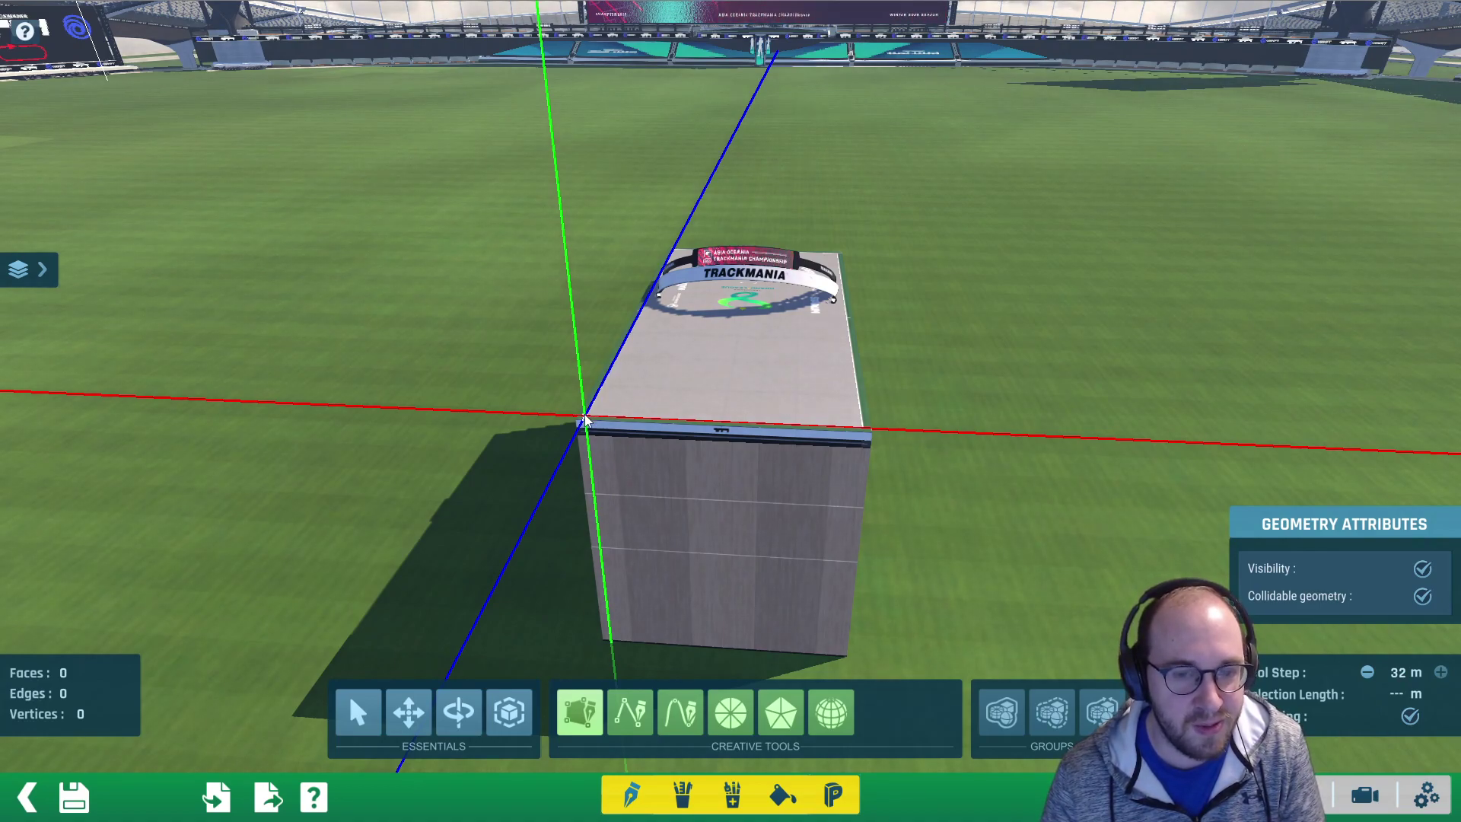
{"action": "left_click", "coordinate": [584, 420]}
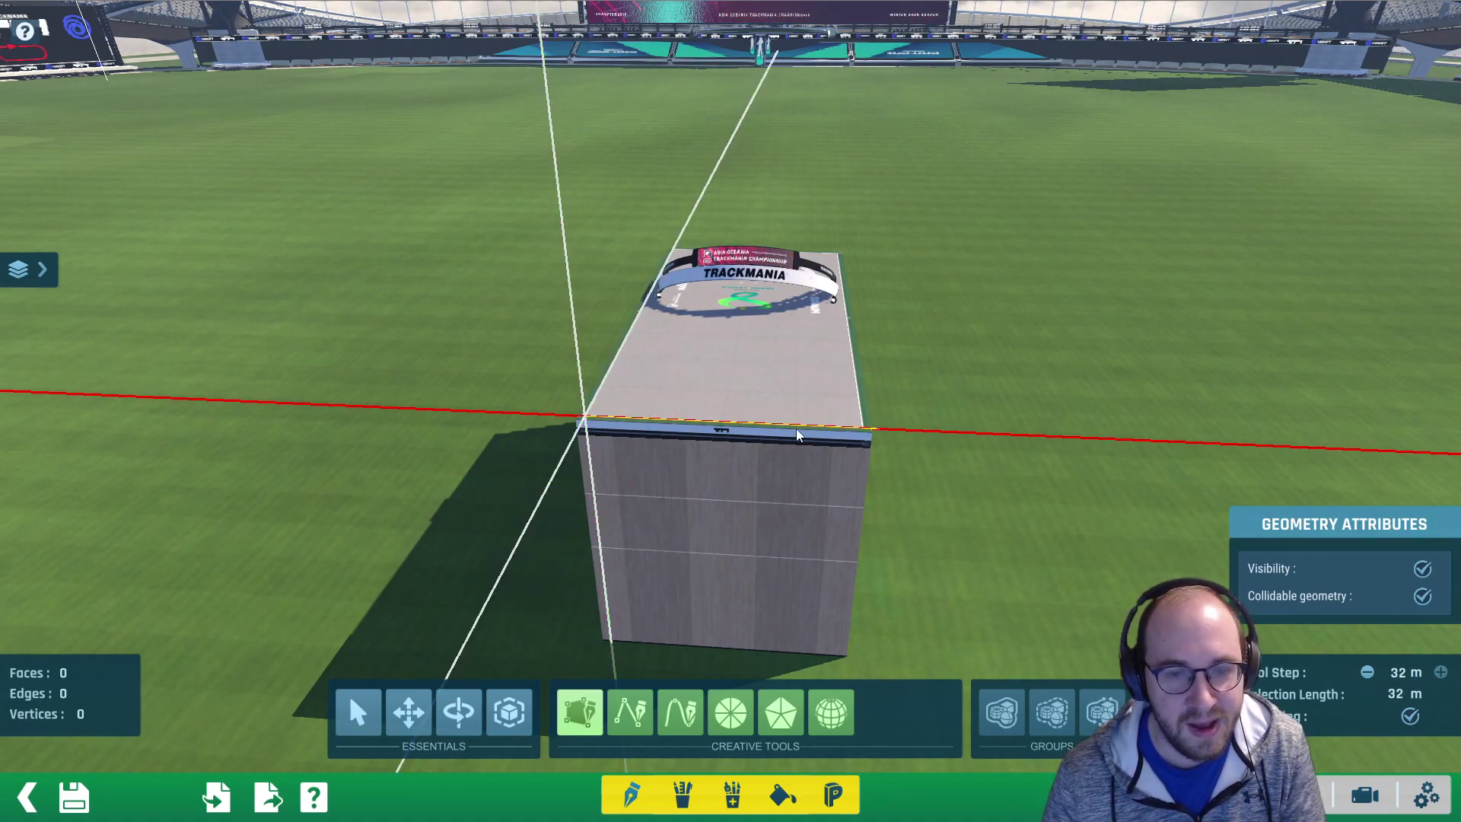
{"action": "left_click", "coordinate": [877, 432]}
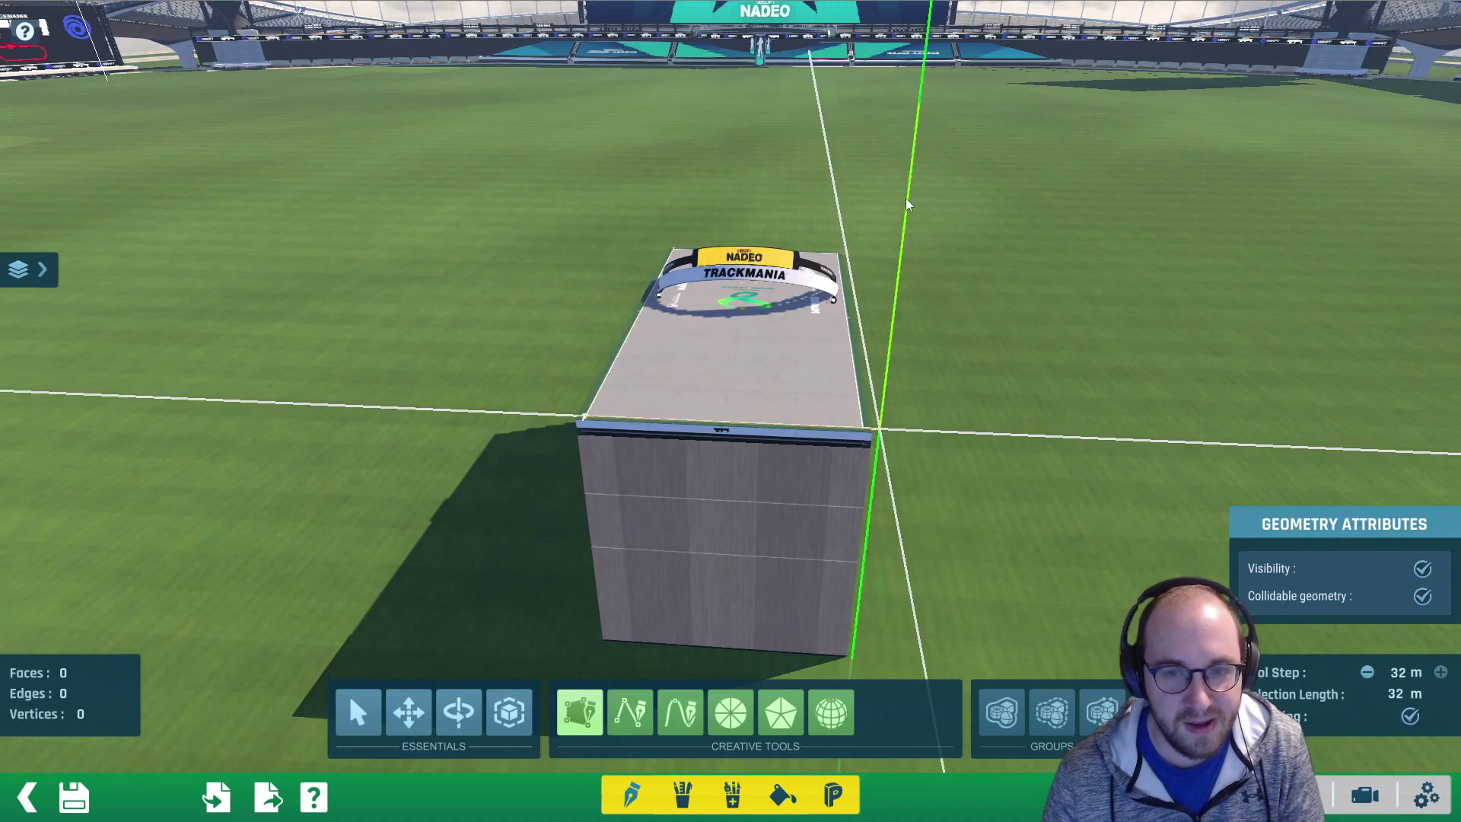
{"action": "left_click", "coordinate": [909, 204]}
{"action": "right_click_drag", "start_coordinate": [563, 109], "coordinate": [625, 167], "text": "alt"}
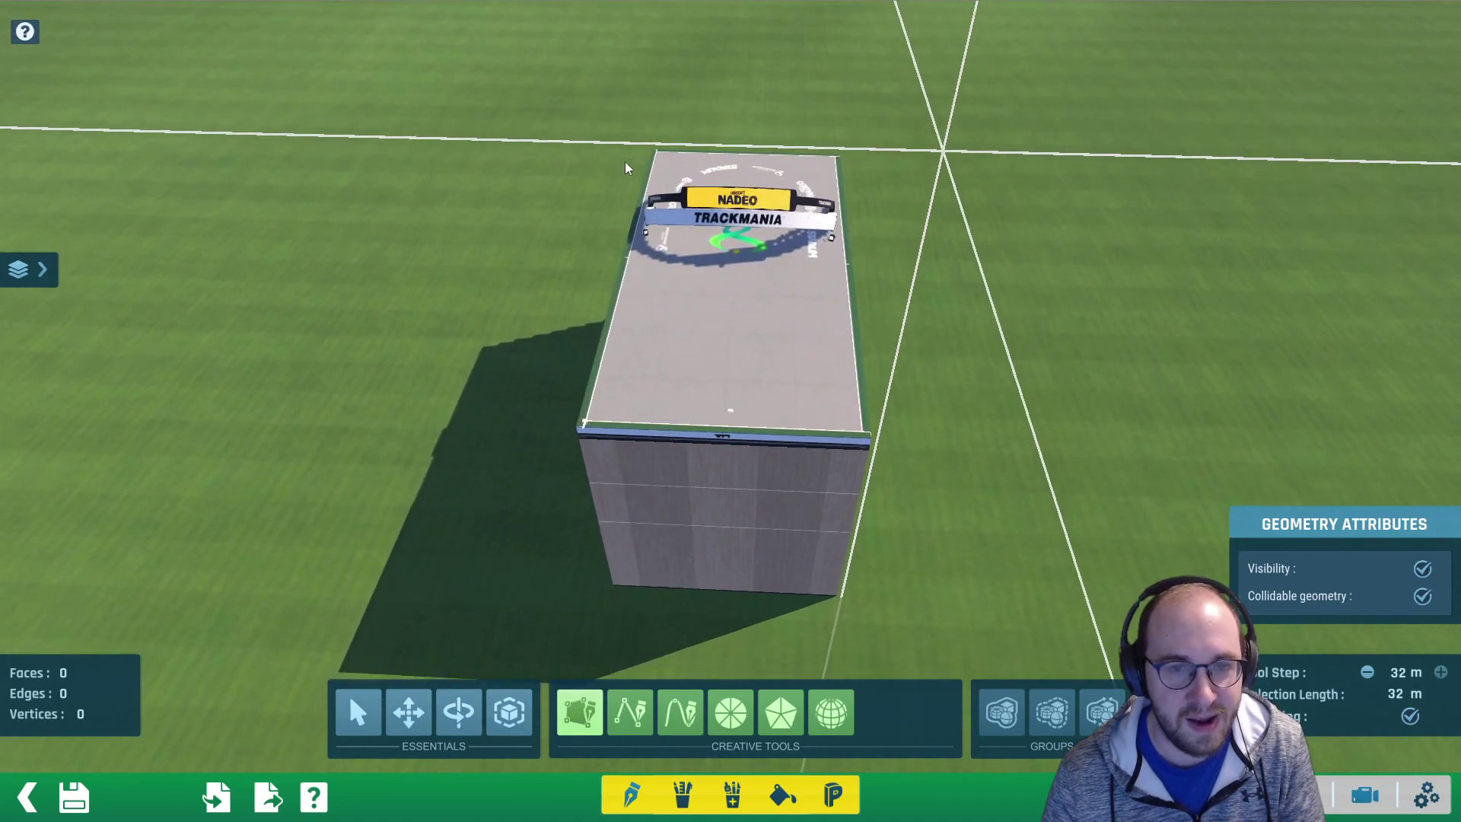
{"action": "left_click", "coordinate": [525, 142]}
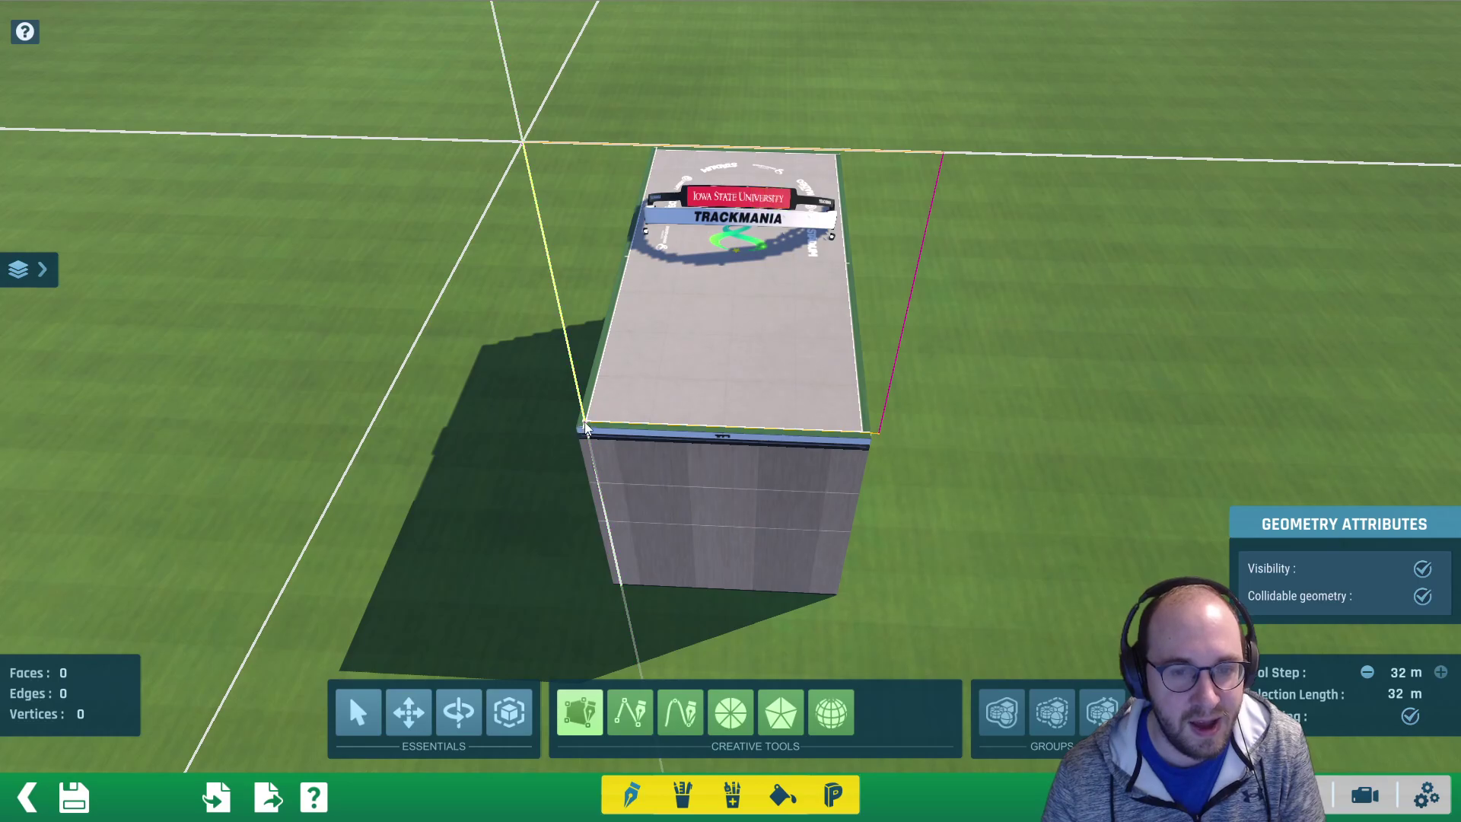
{"action": "left_click", "coordinate": [589, 424]}
{"action": "right_click_drag", "start_coordinate": [589, 425], "coordinate": [606, 288]}
{"action": "right_click_drag", "start_coordinate": [773, 251], "coordinate": [231, 327], "text": "alt"}
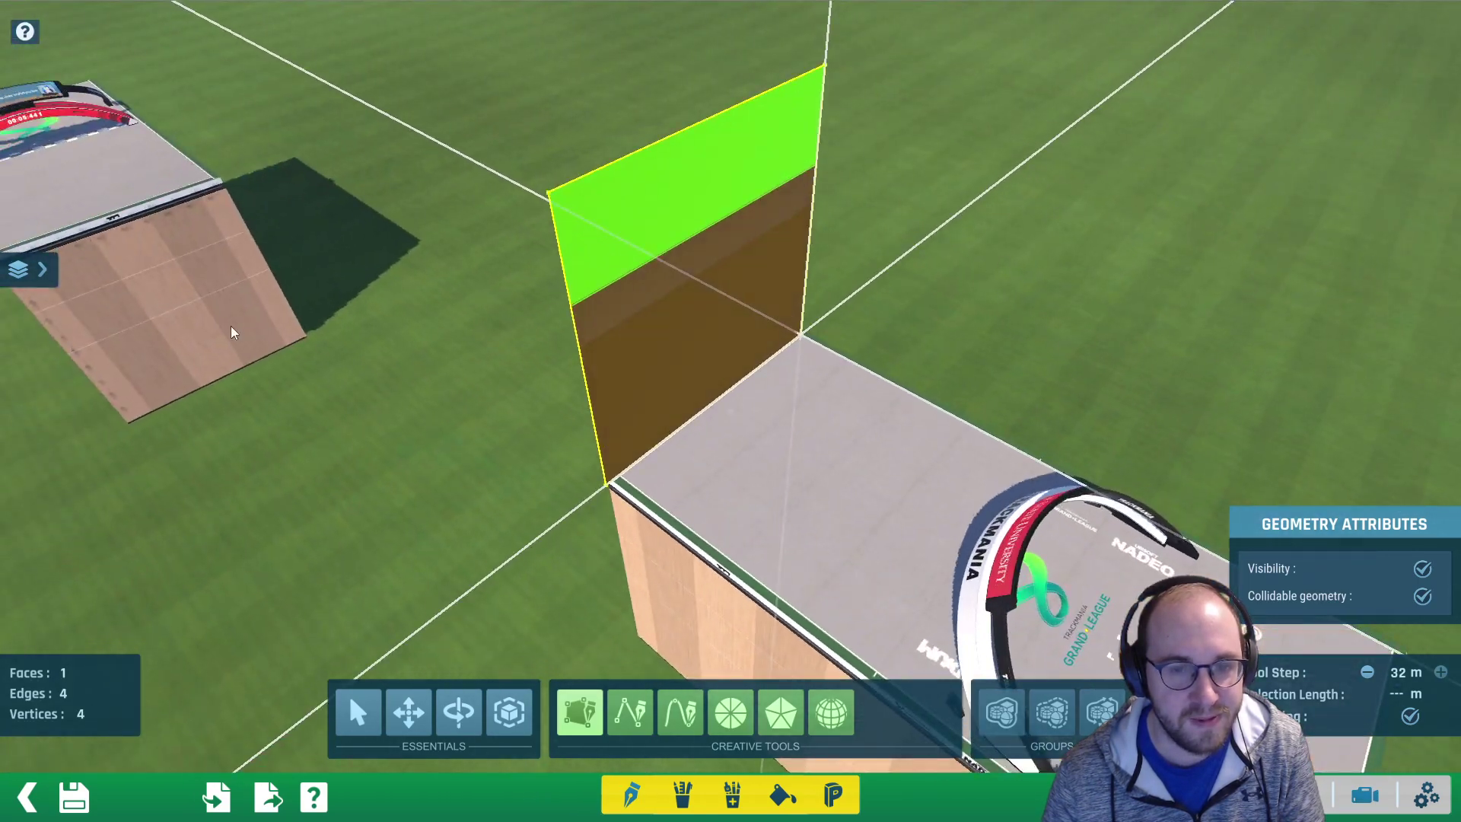
Select the square face and subdivide it twice into a 4 by 4 grid
{"action": "left_click", "coordinate": [359, 713]}
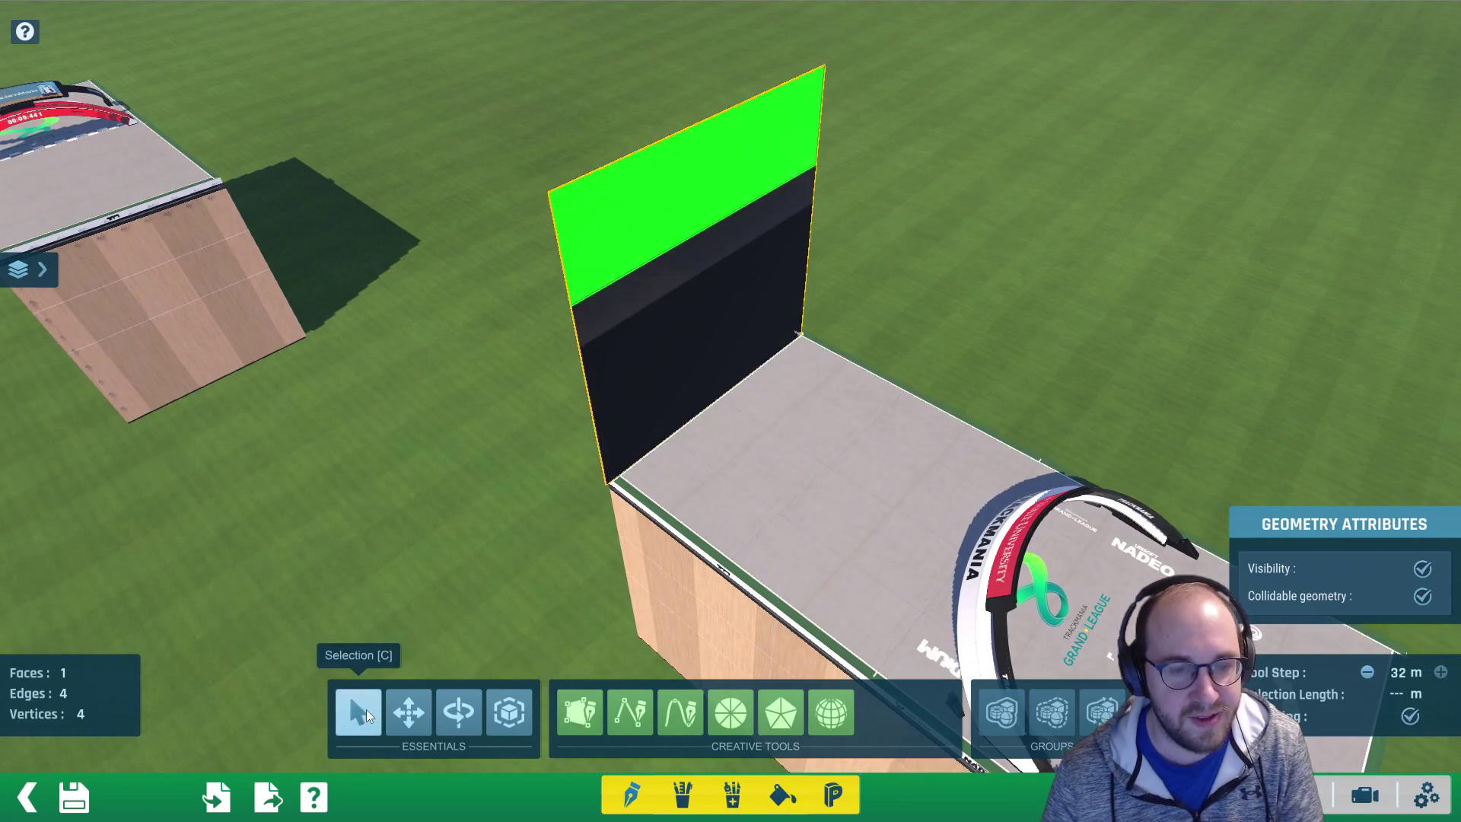
{"action": "right_click_drag", "start_coordinate": [731, 294], "coordinate": [747, 254]}
{"action": "scroll", "coordinate": [747, 254], "scroll_direction": "up", "scroll_amount": 2}
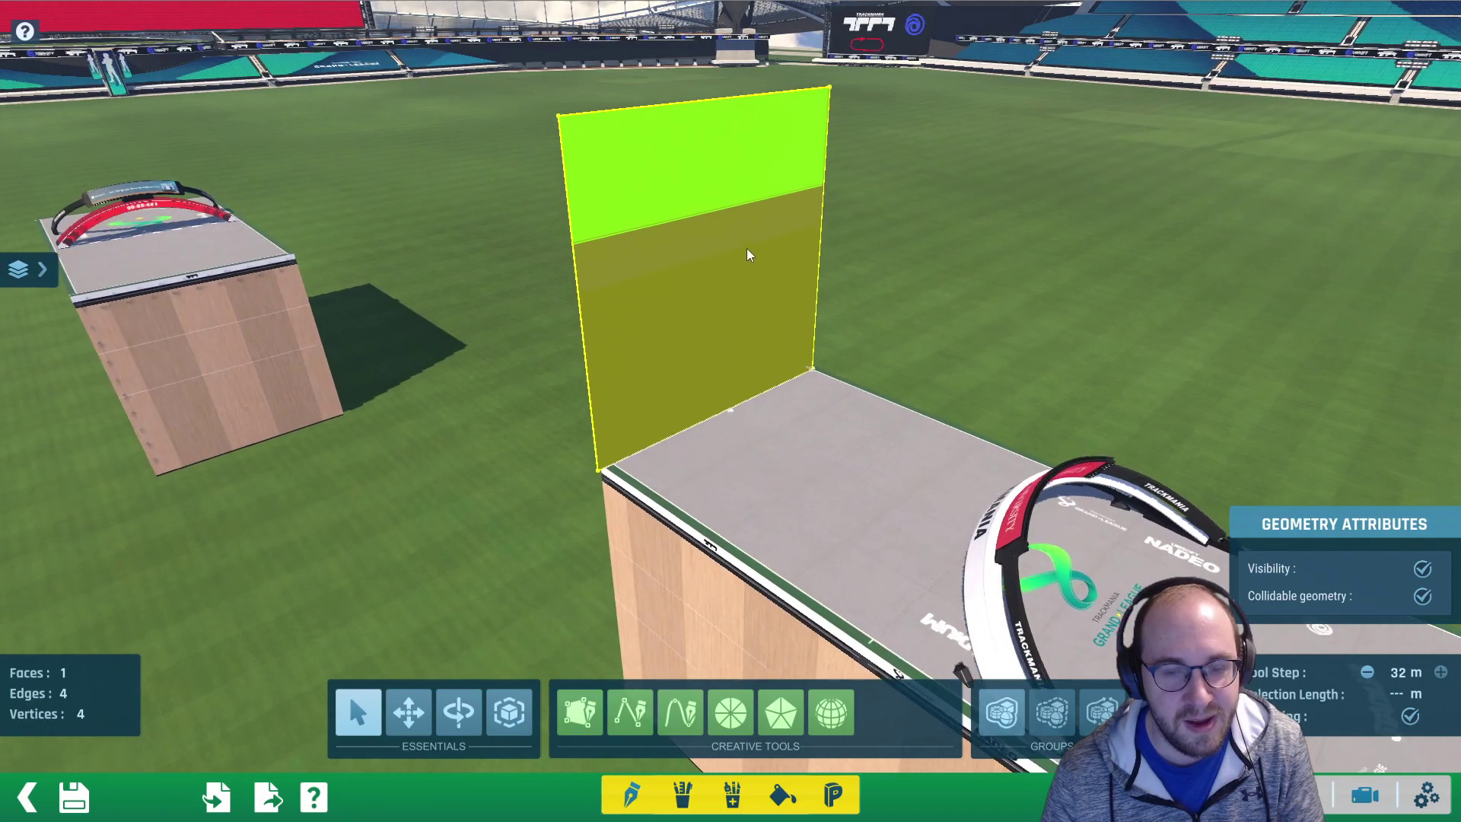
{"action": "left_click", "coordinate": [730, 803]}
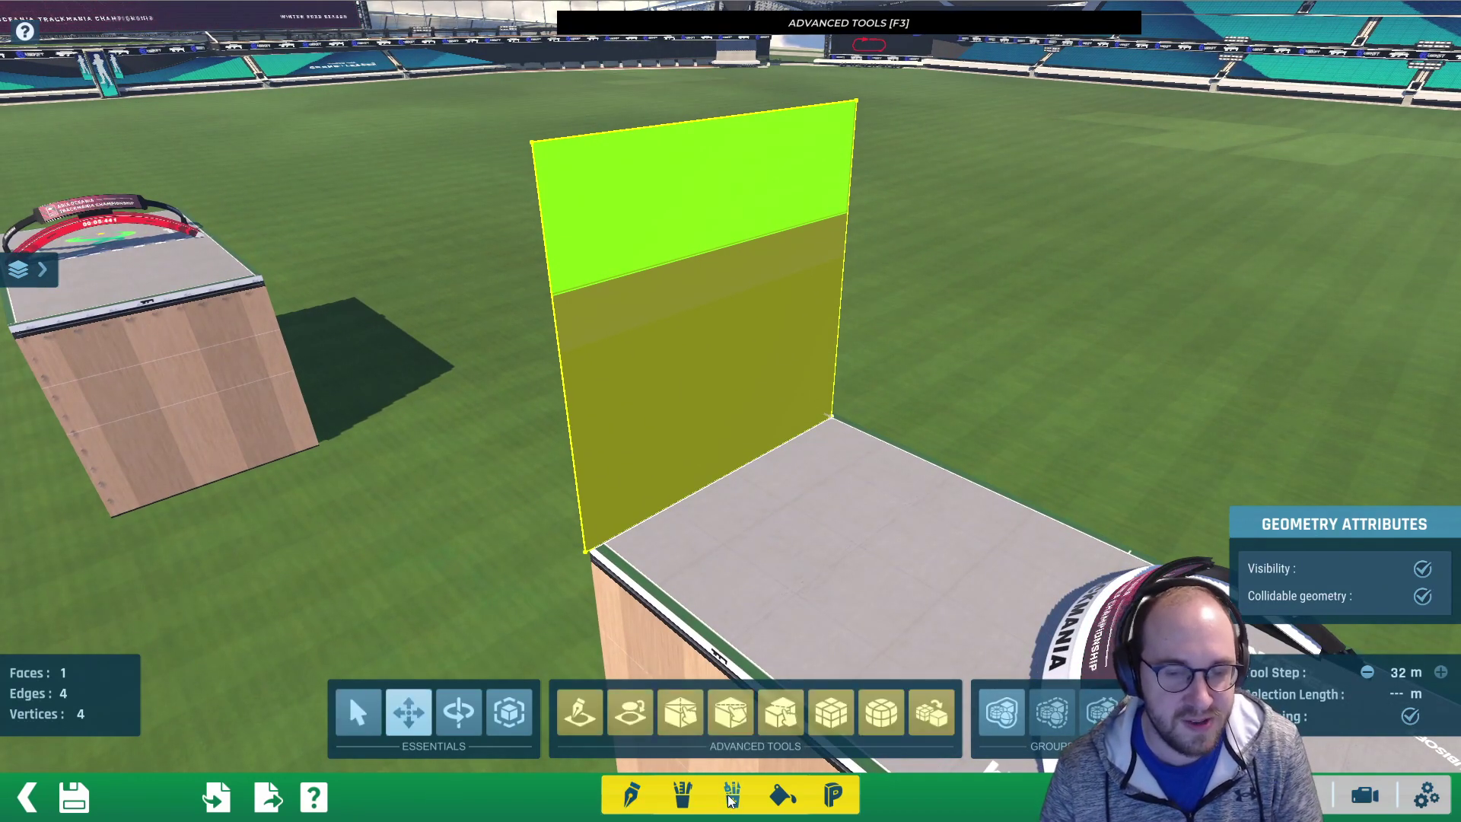
{"action": "left_click", "coordinate": [831, 708]}
{"action": "left_click", "coordinate": [830, 708]}
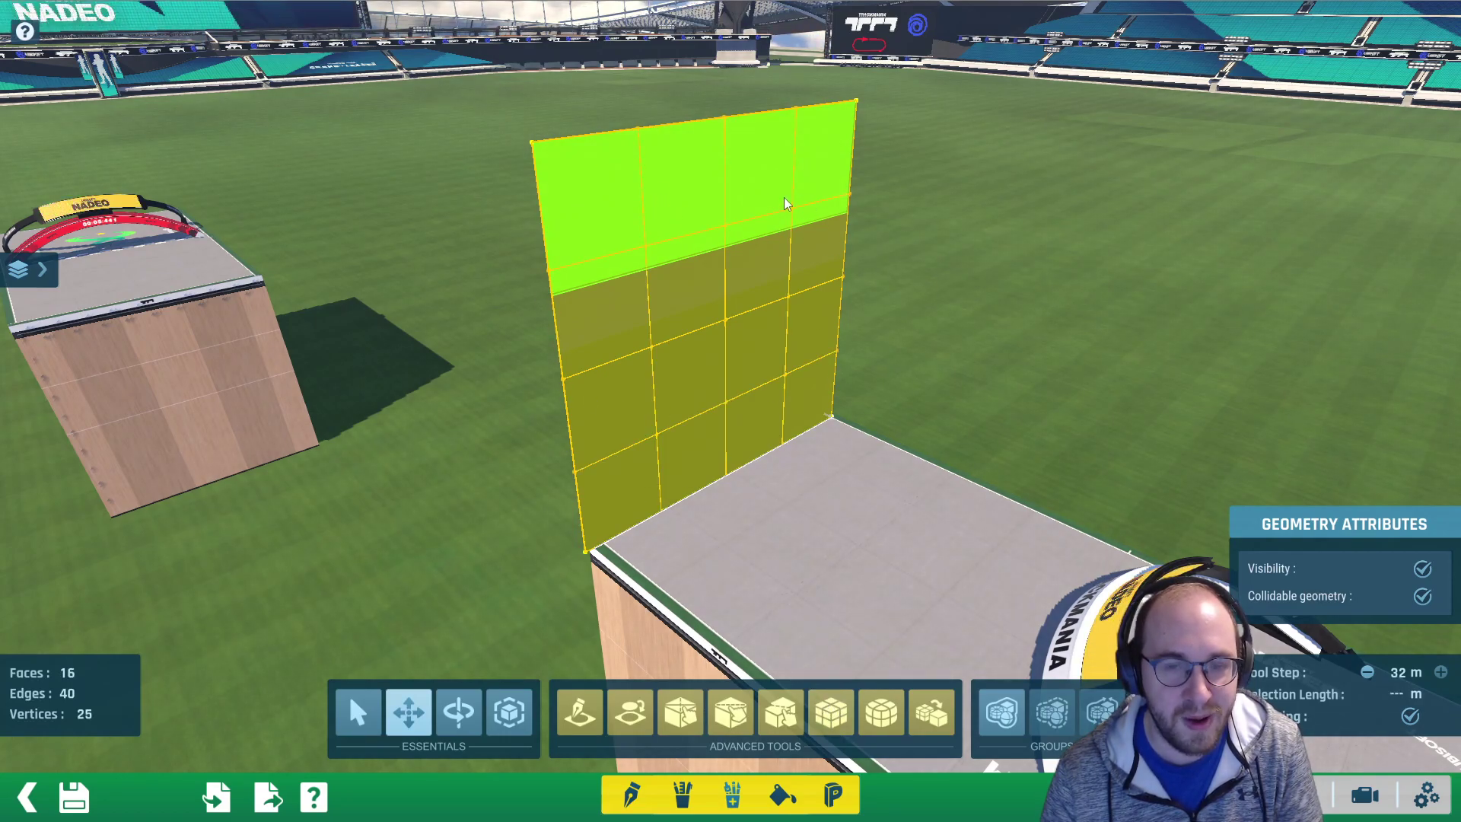
Delete the four central faces of the grid to leave a square opening
{"action": "right_click_drag", "start_coordinate": [806, 213], "coordinate": [576, 216], "text": "alt"}
{"action": "left_click_drag", "start_coordinate": [576, 216], "coordinate": [761, 375], "text": "alt"}
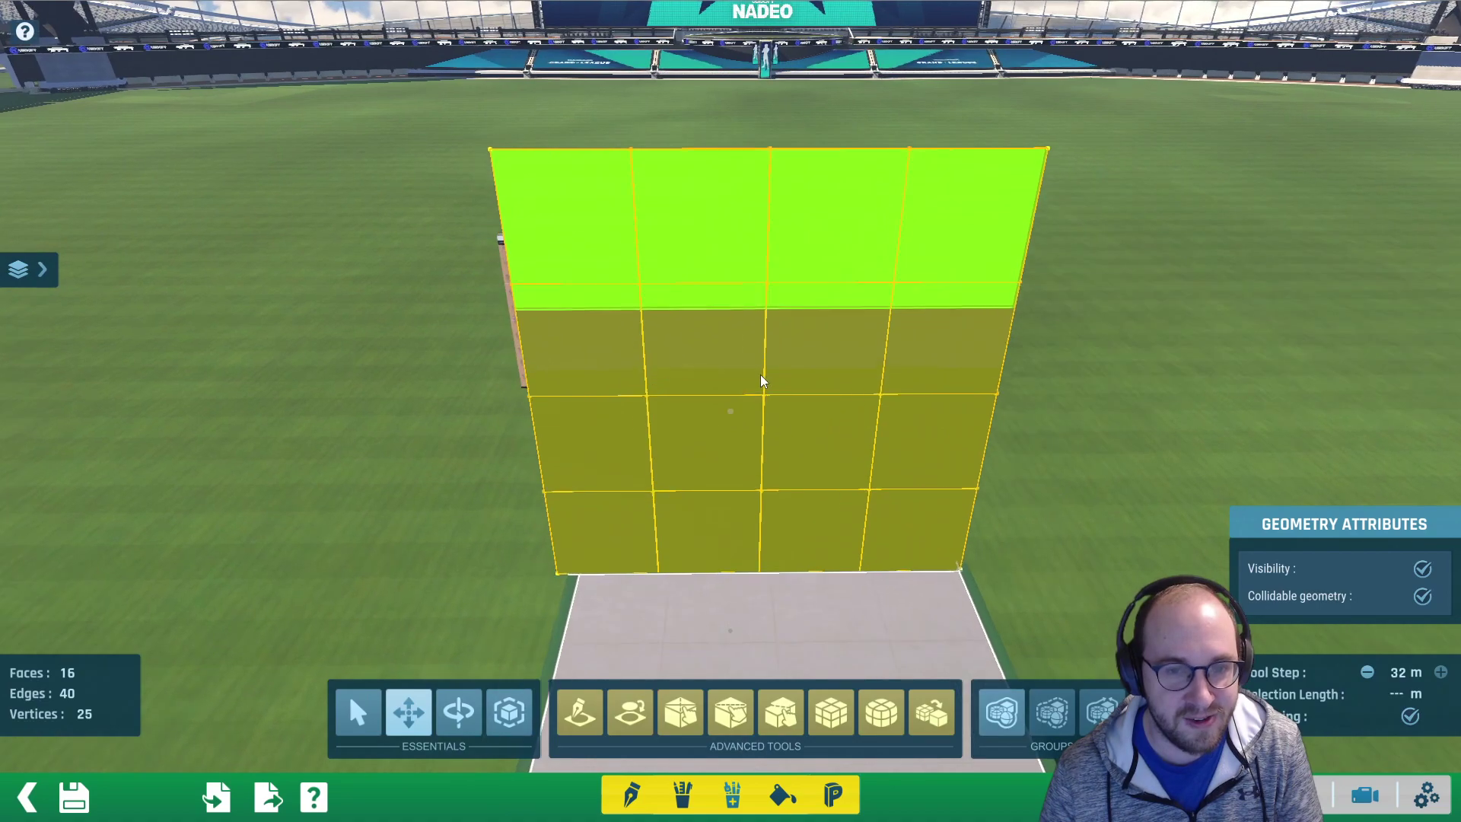
{"action": "scroll", "coordinate": [763, 382], "scroll_direction": "up", "scroll_amount": 1}
{"action": "left_click", "coordinate": [713, 378]}
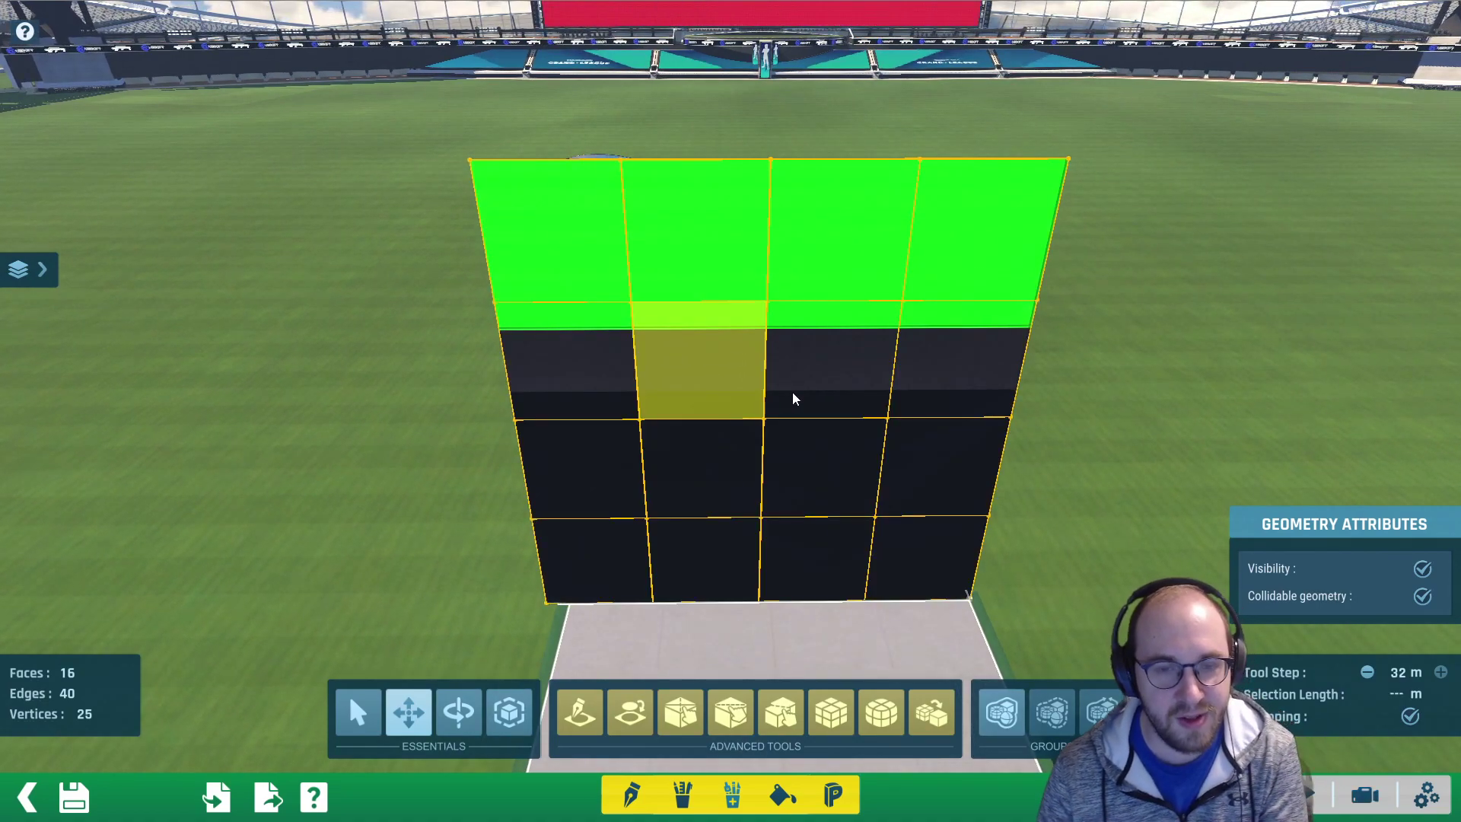
{"action": "key", "text": "Delete"}
{"action": "left_click", "coordinate": [796, 368]}
{"action": "key", "text": "Delete"}
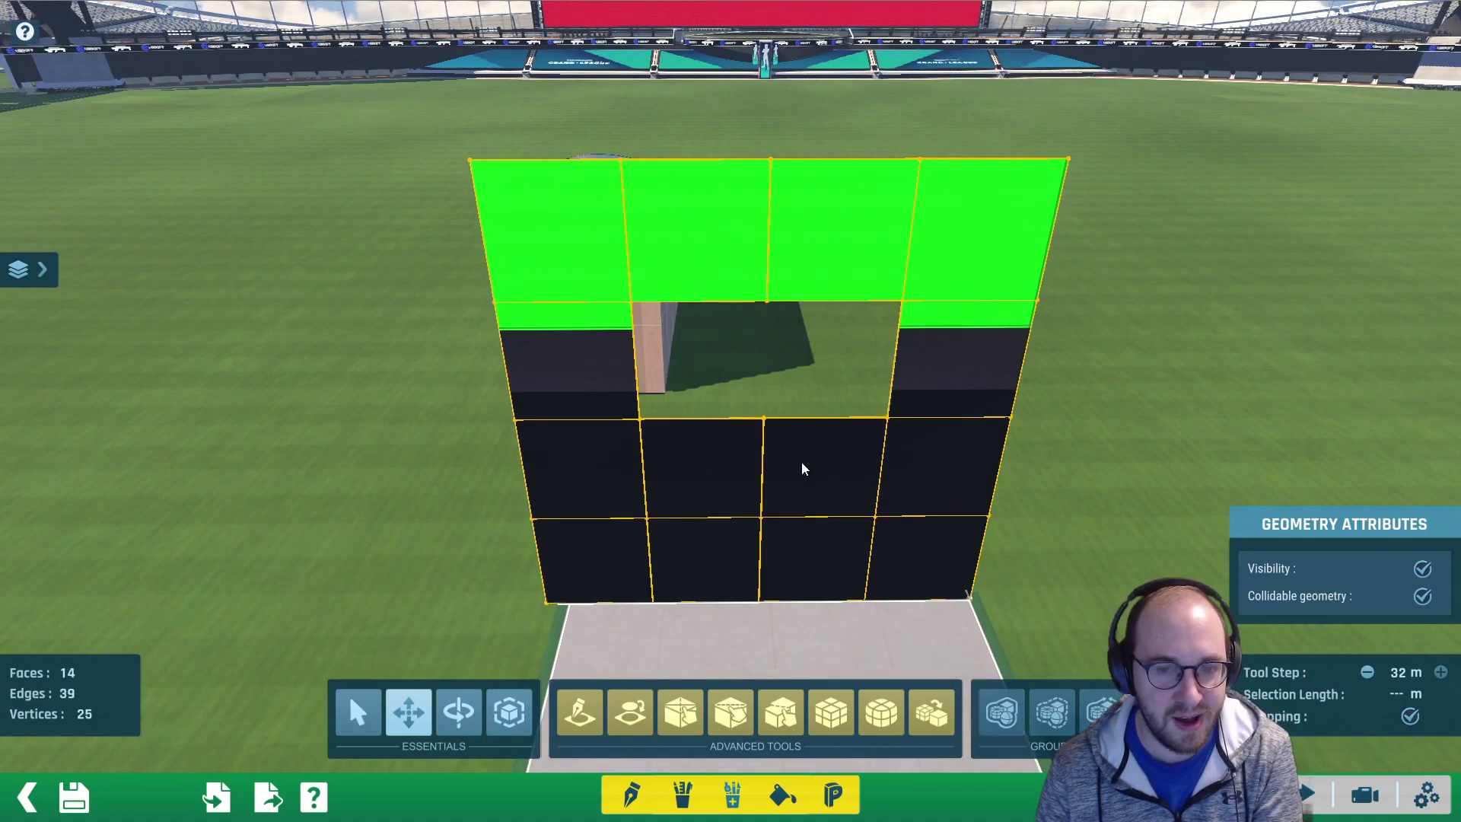
{"action": "left_click", "coordinate": [802, 466]}
{"action": "key", "text": "Delete"}
{"action": "left_click", "coordinate": [746, 466]}
{"action": "key", "text": "Delete"}
{"action": "right_click_drag", "start_coordinate": [724, 440], "coordinate": [730, 411]}
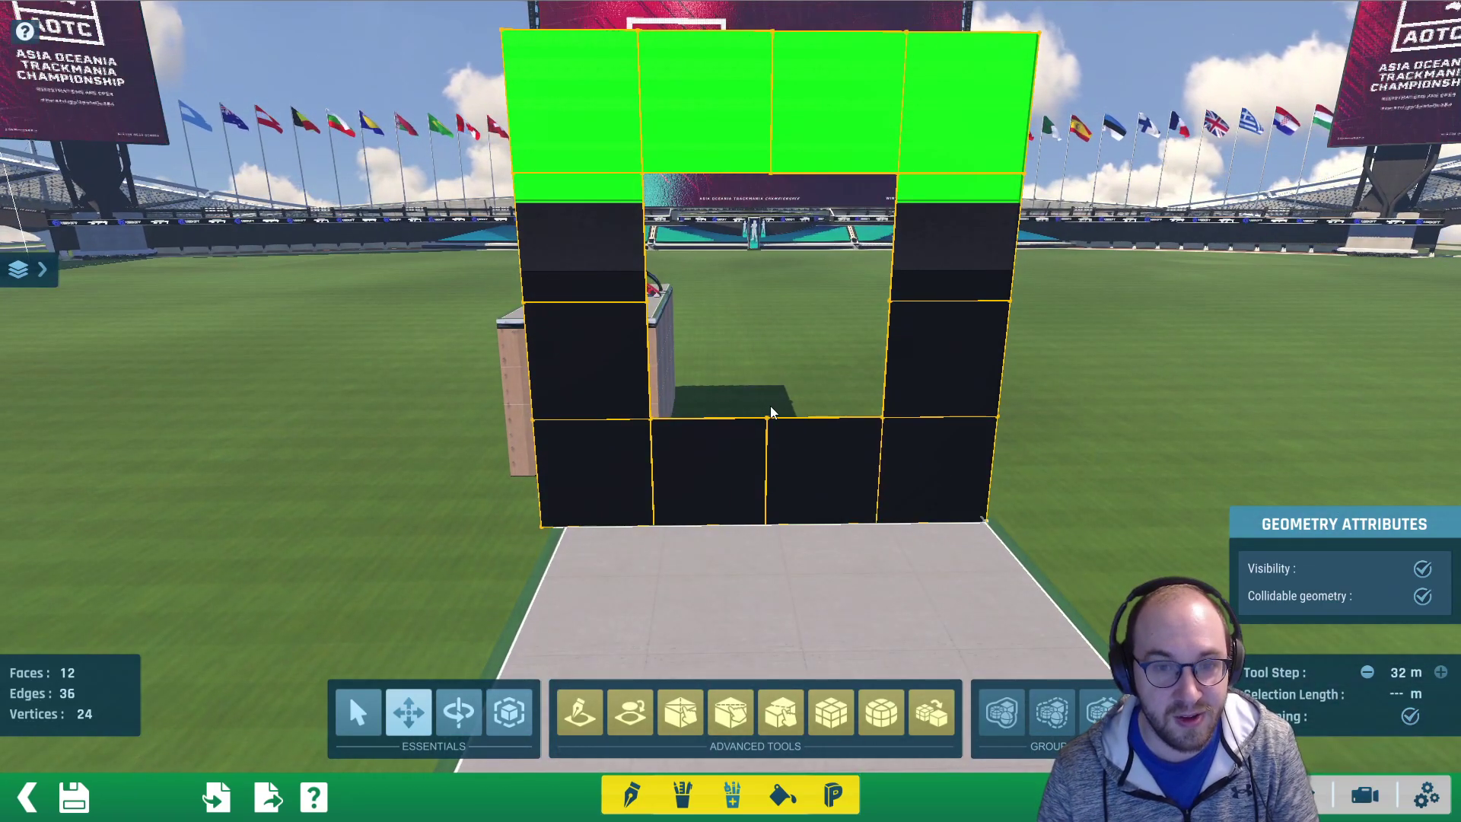
Select all faces of the square frame and set the tool step to 4 m
{"action": "right_click_drag", "start_coordinate": [765, 379], "coordinate": [730, 411]}
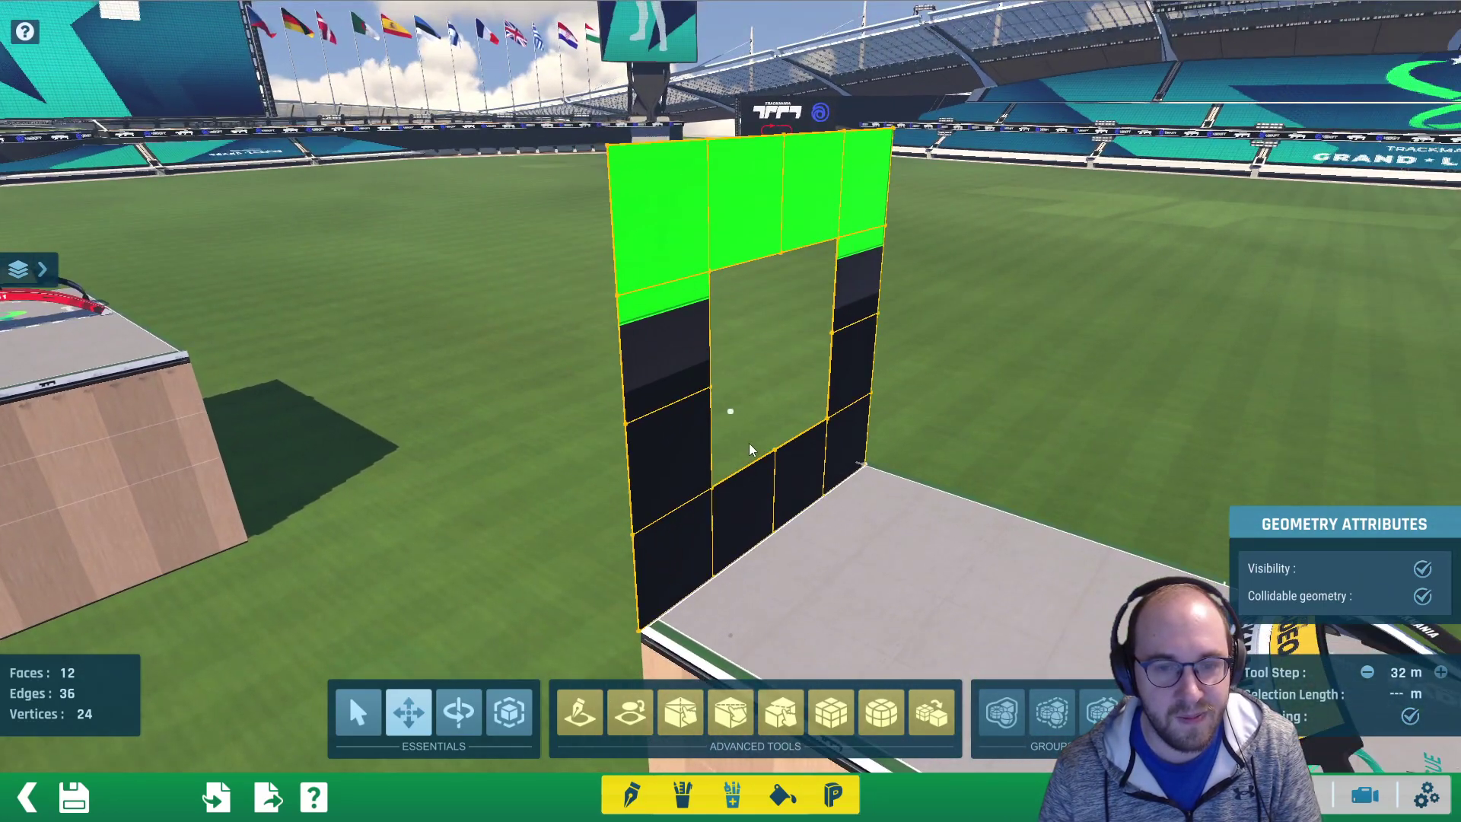
{"action": "right_click_drag", "start_coordinate": [803, 468], "coordinate": [731, 411]}
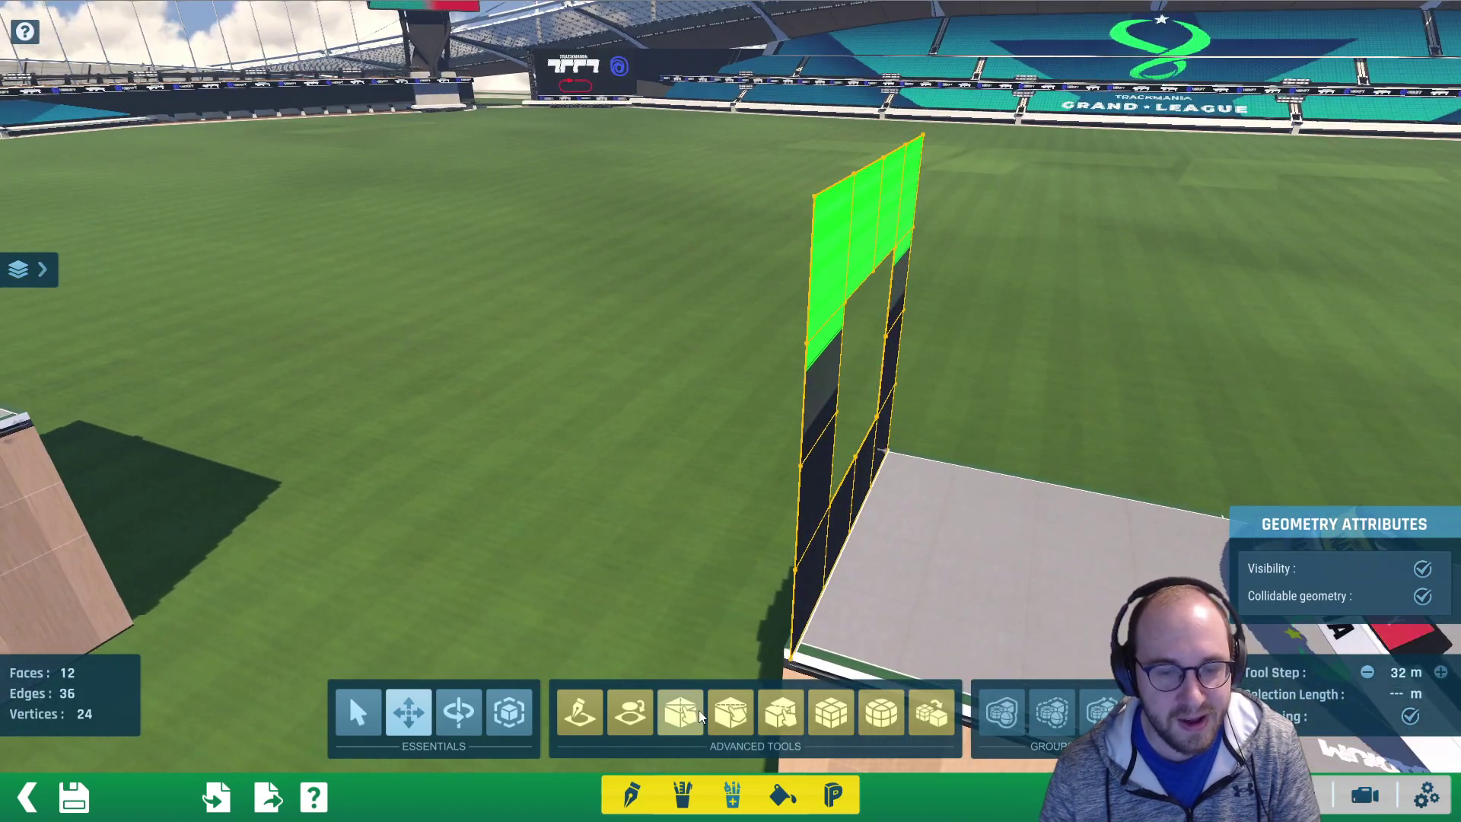
{"action": "left_click", "coordinate": [682, 795]}
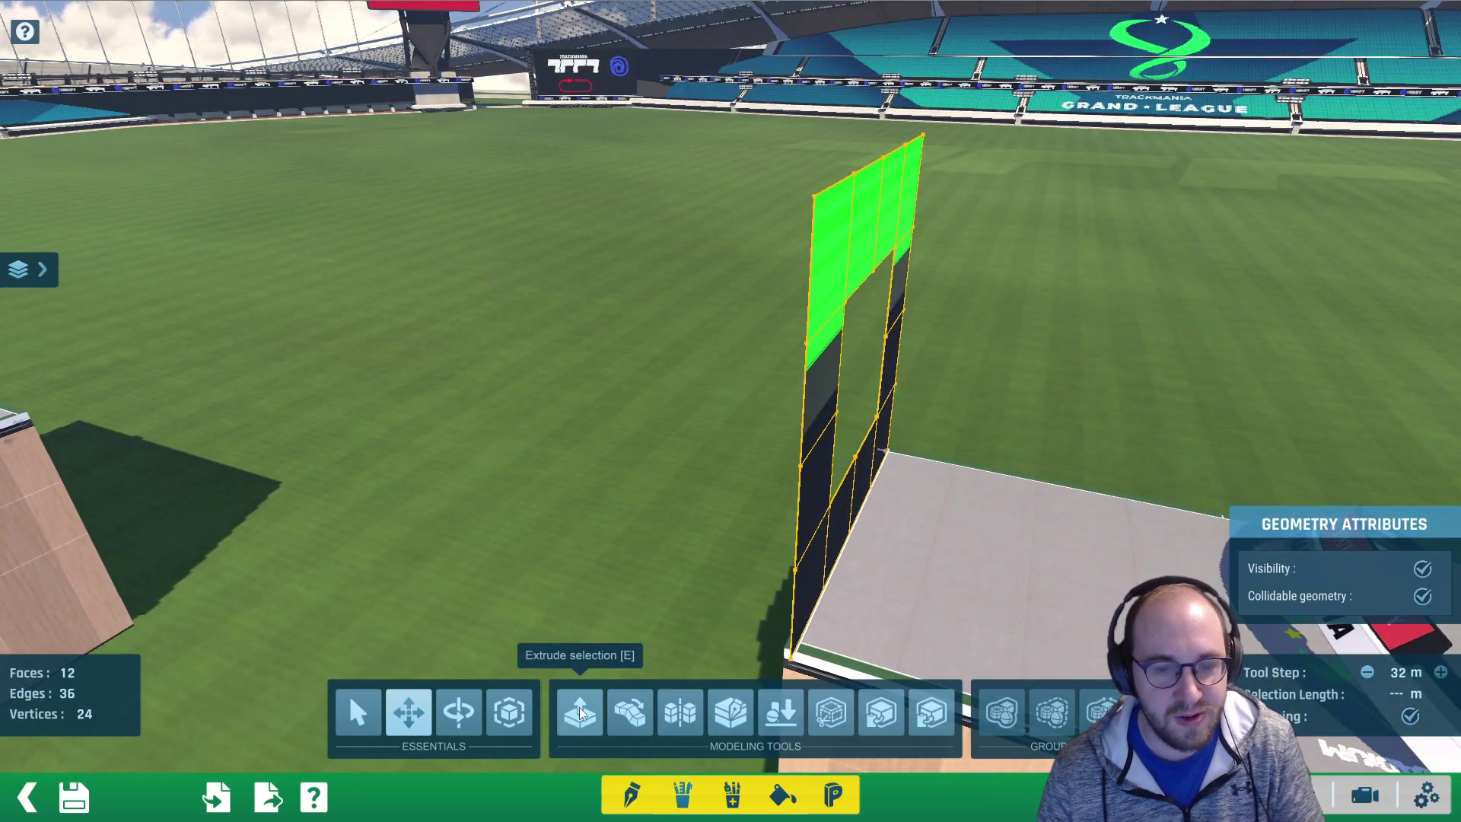
{"action": "key", "text": "ctrl+a"}
{"action": "scroll", "coordinate": [738, 399], "scroll_direction": "down", "scroll_amount": 2}
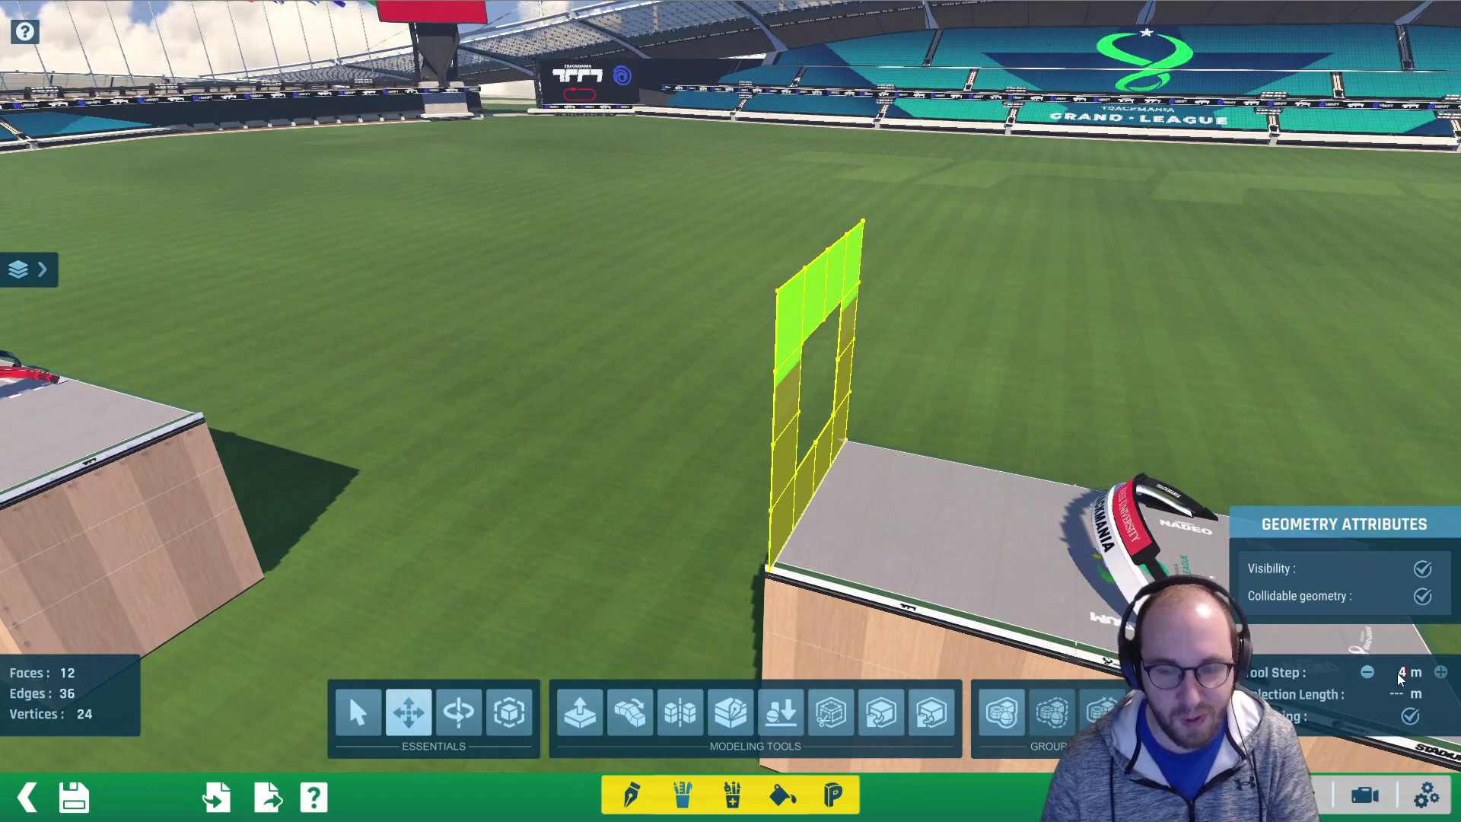
Try to extrude the selected frame by 4 m, and undo the extrusion
{"action": "left_click", "coordinate": [579, 711]}
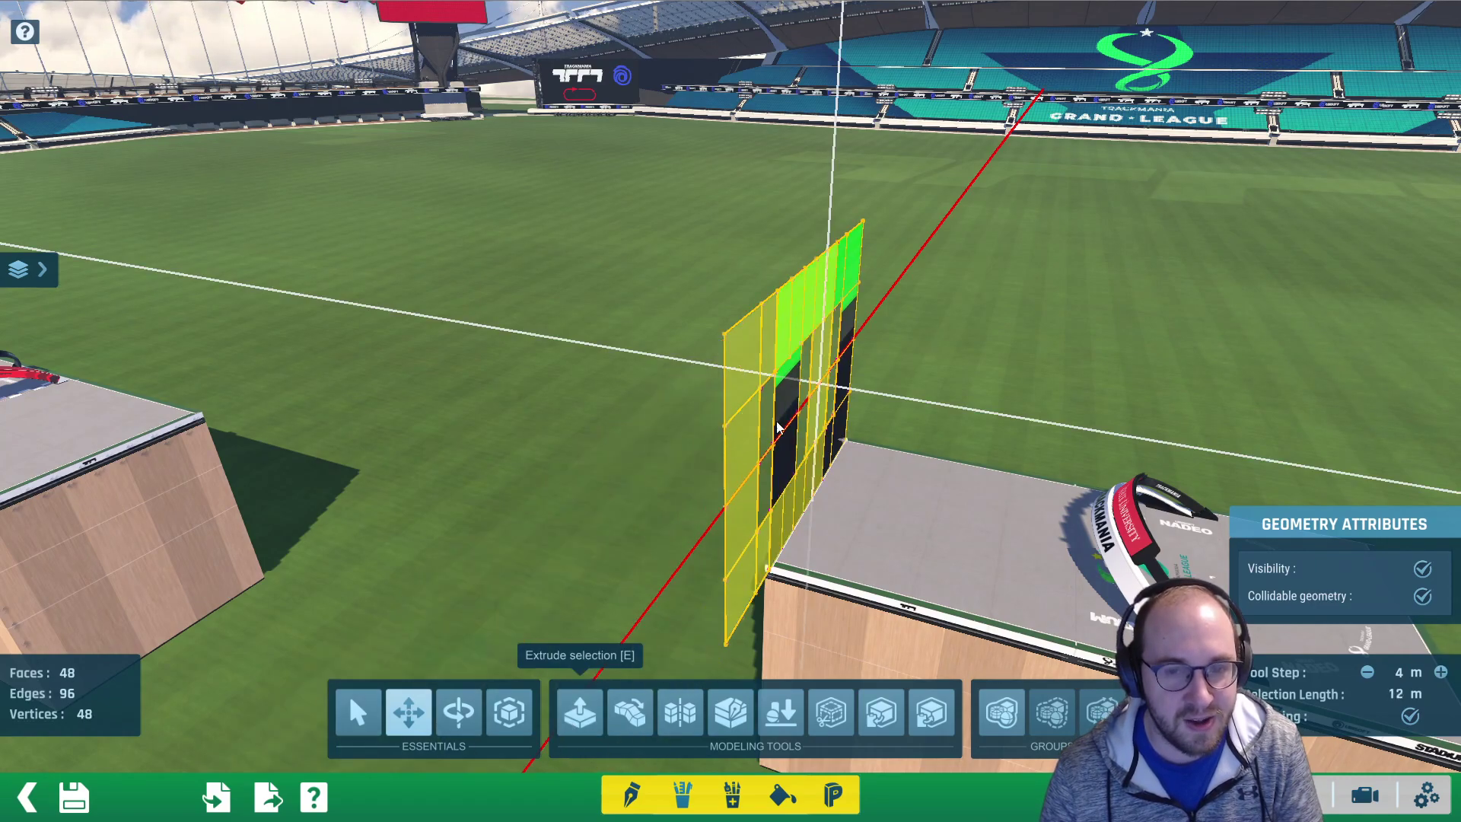
{"action": "right_click_drag", "start_coordinate": [784, 383], "coordinate": [729, 411], "text": "alt"}
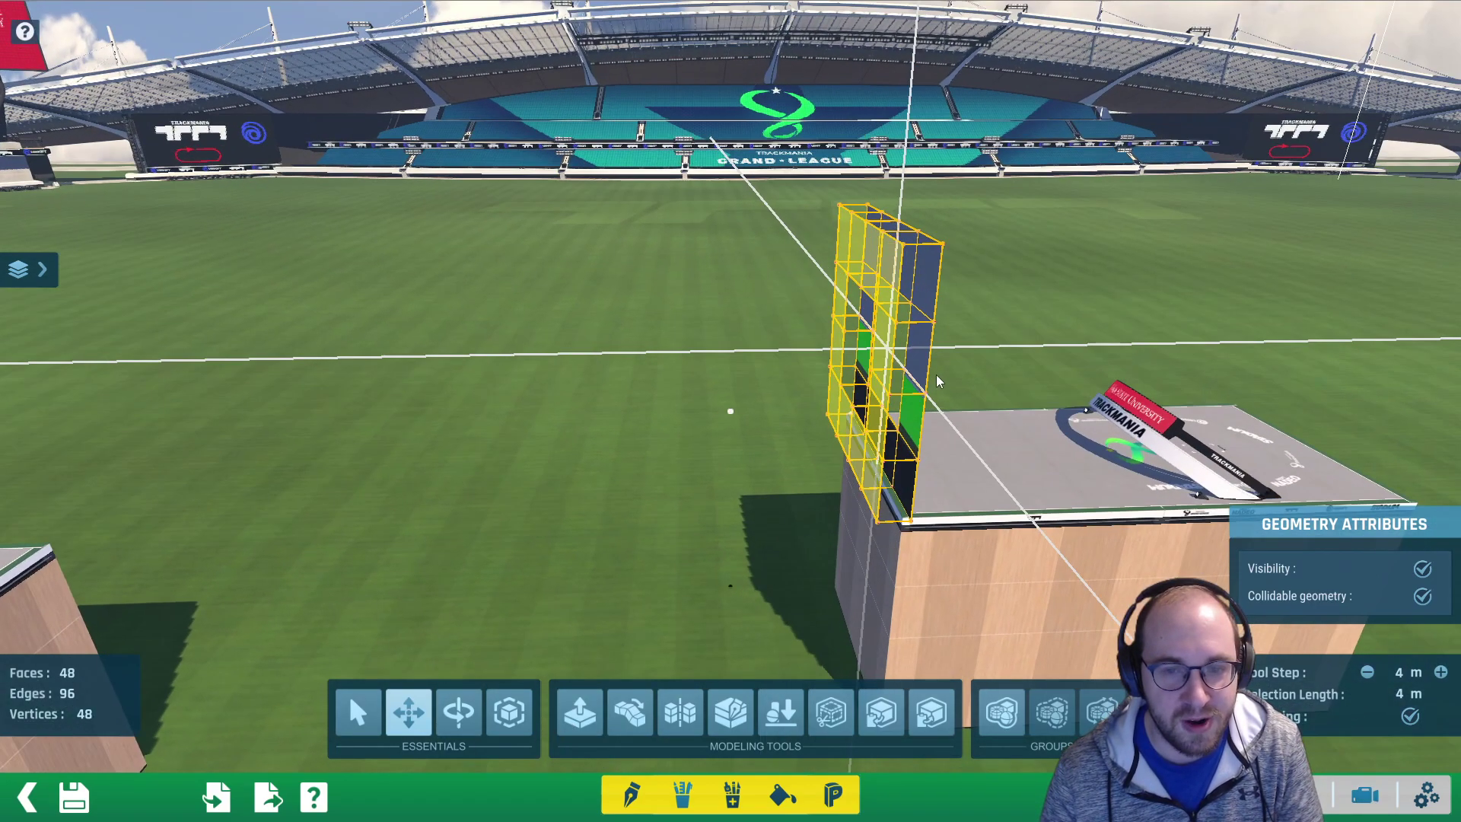
{"action": "left_click", "coordinate": [849, 362]}
{"action": "mouse_move", "coordinate": [708, 316]}
{"action": "right_mouse_down", "text": "alt"}
{"action": "mouse_move", "coordinate": [766, 319]}
{"action": "mouse_move", "coordinate": [709, 360]}
{"action": "mouse_move", "coordinate": [731, 345]}
{"action": "mouse_move", "coordinate": [715, 312]}
{"action": "right_mouse_up", "text": "alt"}
{"action": "scroll", "coordinate": [710, 360], "scroll_direction": "up", "scroll_amount": 1}
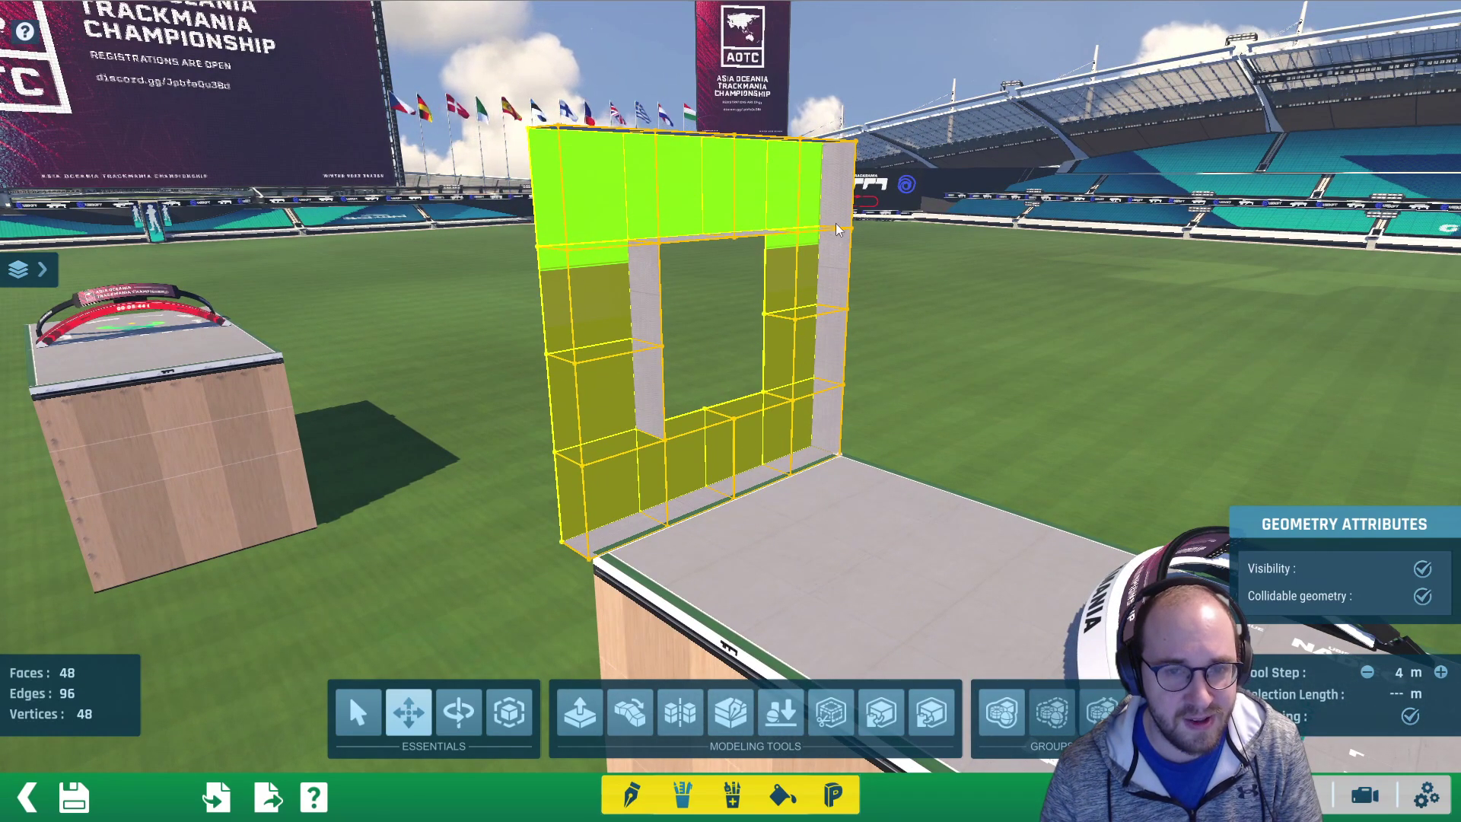
{"action": "right_click_drag", "start_coordinate": [705, 267], "coordinate": [770, 367]}
{"action": "key", "text": "ctrl+z"}
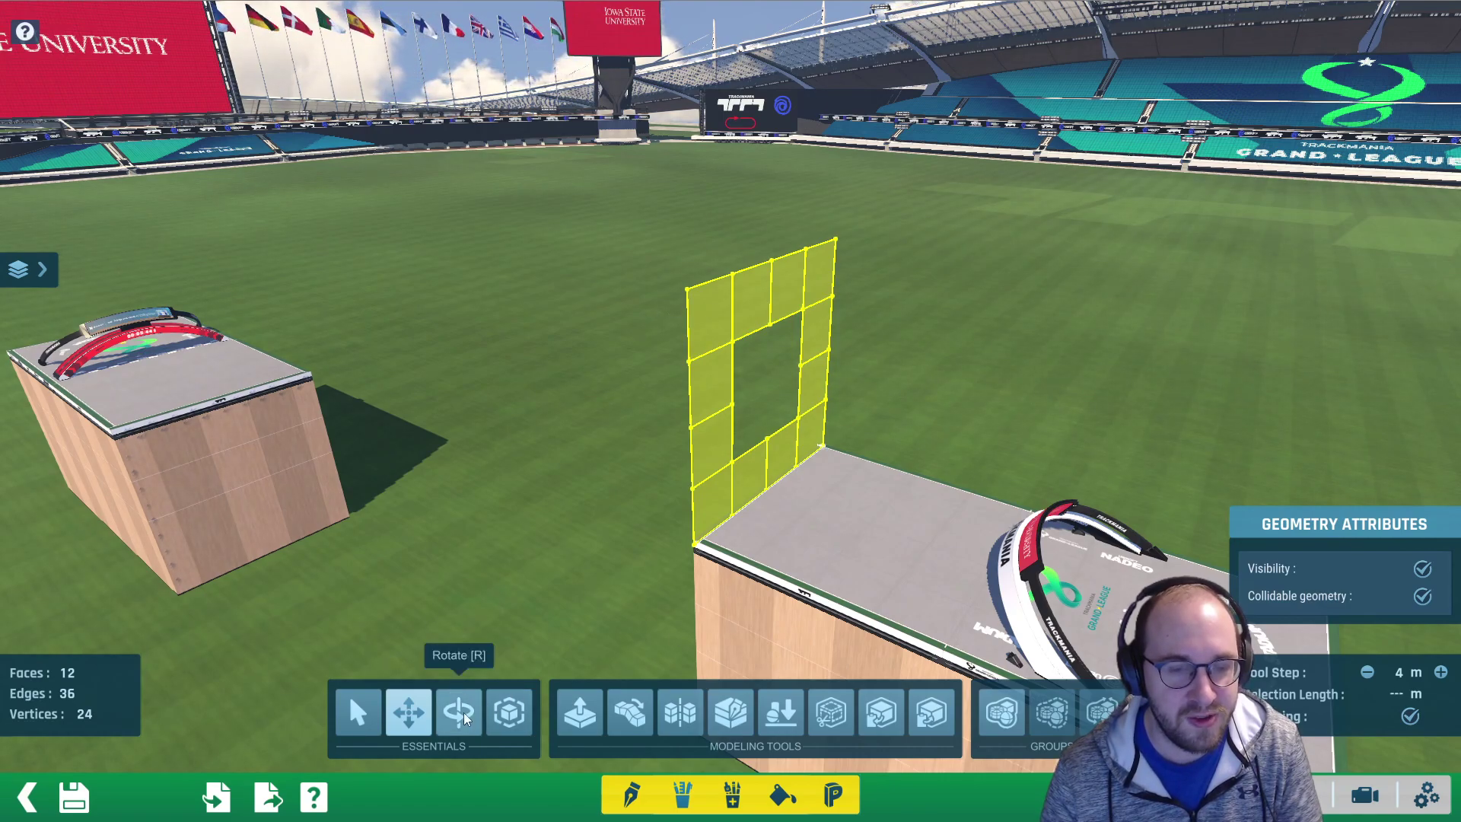
Extrude the selected square frame 4 m away from the start platform
{"action": "right_click_drag", "start_coordinate": [671, 388], "coordinate": [694, 350], "text": "alt"}
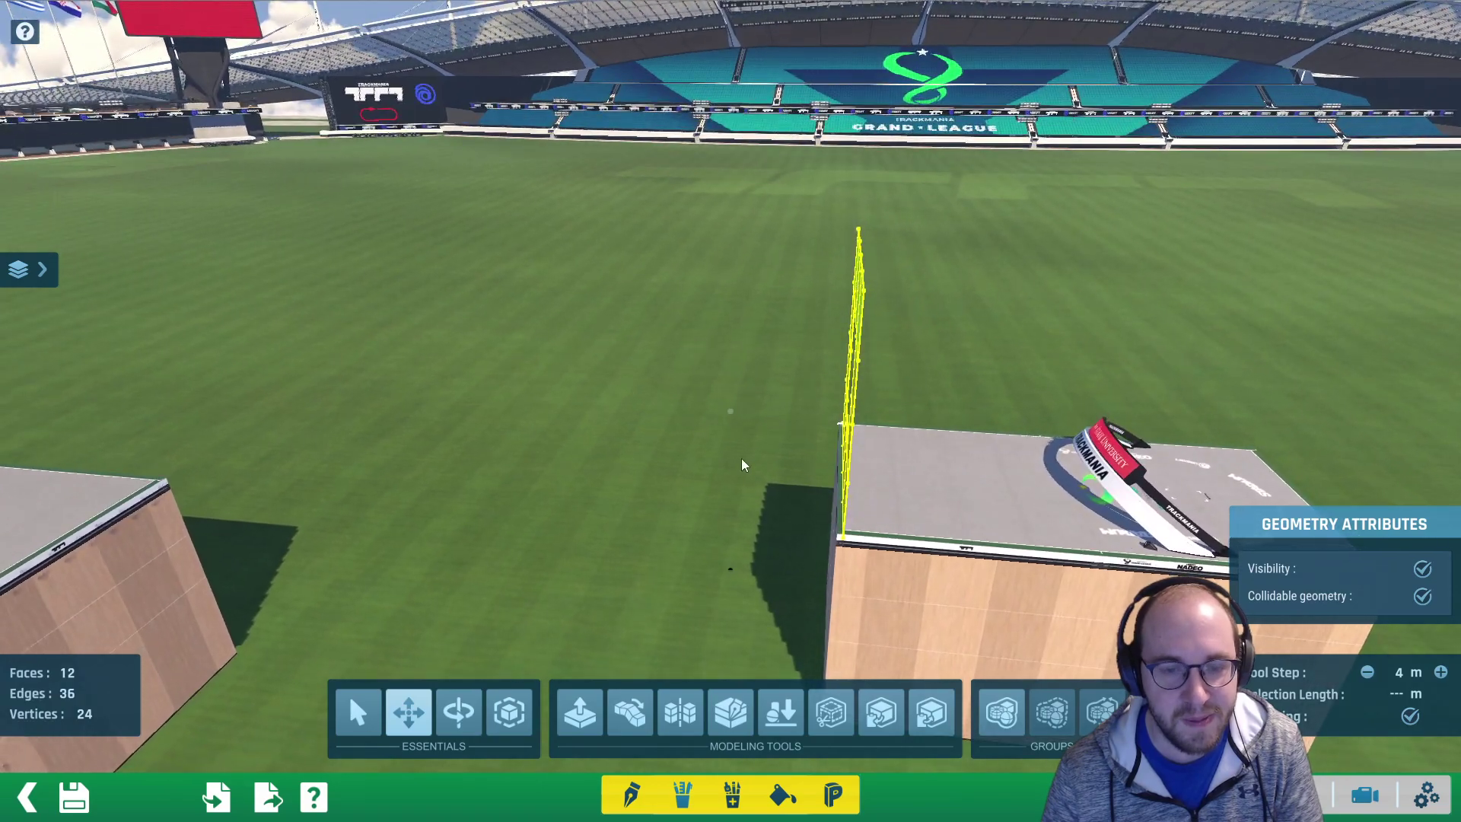
{"action": "left_click", "coordinate": [577, 728]}
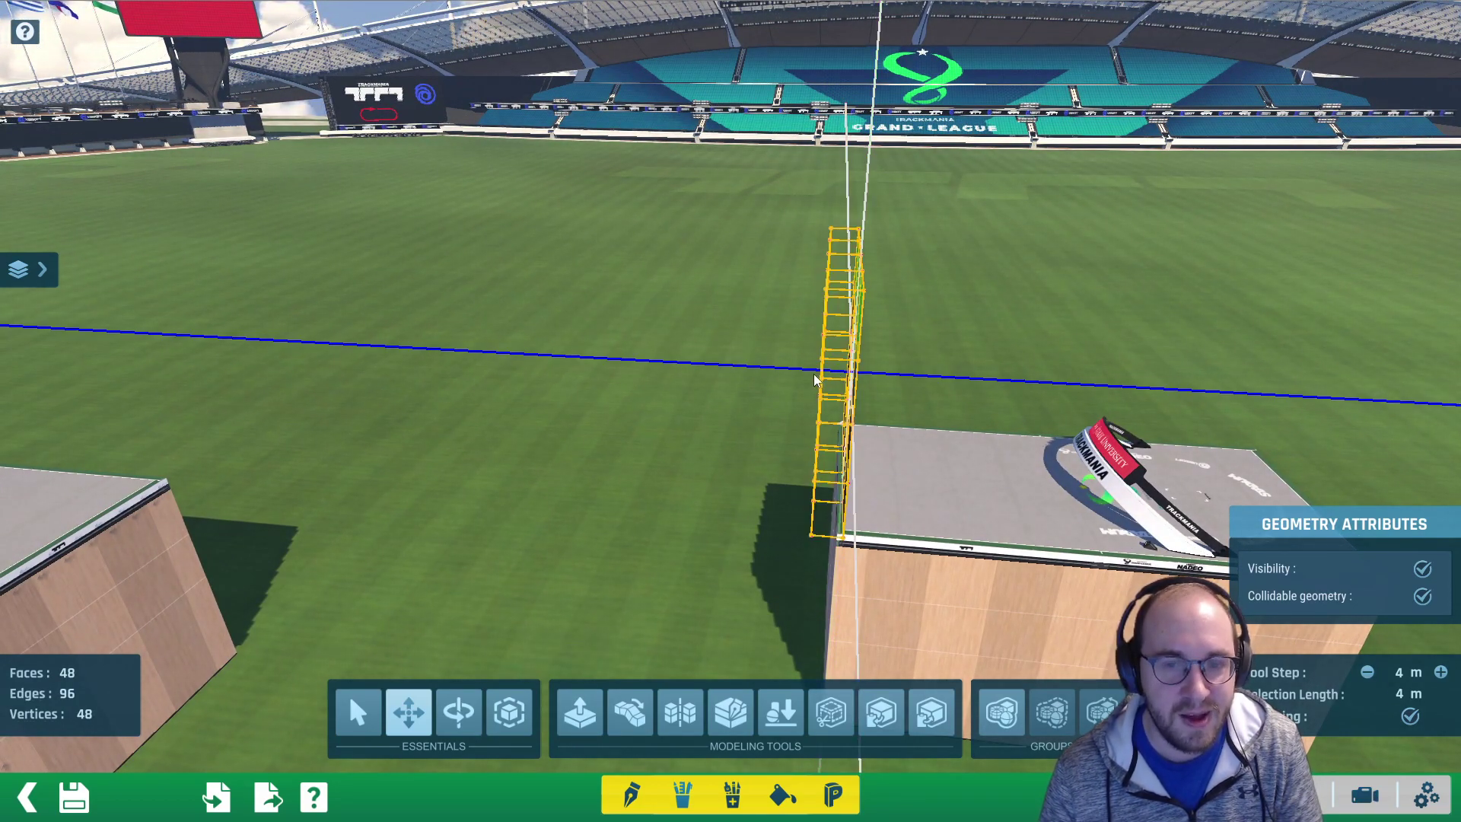
{"action": "left_click", "coordinate": [816, 379]}
{"action": "right_click_drag", "start_coordinate": [863, 378], "coordinate": [596, 361], "text": "alt"}
{"action": "left_click_drag", "start_coordinate": [596, 360], "coordinate": [770, 522], "text": "alt"}
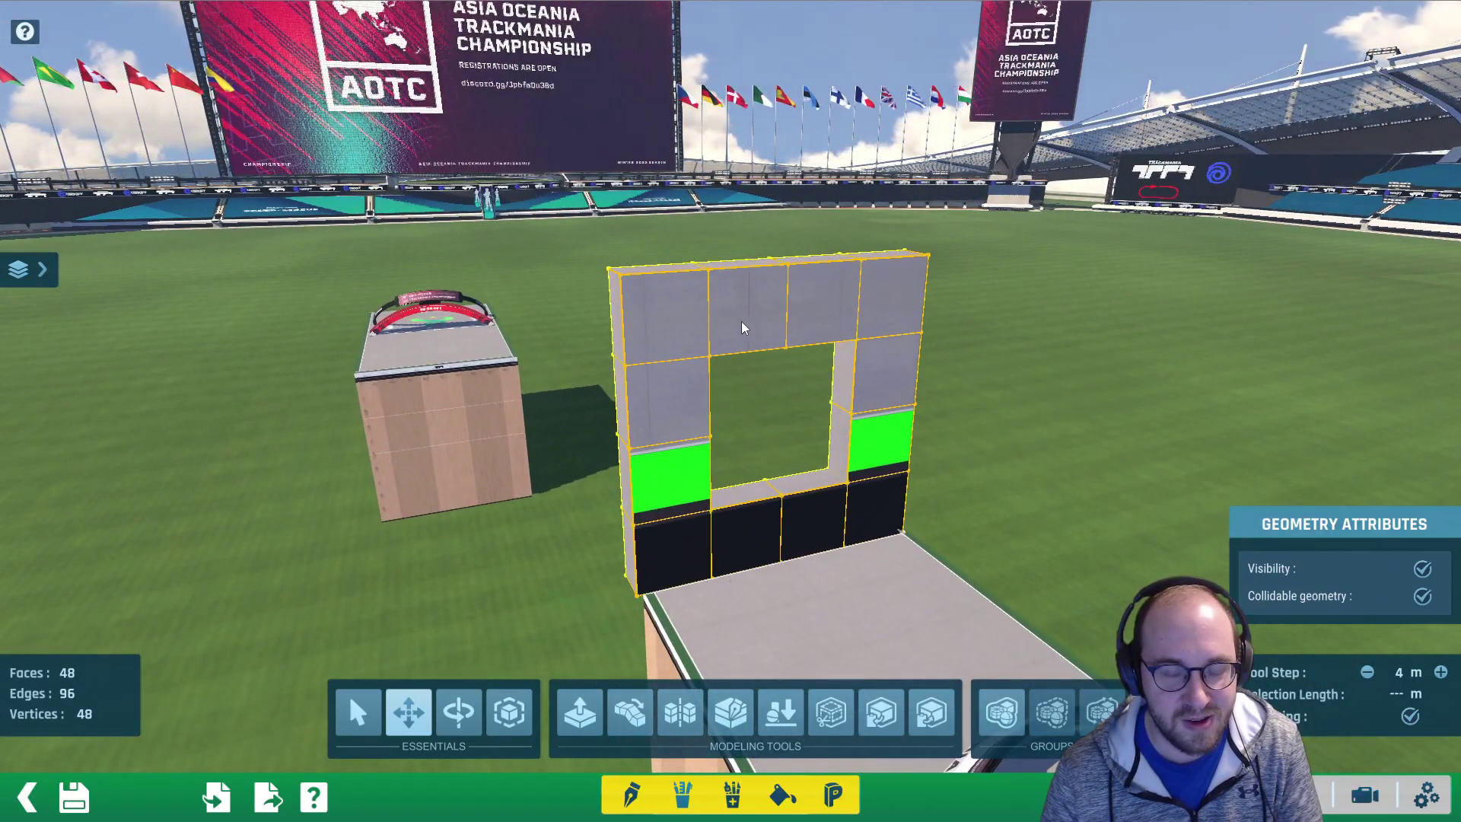
Subdivide the lower face of the opening's right inner wall, as seen from the platform
{"action": "right_click_drag", "start_coordinate": [744, 328], "coordinate": [688, 361], "text": "alt"}
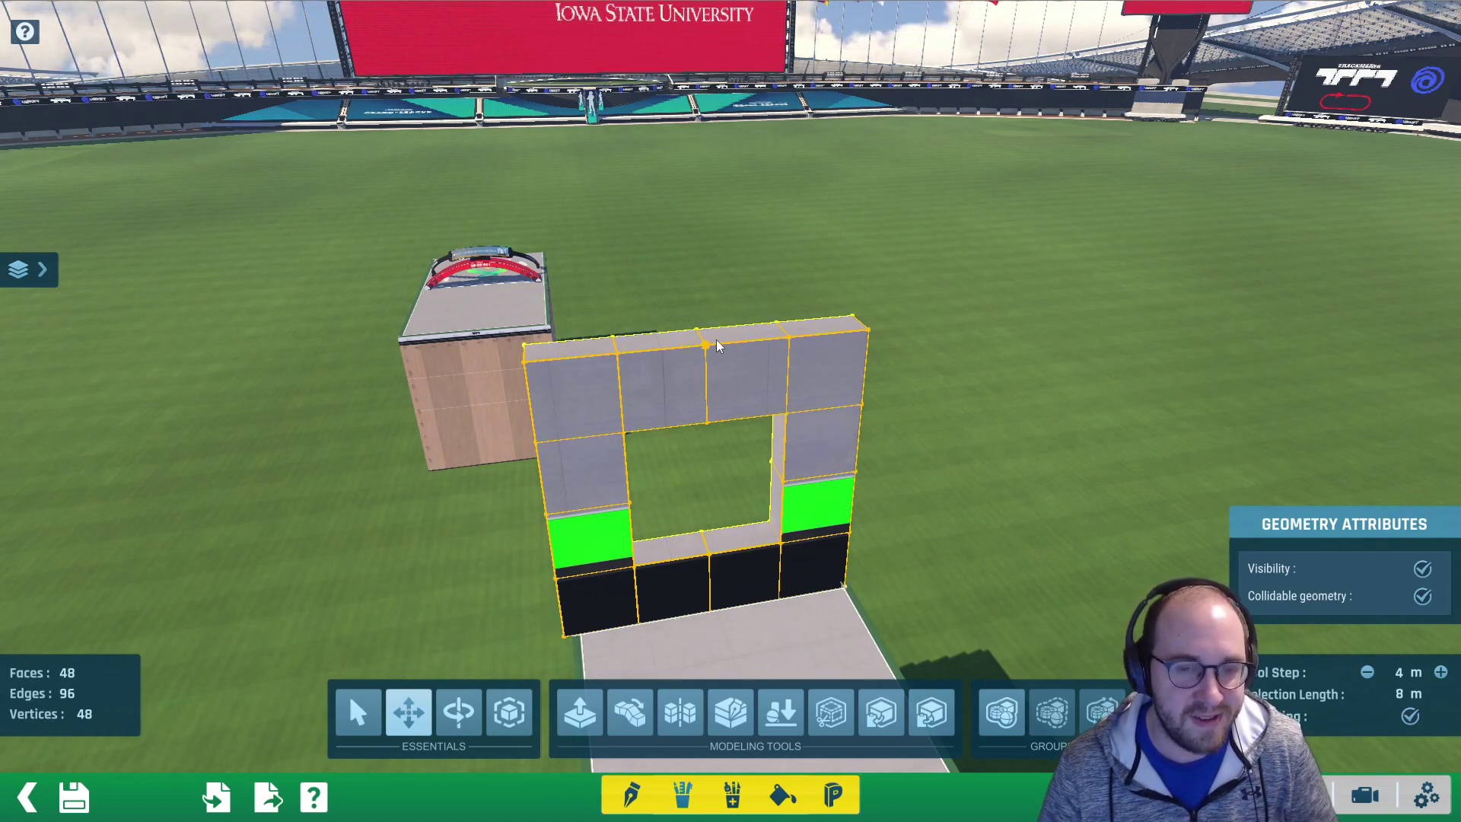
{"action": "right_click_drag", "start_coordinate": [696, 354], "coordinate": [770, 365], "text": "alt"}
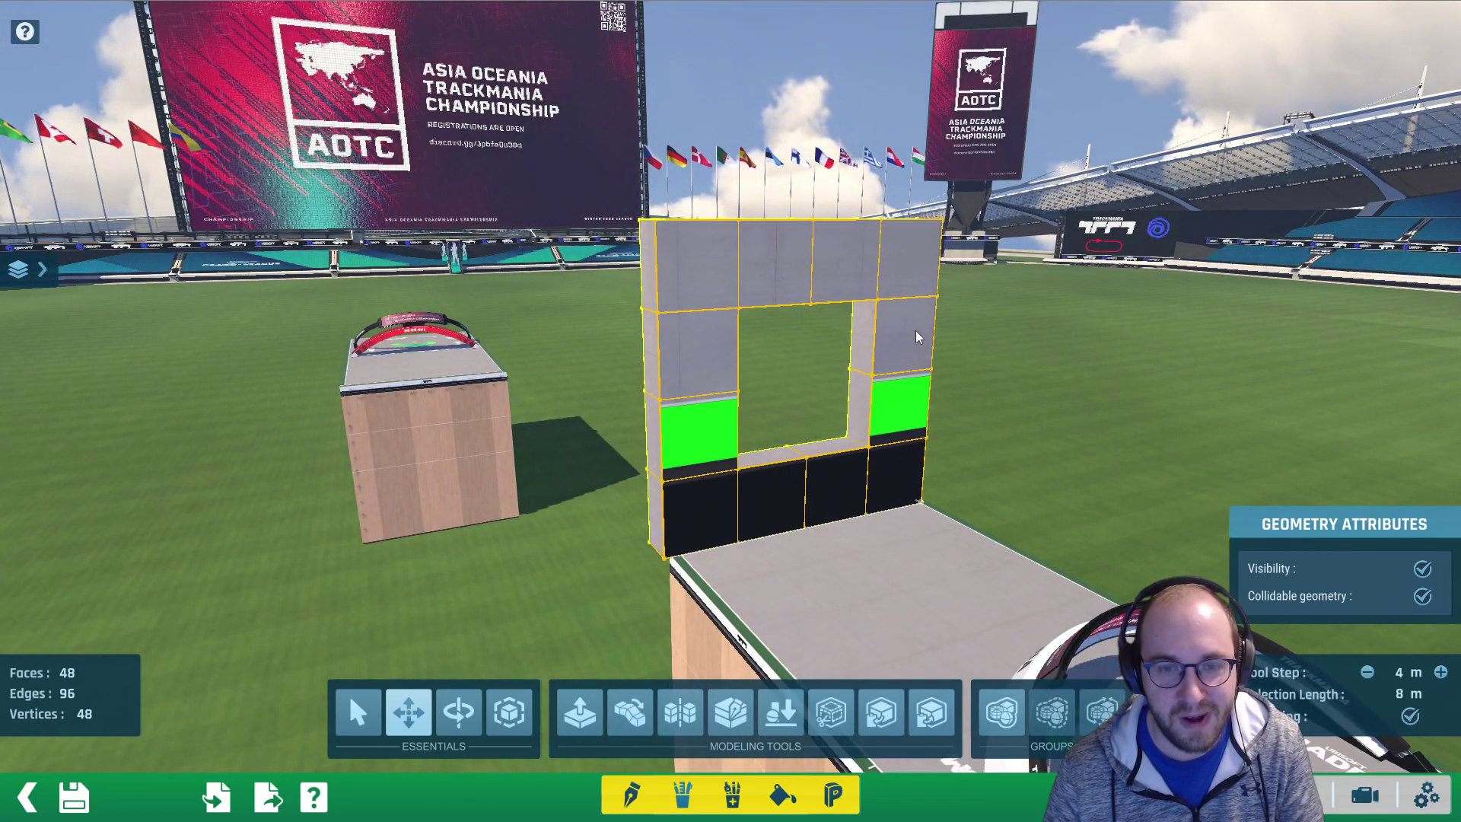
{"action": "scroll", "coordinate": [819, 431], "scroll_direction": "up", "scroll_amount": 2}
{"action": "scroll", "coordinate": [820, 431], "scroll_direction": "down", "scroll_amount": 2}
{"action": "right_click_drag", "start_coordinate": [818, 429], "coordinate": [982, 416]}
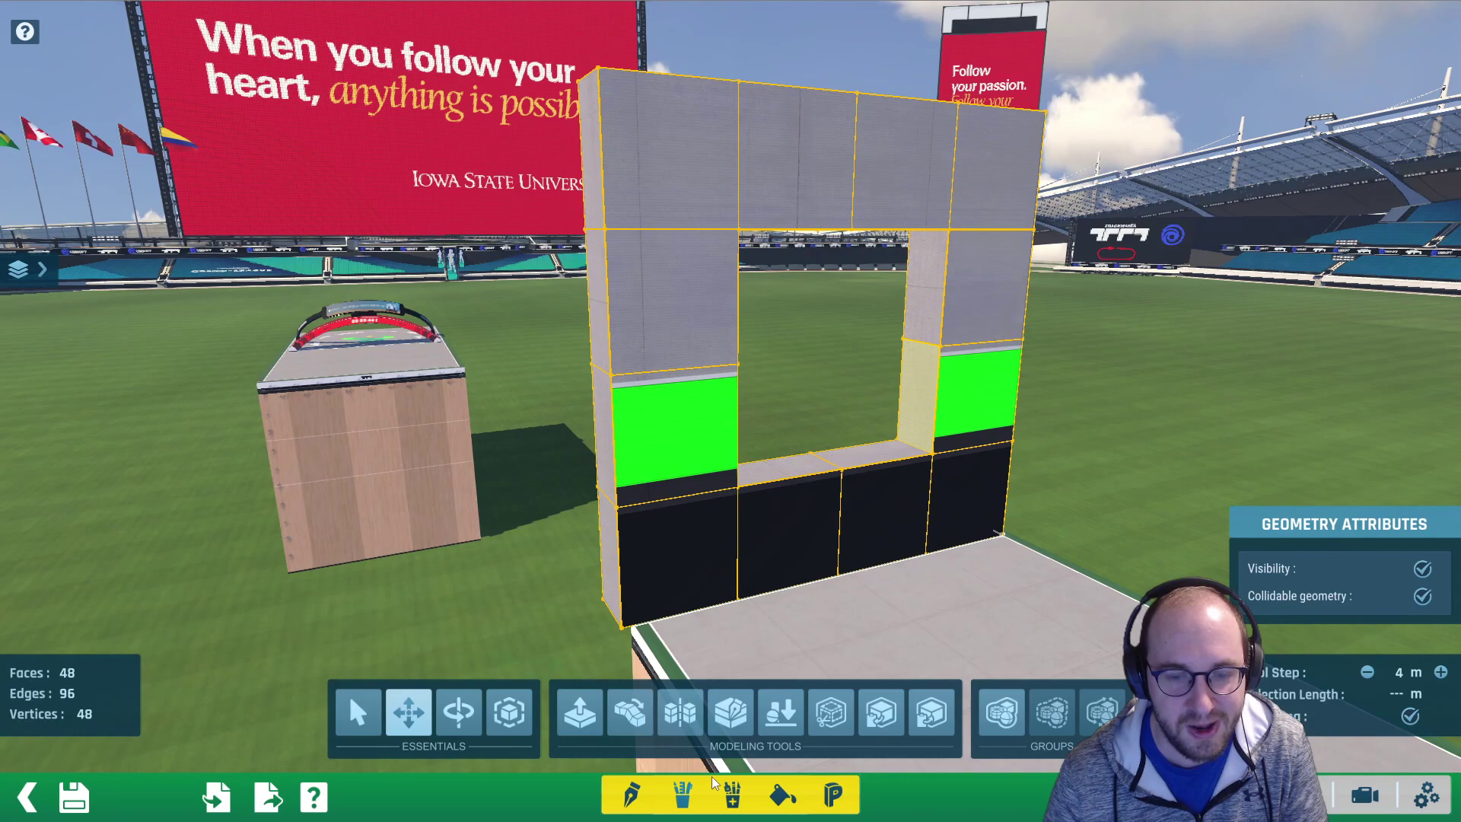
{"action": "left_click", "coordinate": [732, 795]}
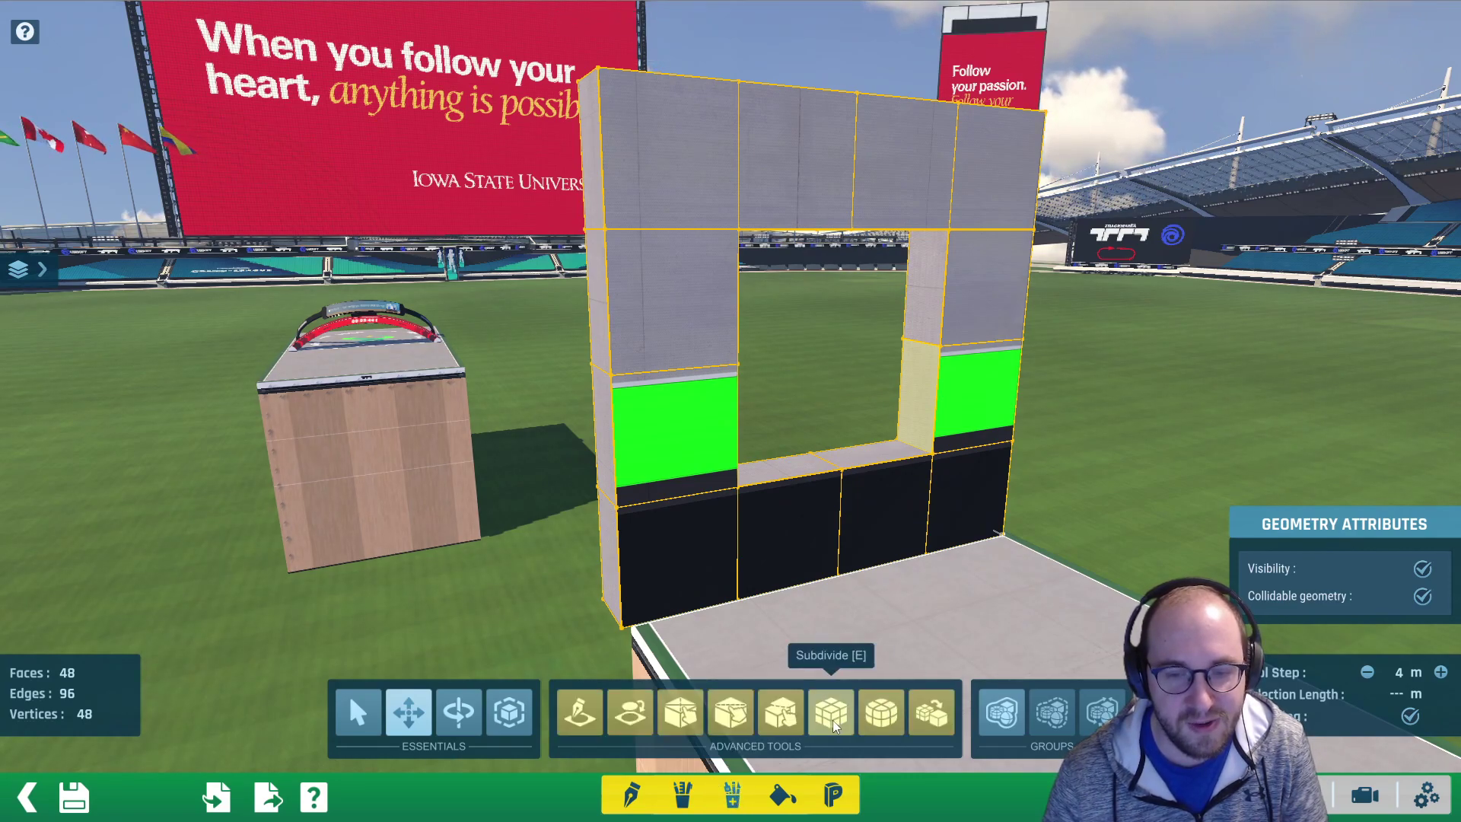
{"action": "right_click_drag", "start_coordinate": [988, 398], "coordinate": [1027, 420], "text": "alt"}
{"action": "scroll", "coordinate": [1050, 420], "scroll_direction": "up", "scroll_amount": 3}
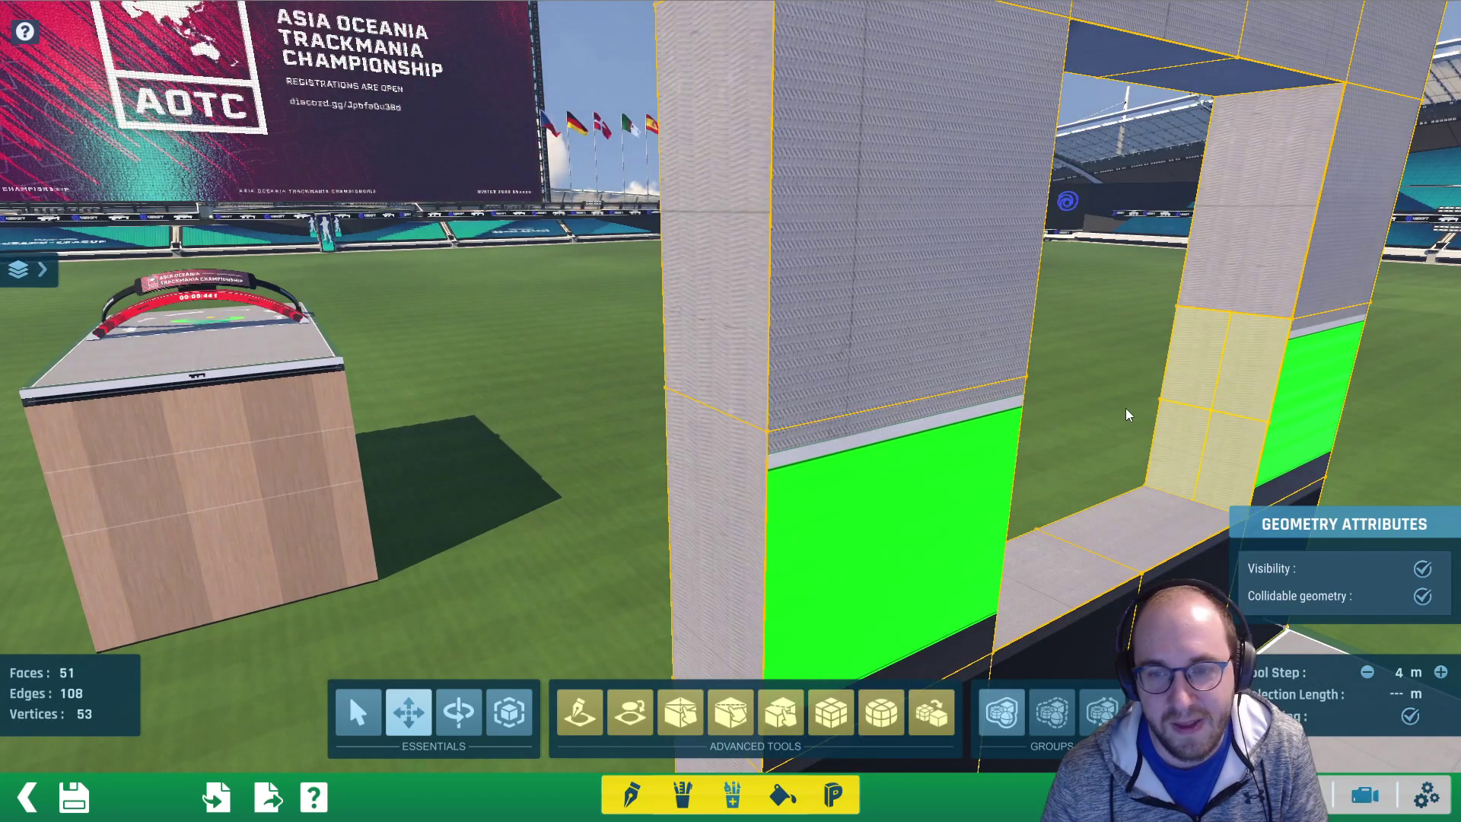
Subdivide both lower quarters of the divided face on the right inner wall
{"action": "right_click_drag", "start_coordinate": [1128, 418], "coordinate": [1103, 408], "text": "alt"}
{"action": "left_click", "coordinate": [1124, 445]}
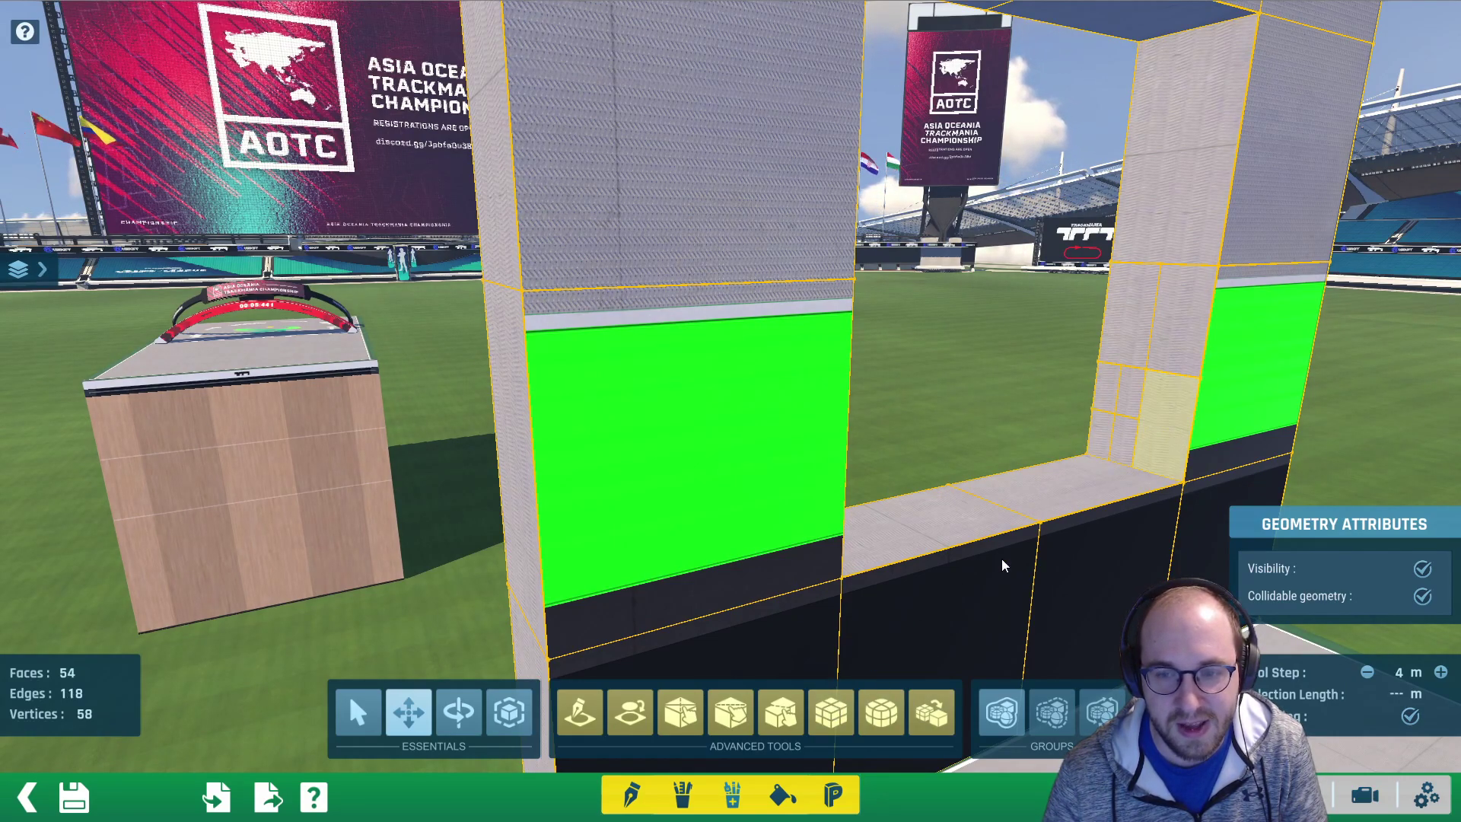
{"action": "left_click", "coordinate": [1164, 447]}
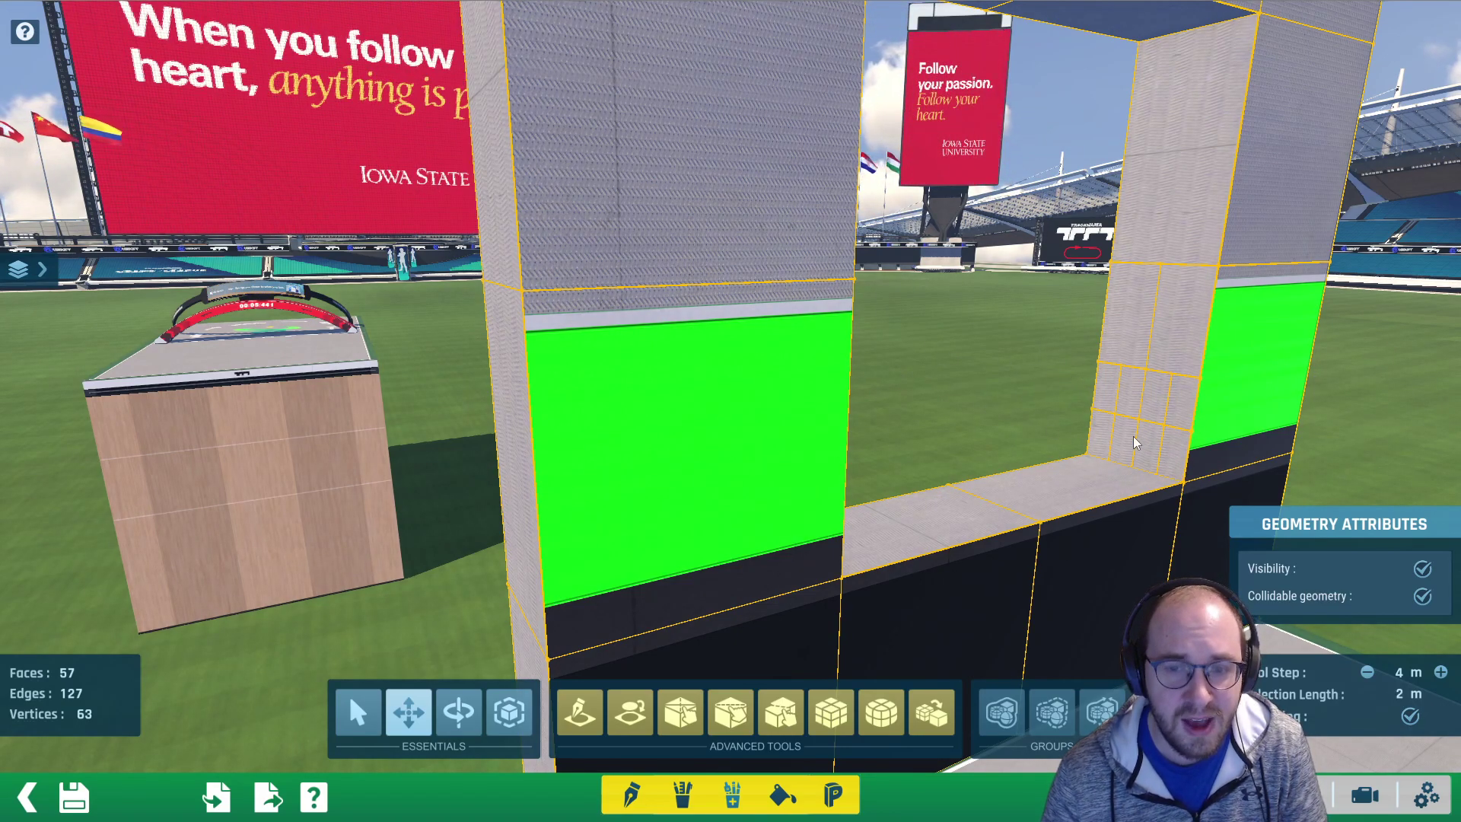
Subdivide the lower face of the opening's left inner wall, opposite the already divided one
{"action": "right_click_drag", "start_coordinate": [1134, 438], "coordinate": [1018, 452], "text": "alt"}
{"action": "scroll", "coordinate": [1020, 452], "scroll_direction": "down", "scroll_amount": 3}
{"action": "left_click_drag", "start_coordinate": [1019, 452], "coordinate": [1047, 356], "text": "alt"}
{"action": "right_click_drag", "start_coordinate": [1046, 355], "coordinate": [923, 336], "text": "alt"}
{"action": "scroll", "coordinate": [923, 336], "scroll_direction": "down", "scroll_amount": 2}
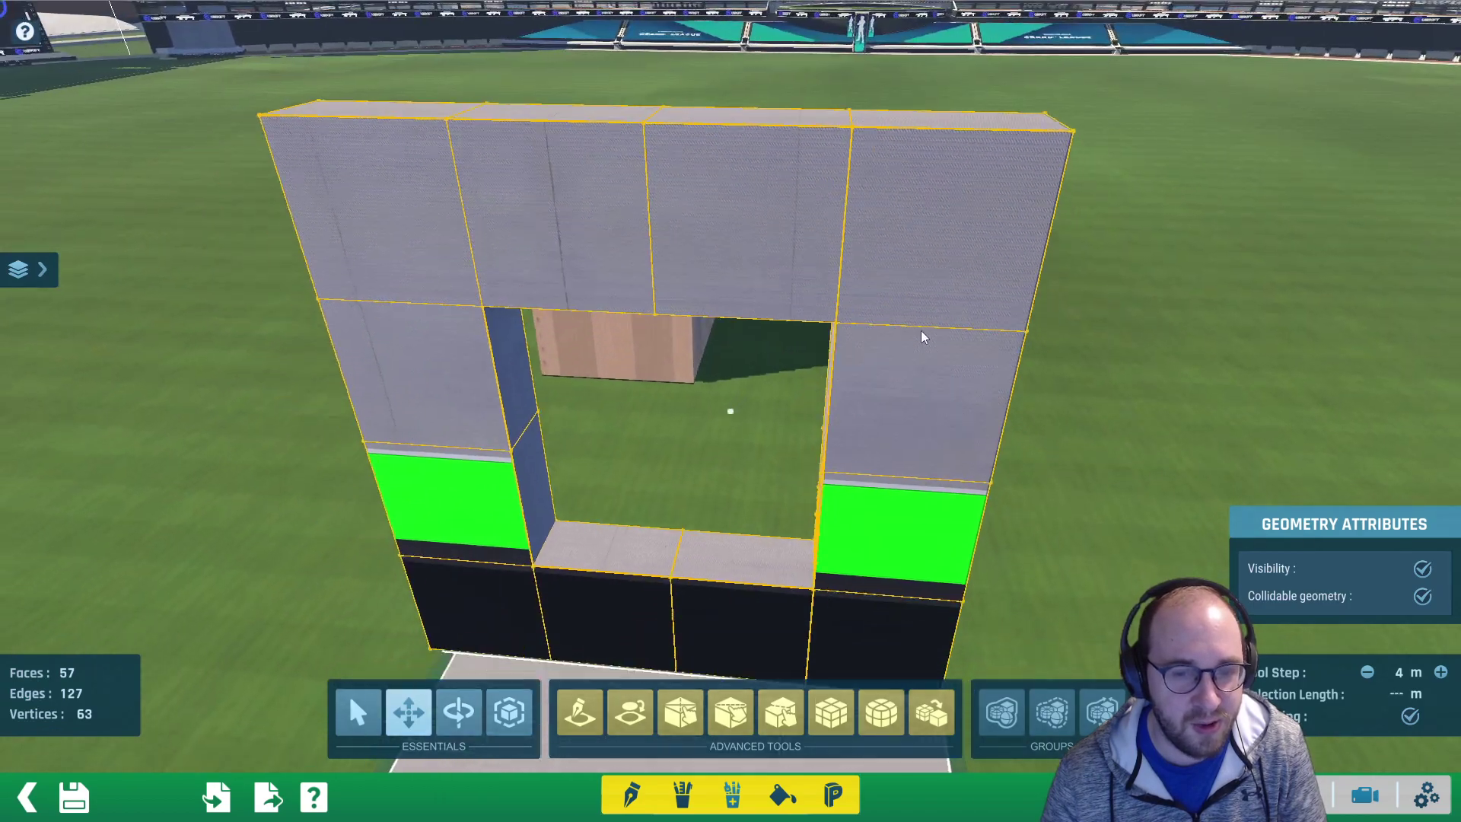
{"action": "left_click_drag", "start_coordinate": [923, 335], "coordinate": [1050, 254], "text": "alt"}
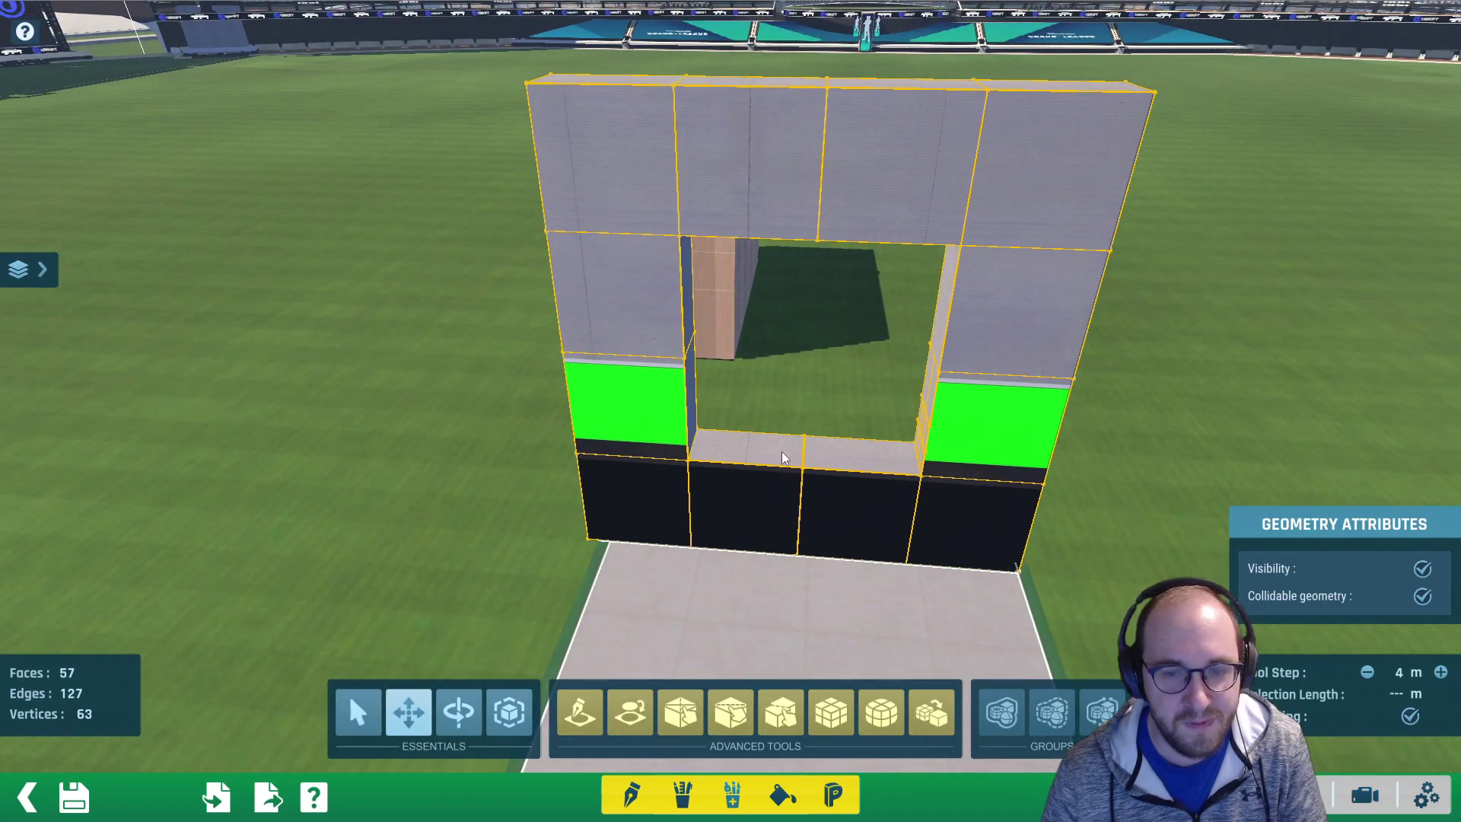
{"action": "right_click_drag", "start_coordinate": [858, 466], "coordinate": [814, 447]}
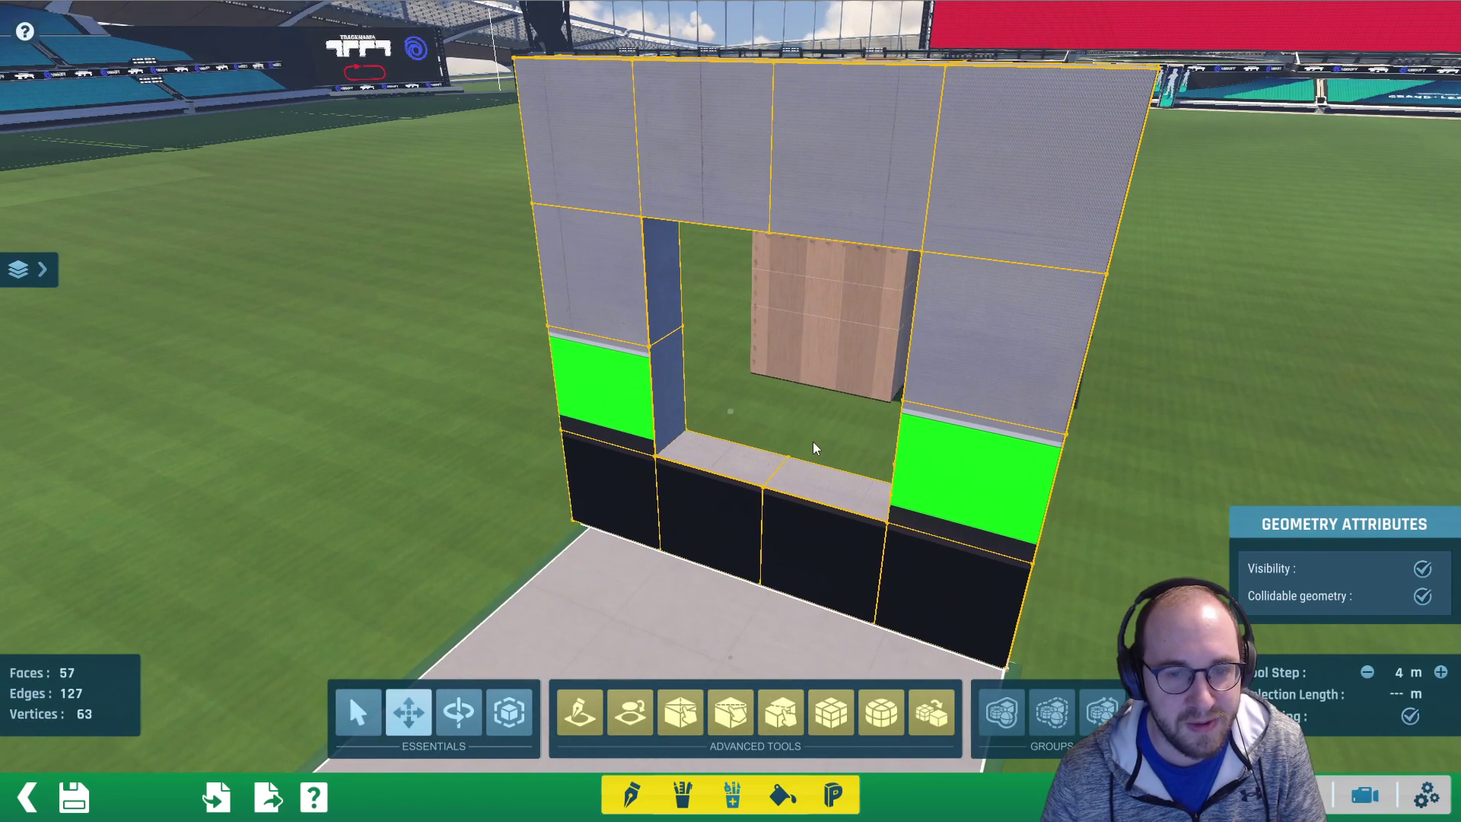
{"action": "left_click", "coordinate": [676, 404]}
{"action": "left_click", "coordinate": [831, 712]}
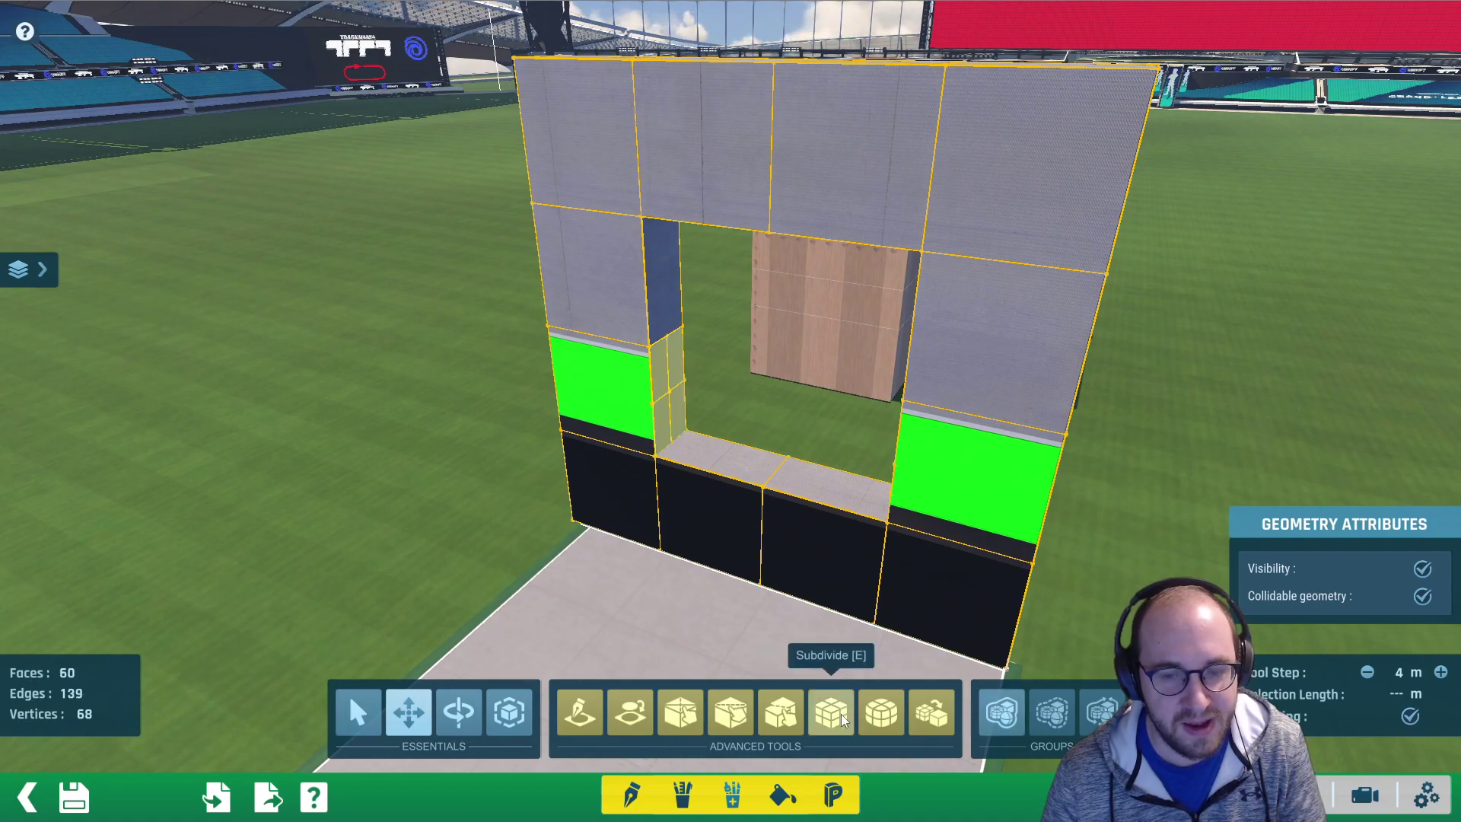
Subdivide both lower quarters of the divided face on the left inner wall
{"action": "left_click", "coordinate": [660, 423]}
{"action": "left_click", "coordinate": [830, 705]}
{"action": "left_click", "coordinate": [683, 414]}
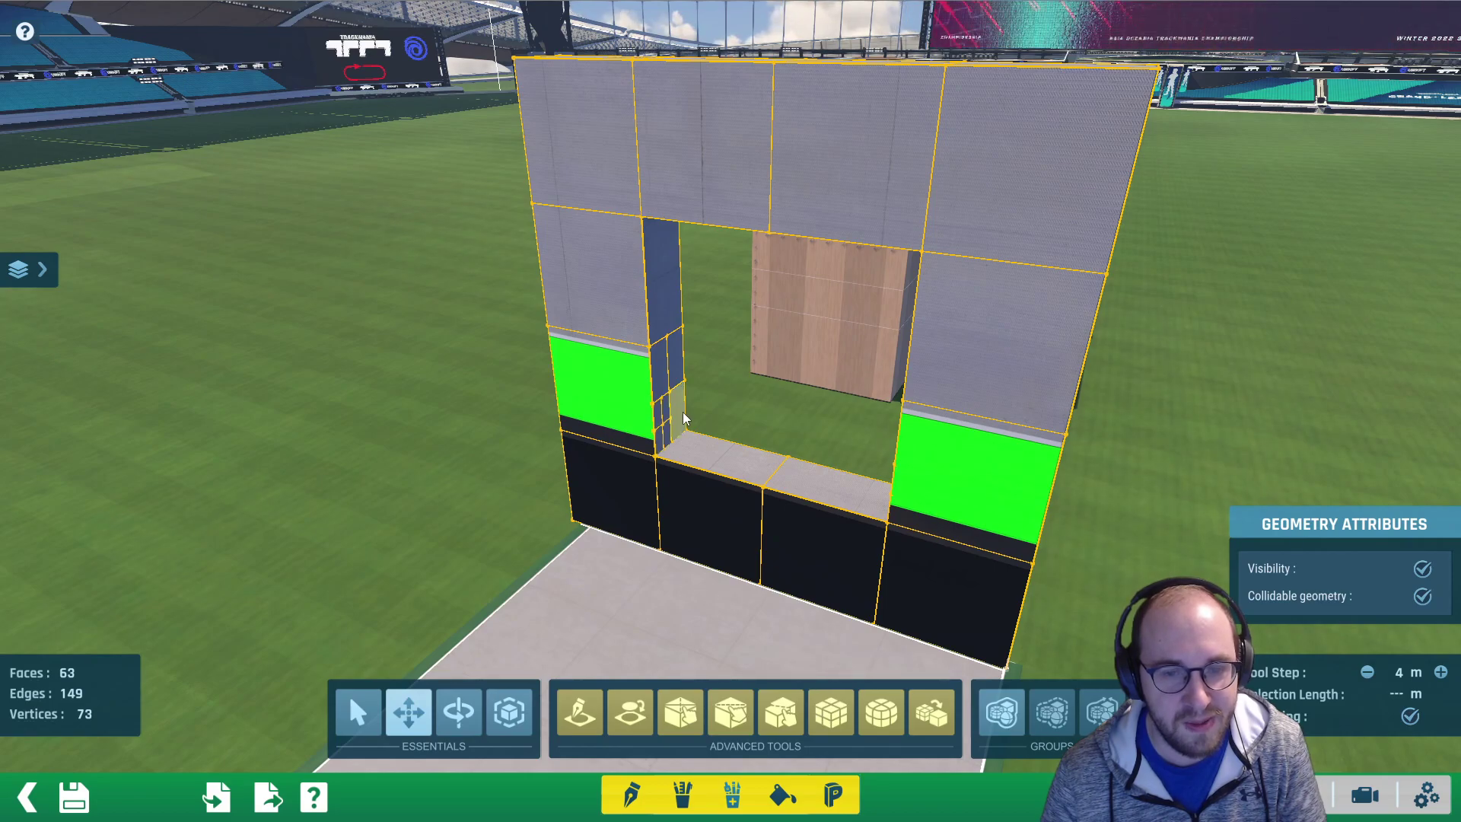
{"action": "left_click", "coordinate": [832, 700]}
Measure the edge length of the small subdivided faces at the foot of the left inner wall
{"action": "right_click_drag", "start_coordinate": [698, 495], "coordinate": [613, 421], "text": "alt"}
{"action": "left_click_drag", "start_coordinate": [612, 421], "coordinate": [710, 454], "text": "alt"}
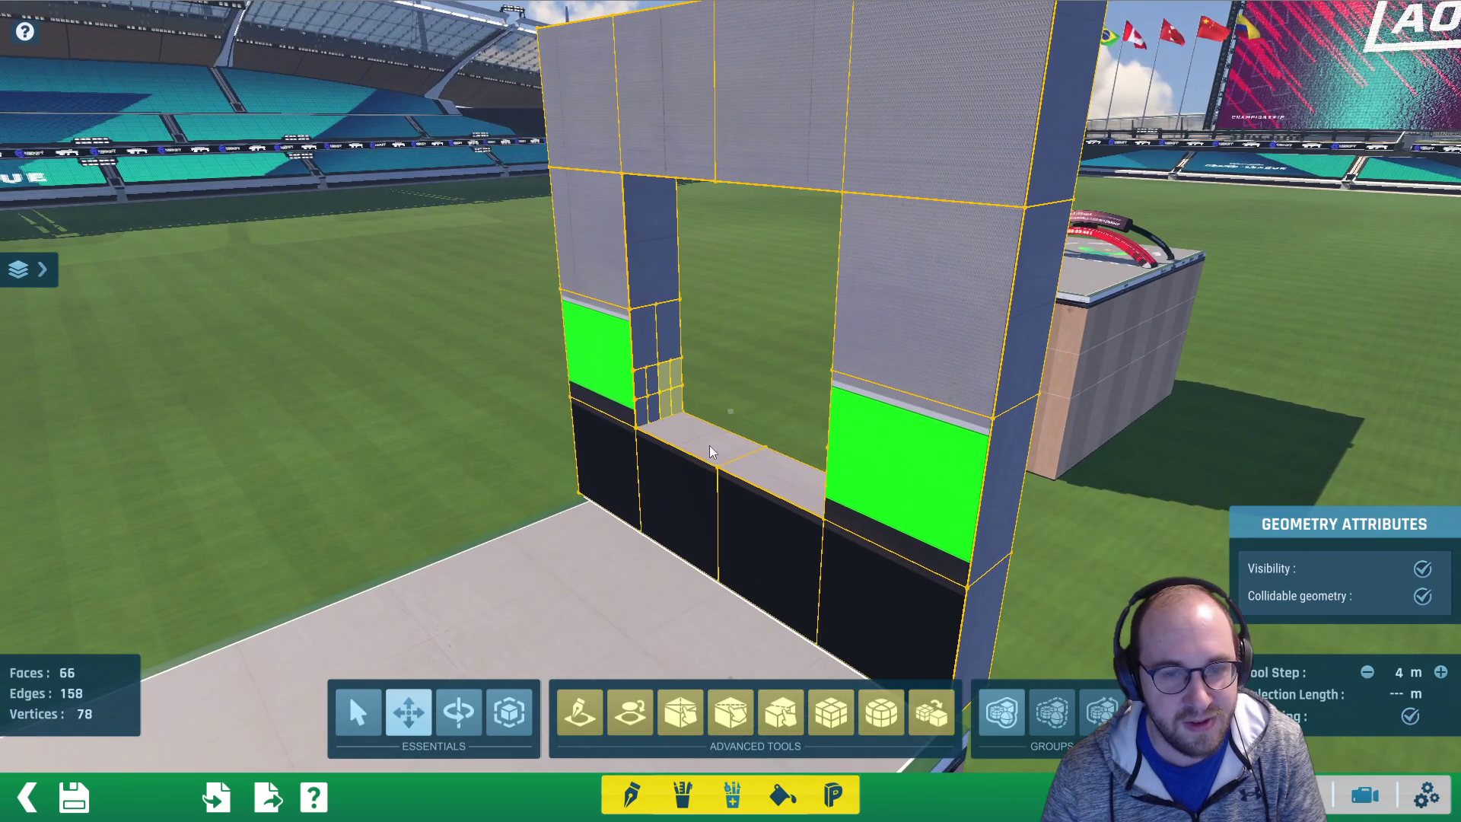
{"action": "scroll", "coordinate": [710, 453], "scroll_direction": "up", "scroll_amount": 3}
{"action": "left_click", "coordinate": [597, 408]}
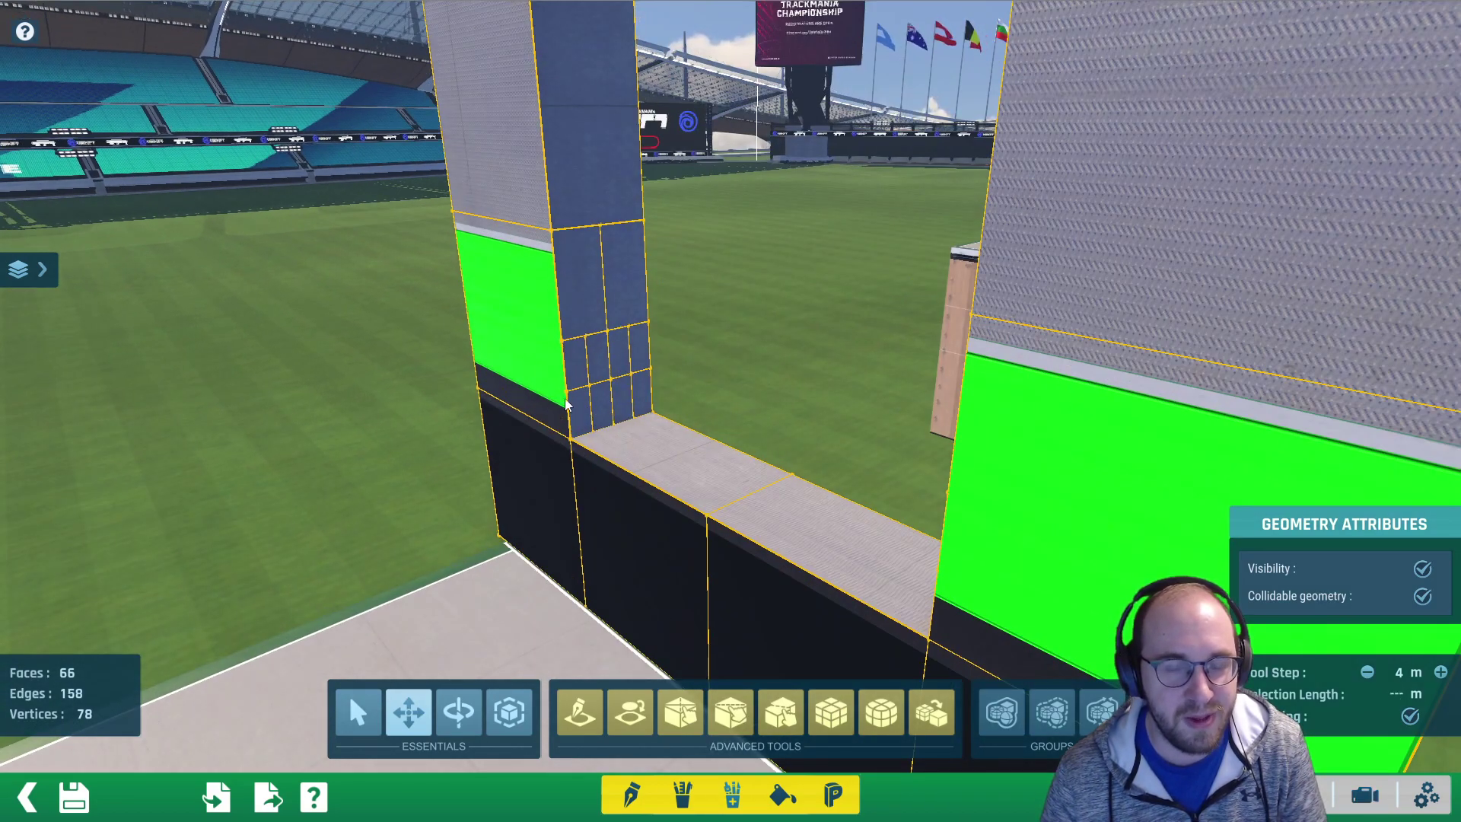
{"action": "left_click", "coordinate": [567, 406]}
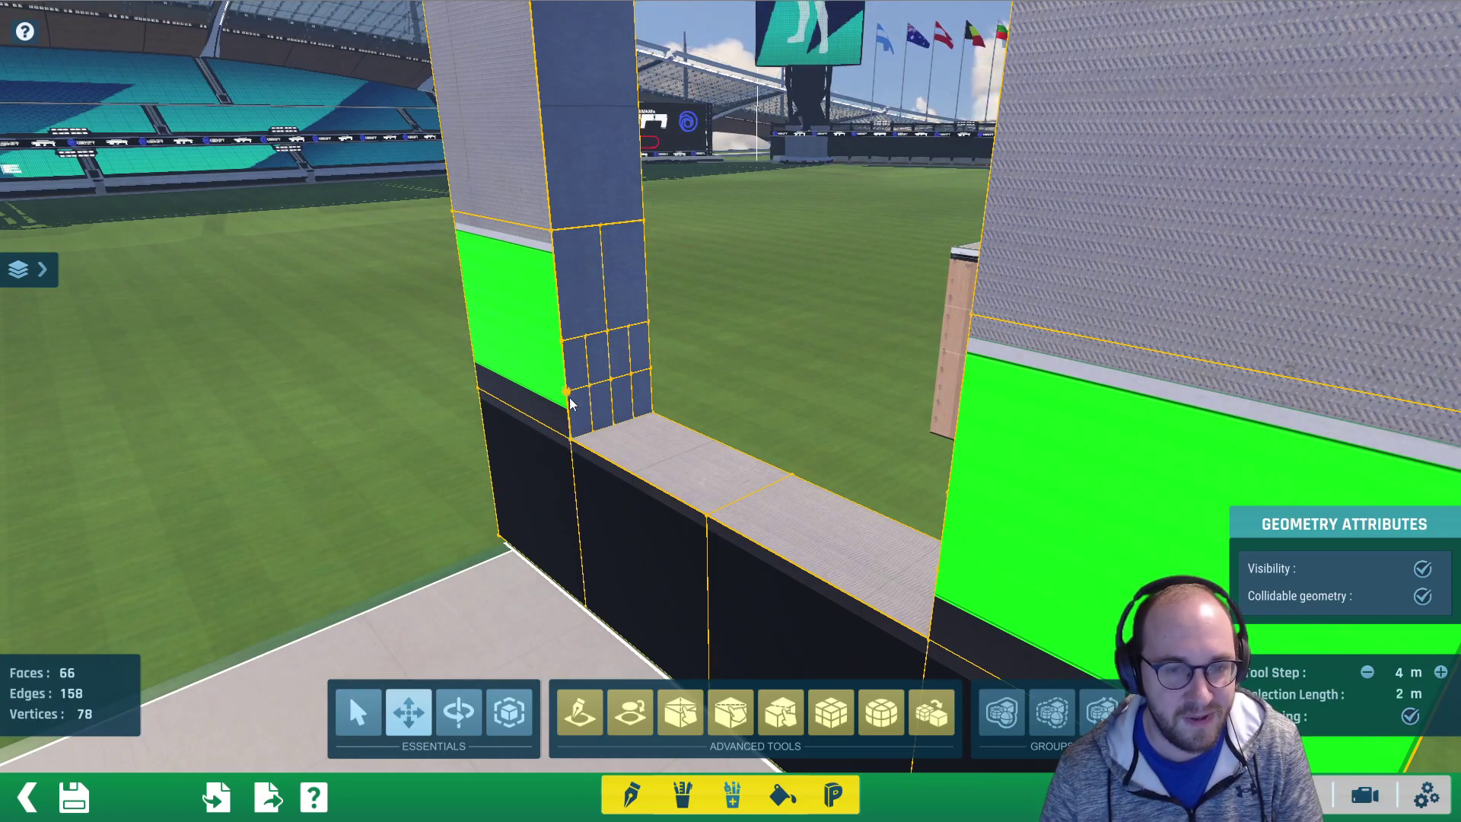
Examine the whole frame and the subdivided inner walls from the front and the side
{"action": "scroll", "coordinate": [760, 426], "scroll_direction": "down", "scroll_amount": 3}
{"action": "right_click_drag", "start_coordinate": [812, 457], "coordinate": [1043, 431], "text": "alt"}
{"action": "left_click_drag", "start_coordinate": [1043, 430], "coordinate": [802, 456], "text": "alt"}
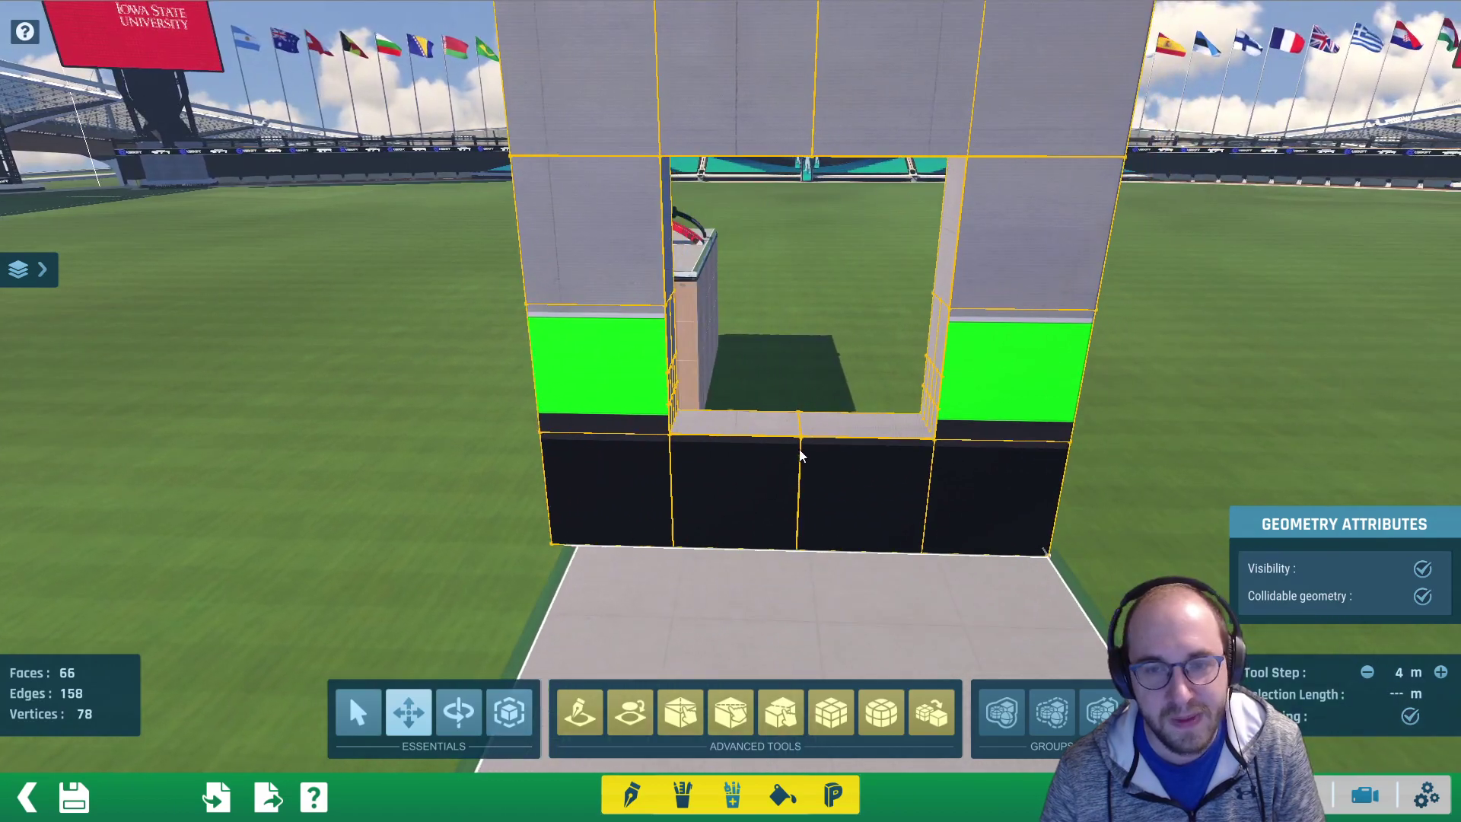
{"action": "scroll", "coordinate": [801, 456], "scroll_direction": "down", "scroll_amount": 2}
{"action": "right_click_drag", "start_coordinate": [802, 457], "coordinate": [996, 432], "text": "alt"}
{"action": "left_click_drag", "start_coordinate": [998, 439], "coordinate": [852, 541], "text": "alt"}
{"action": "scroll", "coordinate": [851, 540], "scroll_direction": "down", "scroll_amount": 2}
{"action": "right_click_drag", "start_coordinate": [851, 540], "coordinate": [912, 496], "text": "alt"}
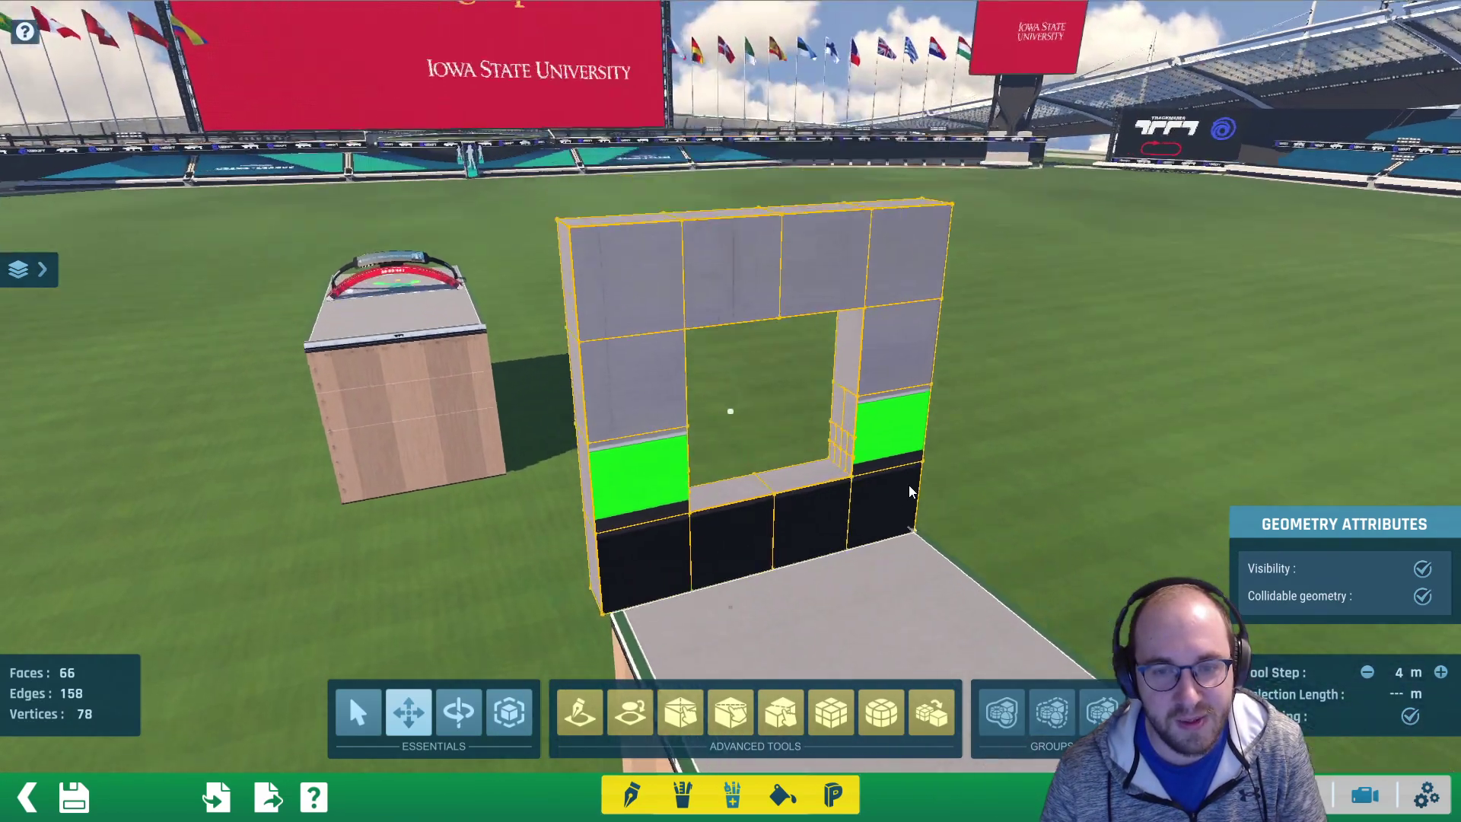
{"action": "left_click_drag", "start_coordinate": [913, 496], "coordinate": [884, 519], "text": "alt"}
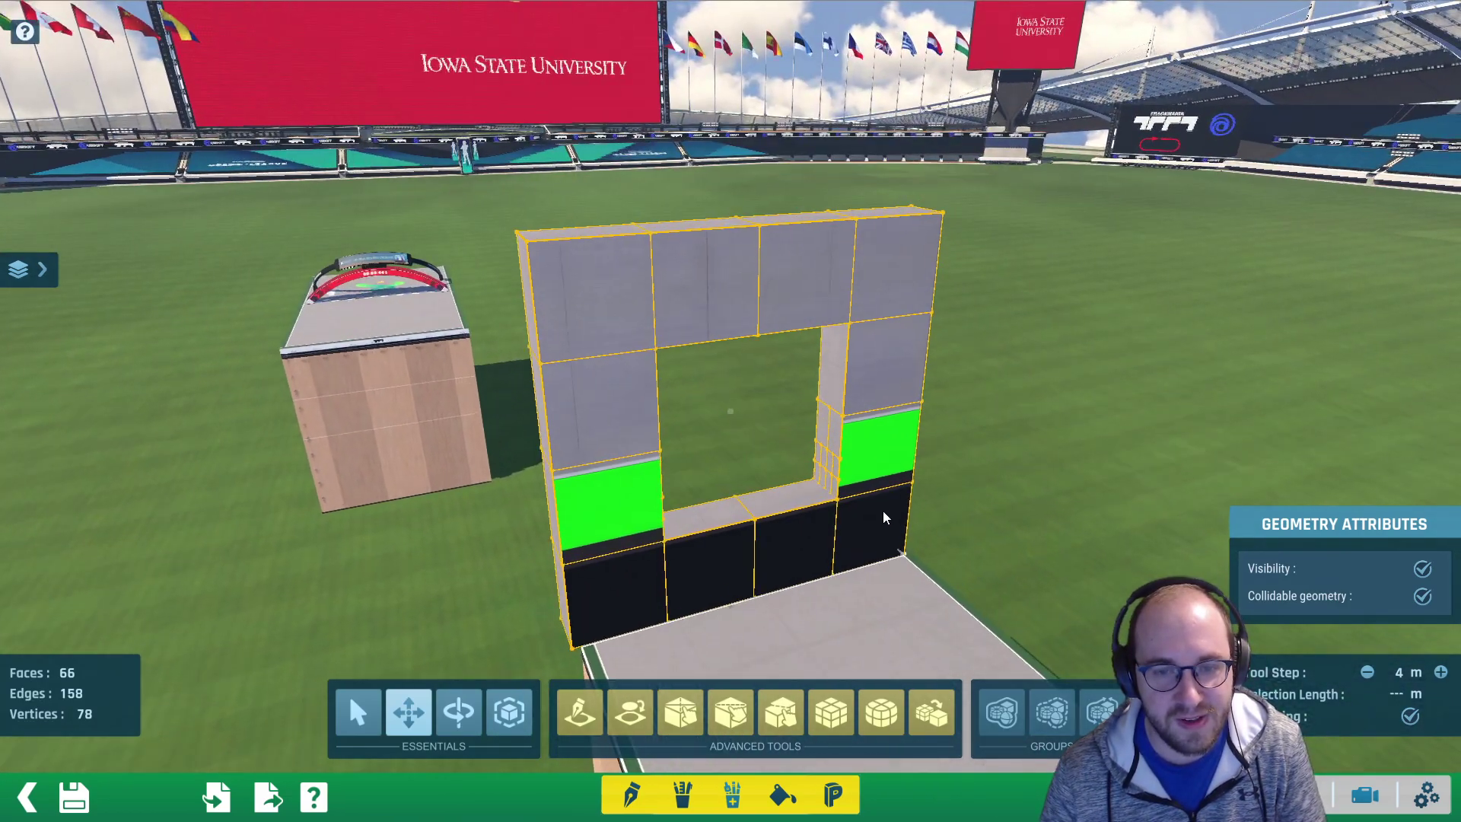
Apply the colourable blue sphere material from materials page 11 to the entire frame, with its colour set to black (000000)
{"action": "left_click", "coordinate": [785, 795]}
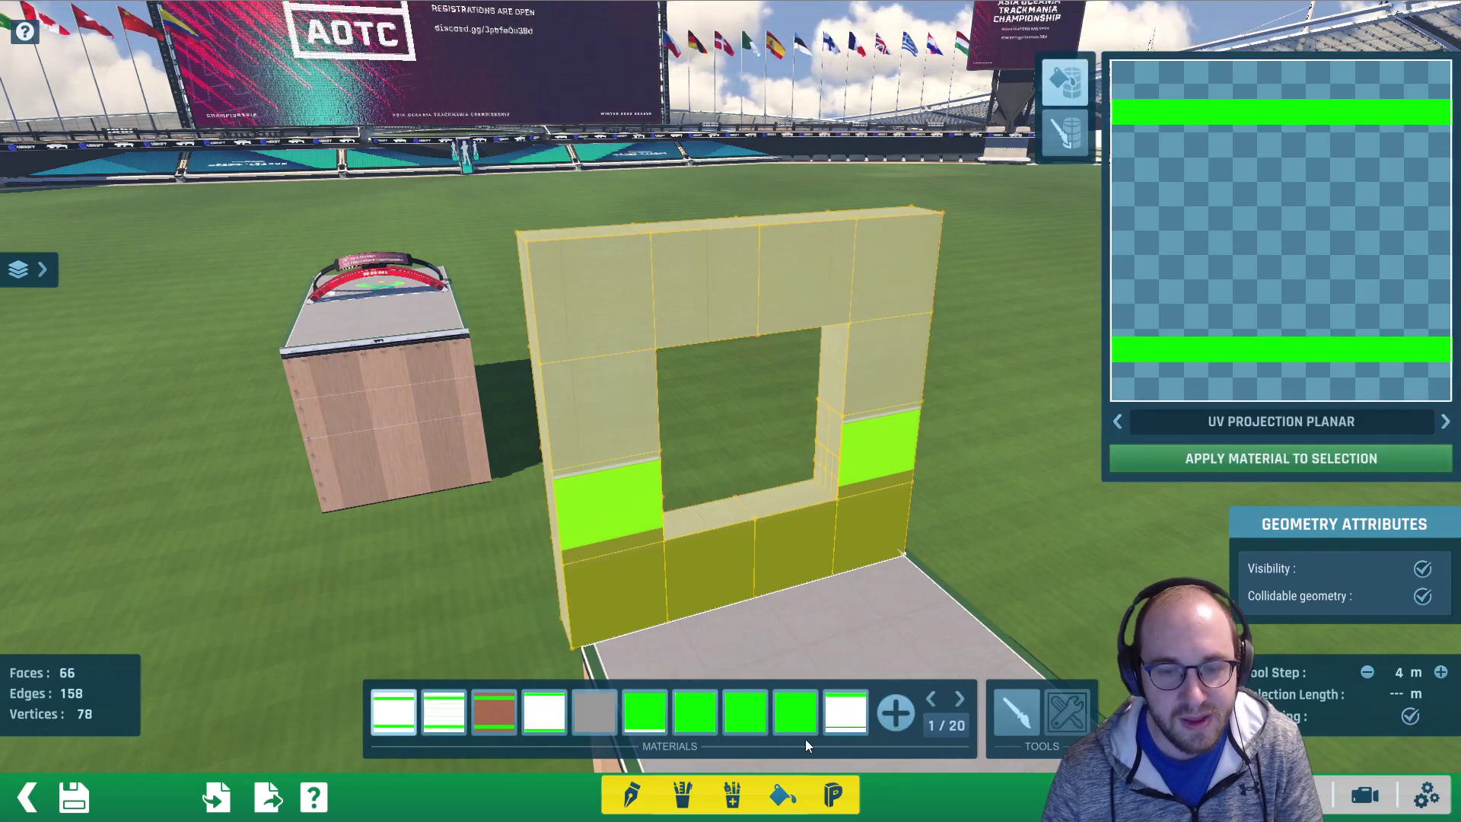
{"action": "left_click", "coordinate": [960, 699]}
{"action": "left_click", "coordinate": [960, 698]}
{"action": "left_click", "coordinate": [960, 698]}
{"action": "left_click", "coordinate": [960, 698]}
{"action": "left_click", "coordinate": [960, 698]}
{"action": "left_click", "coordinate": [960, 698]}
{"action": "left_click", "coordinate": [960, 699]}
{"action": "left_click", "coordinate": [960, 699]}
{"action": "left_click", "coordinate": [960, 699]}
{"action": "left_click", "coordinate": [960, 699]}
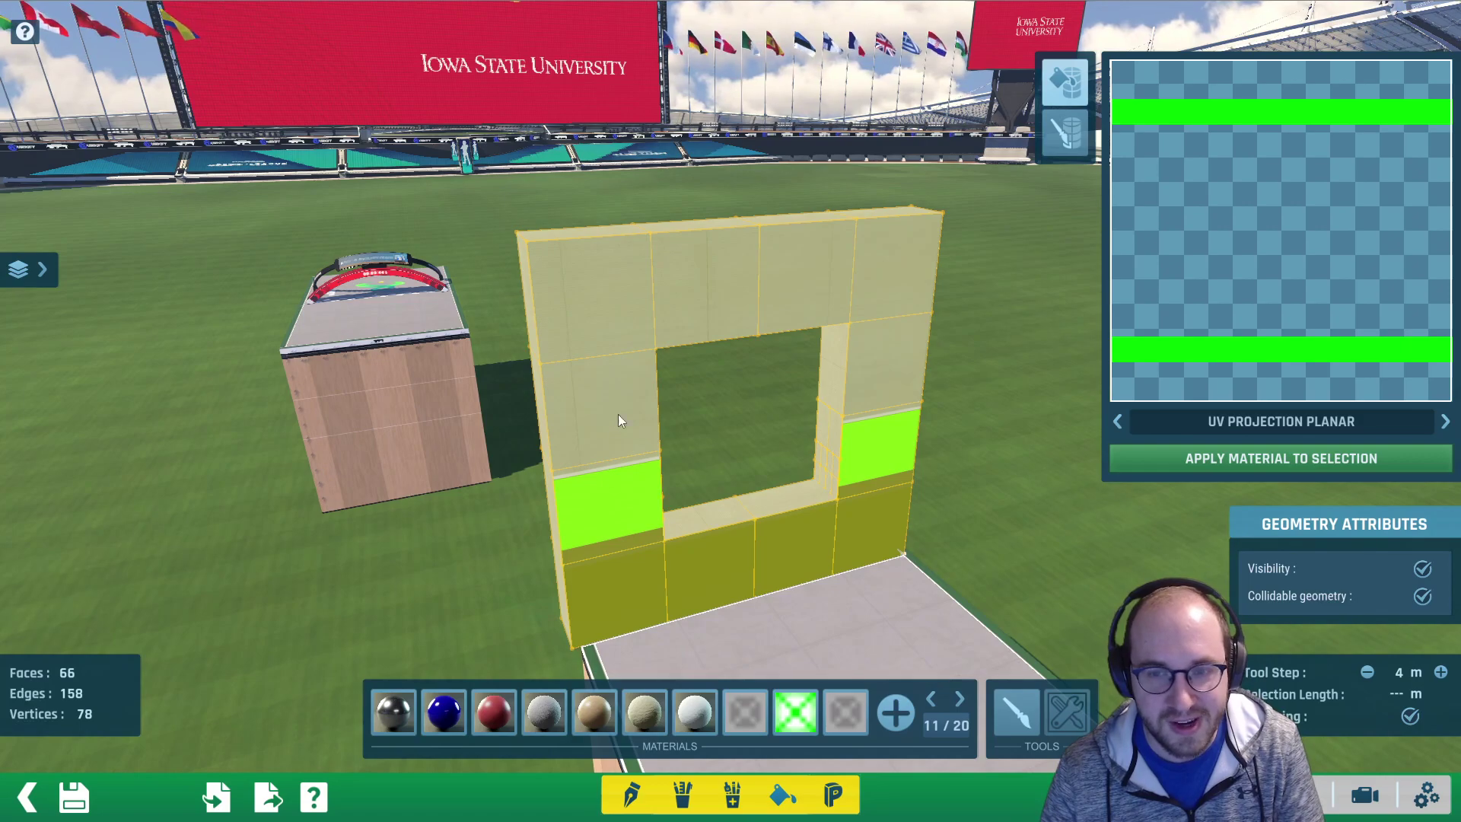
{"action": "left_click", "coordinate": [449, 719]}
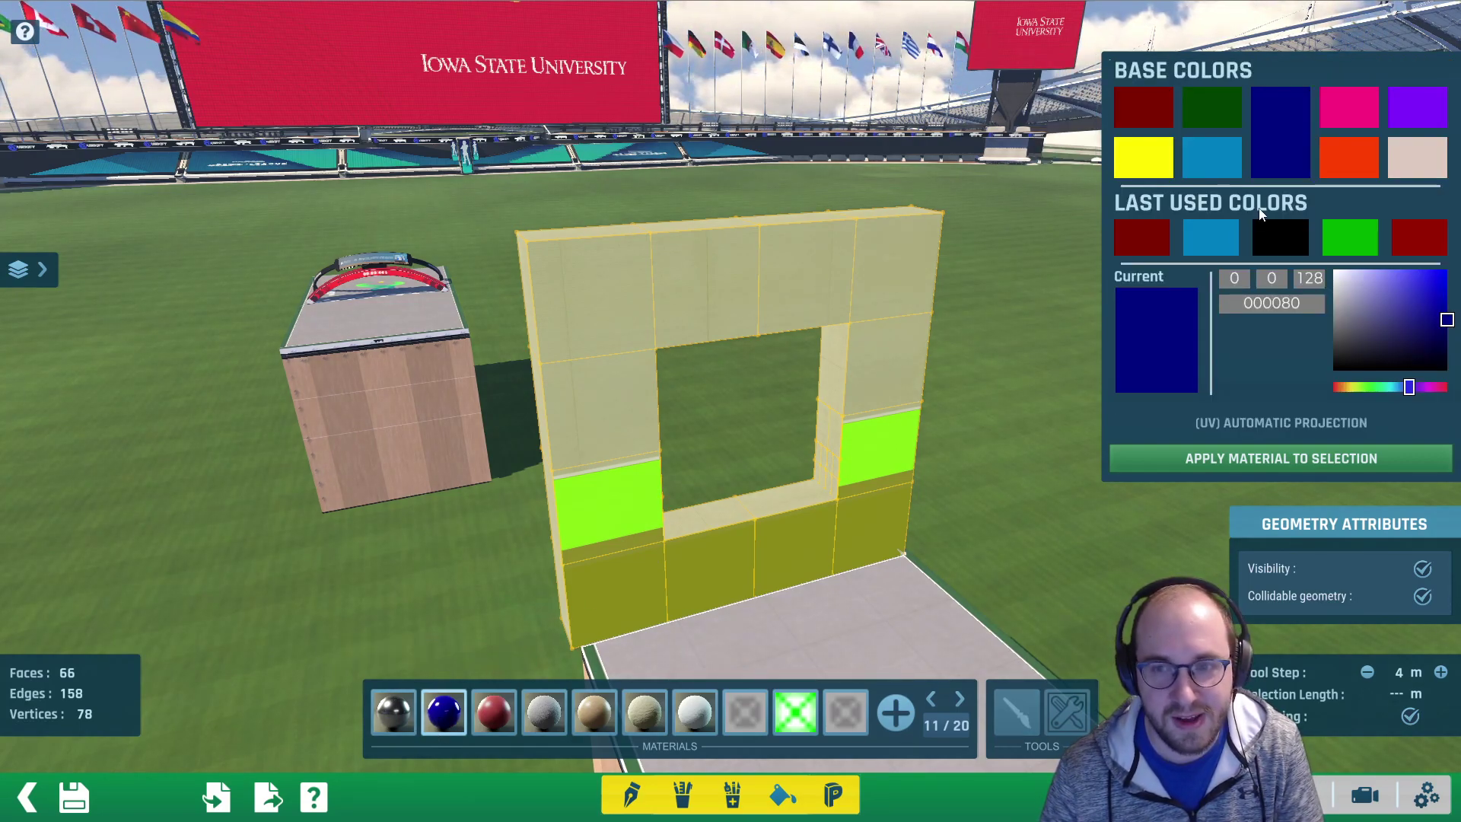
{"action": "left_click", "coordinate": [1285, 231]}
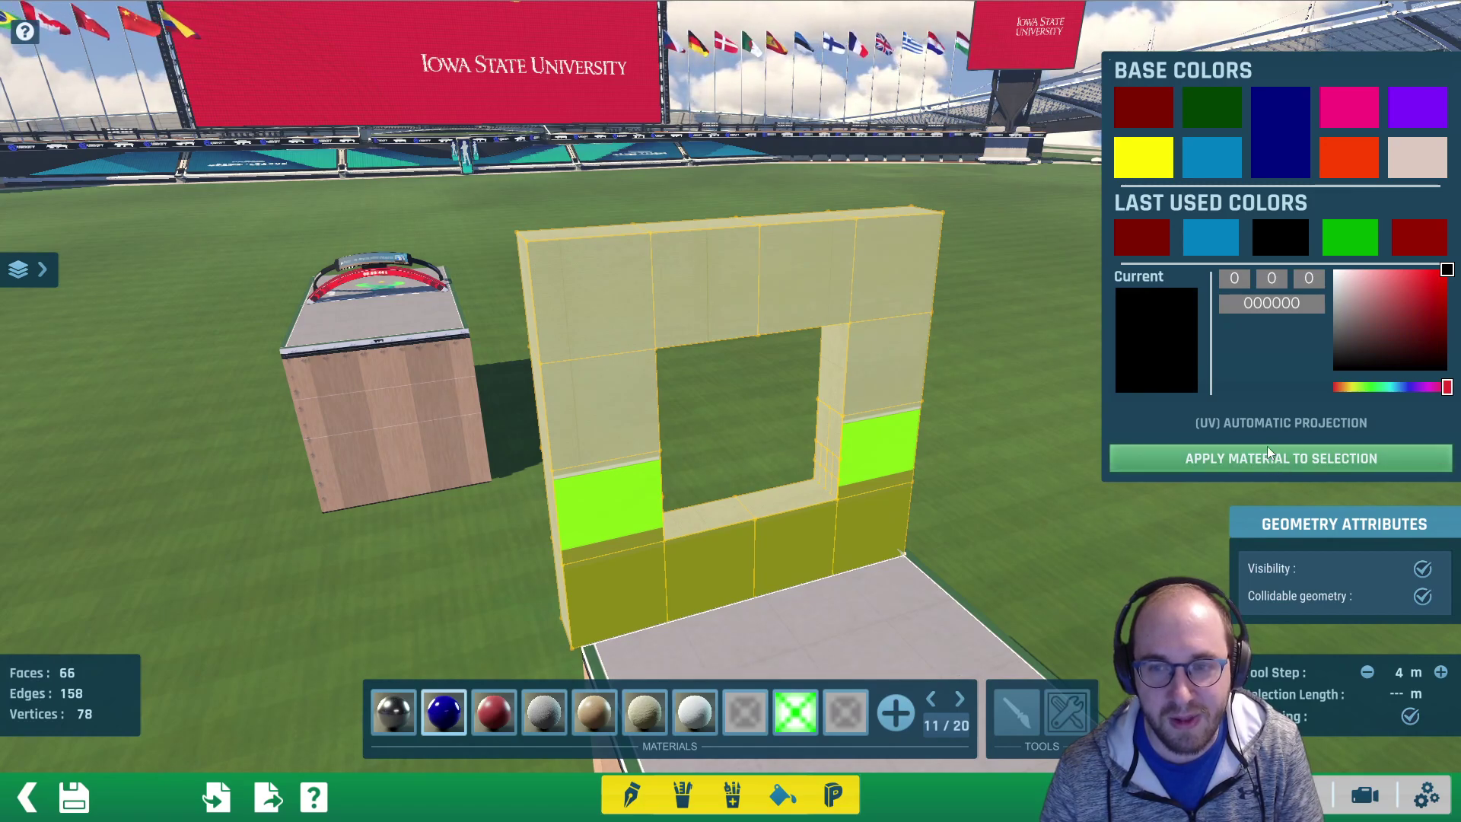
{"action": "left_click", "coordinate": [1225, 458]}
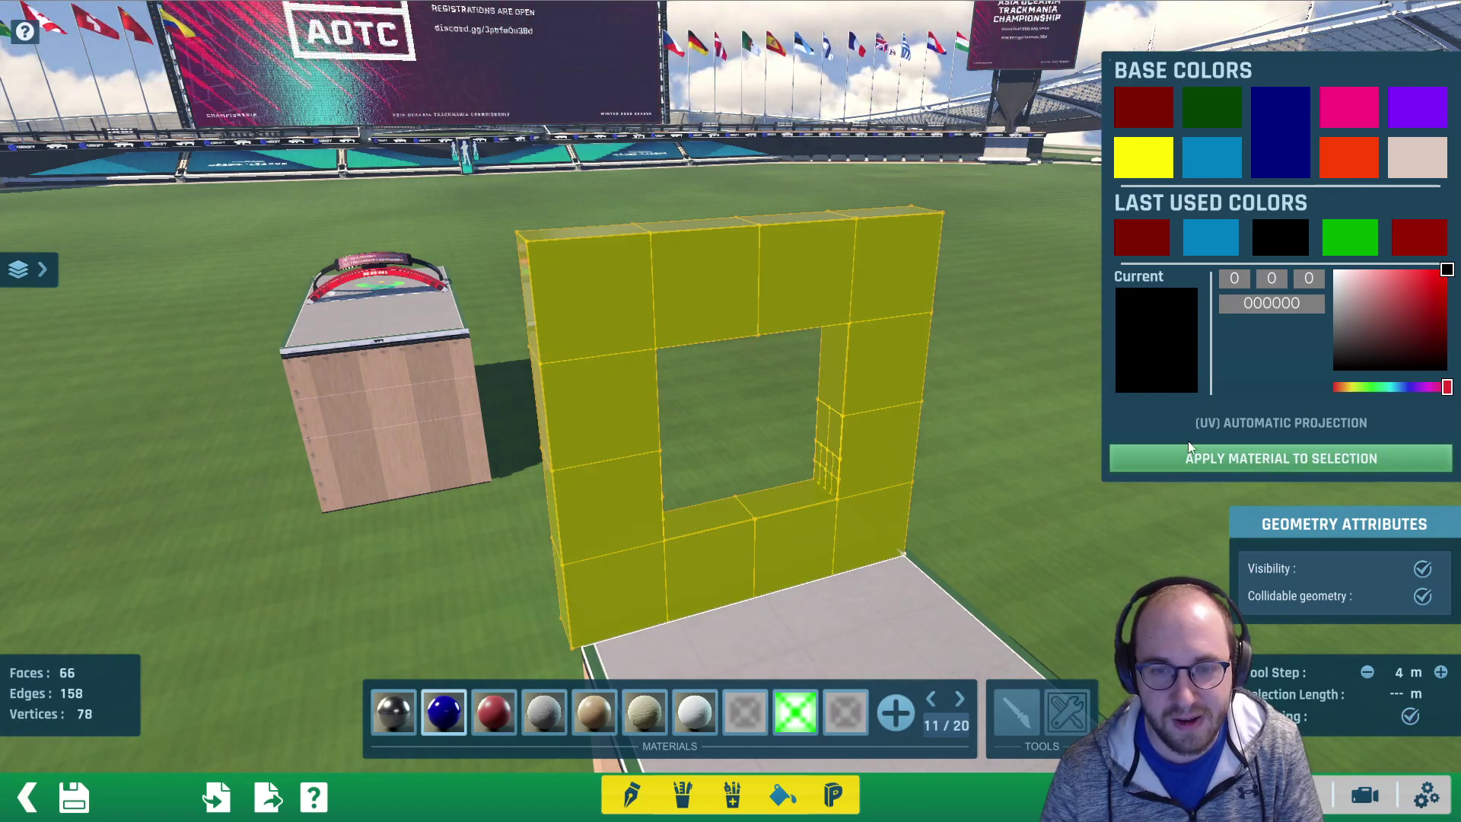
Apply yellow (ffff00) to the bottom row of small faces on the right inner wall
{"action": "right_click_drag", "start_coordinate": [883, 358], "coordinate": [791, 292], "text": "alt"}
{"action": "scroll", "coordinate": [791, 286], "scroll_direction": "up", "scroll_amount": 4}
{"action": "right_click_drag", "start_coordinate": [938, 368], "coordinate": [778, 446], "text": "alt"}
{"action": "left_click", "coordinate": [769, 454]}
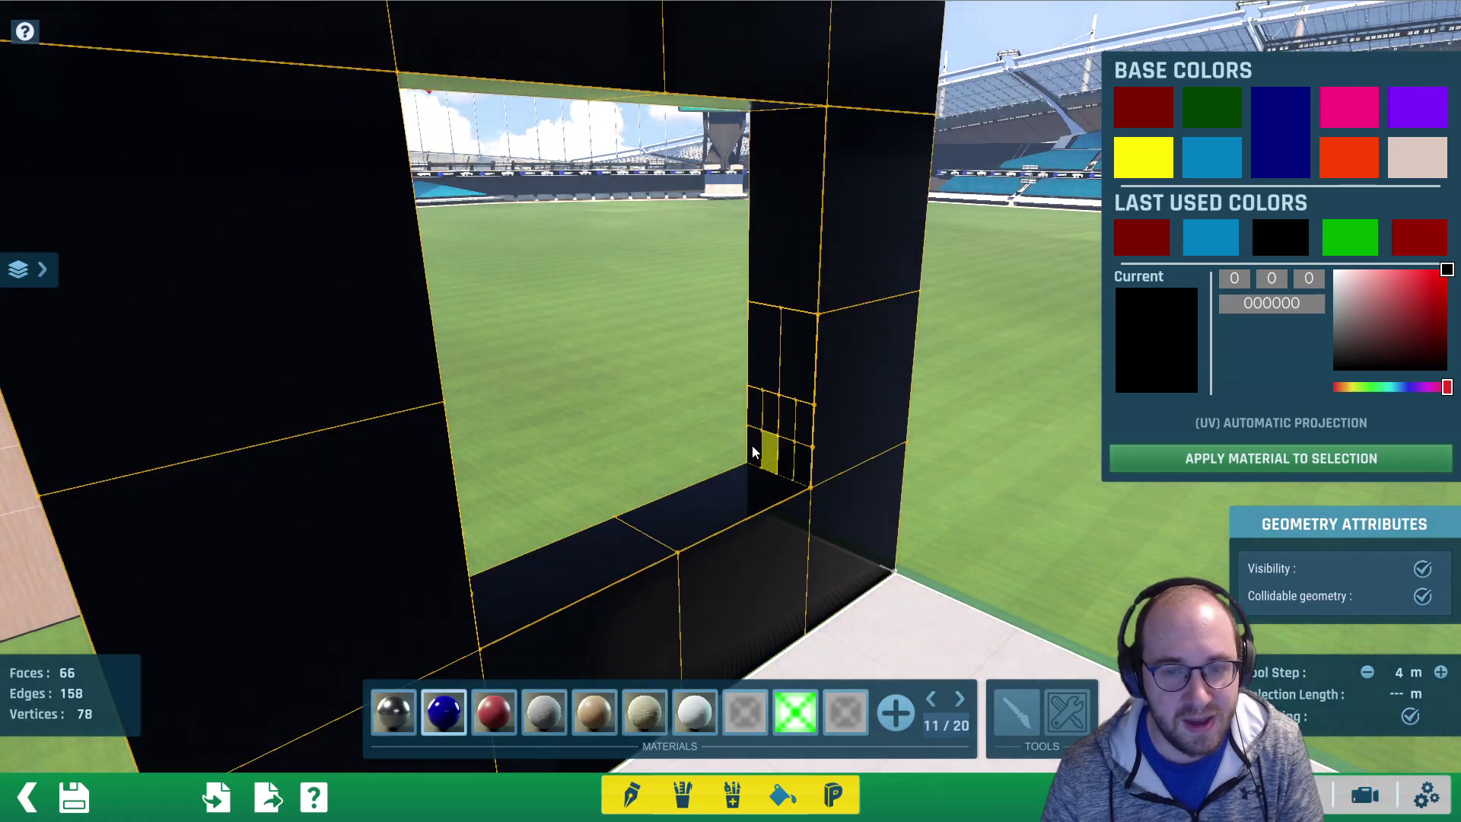
{"action": "left_click", "coordinate": [767, 452], "text": "ctrl"}
{"action": "left_click", "coordinate": [784, 458], "text": "ctrl"}
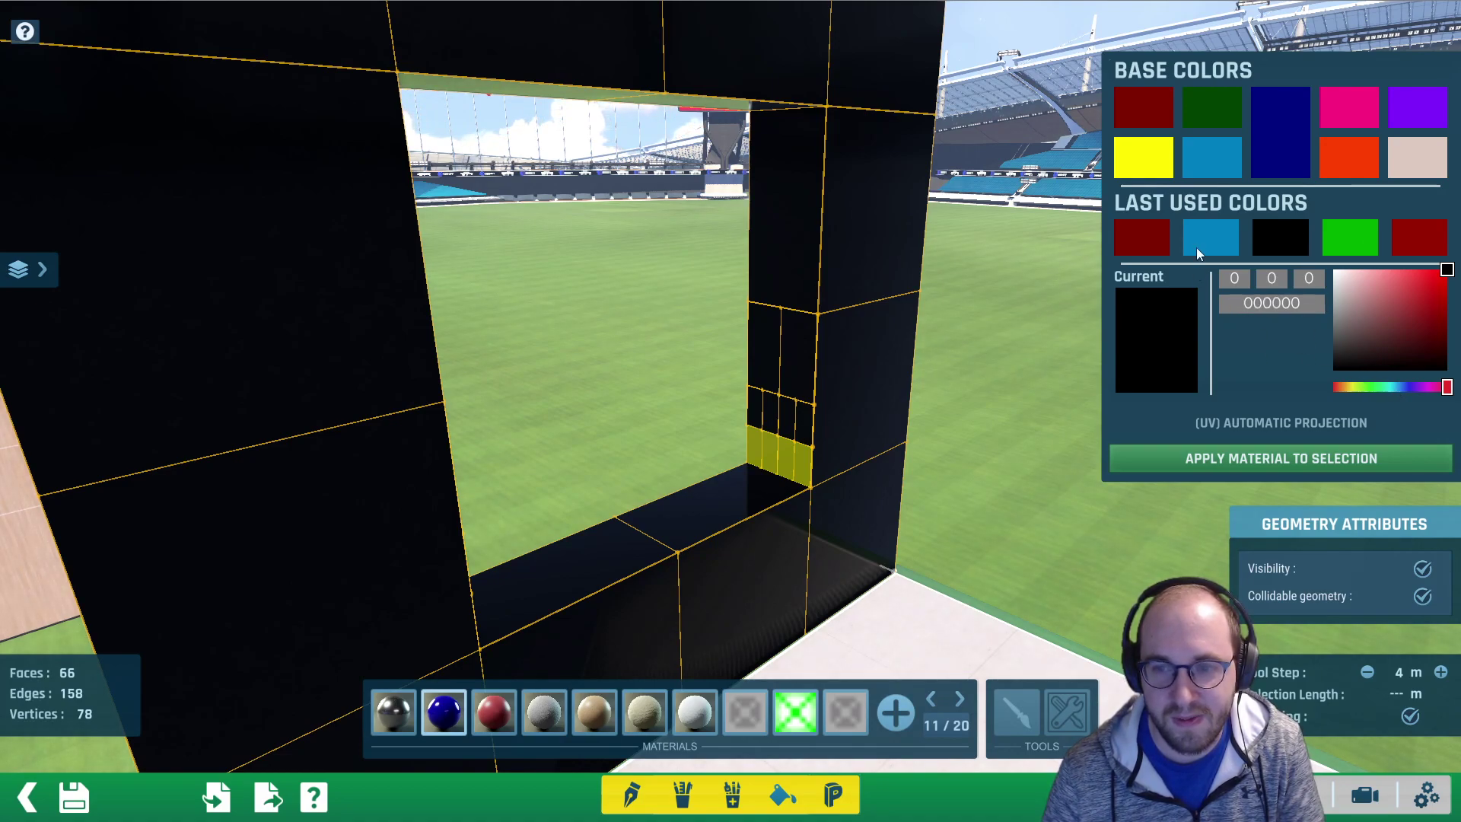
{"action": "left_click", "coordinate": [1149, 154]}
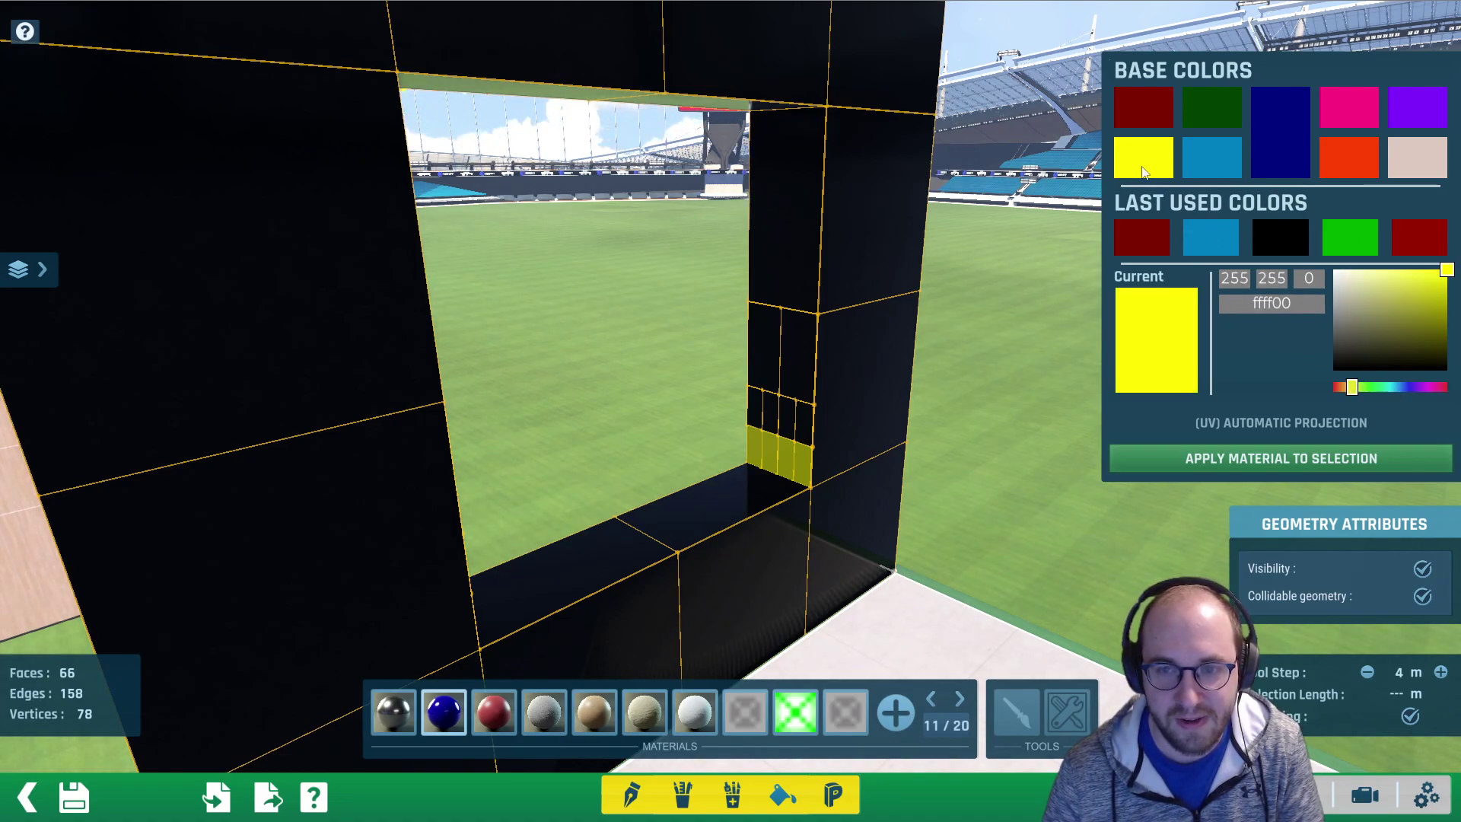
{"action": "left_click", "coordinate": [1226, 459]}
Apply dark blue (000080) to the upper row of small faces on the right inner wall
{"action": "left_click", "coordinate": [763, 411], "text": "shift"}
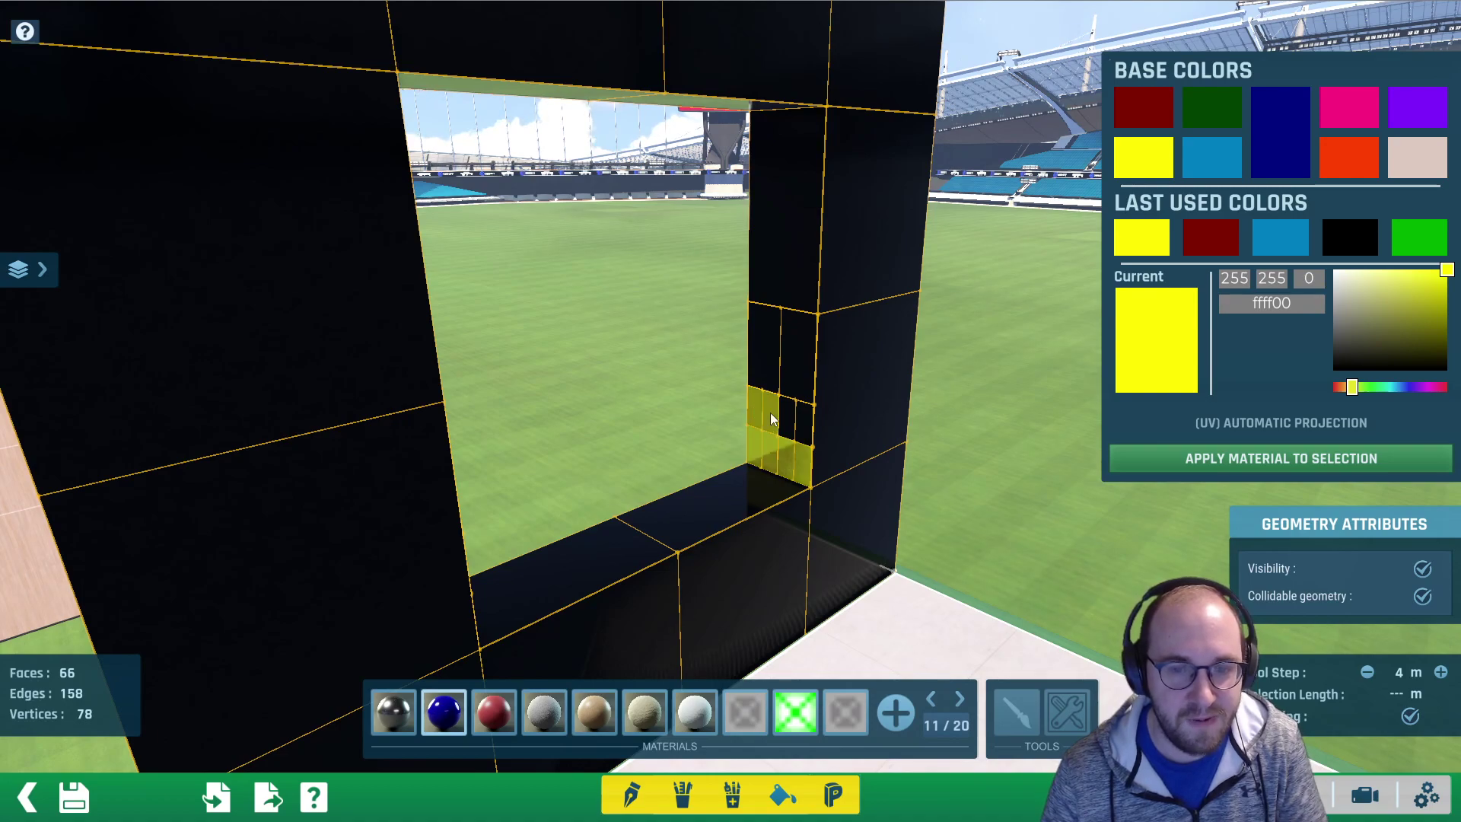
{"action": "left_click", "coordinate": [1299, 162]}
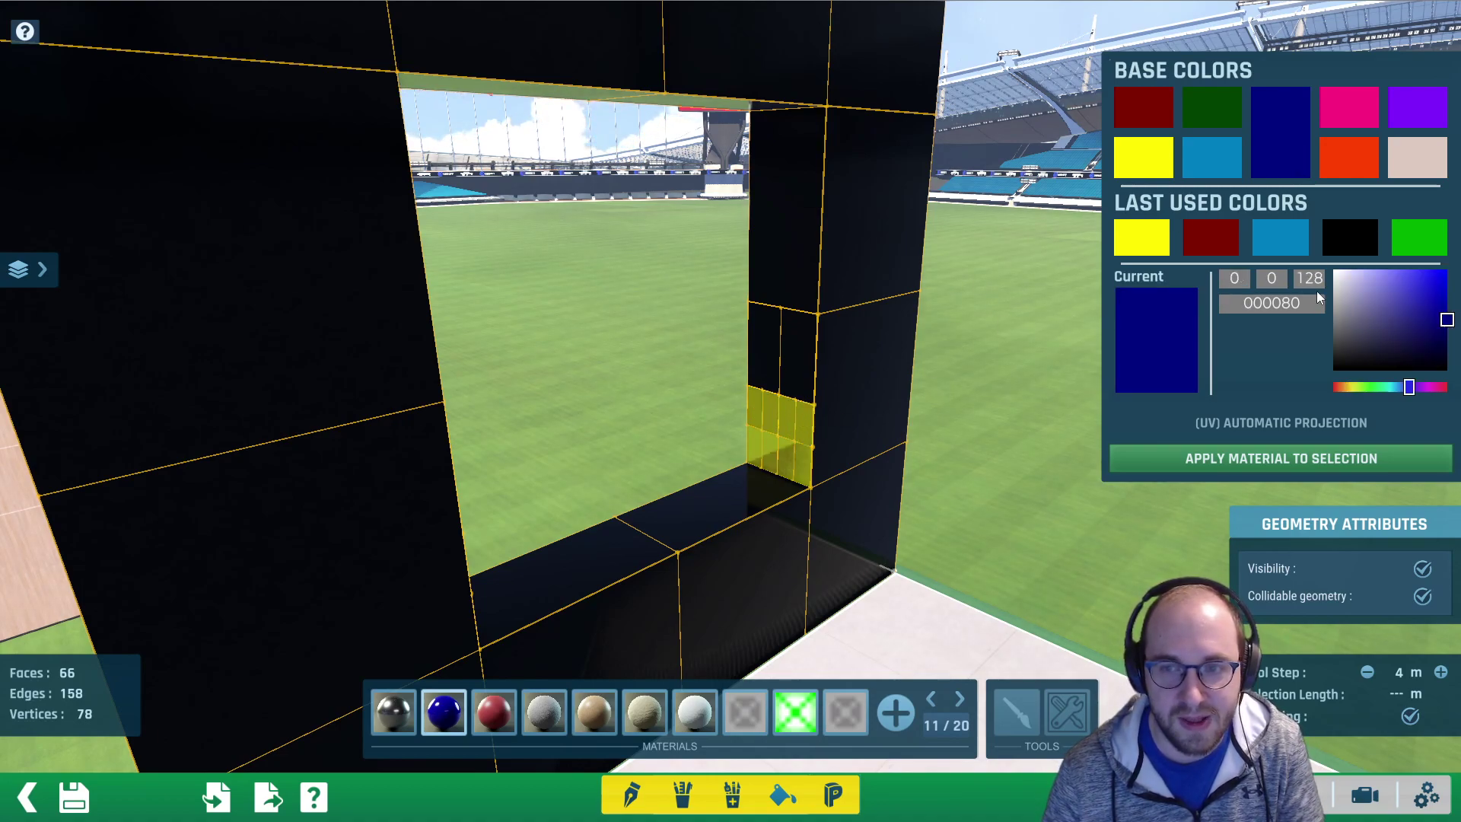
{"action": "left_click", "coordinate": [1280, 459]}
{"action": "left_click", "coordinate": [595, 400]}
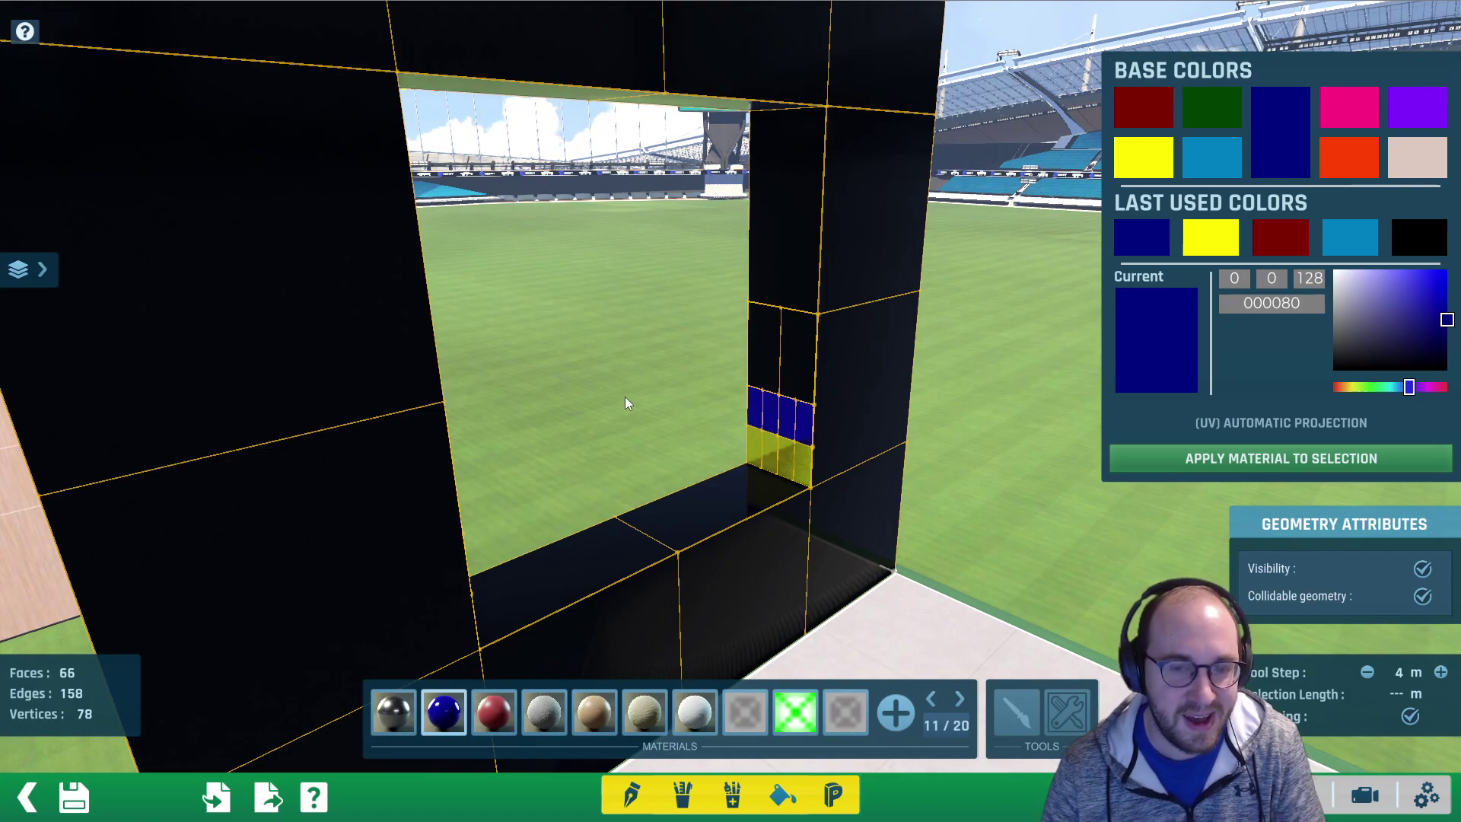
Apply yellow (ffff00) to the bottom row of small faces on the left inner wall
{"action": "right_click_drag", "start_coordinate": [788, 459], "coordinate": [561, 453]}
{"action": "left_click", "coordinate": [537, 432]}
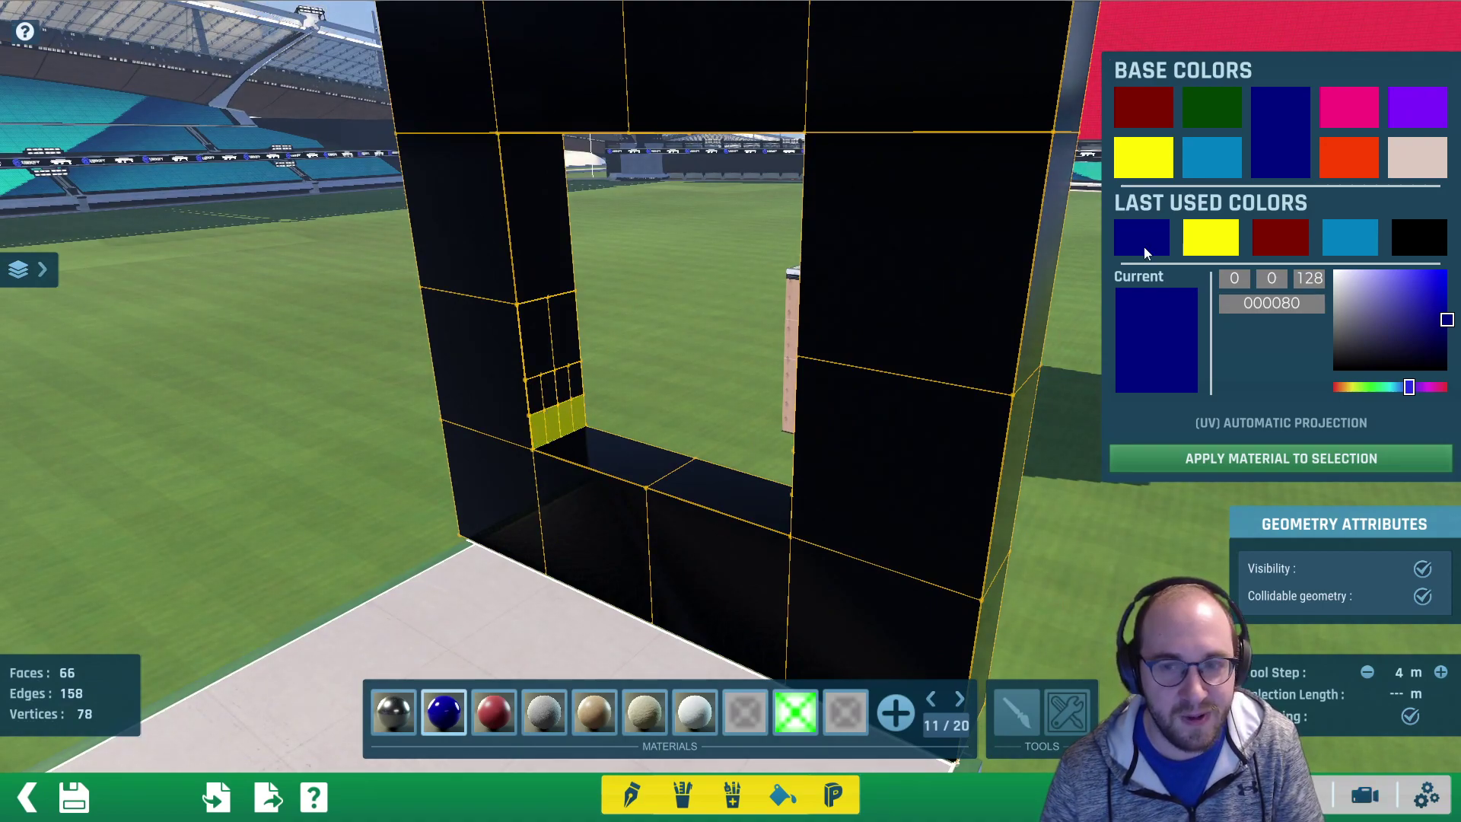
{"action": "left_click", "coordinate": [1210, 238]}
{"action": "left_click", "coordinate": [1234, 458]}
Apply dark blue (000080) to the upper row of four small faces on the left inner wall
{"action": "left_click", "coordinate": [534, 398]}
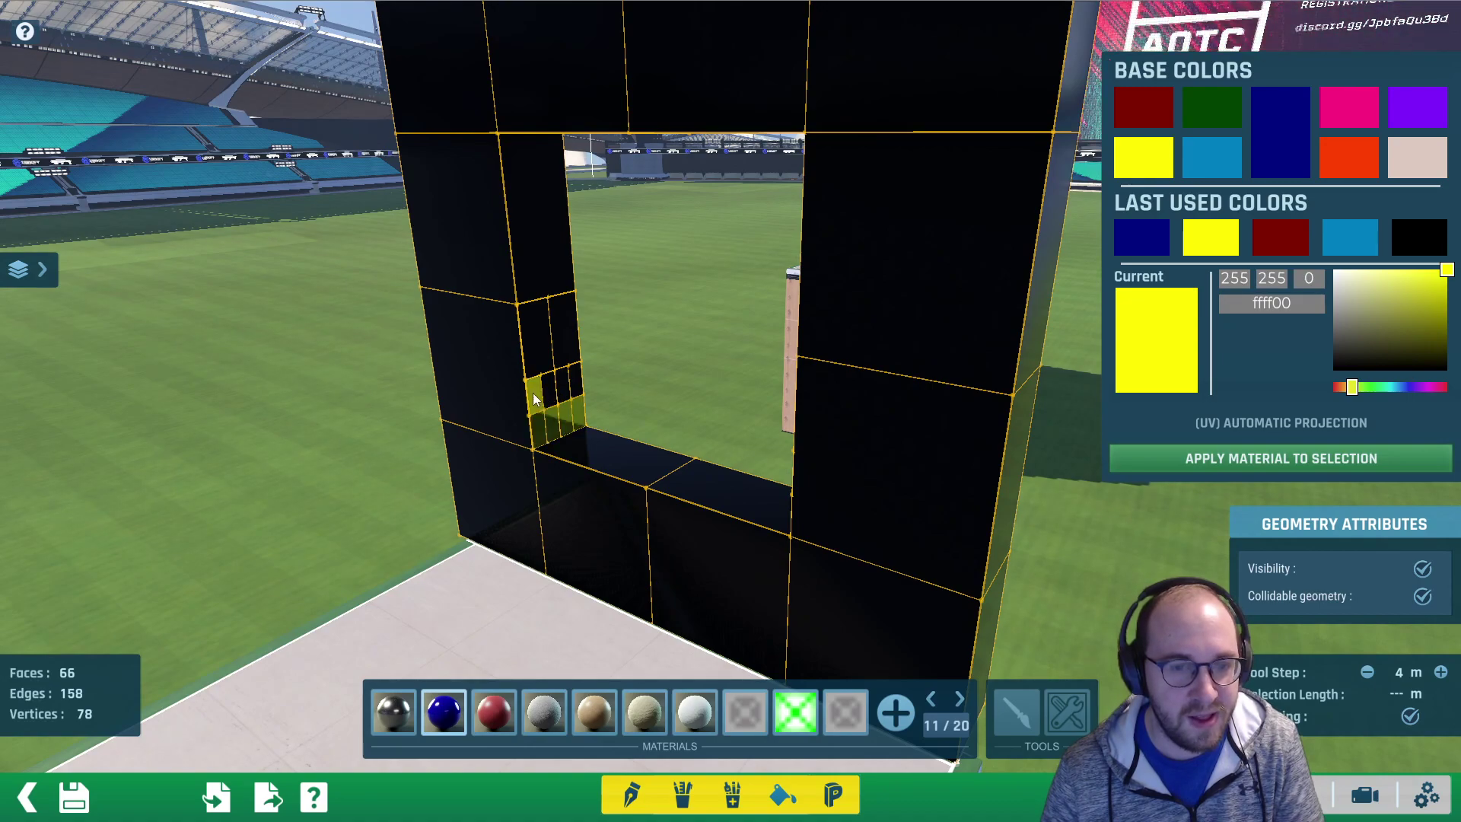
{"action": "left_click", "coordinate": [548, 393]}
{"action": "left_click", "coordinate": [564, 389]}
{"action": "left_click", "coordinate": [579, 387]}
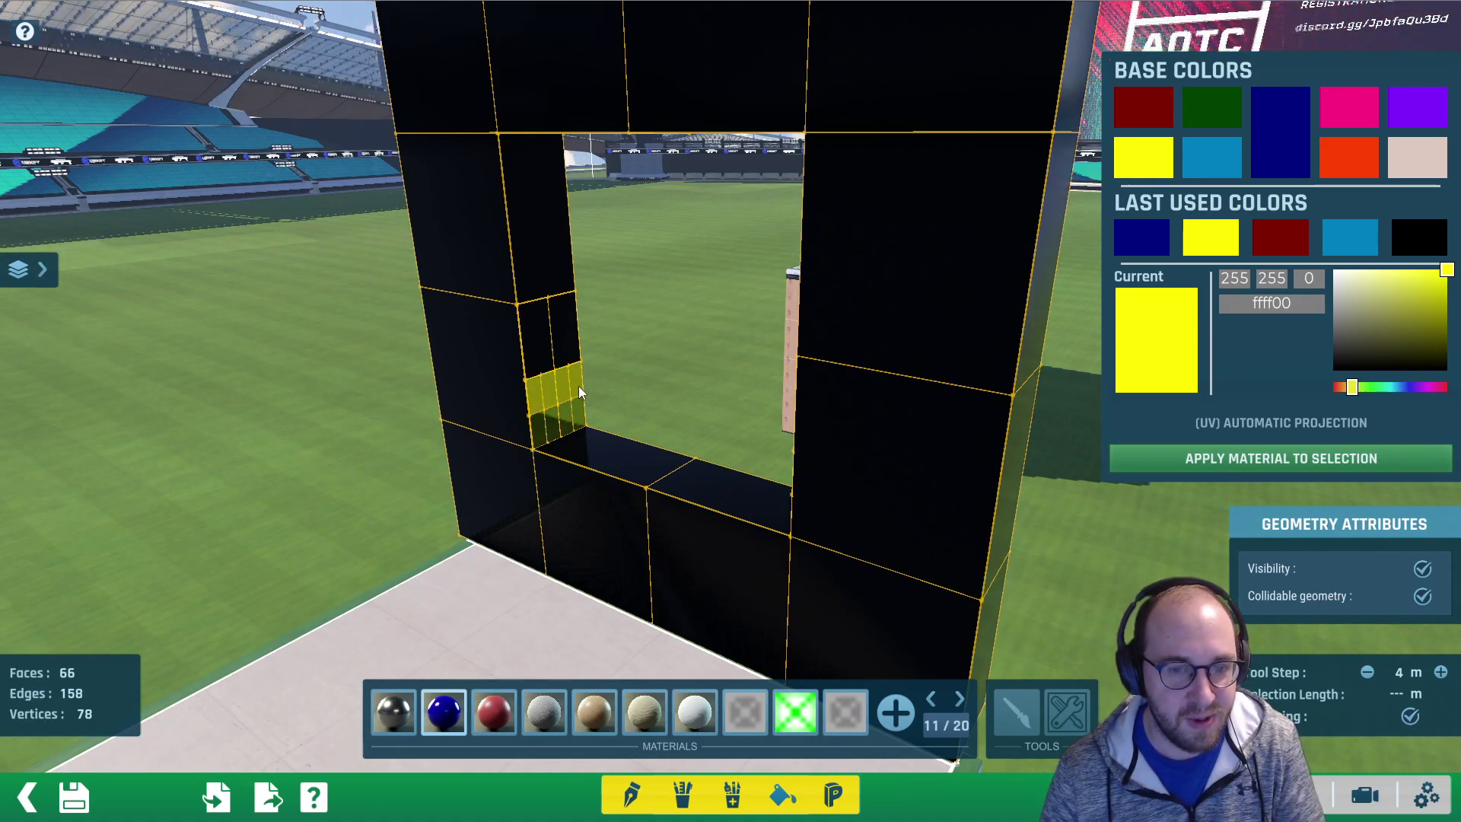
{"action": "left_click", "coordinate": [1143, 241]}
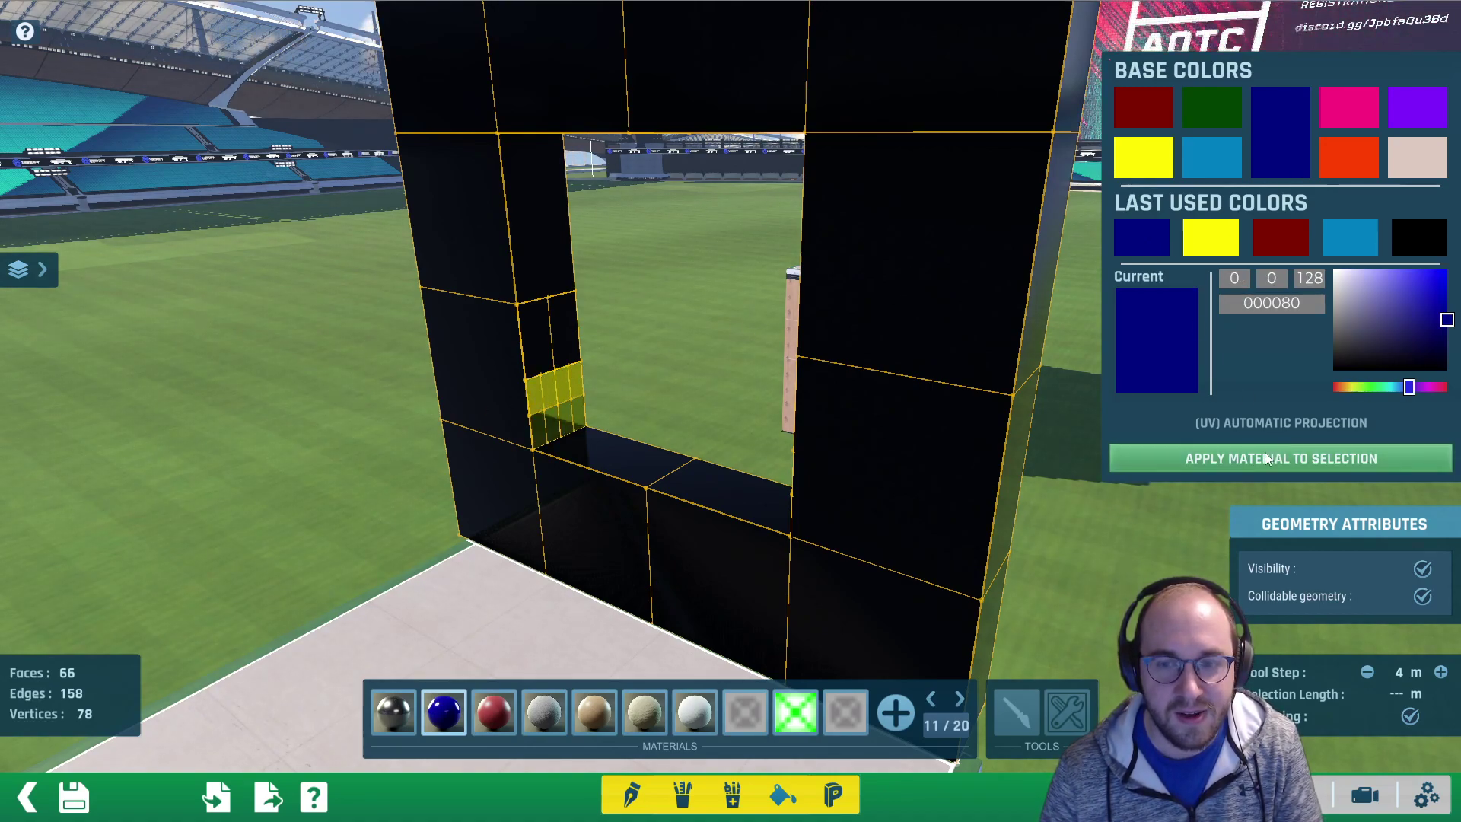
{"action": "left_click", "coordinate": [1265, 456]}
Apply dark red (800000) to the middle outer faces of the frame, including the two middle faces on its top
{"action": "right_click_drag", "start_coordinate": [558, 439], "coordinate": [782, 380]}
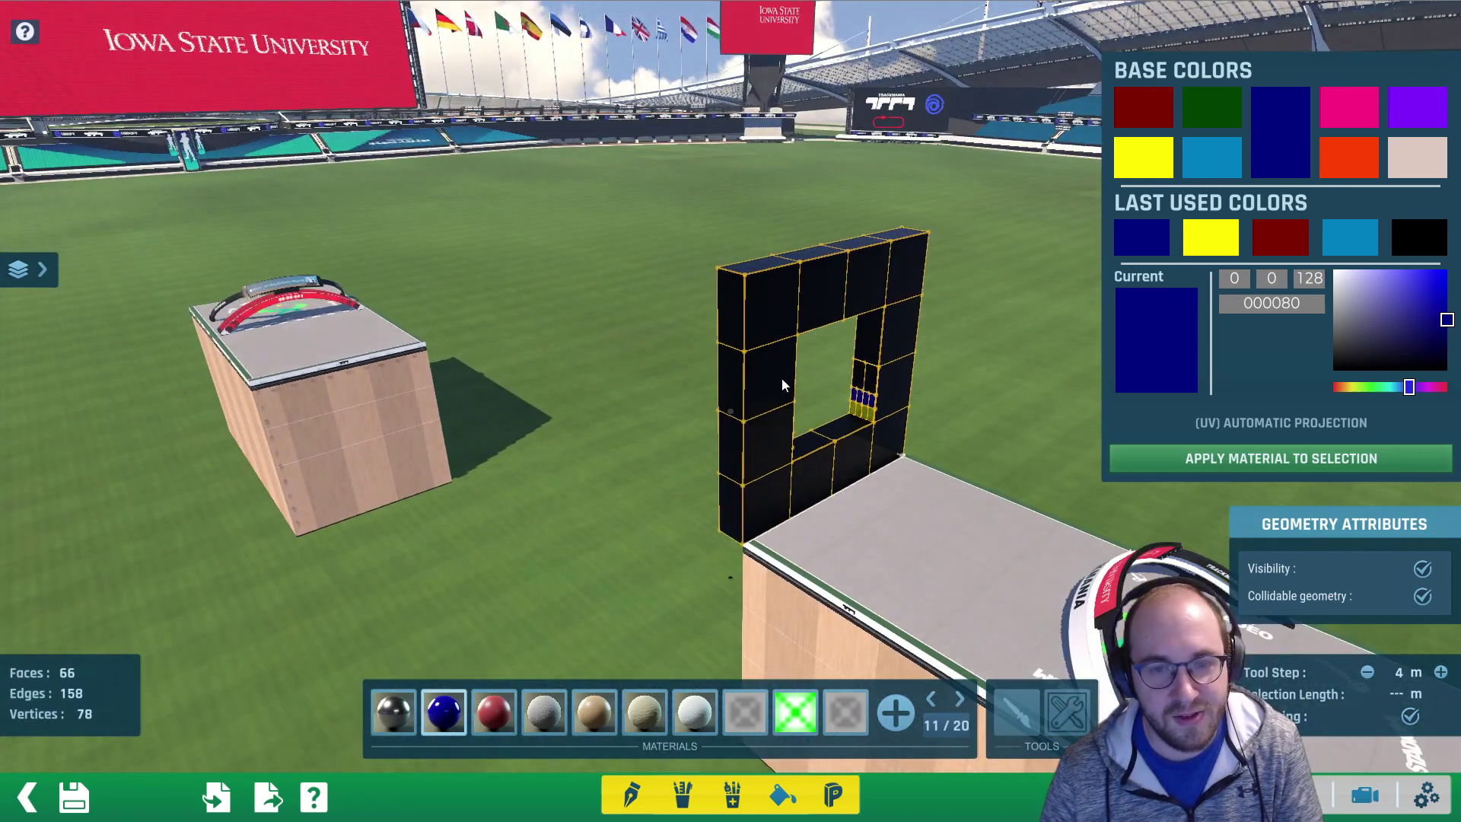
{"action": "left_click", "coordinate": [729, 377]}
{"action": "left_click", "coordinate": [729, 376]}
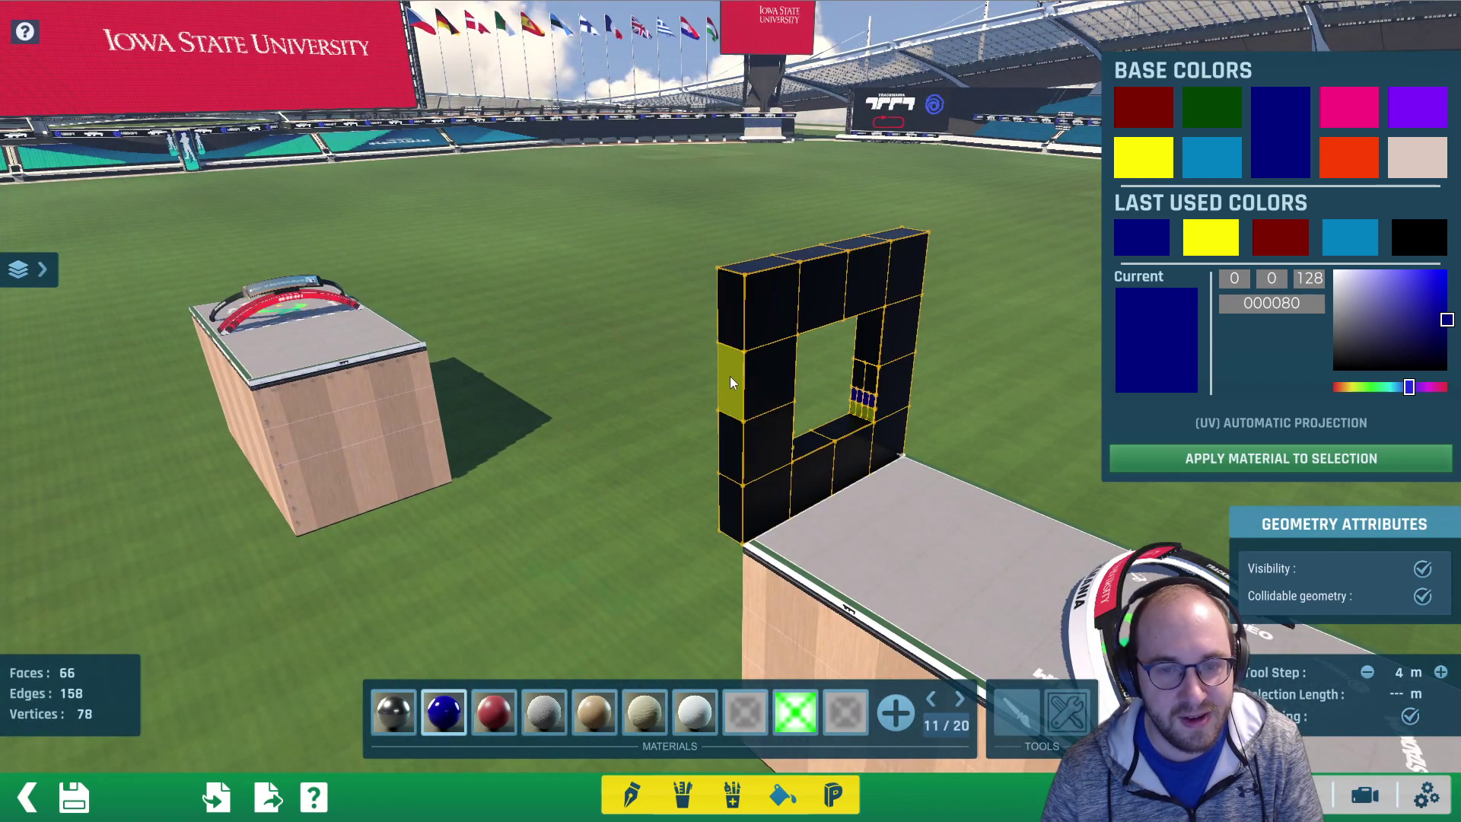
{"action": "left_click", "coordinate": [1270, 248]}
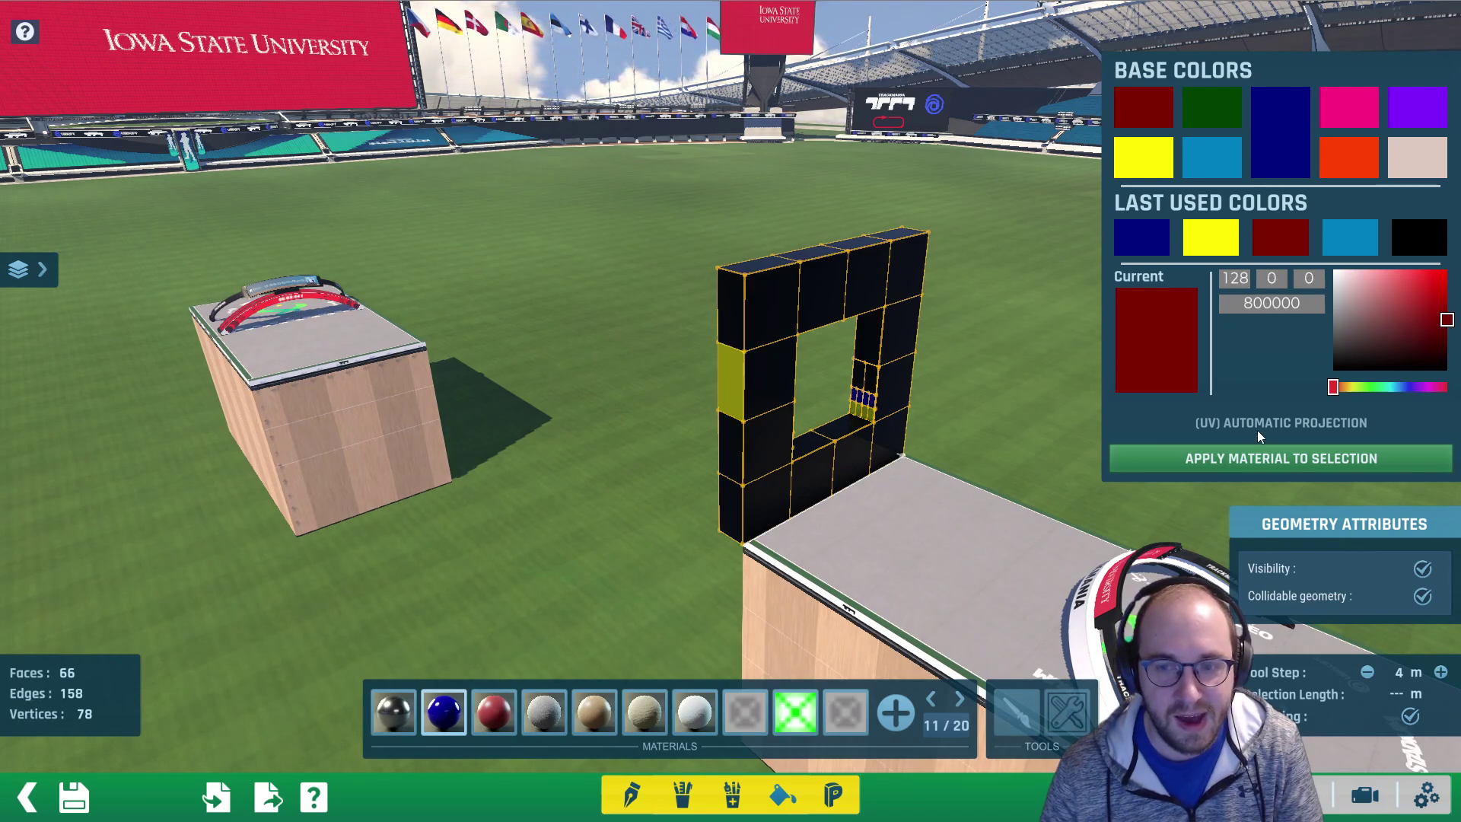
{"action": "right_click_drag", "start_coordinate": [1026, 317], "coordinate": [642, 345]}
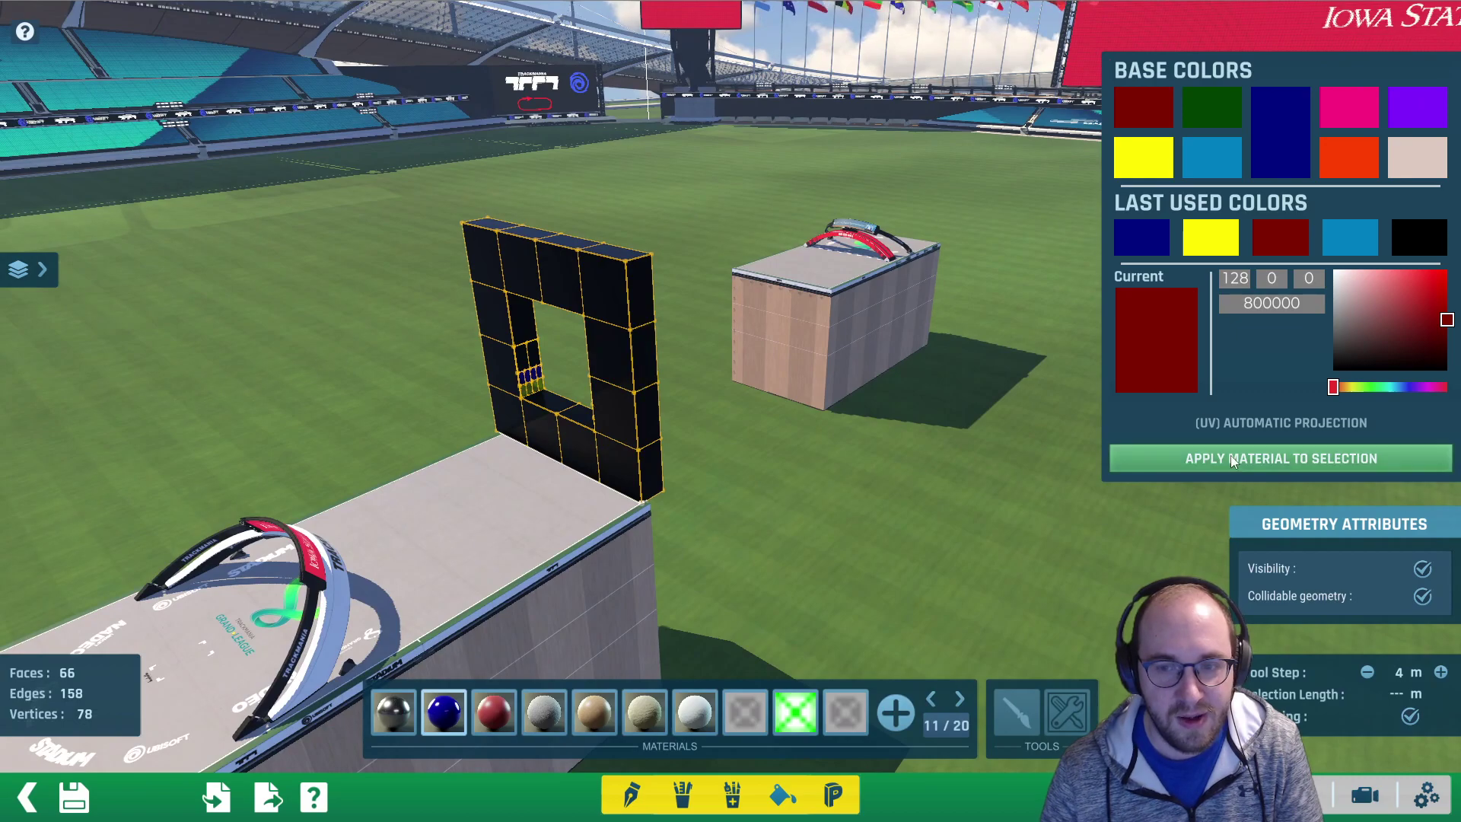
{"action": "right_click_drag", "start_coordinate": [860, 381], "coordinate": [573, 324]}
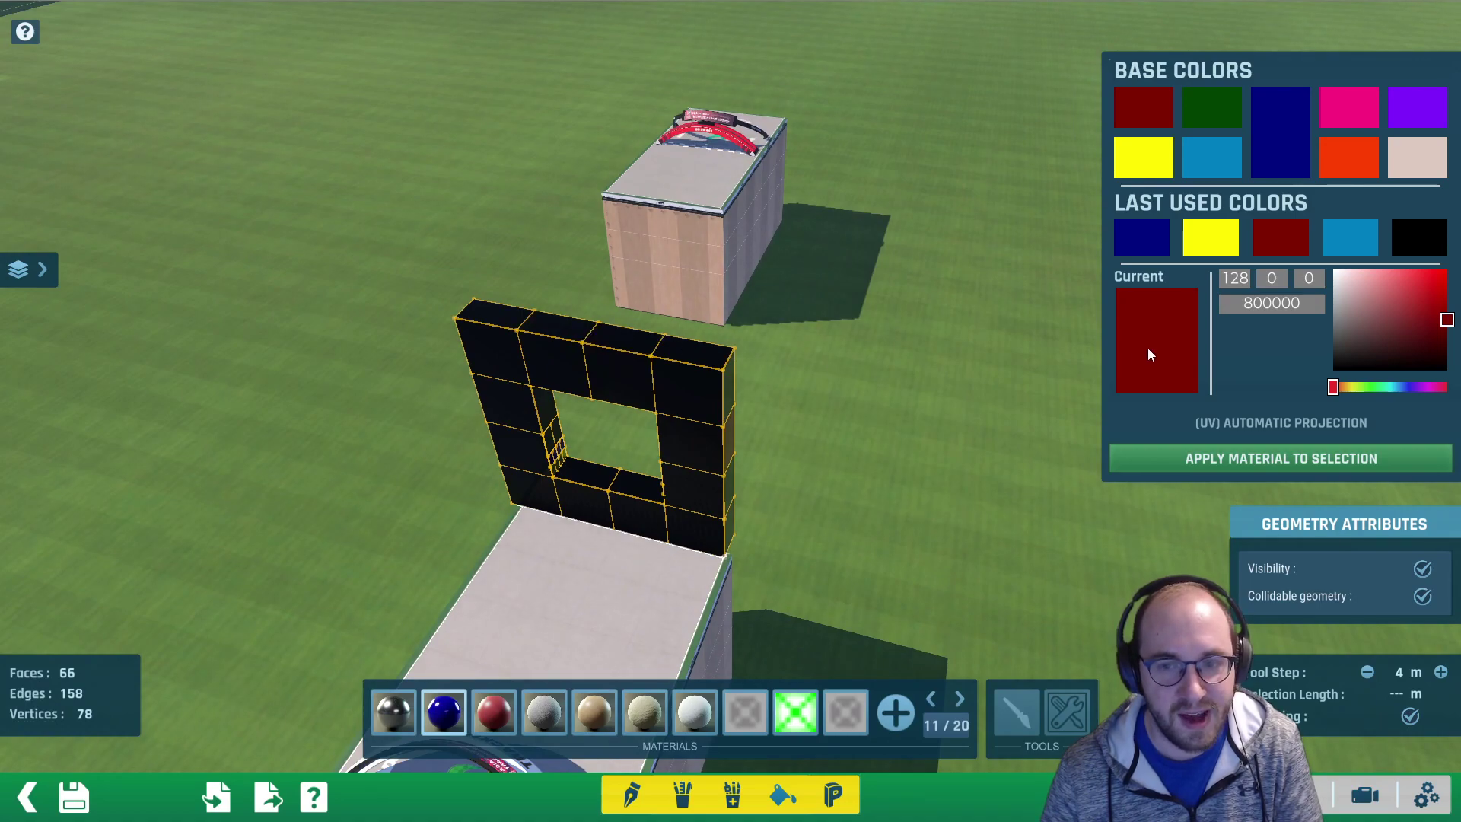
{"action": "double_click", "coordinate": [626, 337]}
{"action": "left_click", "coordinate": [567, 326]}
{"action": "left_click", "coordinate": [624, 336]}
{"action": "left_click", "coordinate": [1222, 456]}
Select both floor faces inside the frame's opening
{"action": "right_click_drag", "start_coordinate": [827, 336], "coordinate": [931, 303]}
{"action": "scroll", "coordinate": [838, 377], "scroll_direction": "up", "scroll_amount": 3}
{"action": "scroll", "coordinate": [838, 378], "scroll_direction": "up", "scroll_amount": 2}
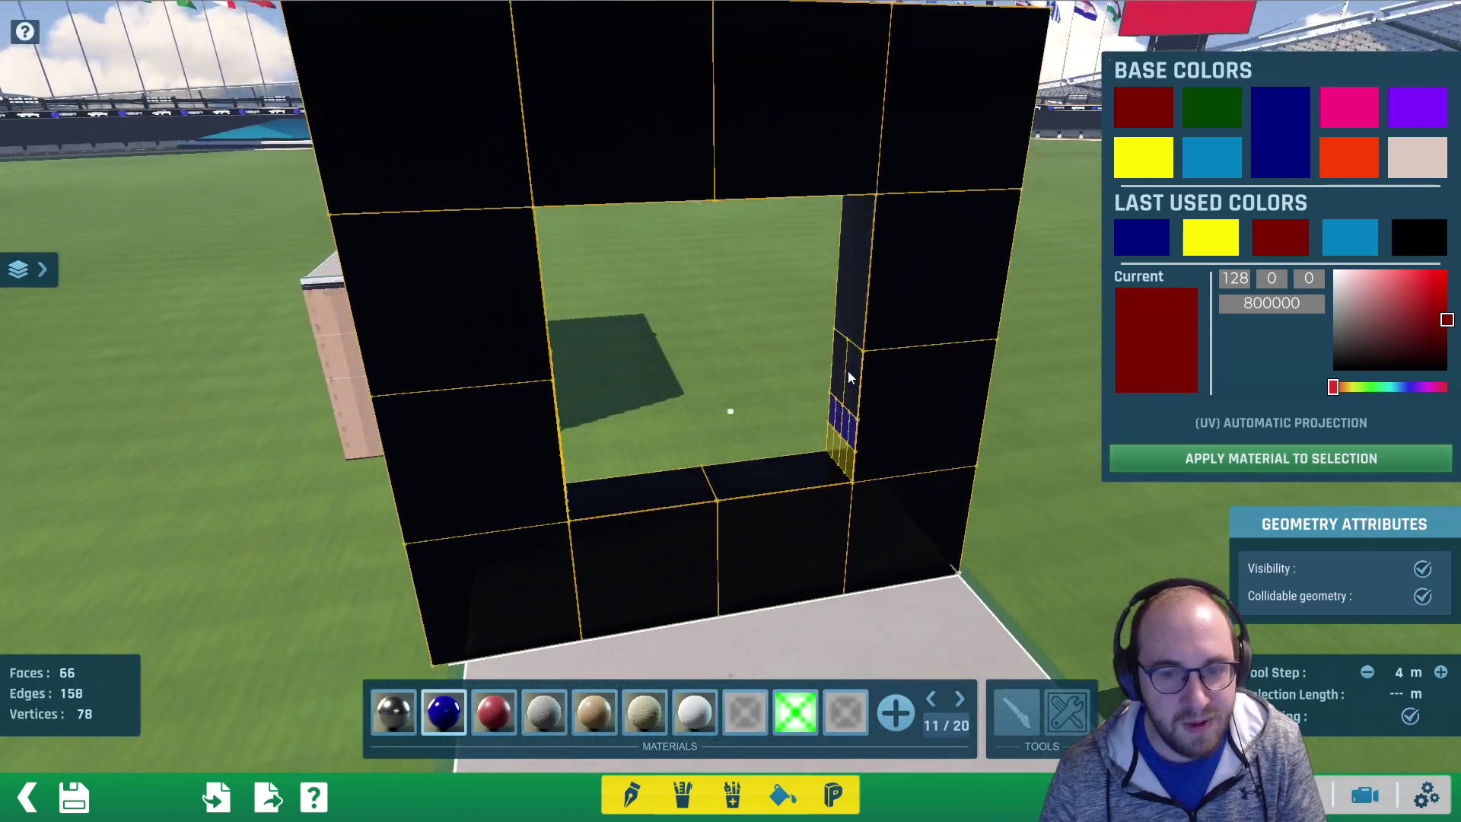
{"action": "scroll", "coordinate": [845, 380], "scroll_direction": "down", "scroll_amount": 4}
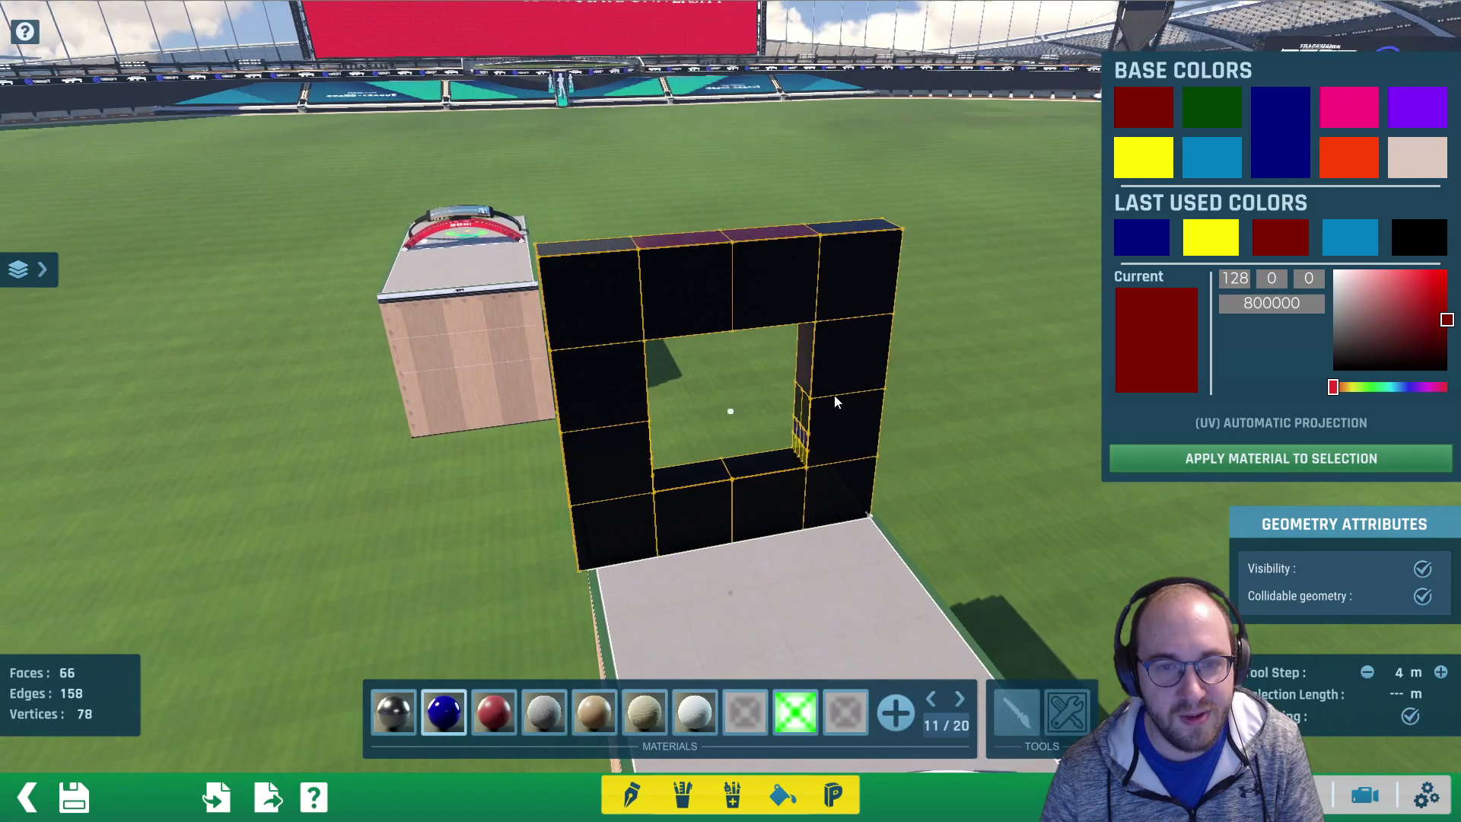
{"action": "right_click_drag", "start_coordinate": [834, 395], "coordinate": [817, 401]}
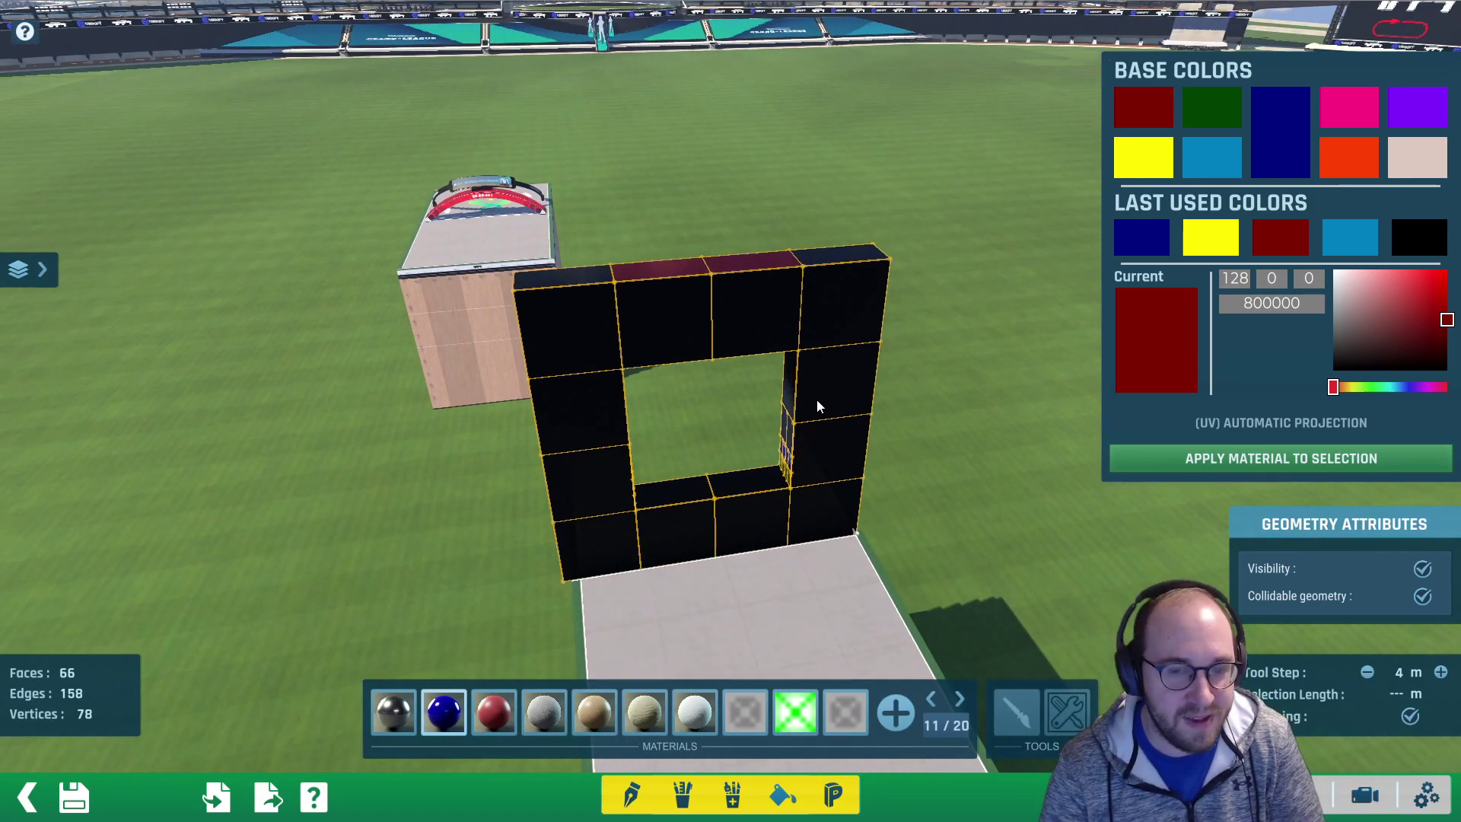
{"action": "left_click", "coordinate": [677, 495]}
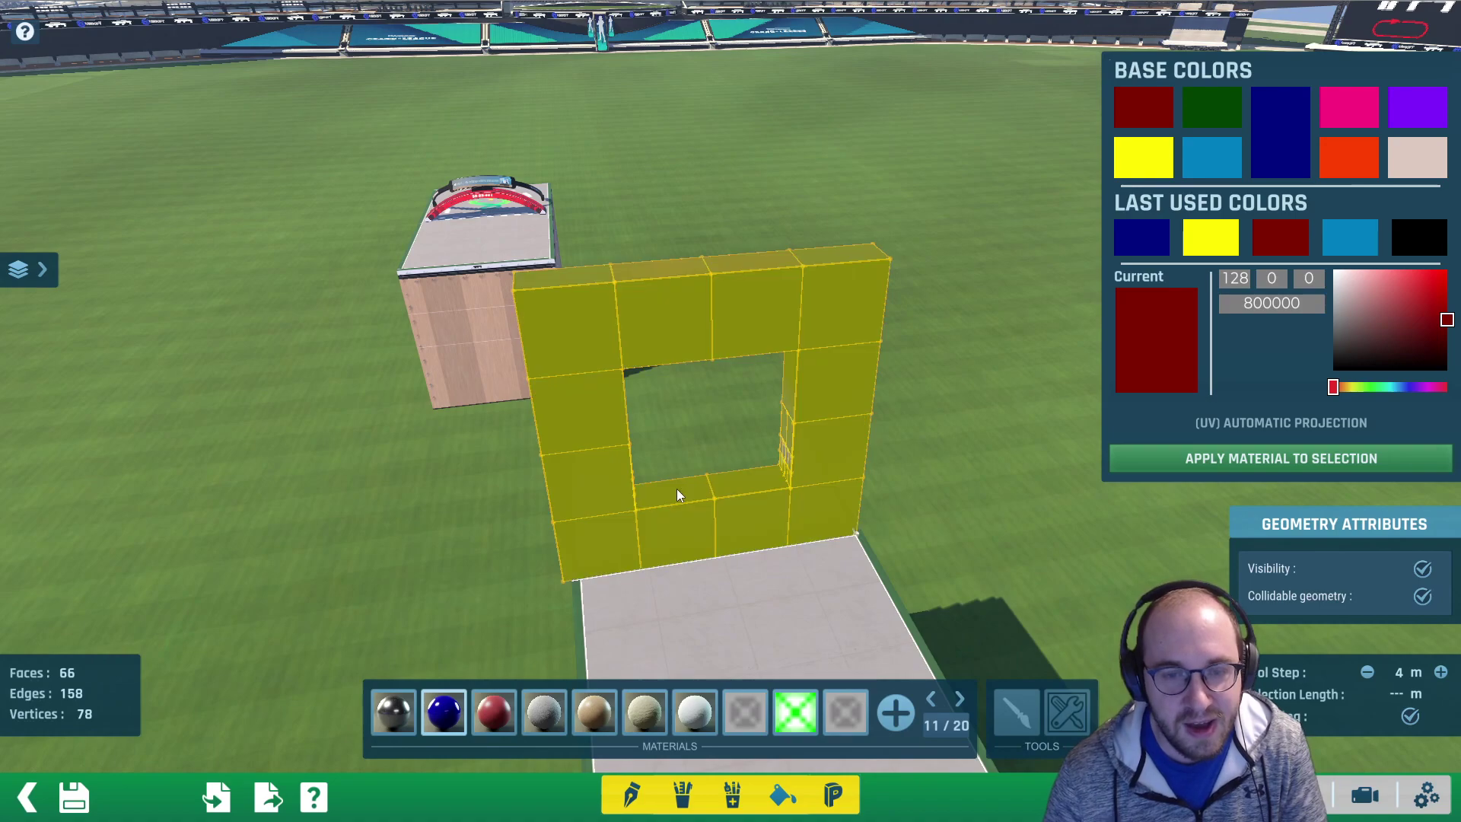
{"action": "left_click", "coordinate": [678, 495]}
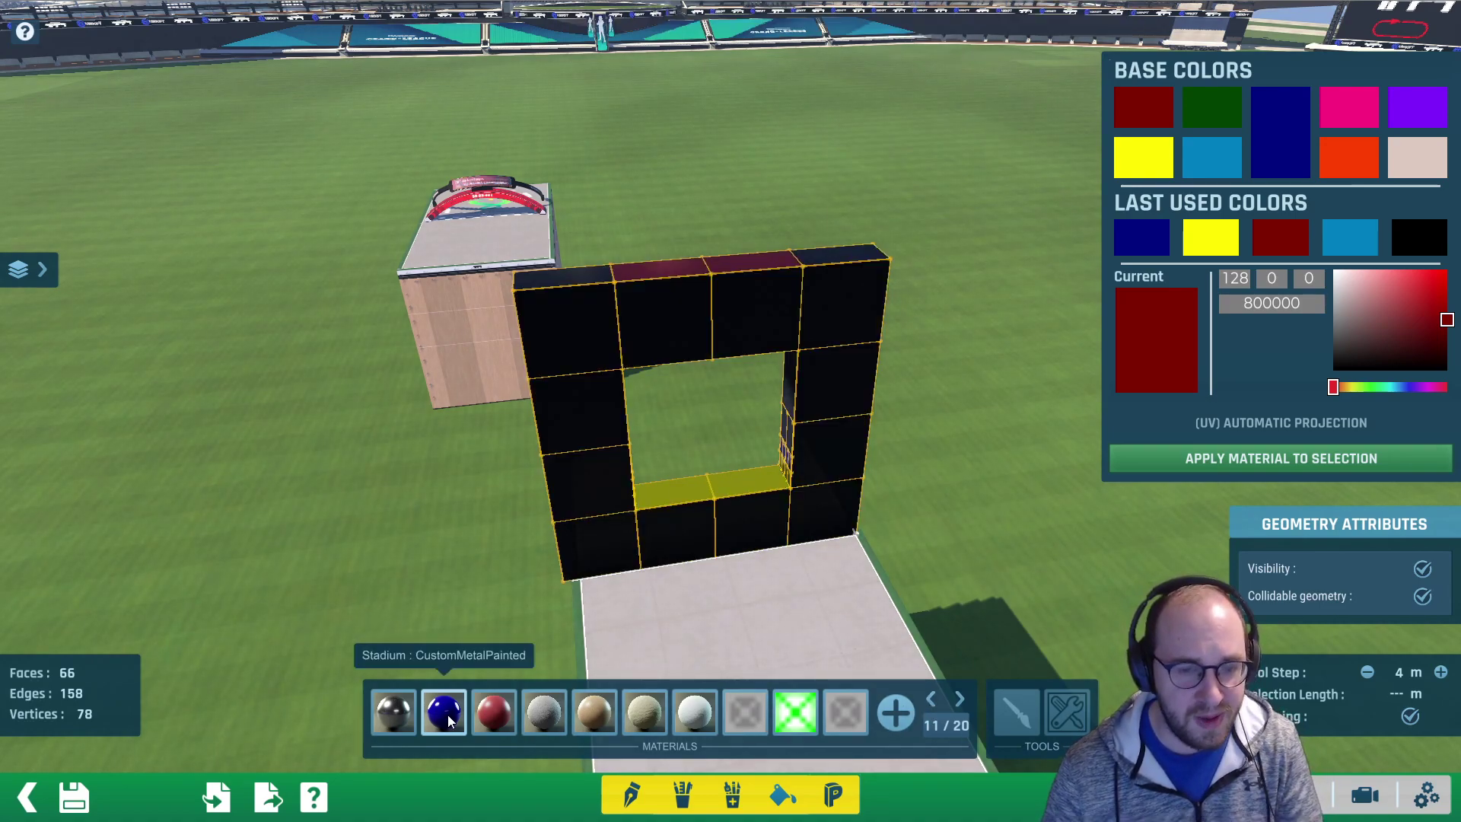
Apply the first material on materials page 1, with two green bands, to the floor faces using cubic UV projection
{"action": "left_click", "coordinate": [931, 698]}
{"action": "left_click", "coordinate": [930, 699]}
{"action": "left_click", "coordinate": [931, 699]}
{"action": "left_click", "coordinate": [931, 698]}
{"action": "left_click", "coordinate": [931, 698]}
{"action": "left_click", "coordinate": [931, 699]}
{"action": "left_click", "coordinate": [930, 699]}
{"action": "left_click", "coordinate": [929, 700]}
{"action": "left_click", "coordinate": [930, 700]}
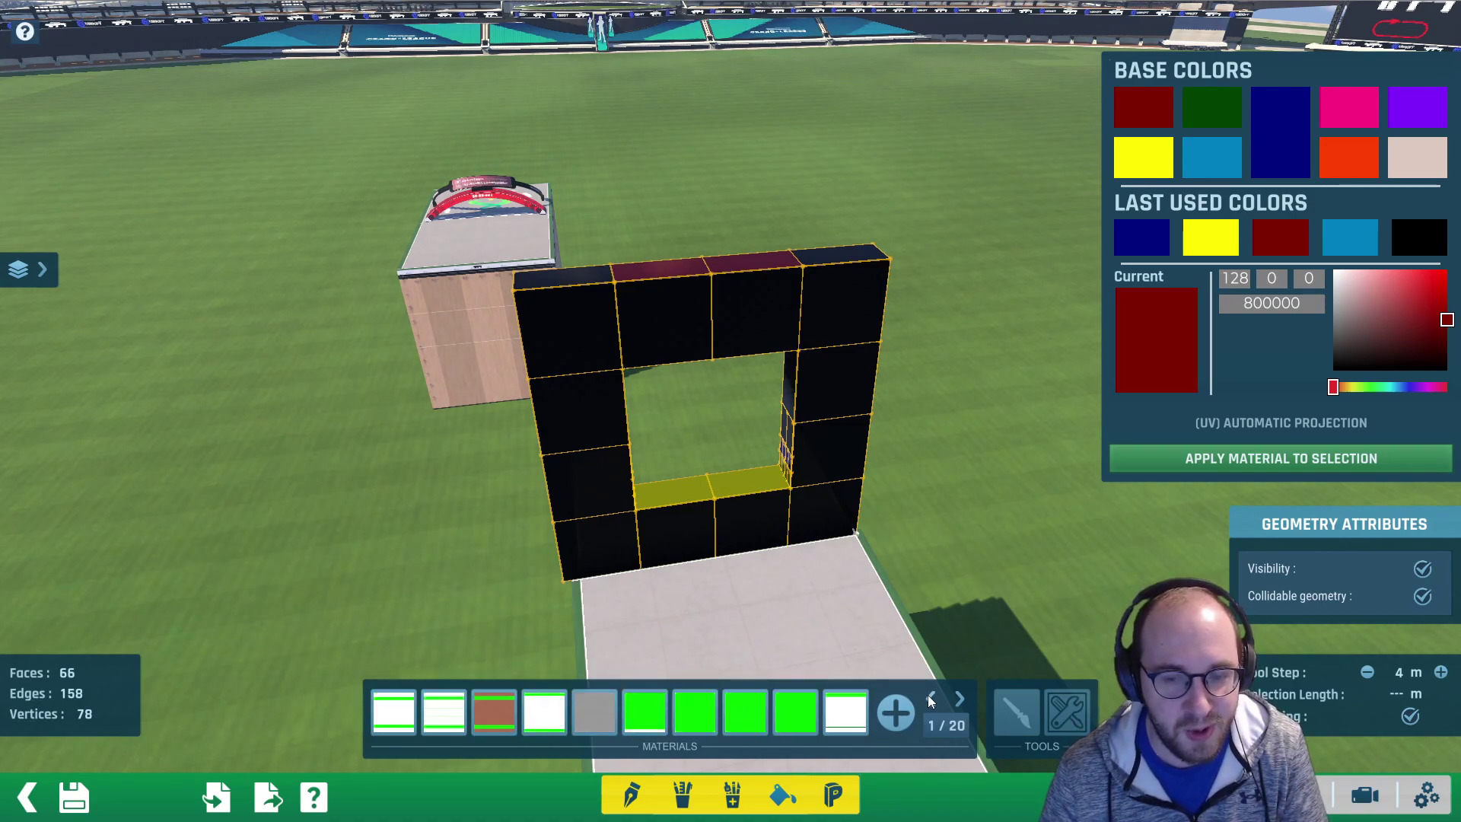
{"action": "left_click", "coordinate": [395, 719]}
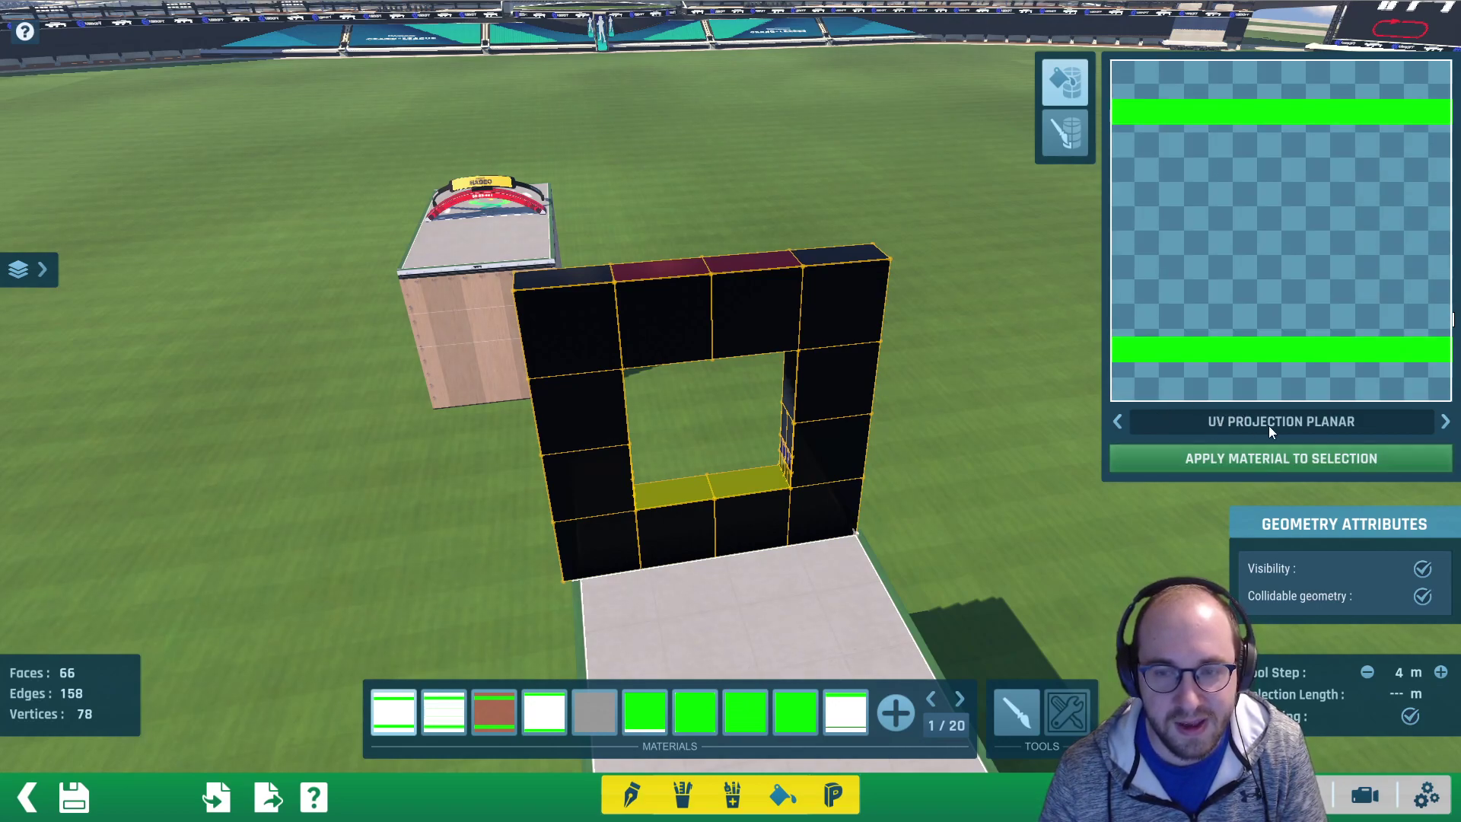
{"action": "left_click", "coordinate": [1119, 422]}
{"action": "left_click", "coordinate": [1118, 422]}
{"action": "left_click", "coordinate": [1119, 422]}
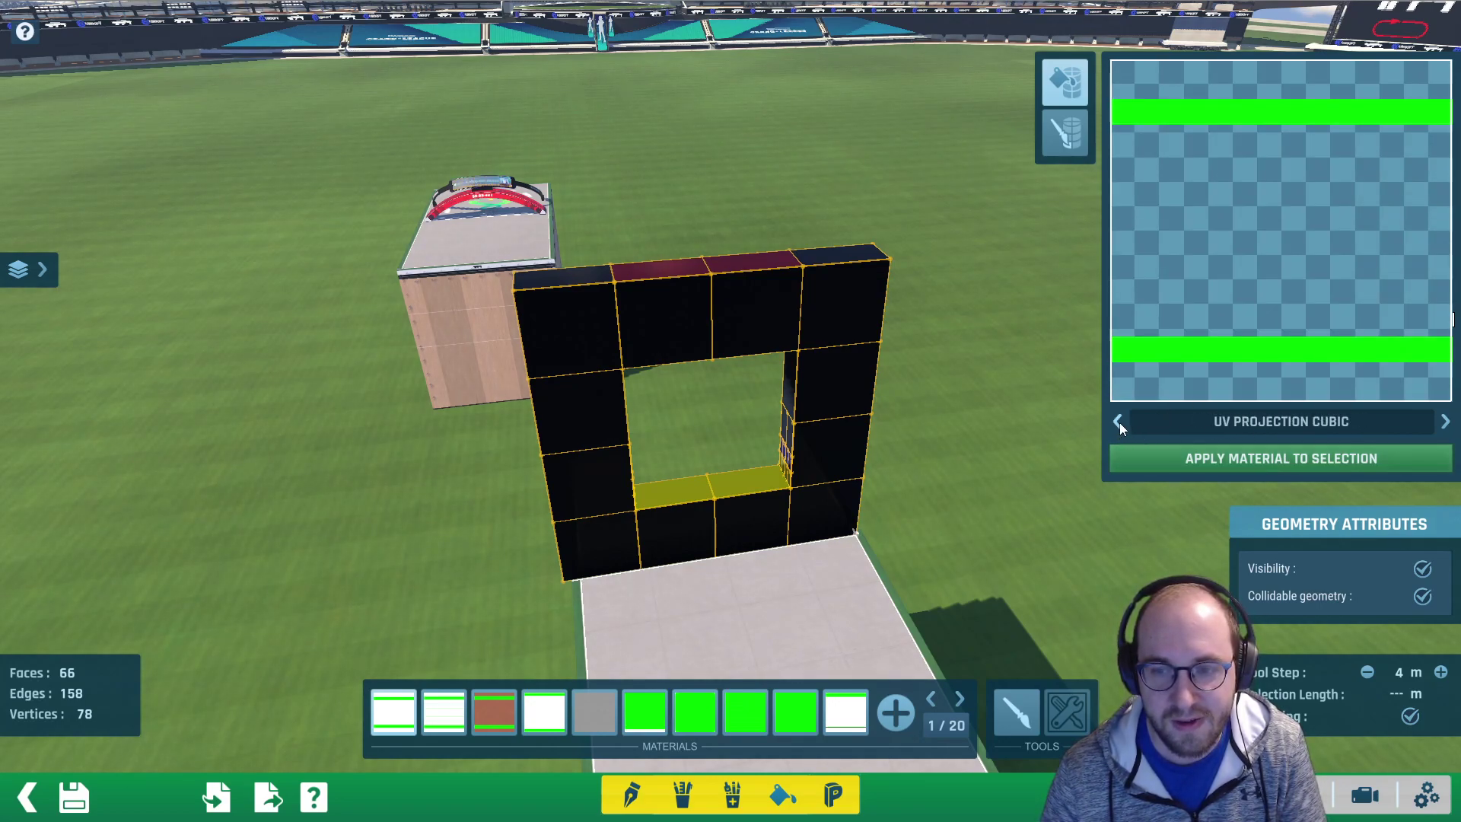
{"action": "left_click", "coordinate": [1288, 455]}
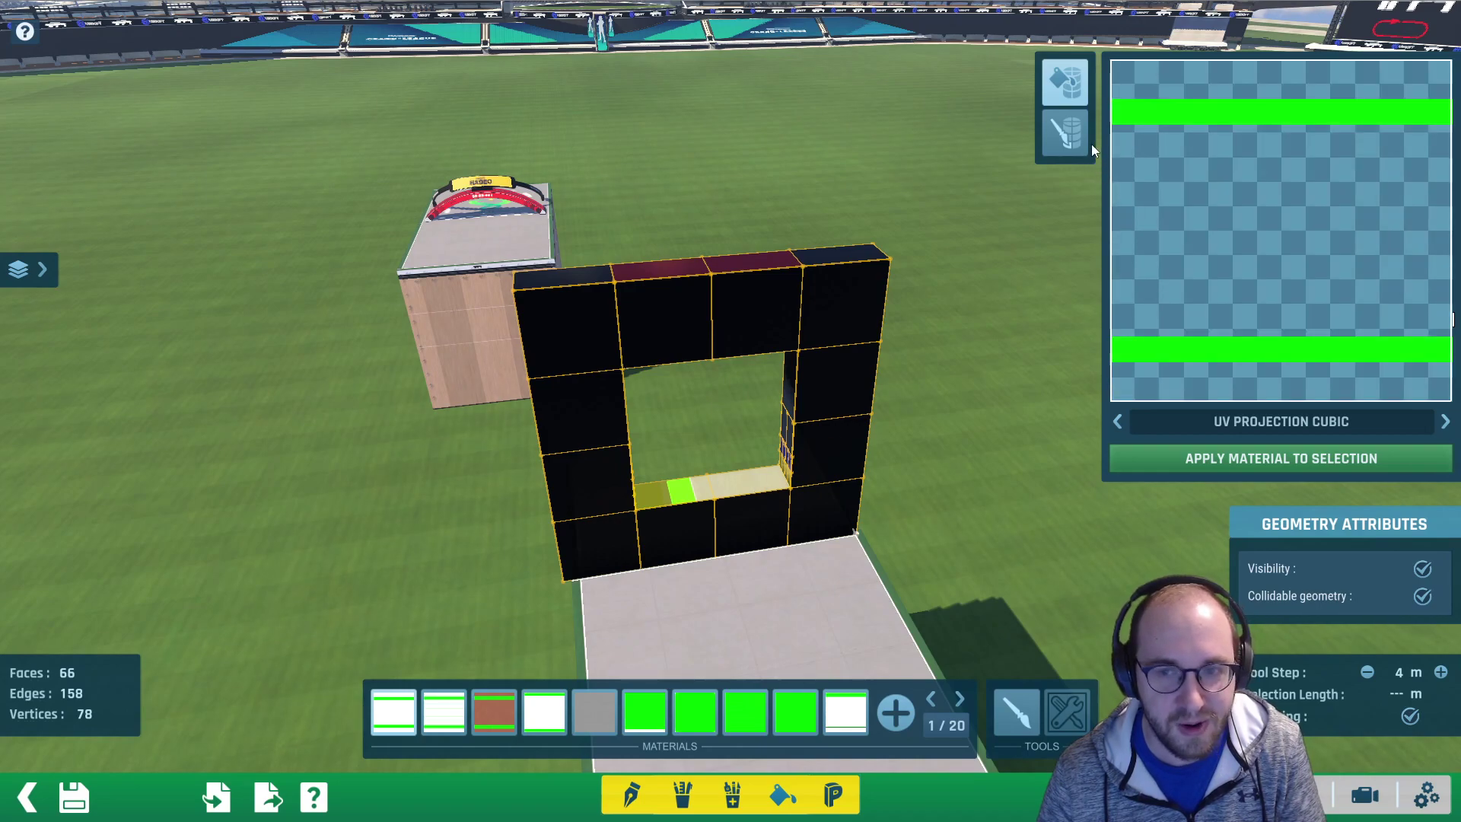
Enter custom UV mode and move the floor faces' UVs into the gap between the two green bands
{"action": "left_click", "coordinate": [1080, 135]}
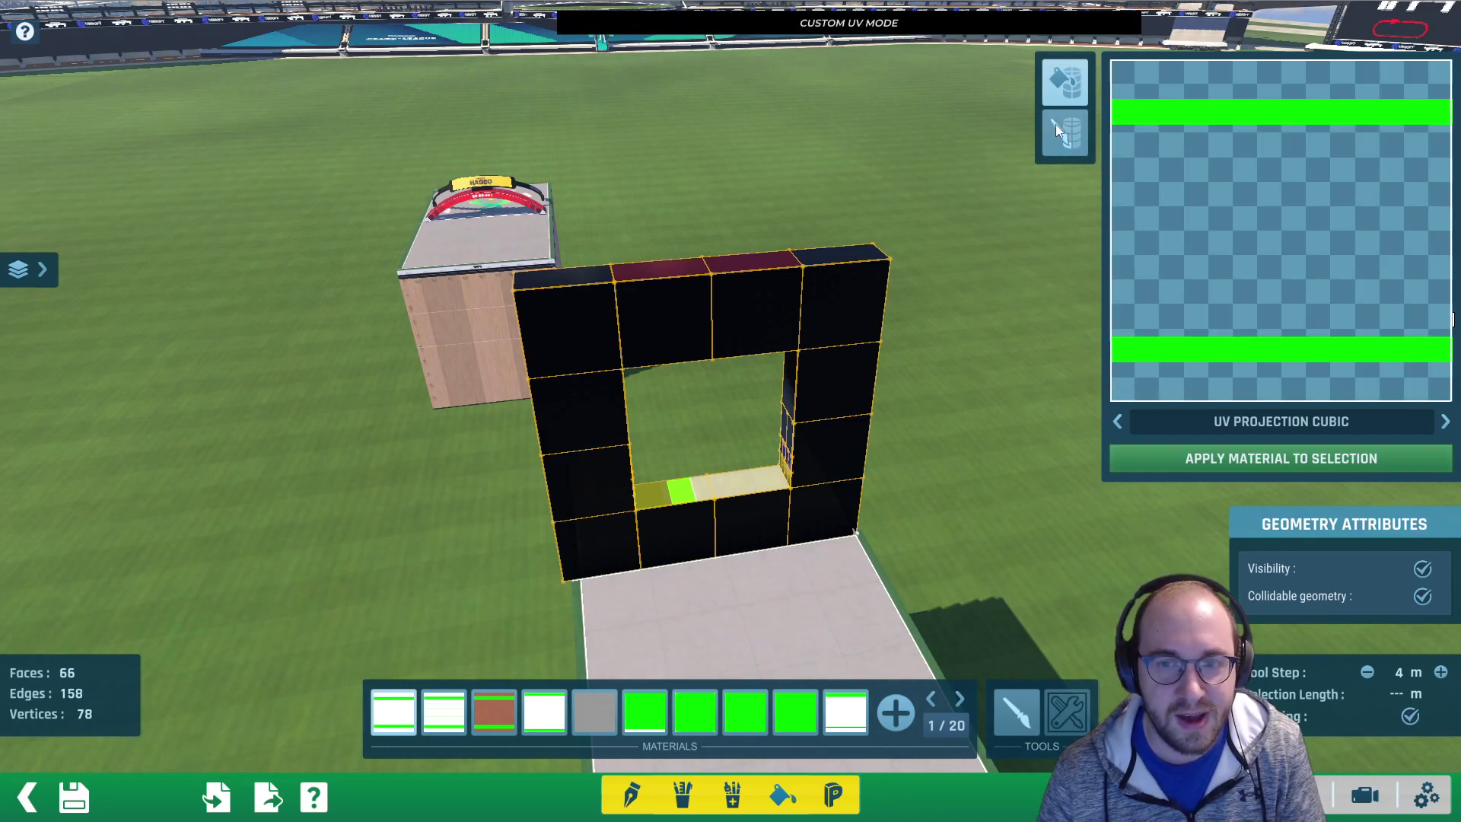
{"action": "left_click", "coordinate": [1060, 138]}
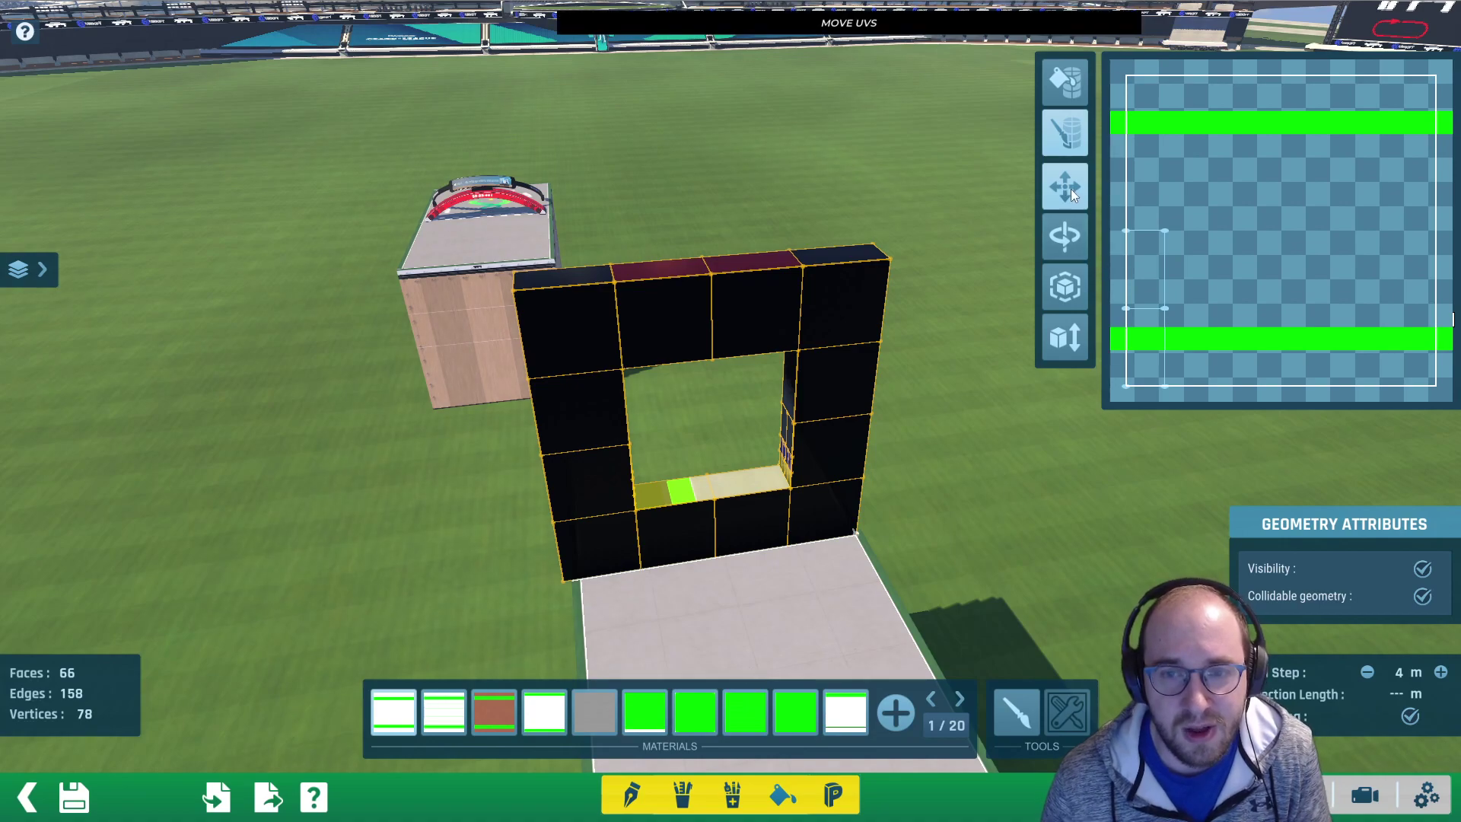
{"action": "left_click_drag", "start_coordinate": [1202, 211], "coordinate": [1115, 394]}
{"action": "left_click_drag", "start_coordinate": [1157, 270], "coordinate": [1227, 186]}
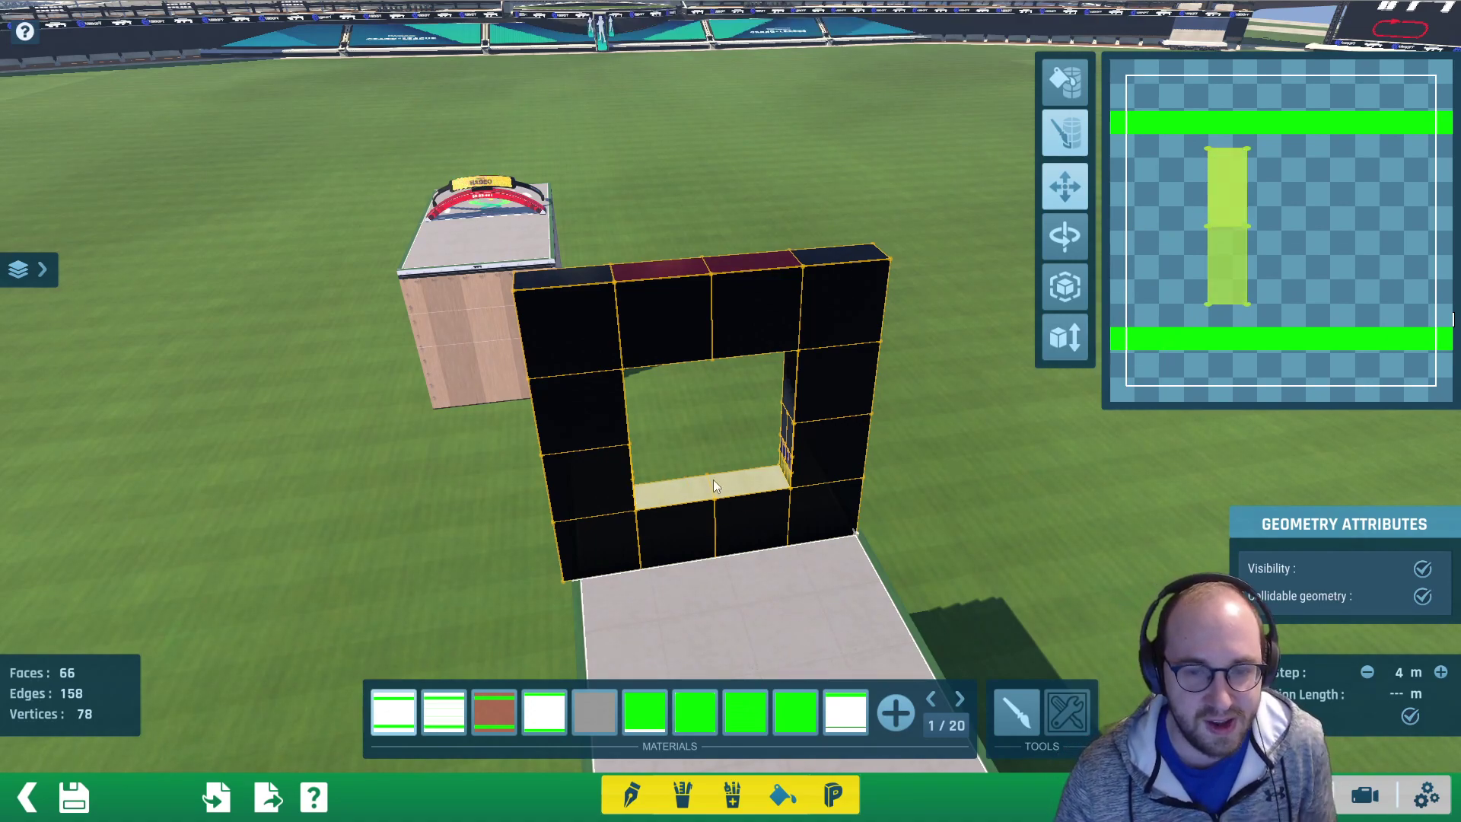
Move the floor faces' UVs across the lower green band, and from there up across the upper green band
{"action": "left_click_drag", "start_coordinate": [1259, 202], "coordinate": [1202, 262]}
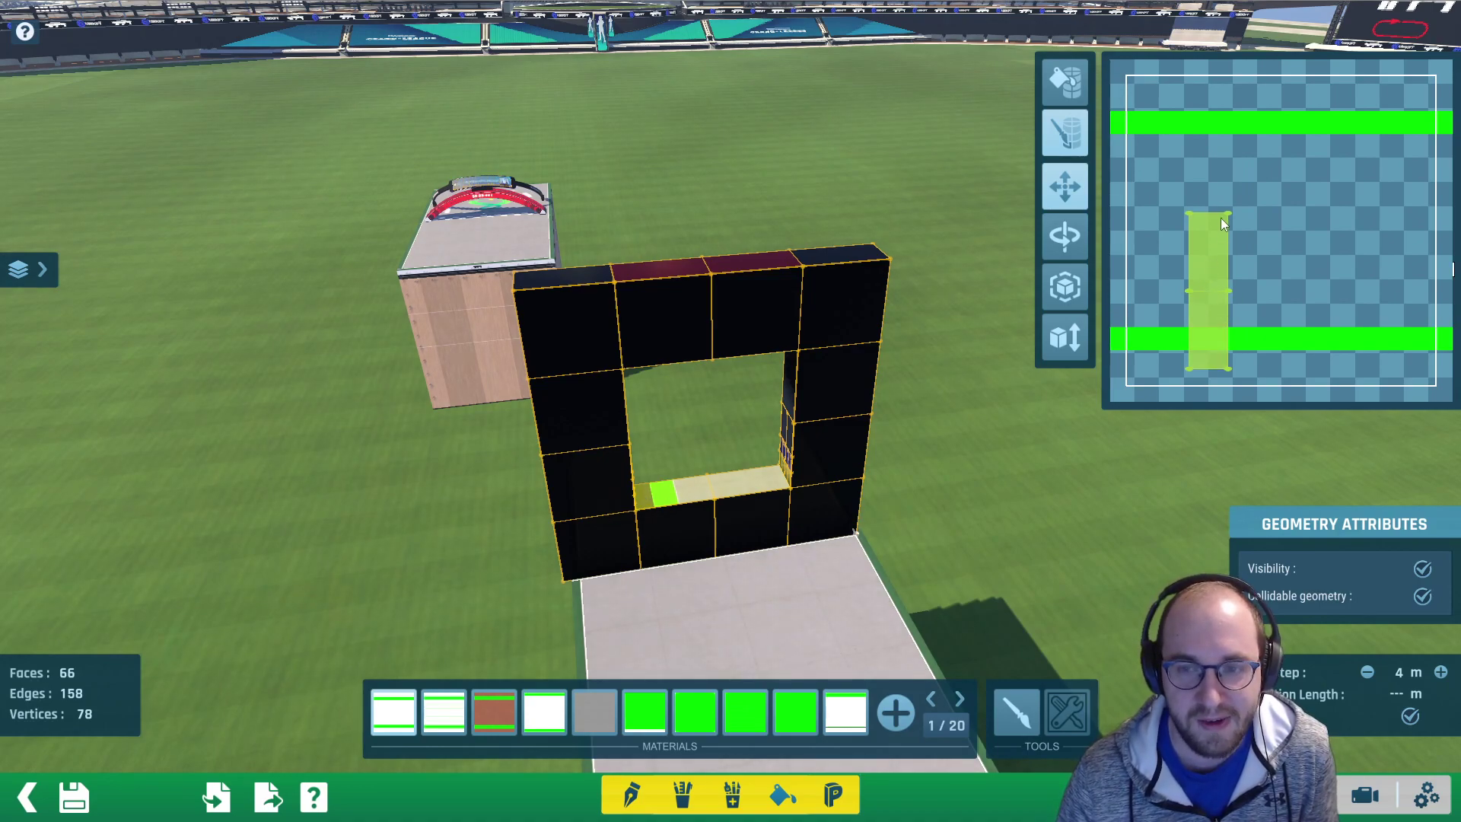
{"action": "left_click", "coordinate": [1281, 204]}
{"action": "left_click_drag", "start_coordinate": [1174, 184], "coordinate": [1270, 386]}
{"action": "left_click_drag", "start_coordinate": [1196, 272], "coordinate": [1199, 145]}
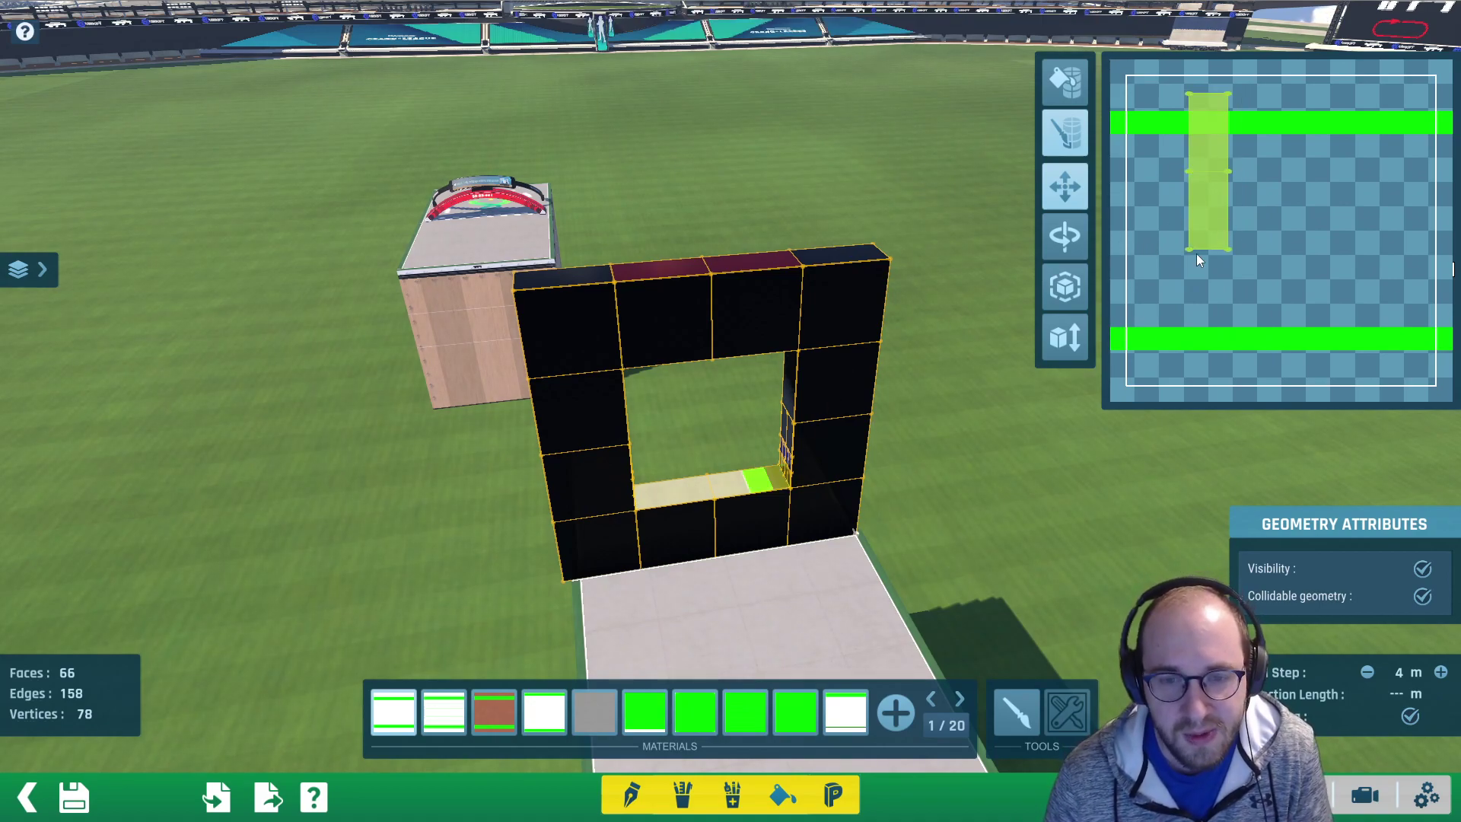
Try to scale the floor faces' UVs in the UV editor
{"action": "left_click", "coordinate": [1063, 295]}
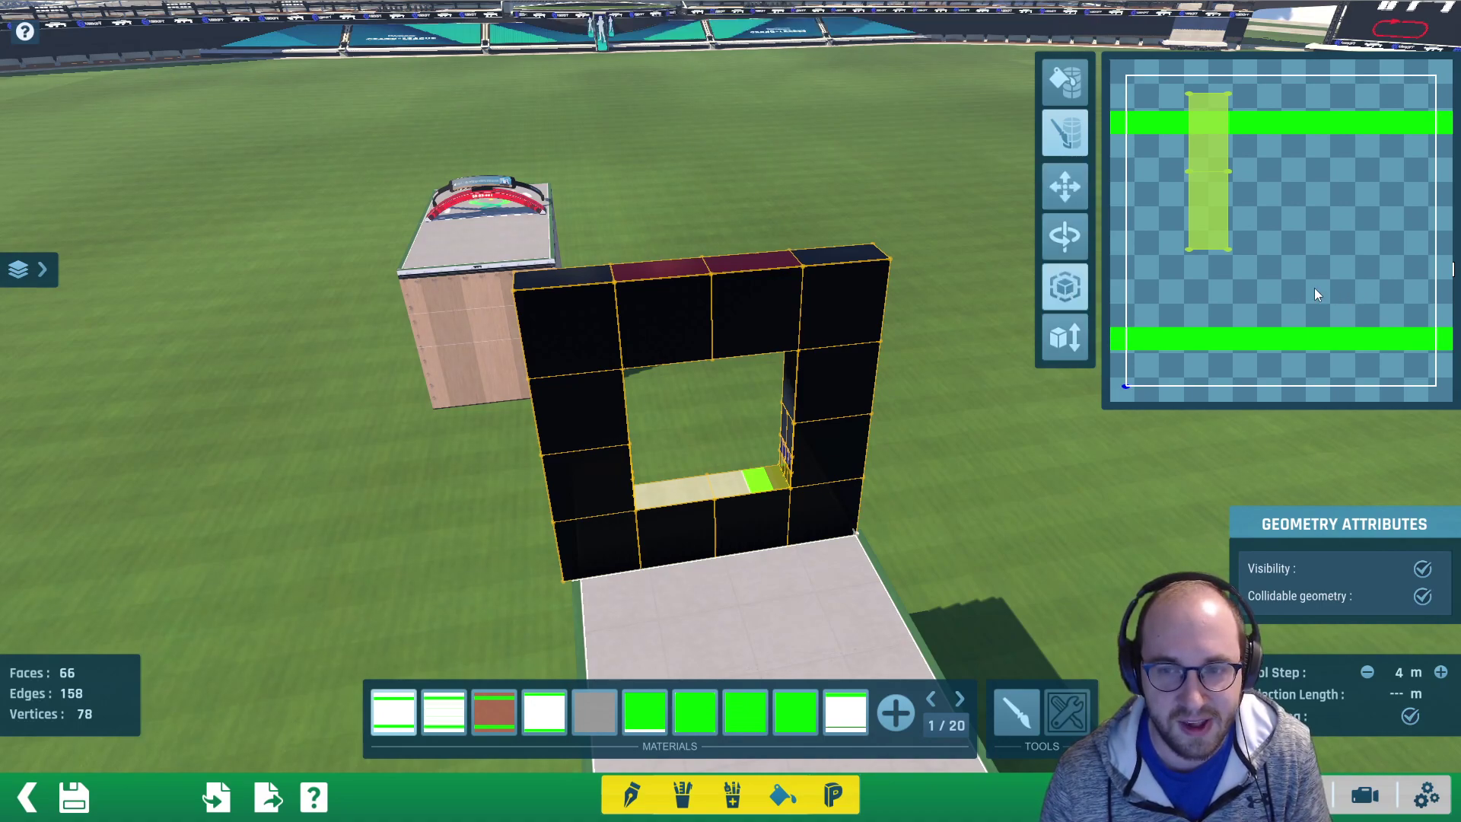
{"action": "left_click", "coordinate": [1259, 262]}
{"action": "left_click_drag", "start_coordinate": [1158, 285], "coordinate": [1256, 72]}
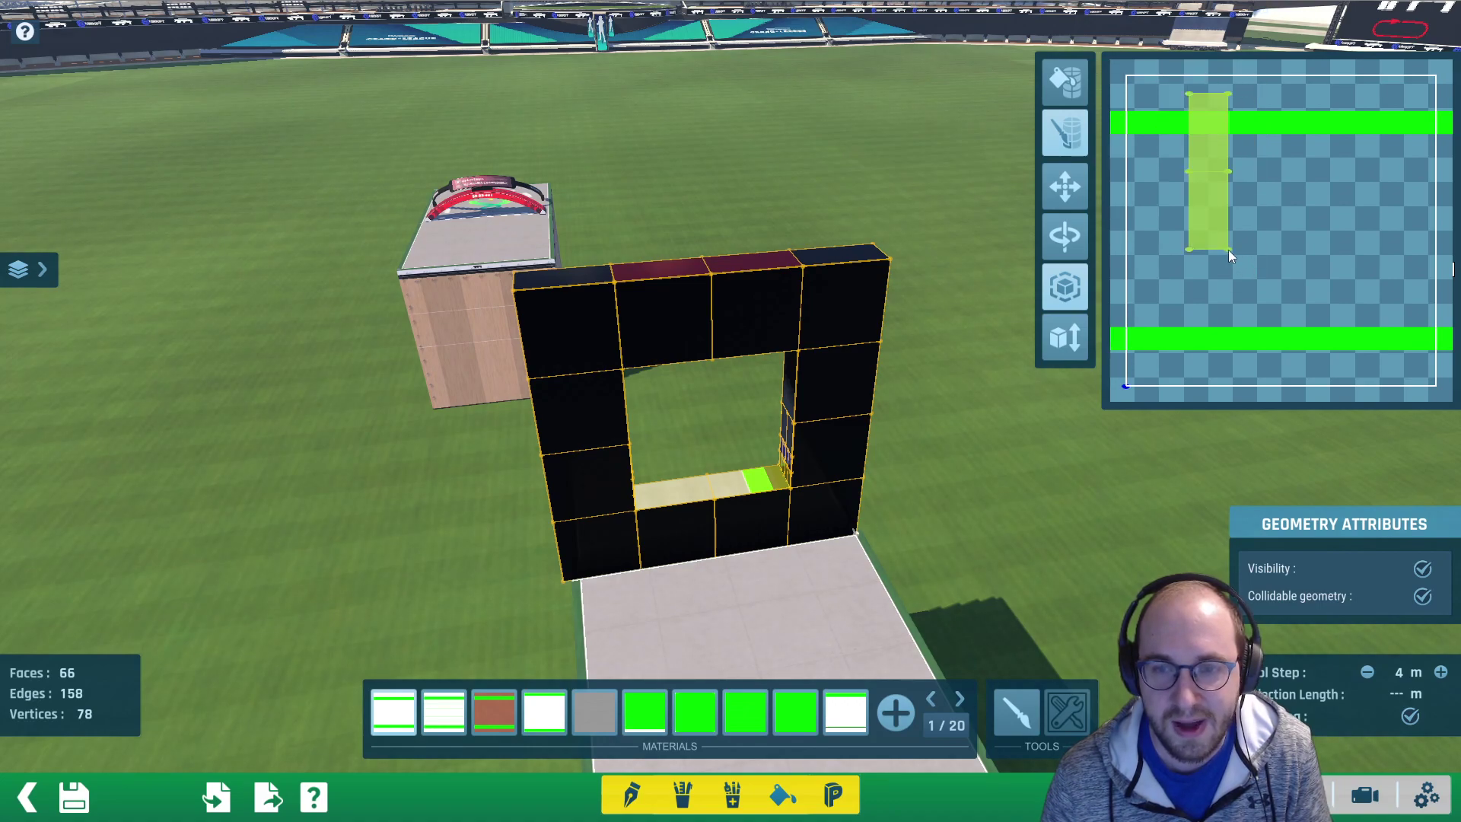
{"action": "scroll", "coordinate": [897, 331], "scroll_direction": "down", "scroll_amount": 2}
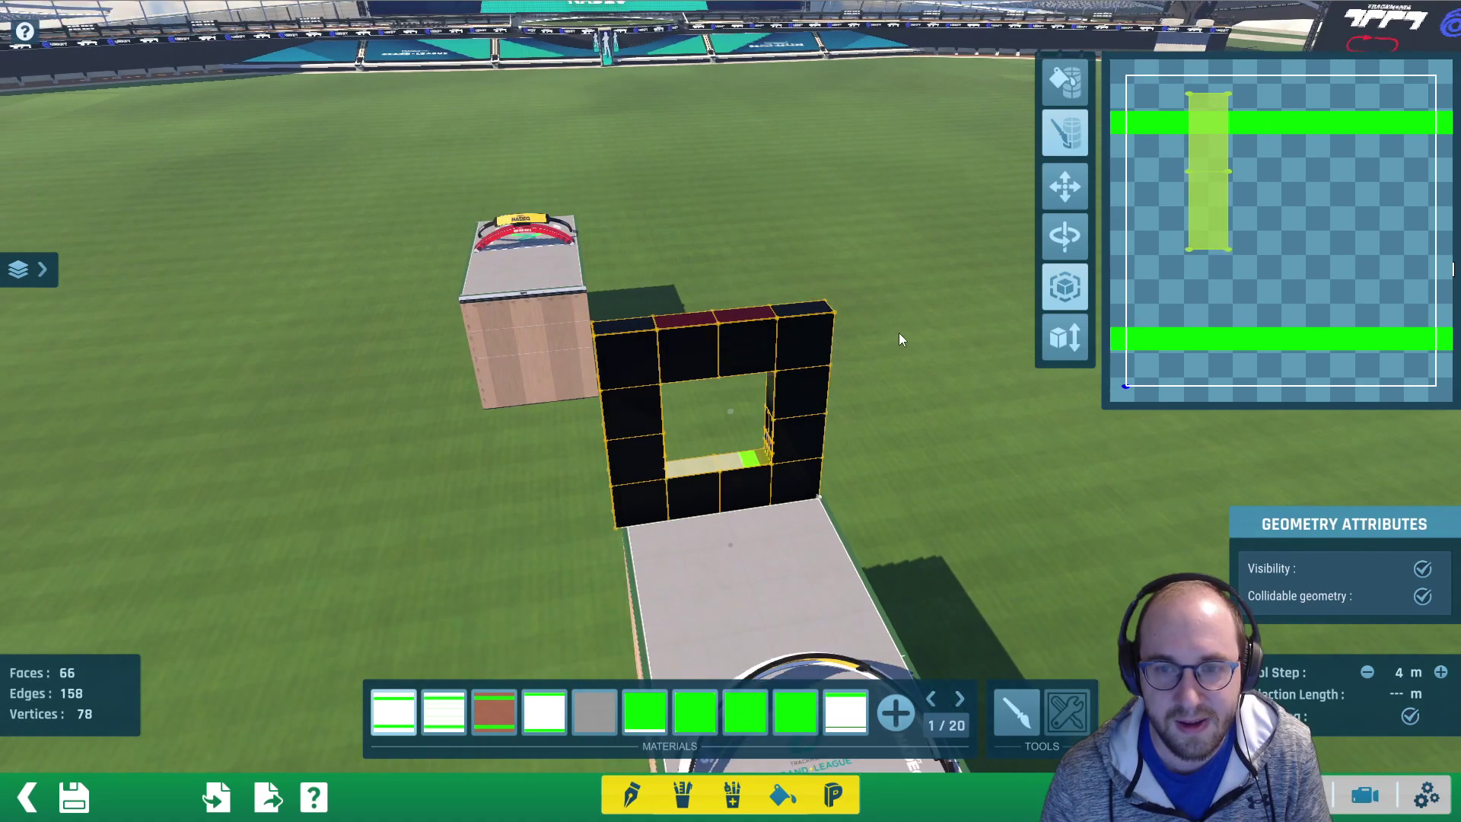
{"action": "left_click_drag", "start_coordinate": [1160, 275], "coordinate": [1285, 84]}
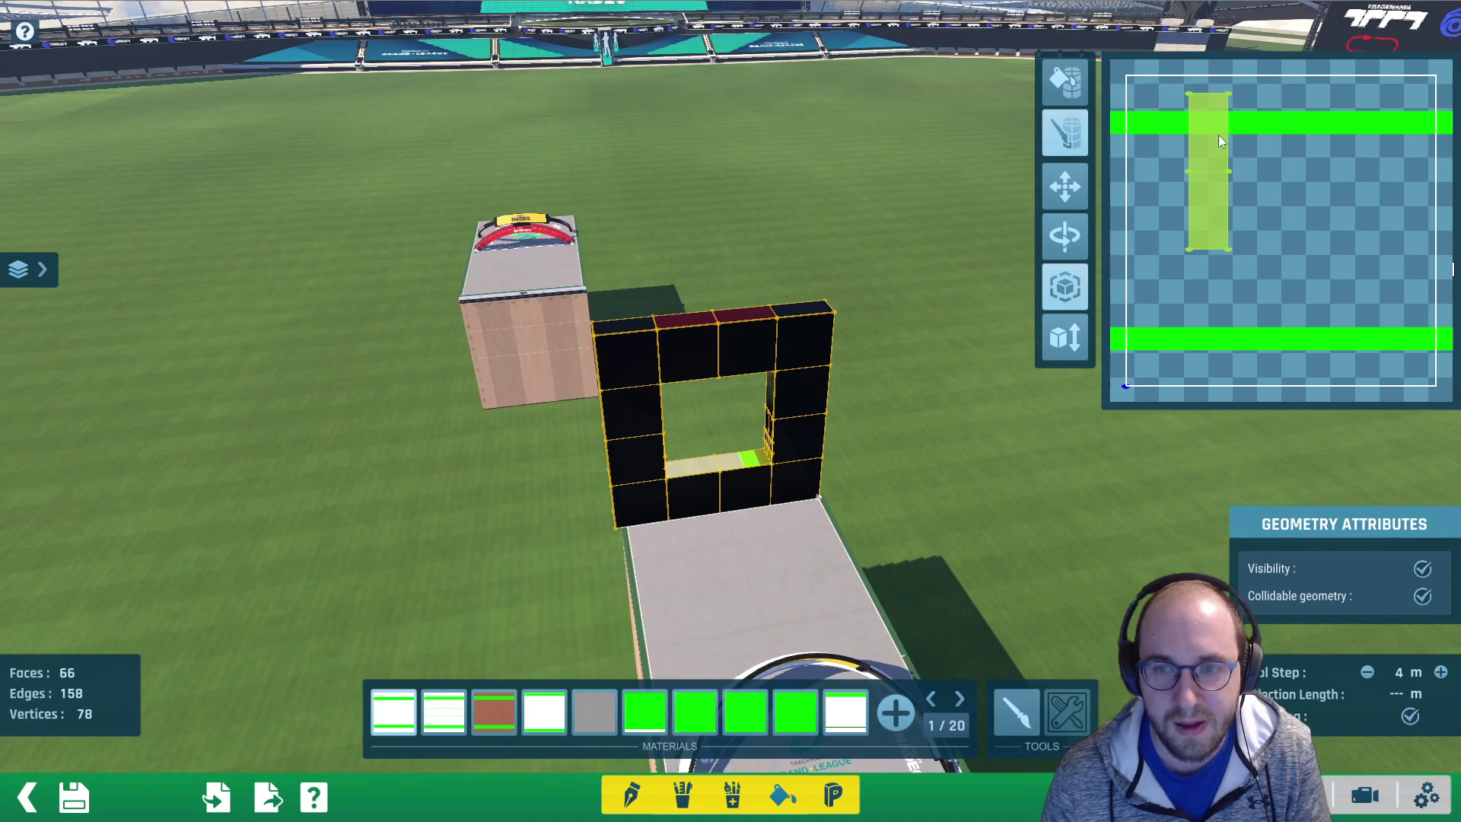
{"action": "left_click_drag", "start_coordinate": [1263, 254], "coordinate": [1343, 317]}
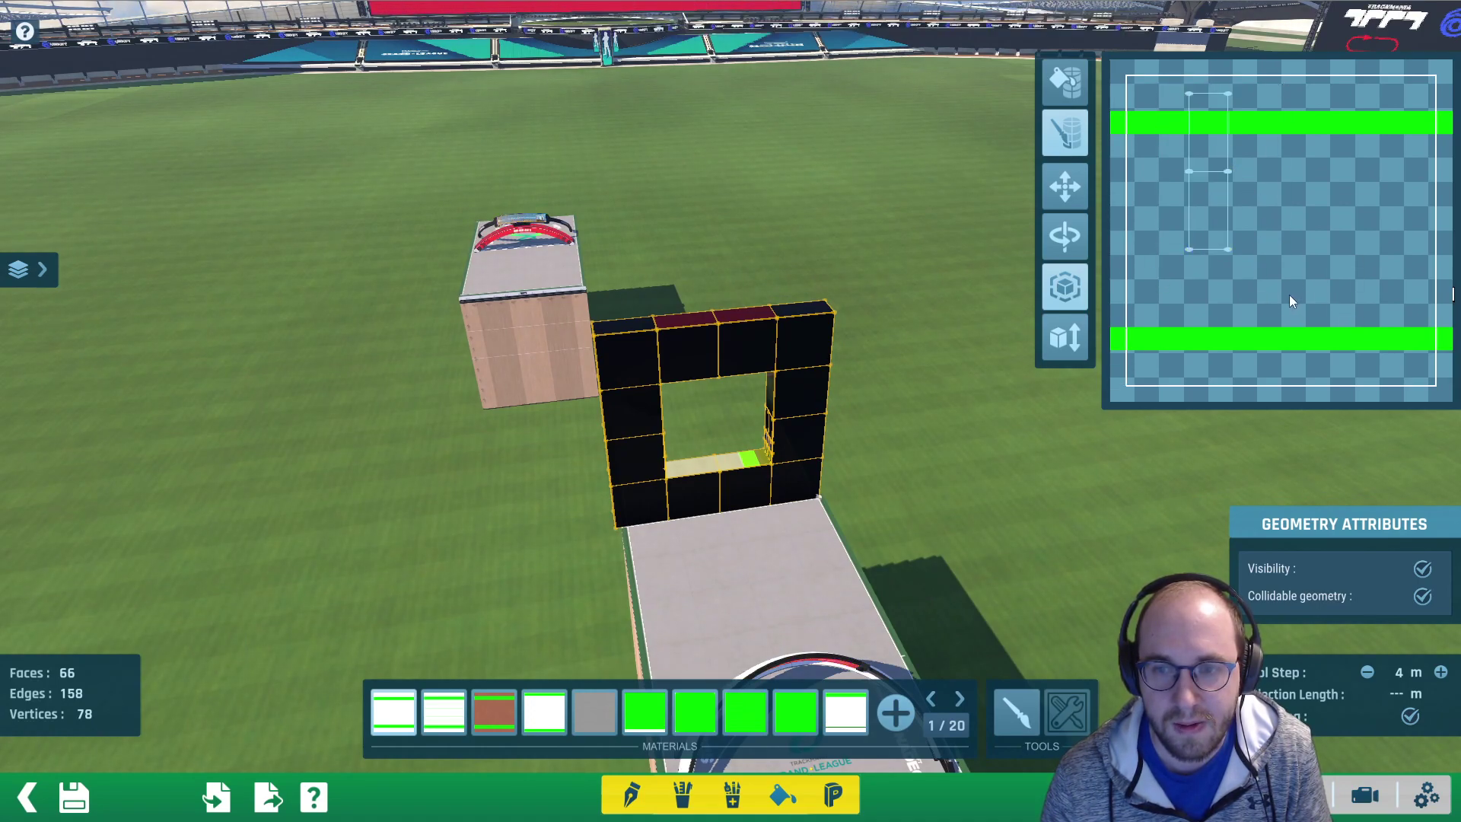
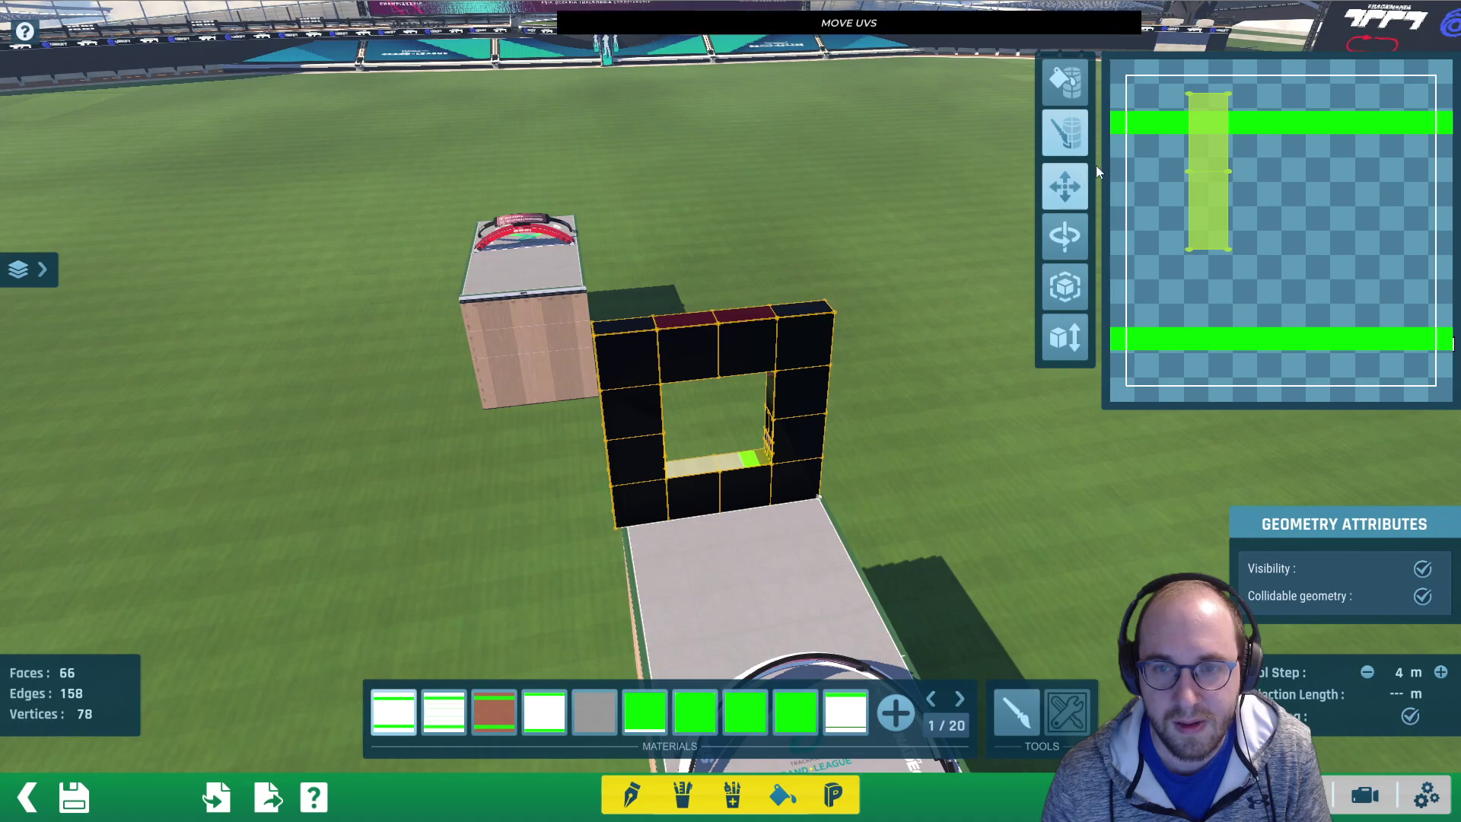
Restart custom UV editing on the reselected floor faces and move their UVs into the gap between the two green bands
{"action": "left_click", "coordinate": [1070, 135]}
{"action": "left_click", "coordinate": [1070, 135]}
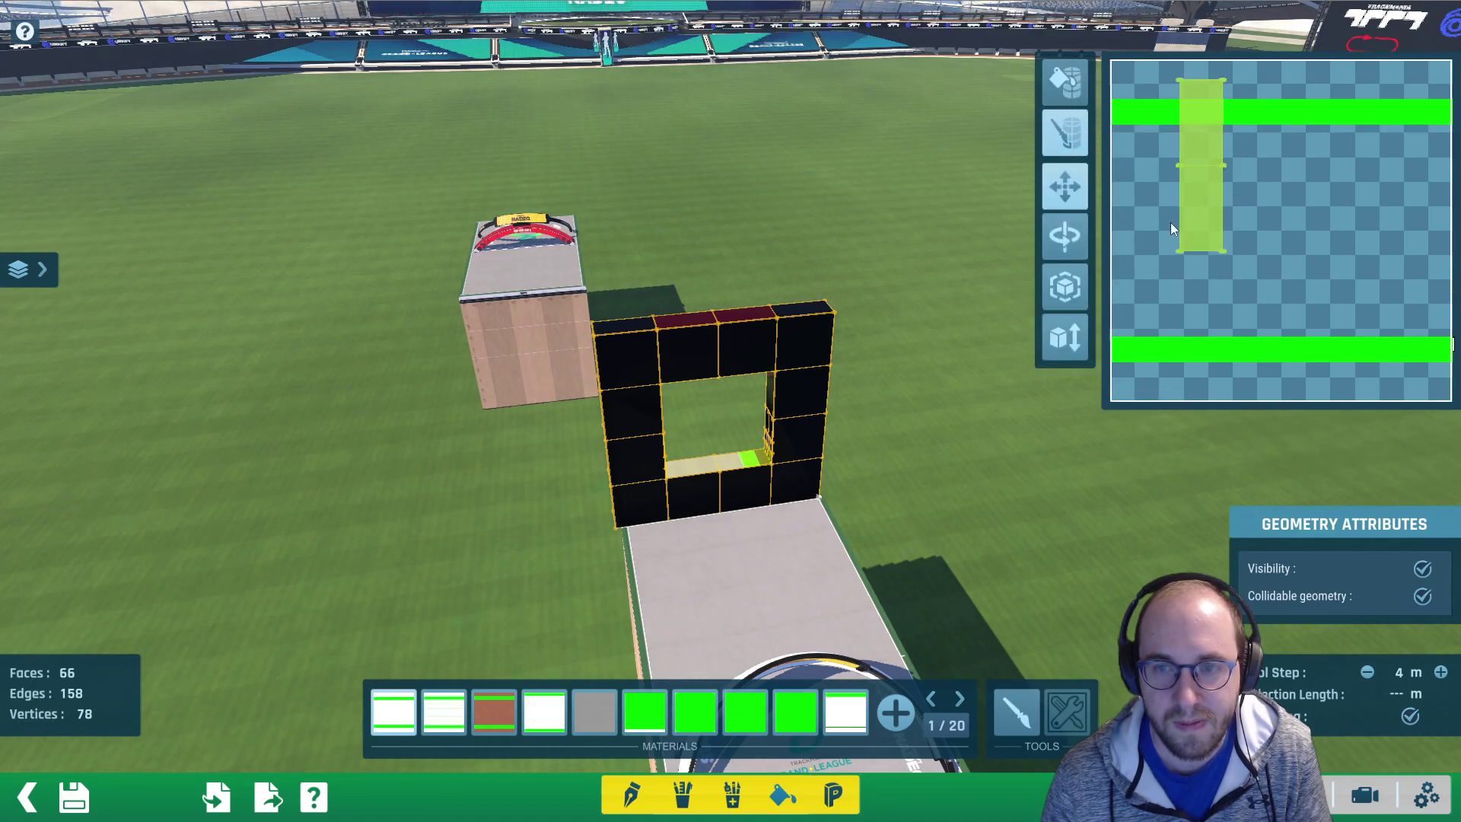
{"action": "left_click", "coordinate": [911, 233]}
{"action": "right_click_drag", "start_coordinate": [903, 303], "coordinate": [936, 254], "text": "alt"}
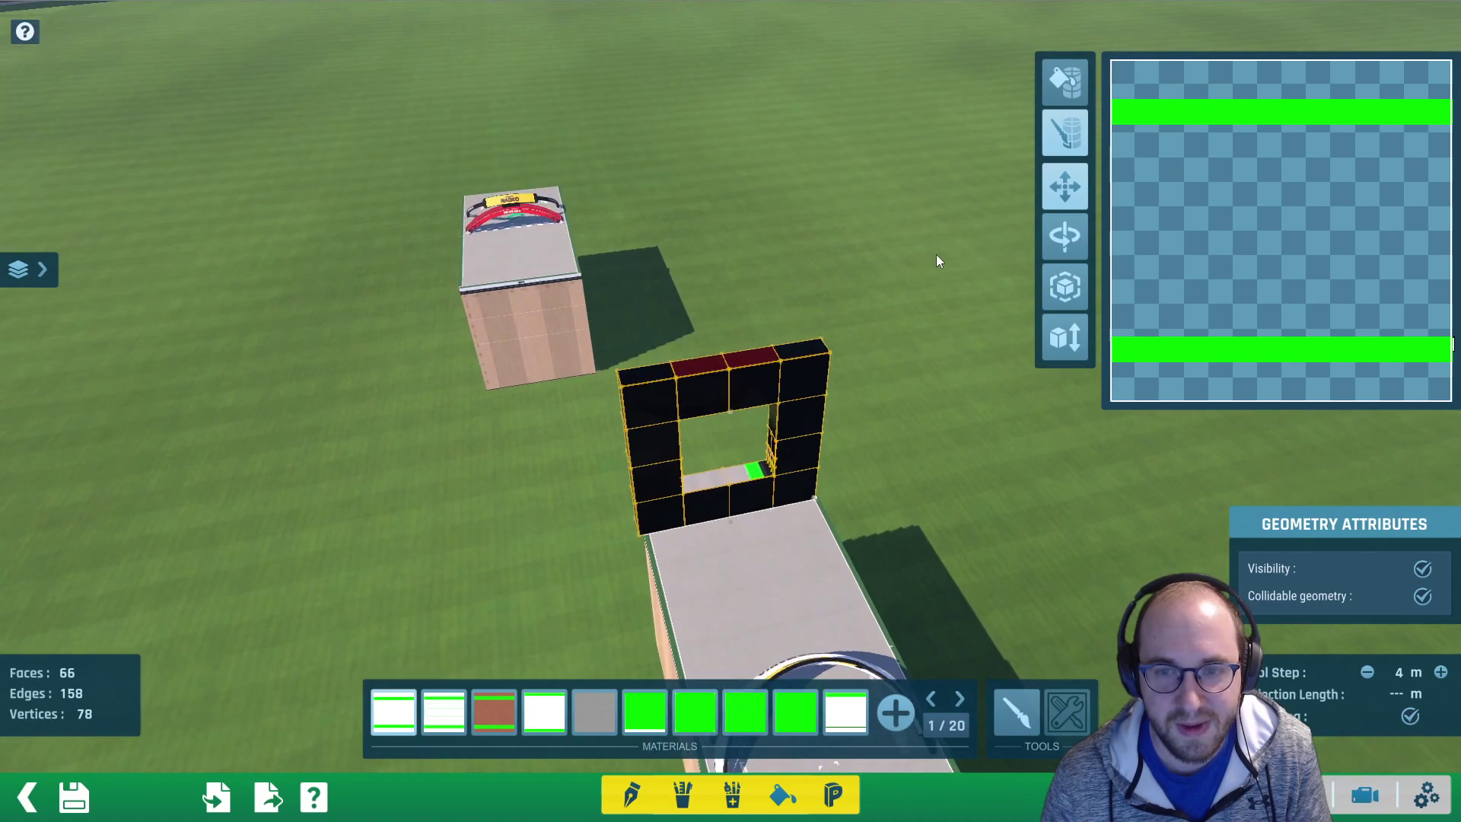
{"action": "left_click", "coordinate": [742, 481]}
{"action": "left_click_drag", "start_coordinate": [1130, 268], "coordinate": [1258, 67]}
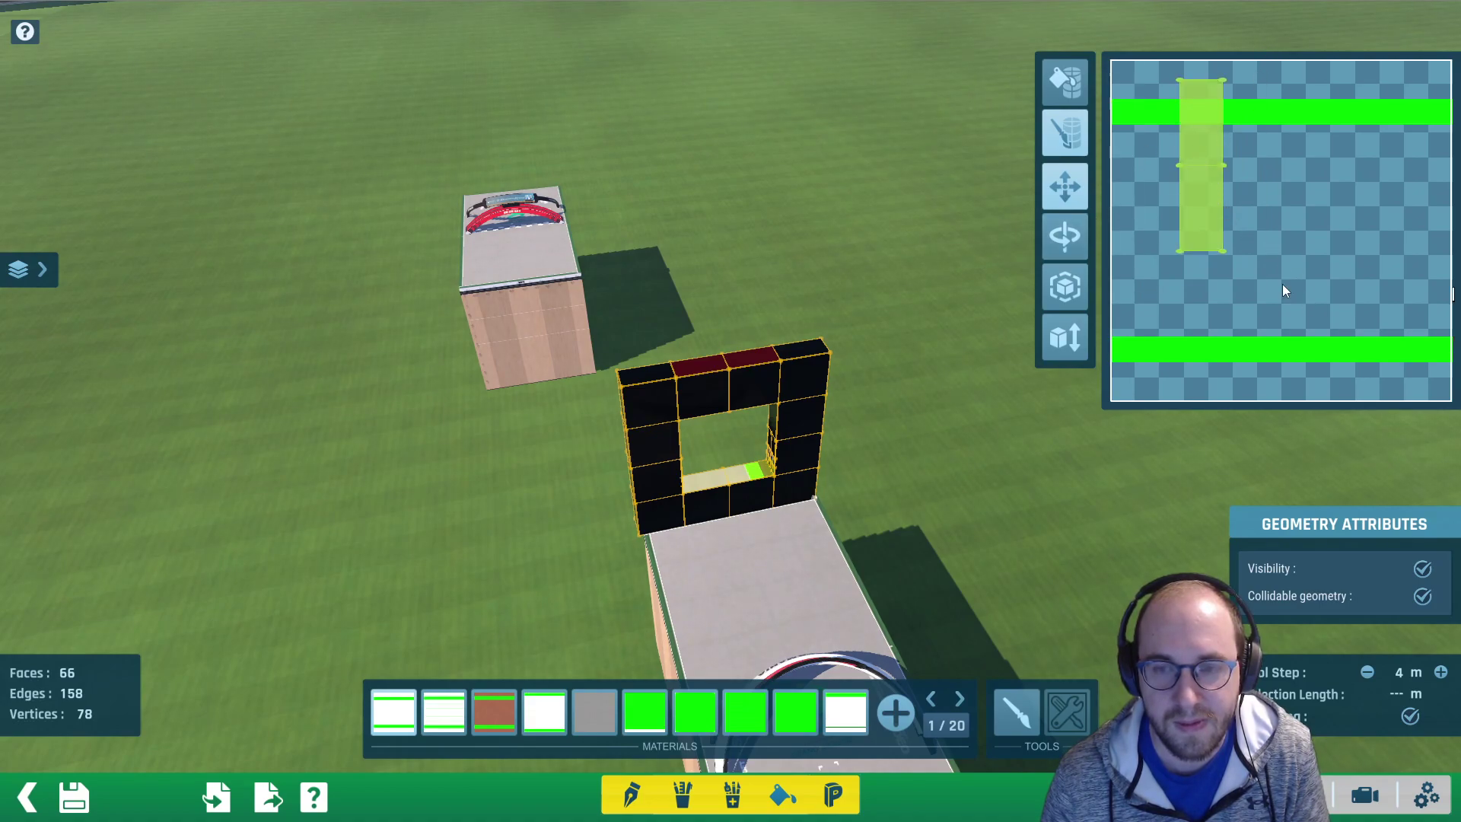
{"action": "left_click_drag", "start_coordinate": [1281, 284], "coordinate": [1218, 276]}
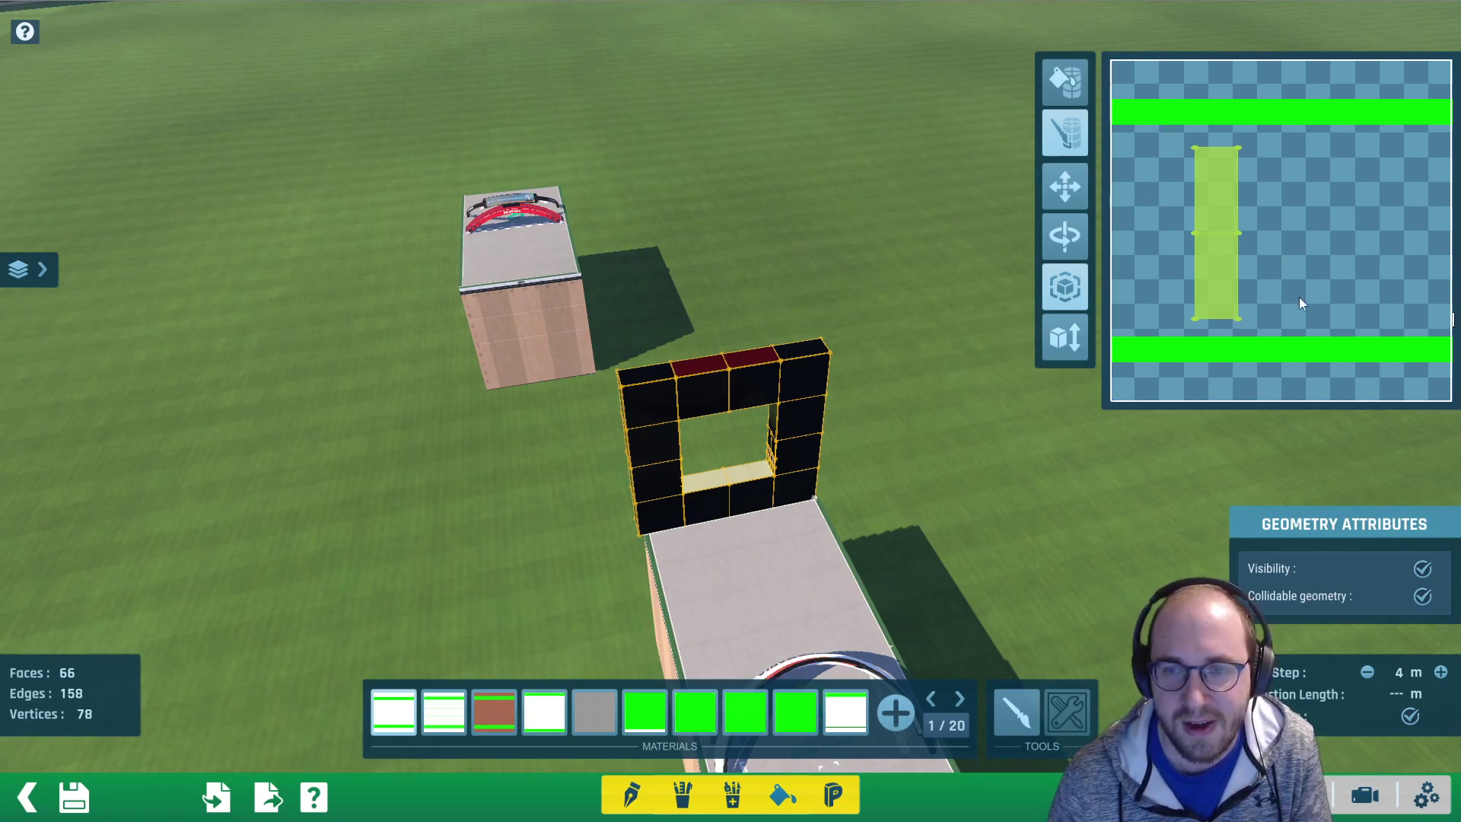
Reselect the floor faces and scale up all their UVs until they span both green bands
{"action": "left_click", "coordinate": [798, 295]}
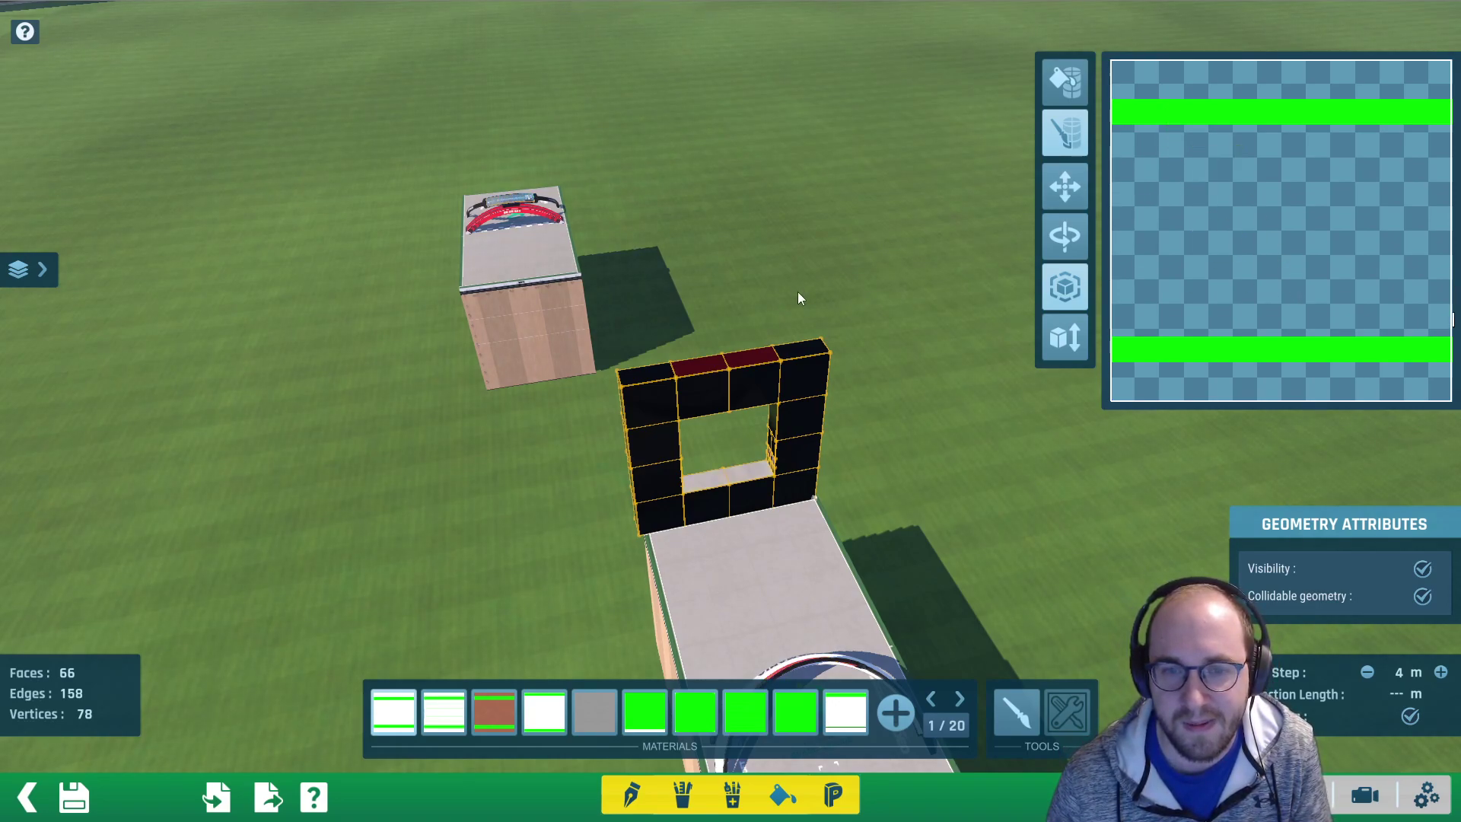
{"action": "left_click", "coordinate": [722, 476]}
{"action": "left_click", "coordinate": [744, 479]}
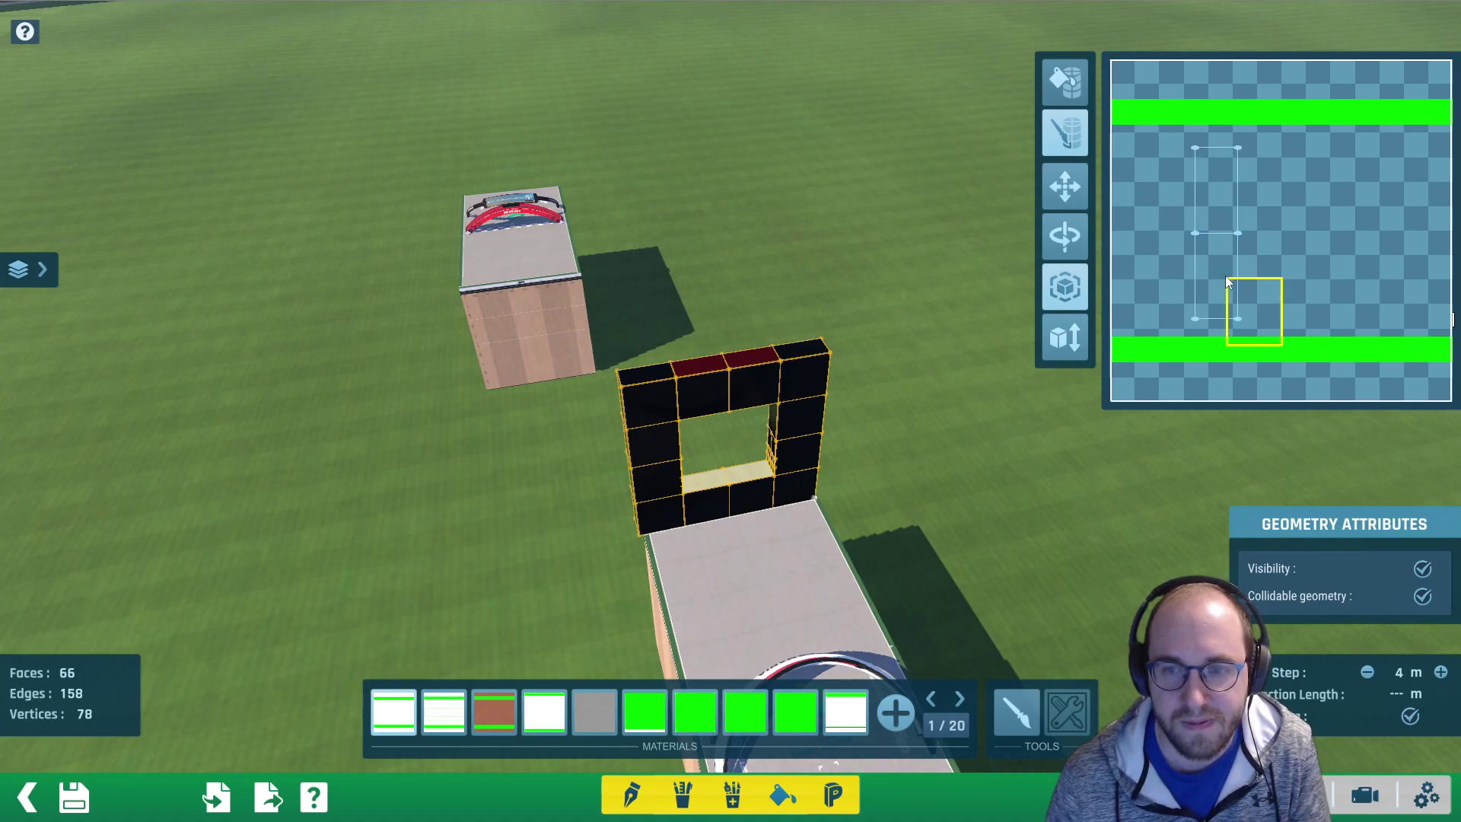
{"action": "left_click_drag", "start_coordinate": [1227, 282], "coordinate": [1143, 107]}
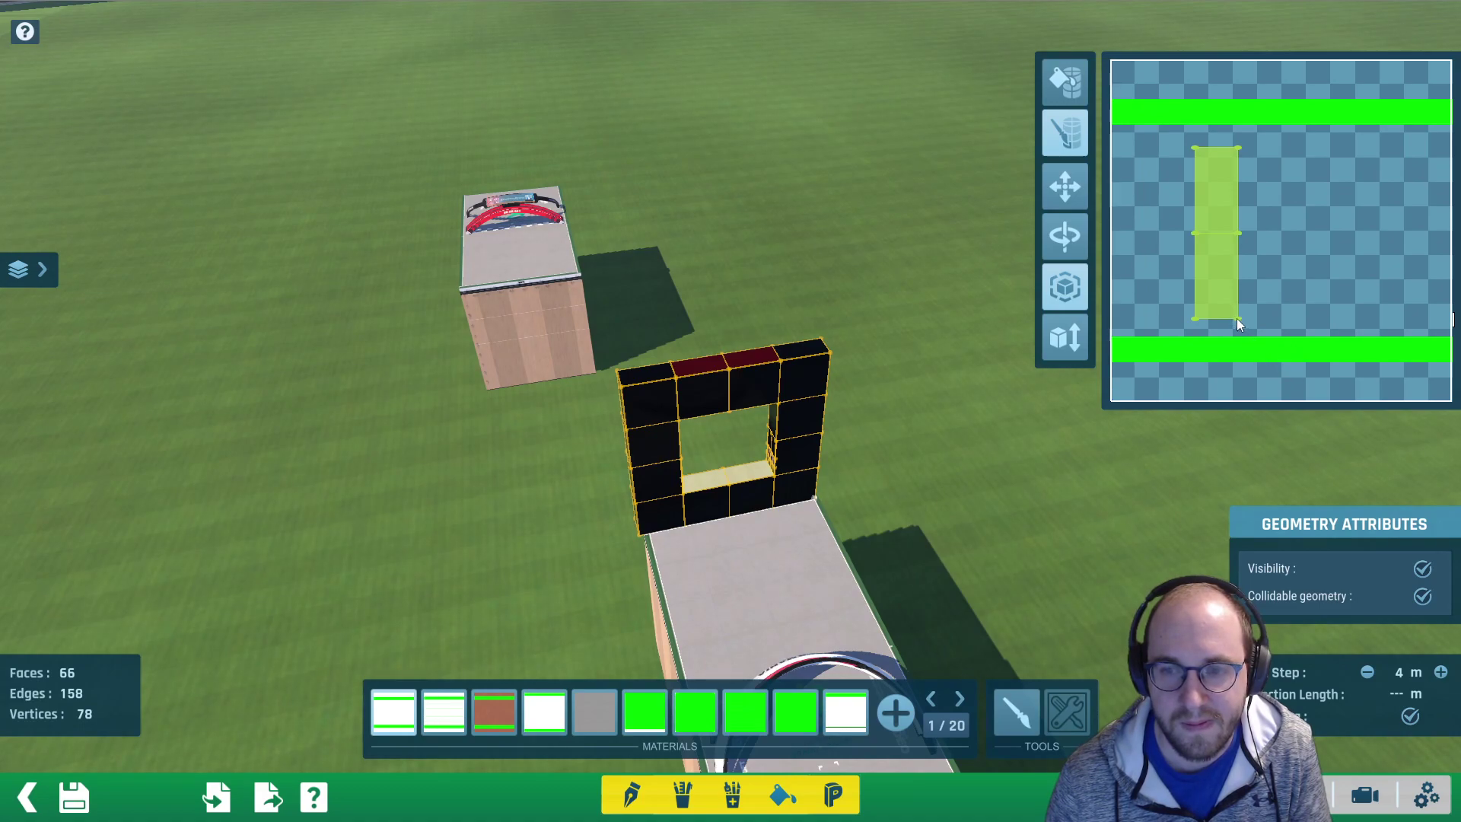
{"action": "left_click_drag", "start_coordinate": [1235, 318], "coordinate": [1272, 376]}
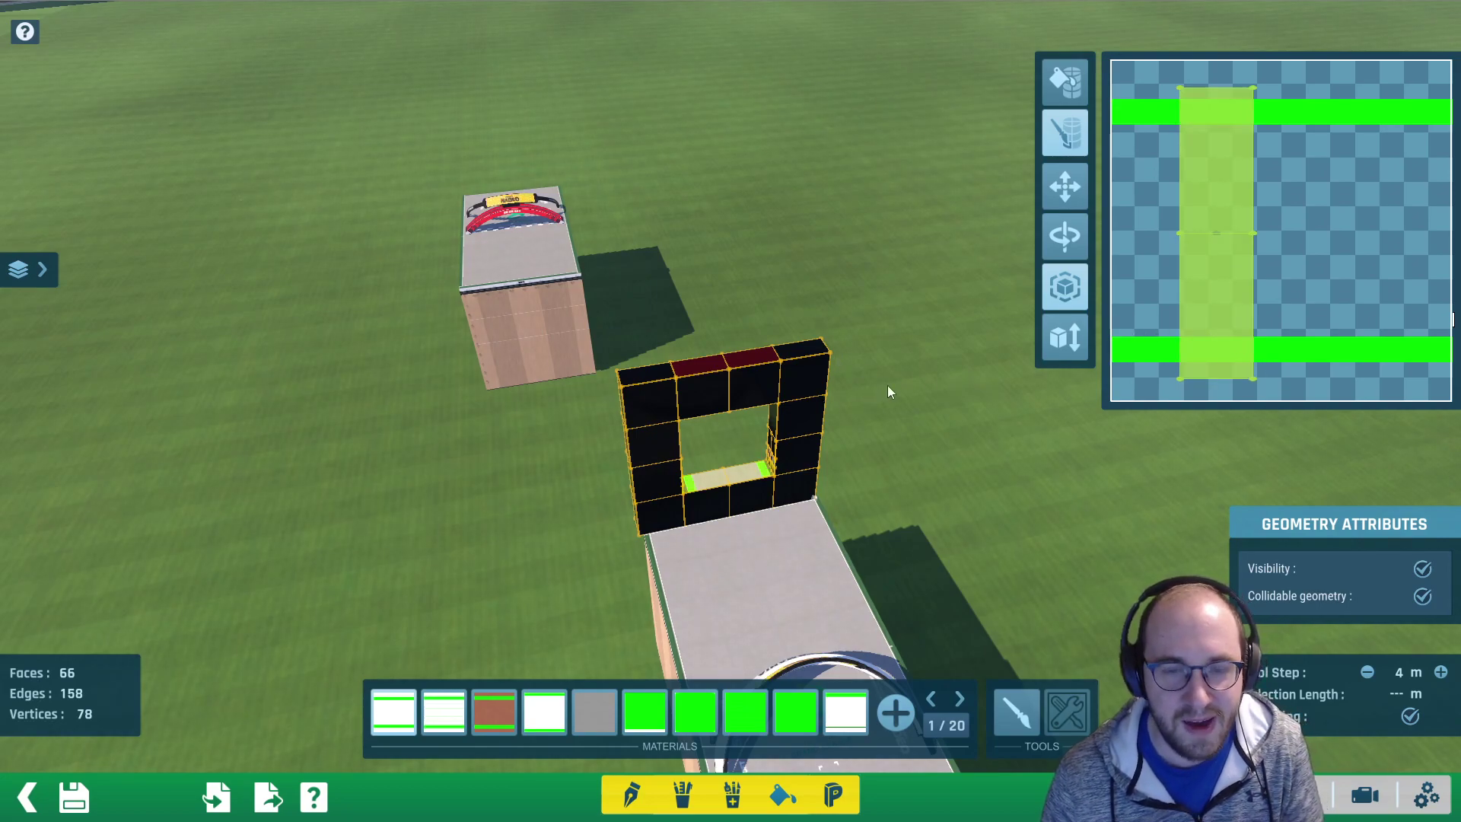
Scale the floor faces' UVs slightly further past both green bands and nudge them to even out the floor's edge stripes
{"action": "scroll", "coordinate": [739, 454], "scroll_direction": "up", "scroll_amount": 5}
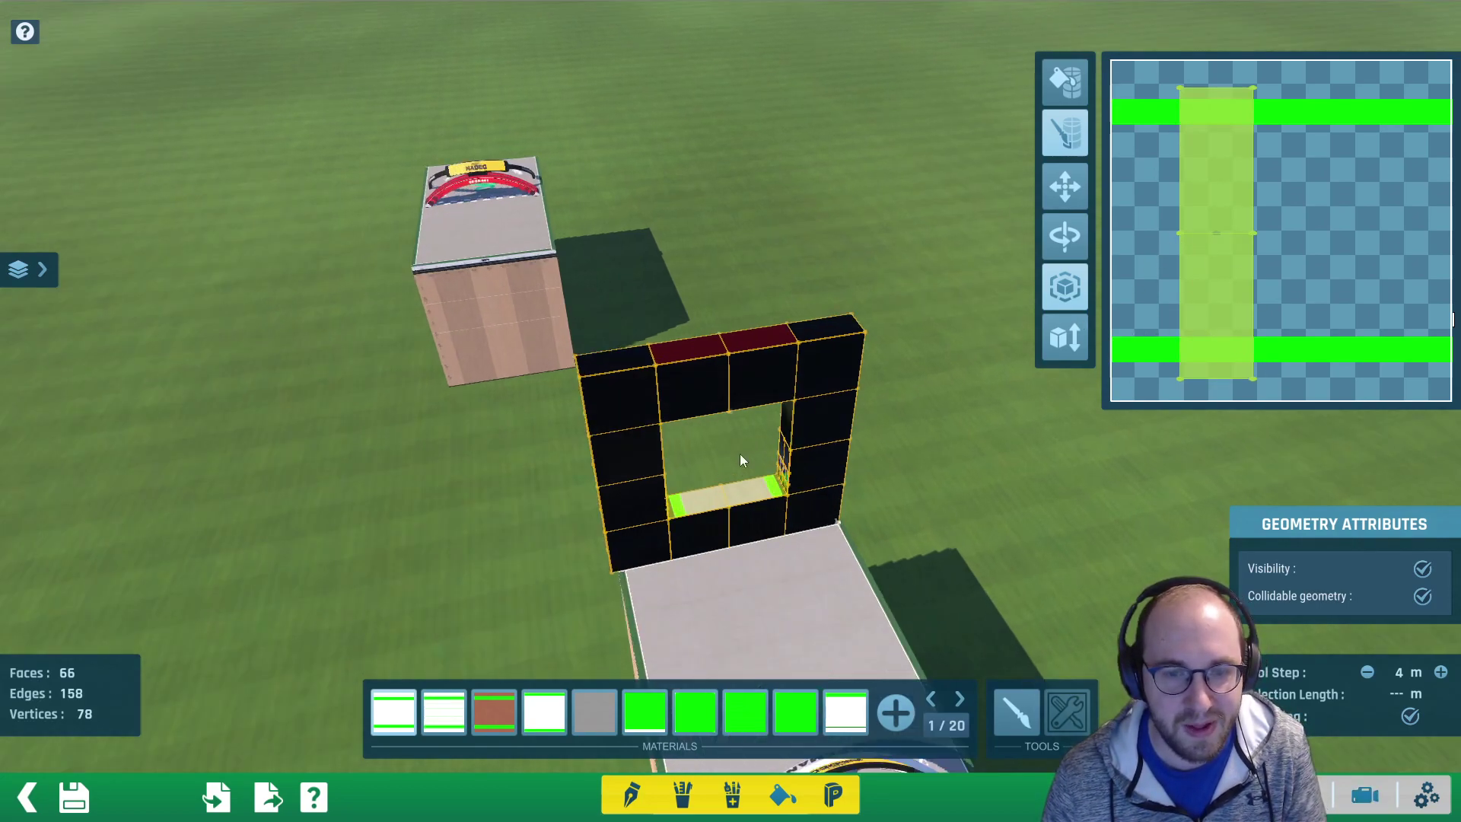
{"action": "right_click_drag", "start_coordinate": [735, 477], "coordinate": [696, 456], "text": "alt"}
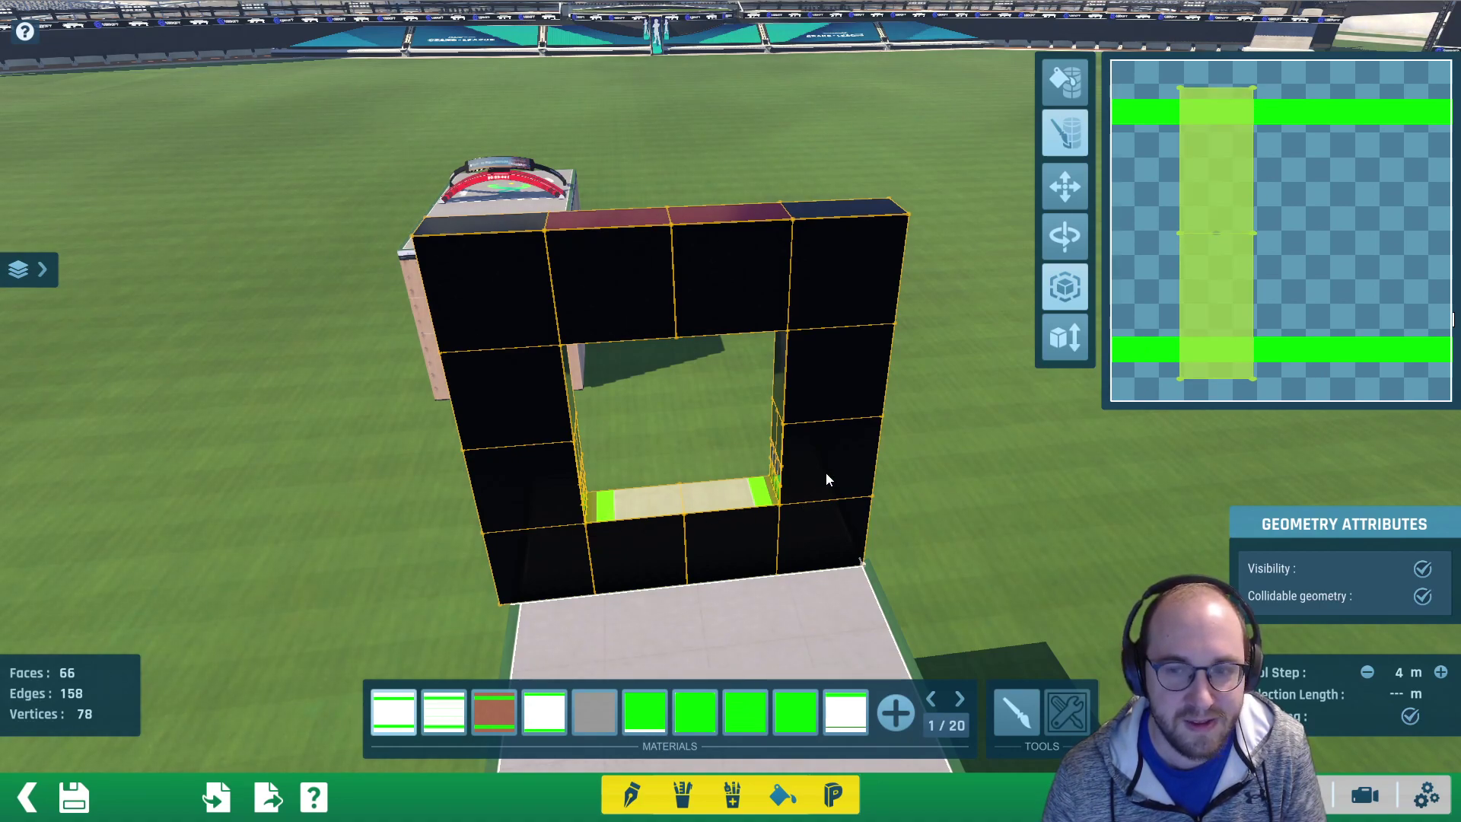
{"action": "left_click_drag", "start_coordinate": [1177, 372], "coordinate": [1175, 386]}
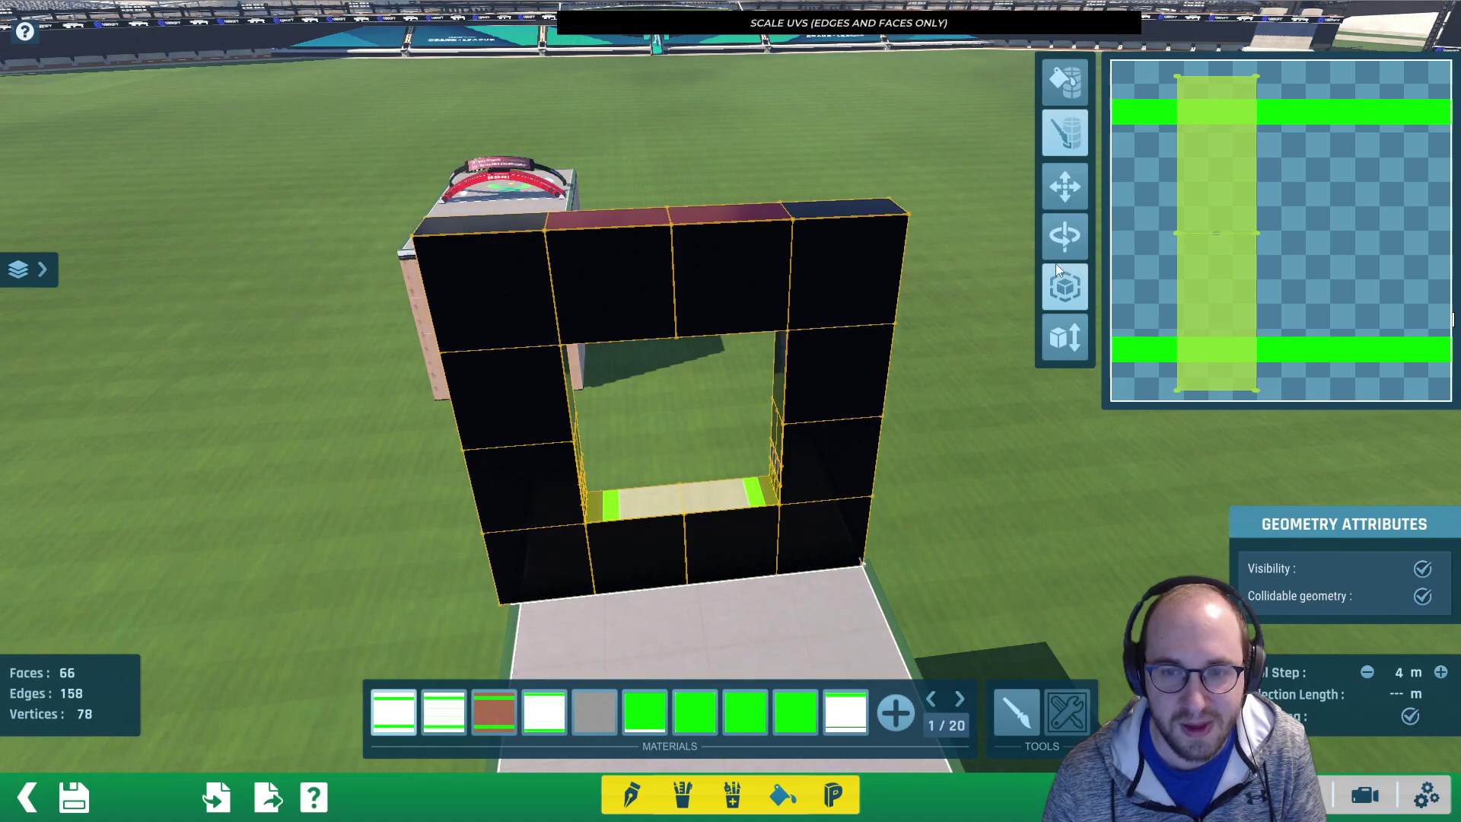
{"action": "left_click", "coordinate": [1068, 189]}
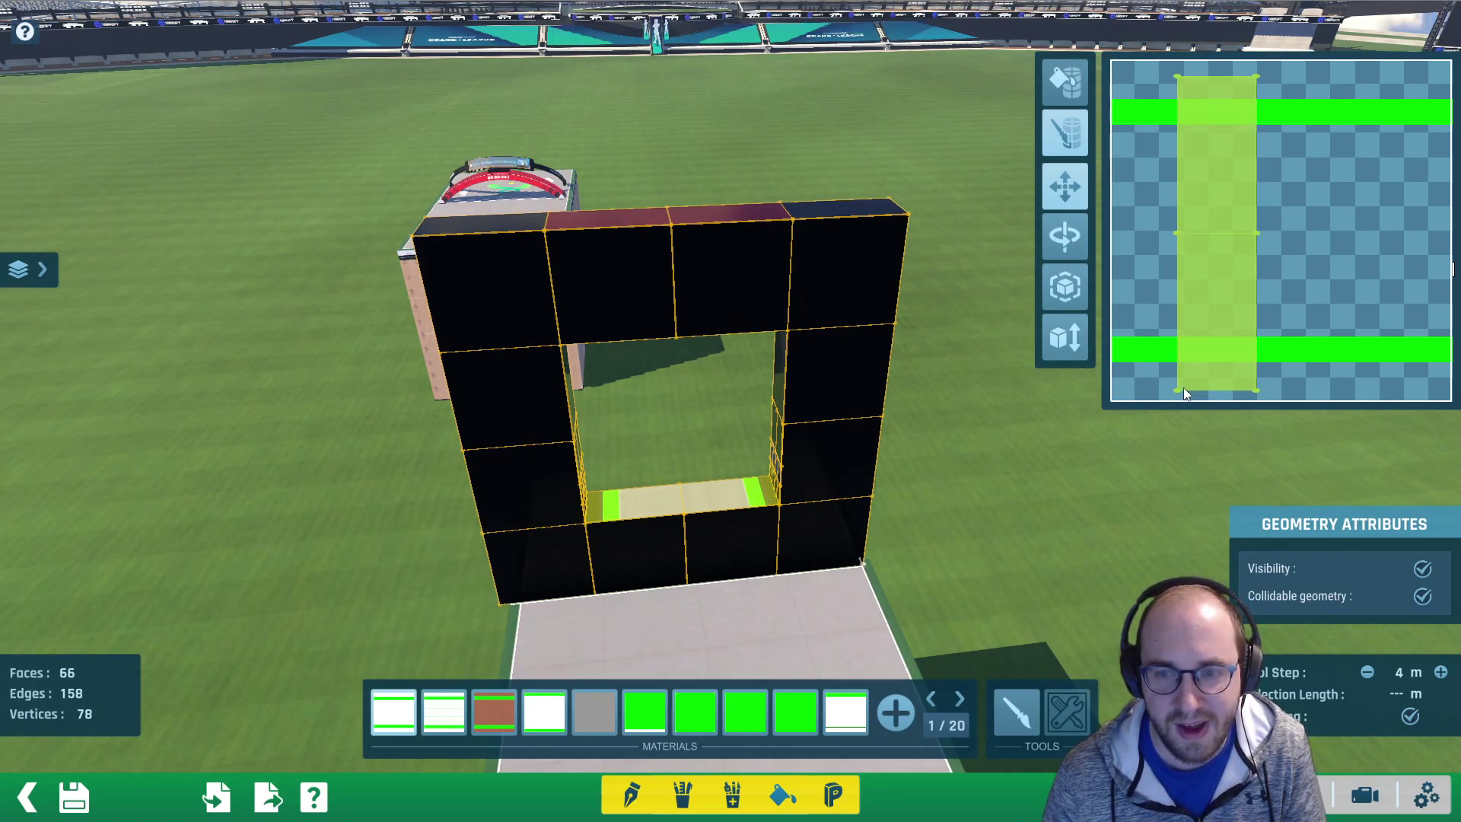
{"action": "left_click_drag", "start_coordinate": [1179, 391], "coordinate": [1178, 390]}
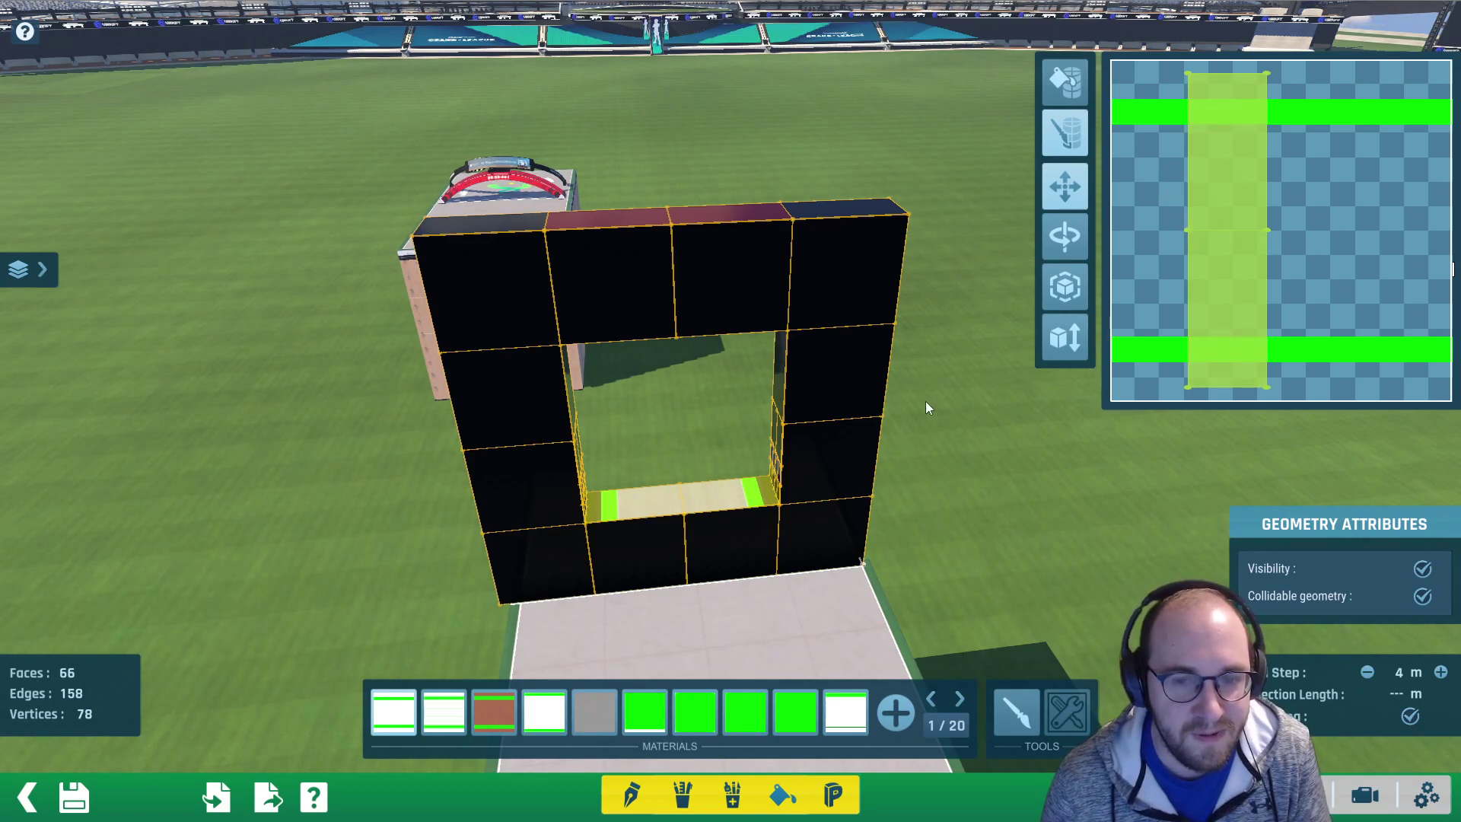
Switch to the modeling tools, select the whole frame mesh and start the Deformation tool
{"action": "middle_click_drag", "start_coordinate": [846, 458], "coordinate": [1024, 436]}
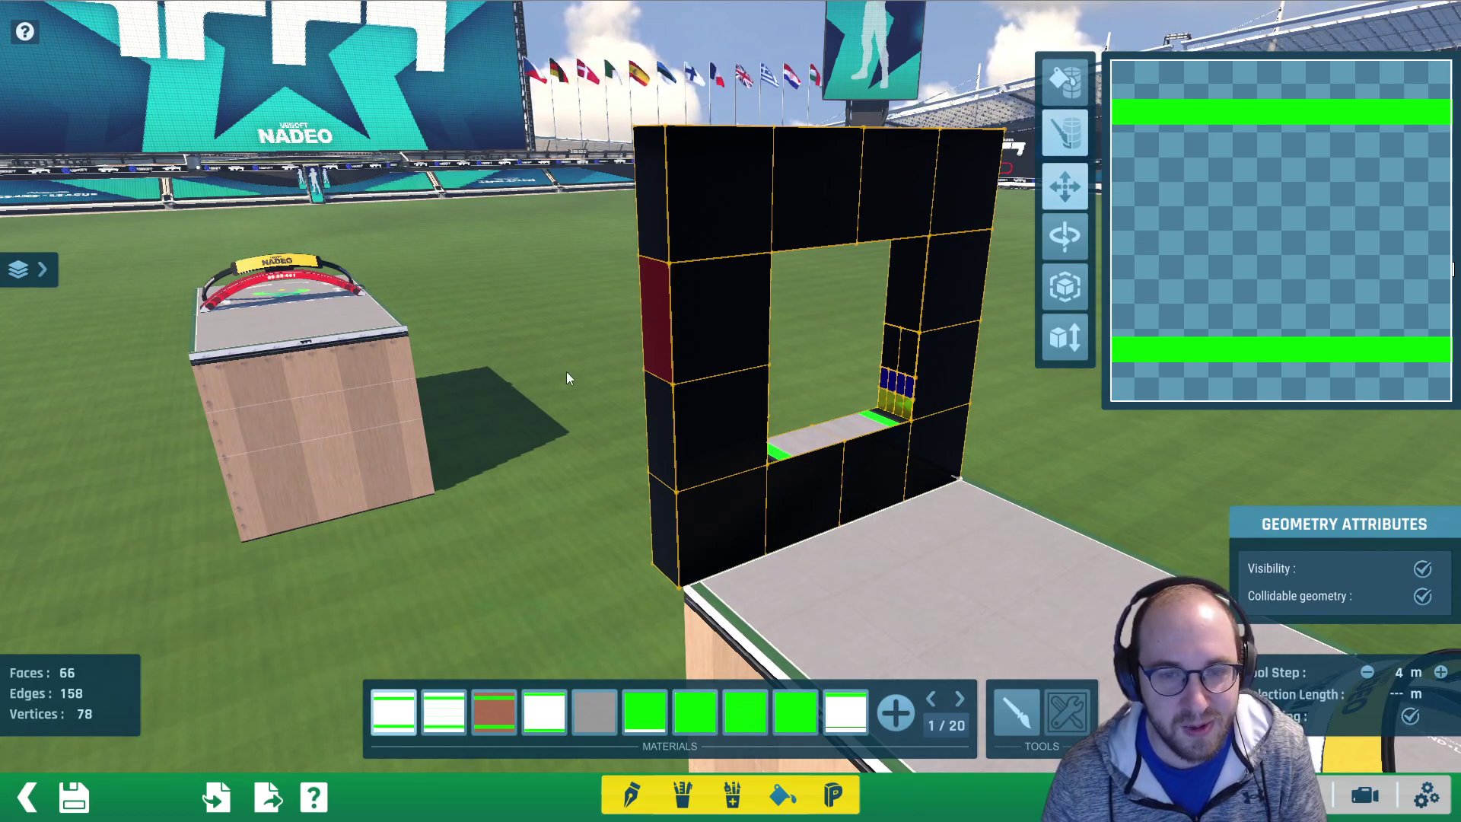
{"action": "right_click_drag", "start_coordinate": [568, 373], "coordinate": [765, 586]}
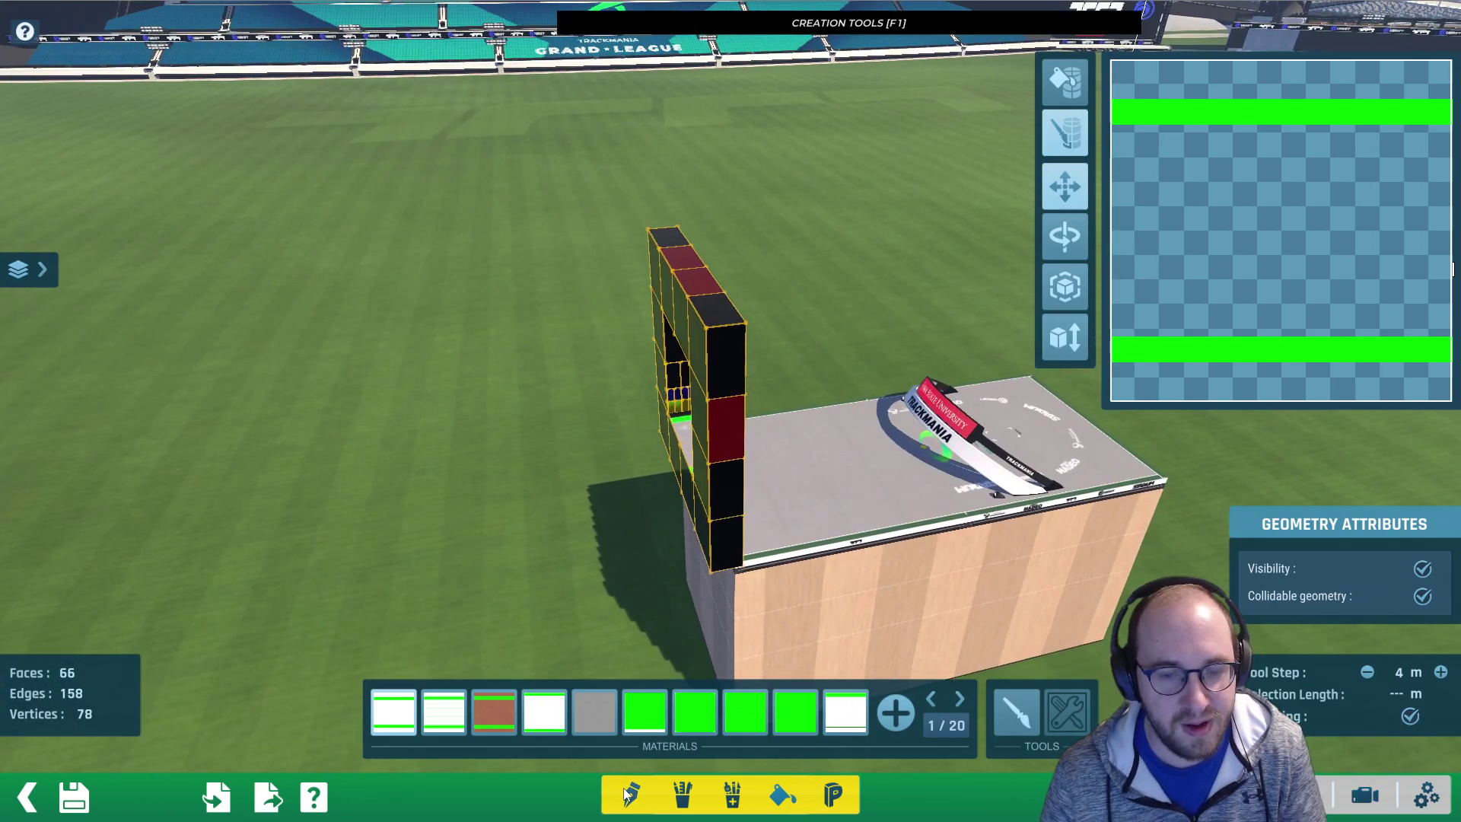
{"action": "left_click", "coordinate": [628, 795]}
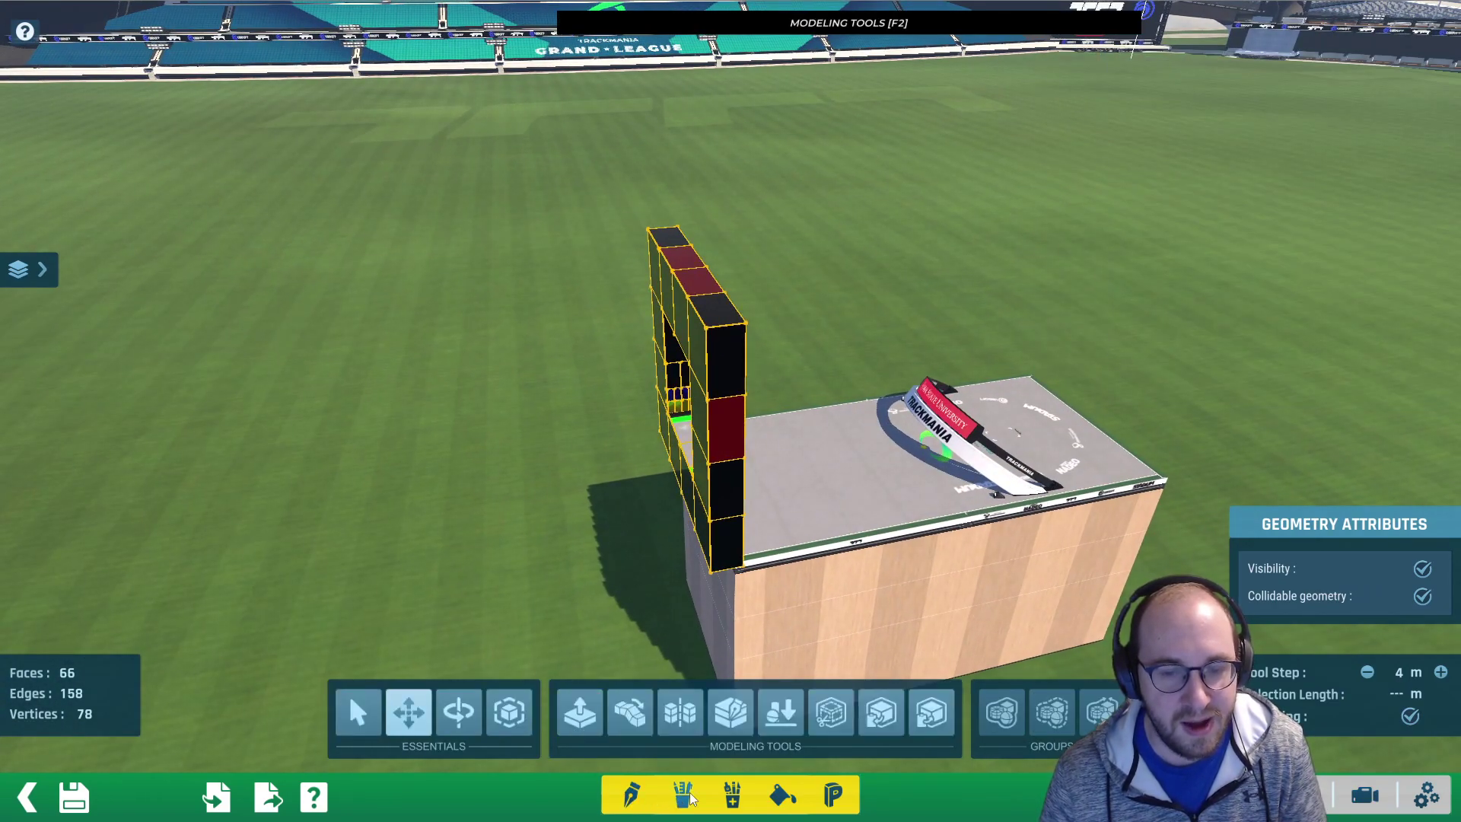
{"action": "key", "text": "ctrl+a"}
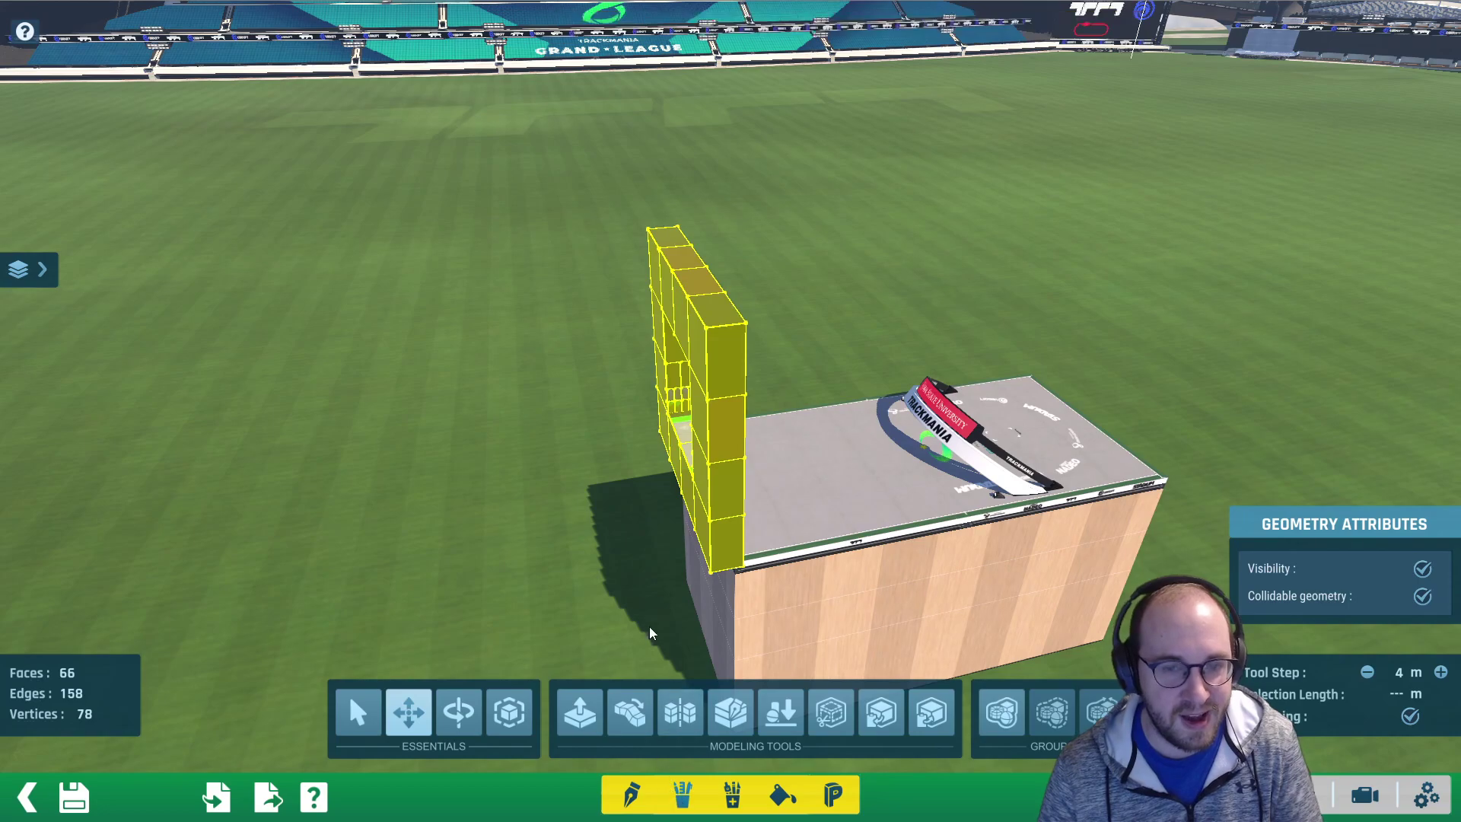
{"action": "left_click", "coordinate": [630, 712]}
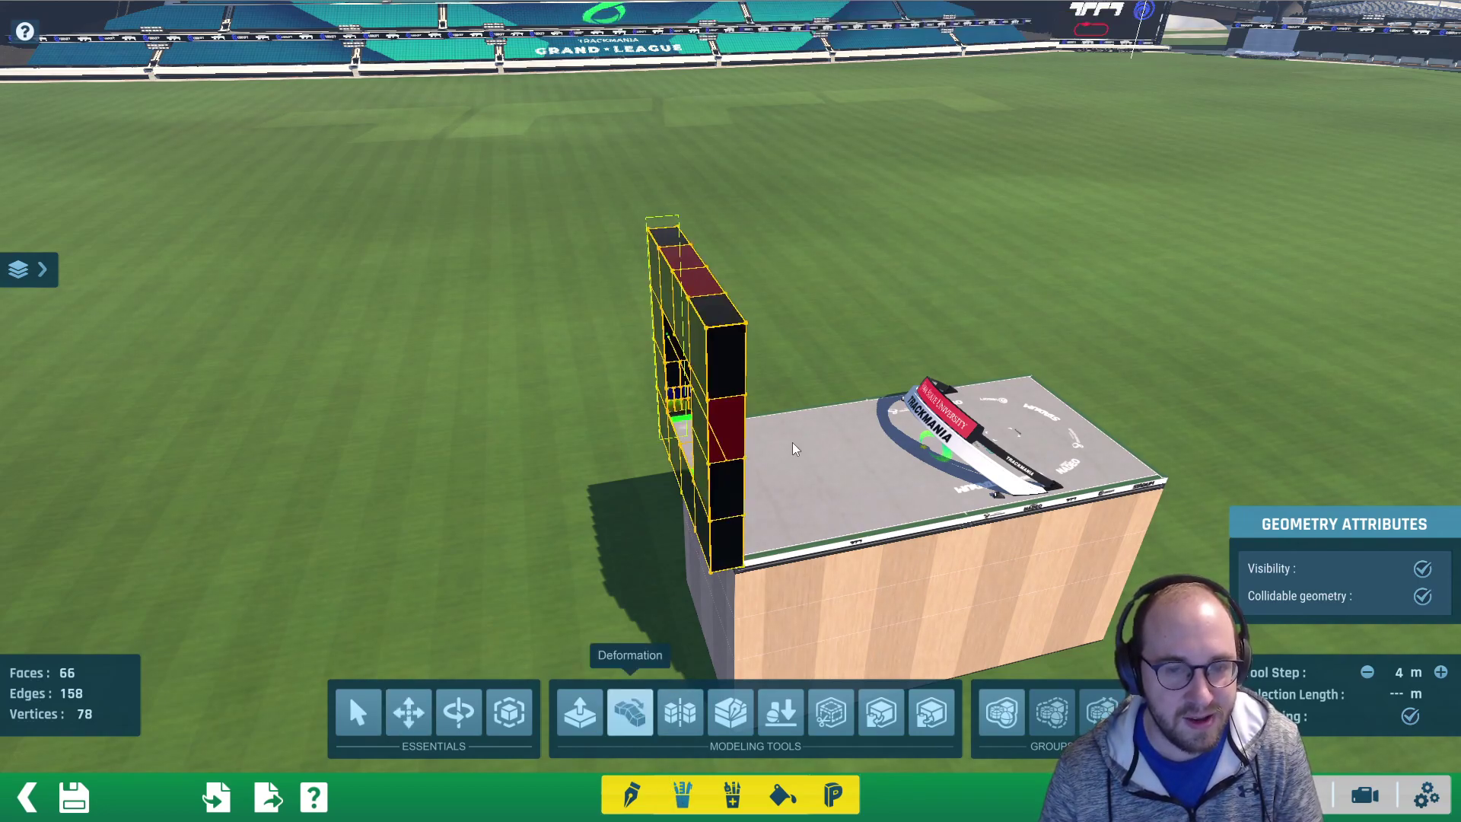
Try picking the end handle of the deformation guide beside the frame's red side face
{"action": "right_click_drag", "start_coordinate": [762, 459], "coordinate": [597, 328], "text": "alt"}
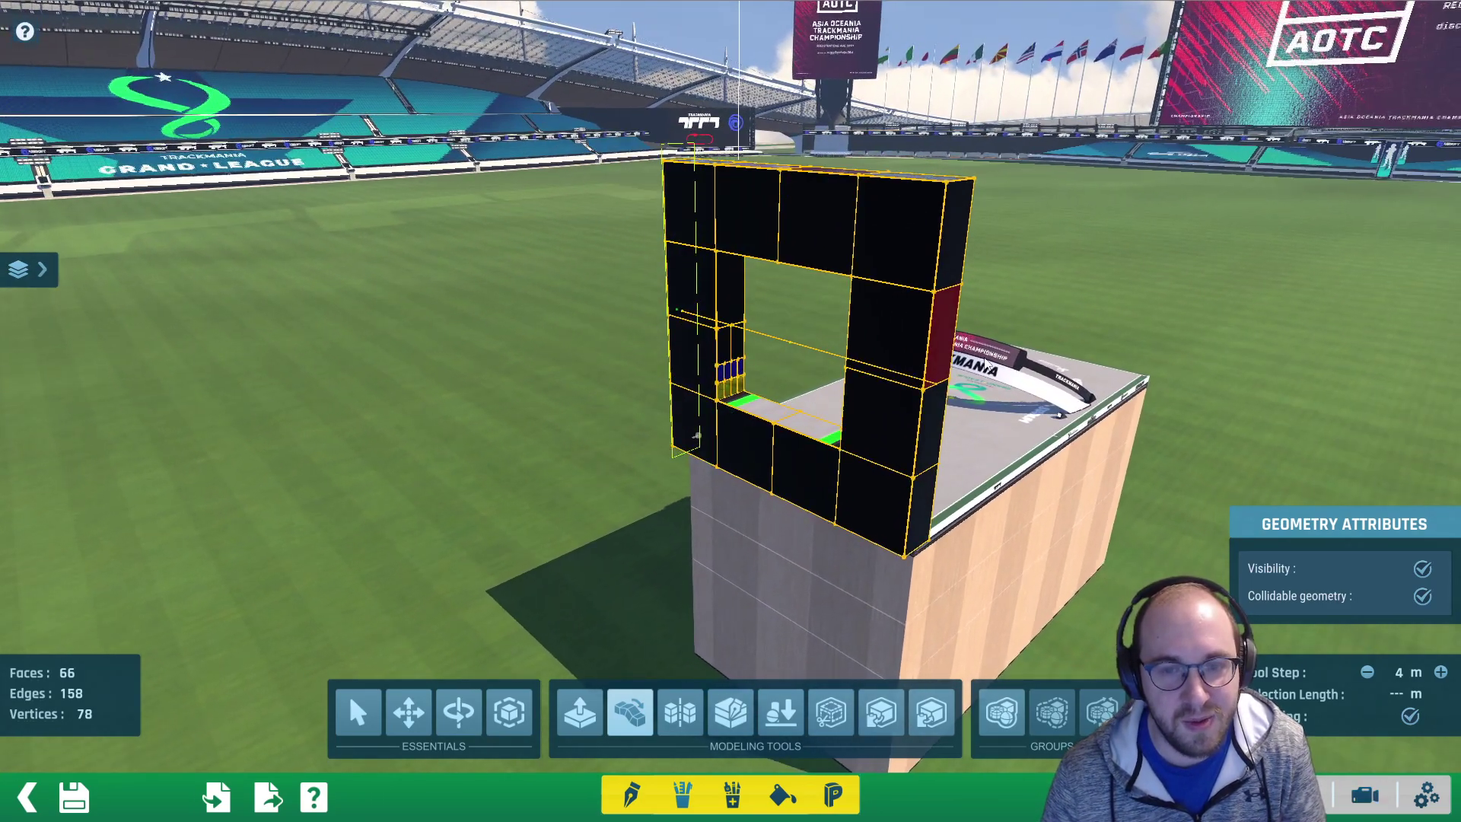
{"action": "left_click", "coordinate": [938, 387]}
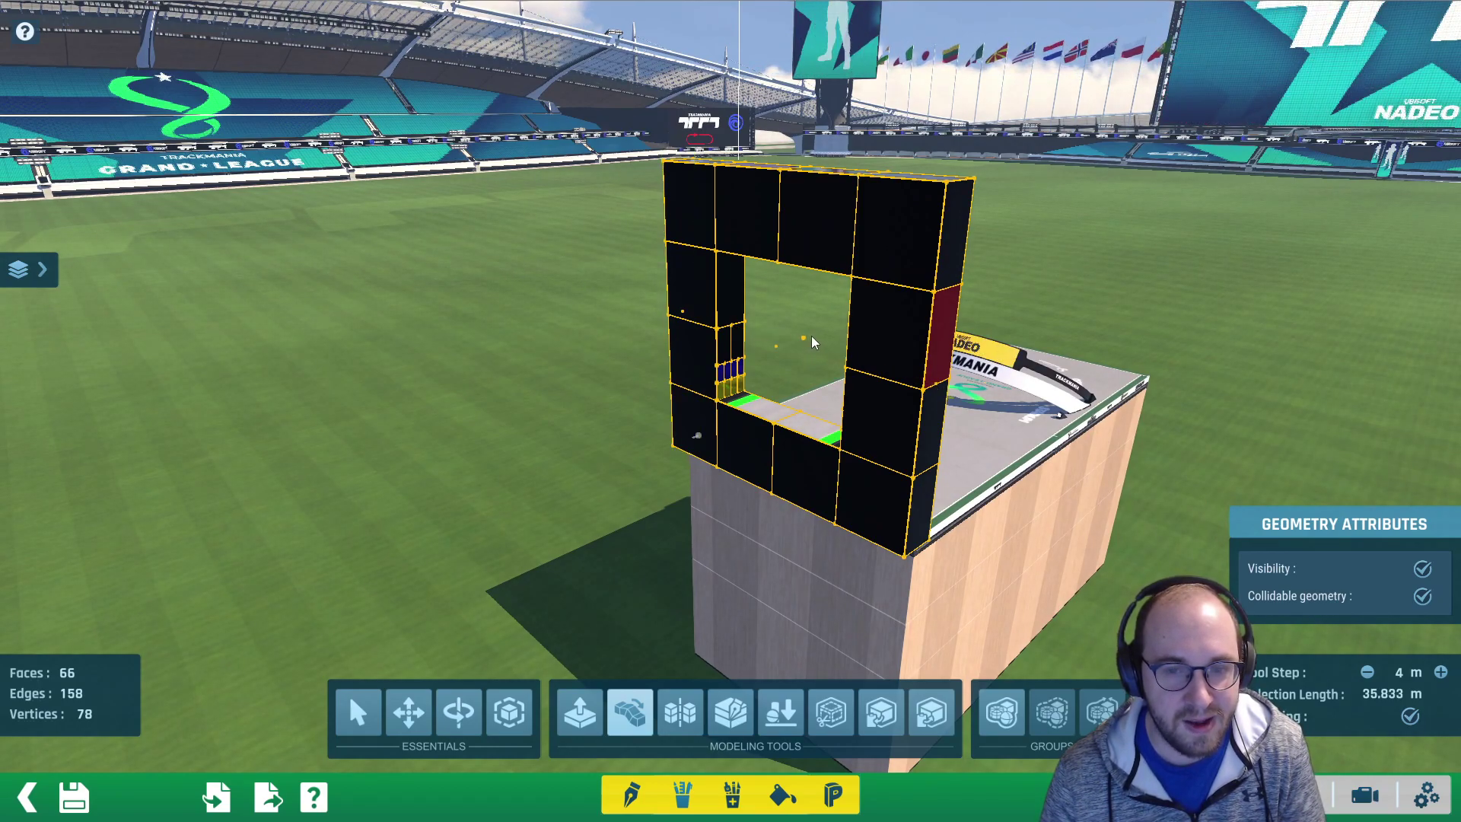
{"action": "right_click_drag", "start_coordinate": [813, 343], "coordinate": [936, 334]}
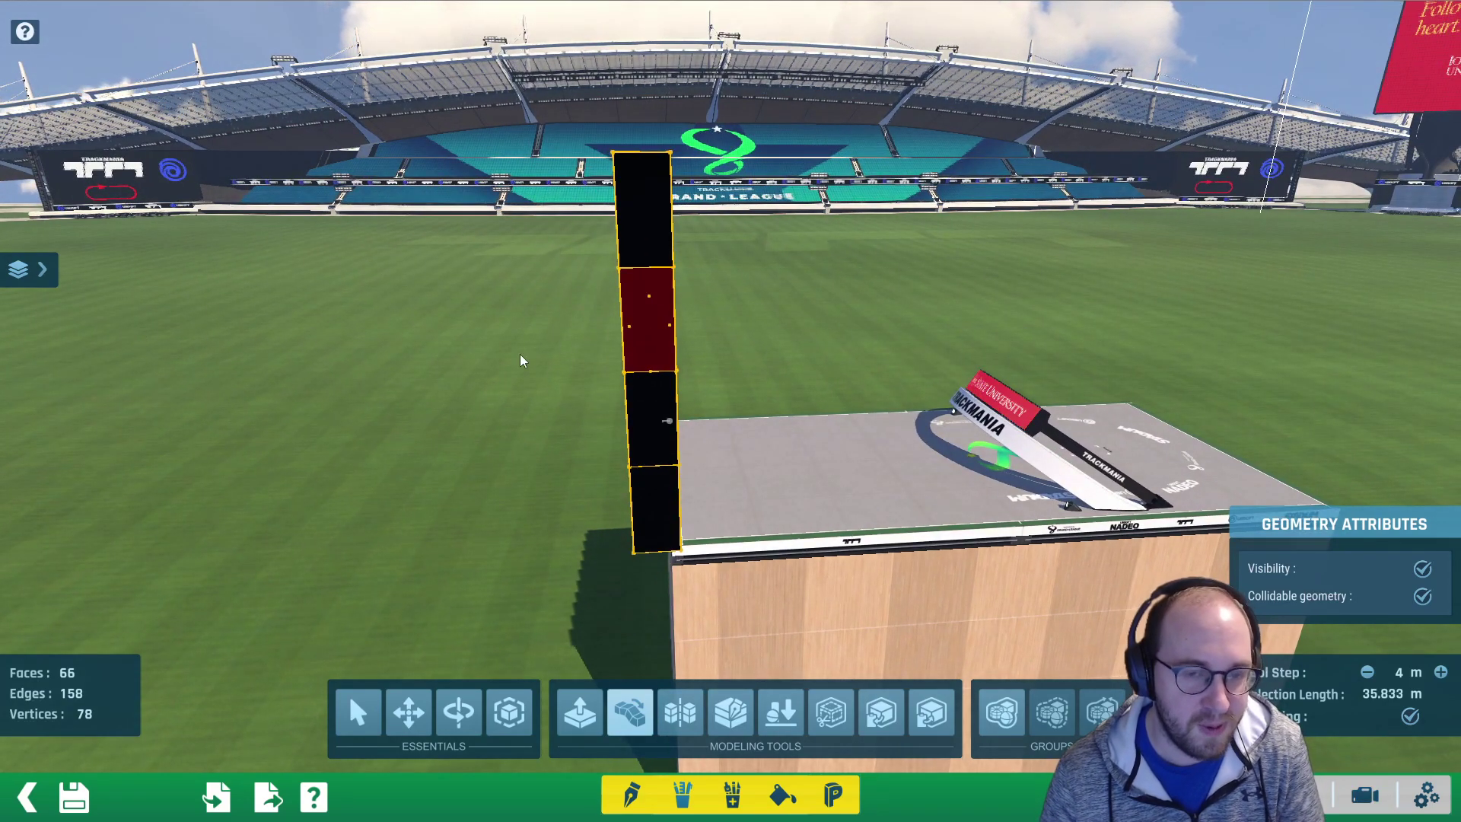
{"action": "right_click_drag", "start_coordinate": [521, 360], "coordinate": [619, 209]}
{"action": "left_click", "coordinate": [642, 327]}
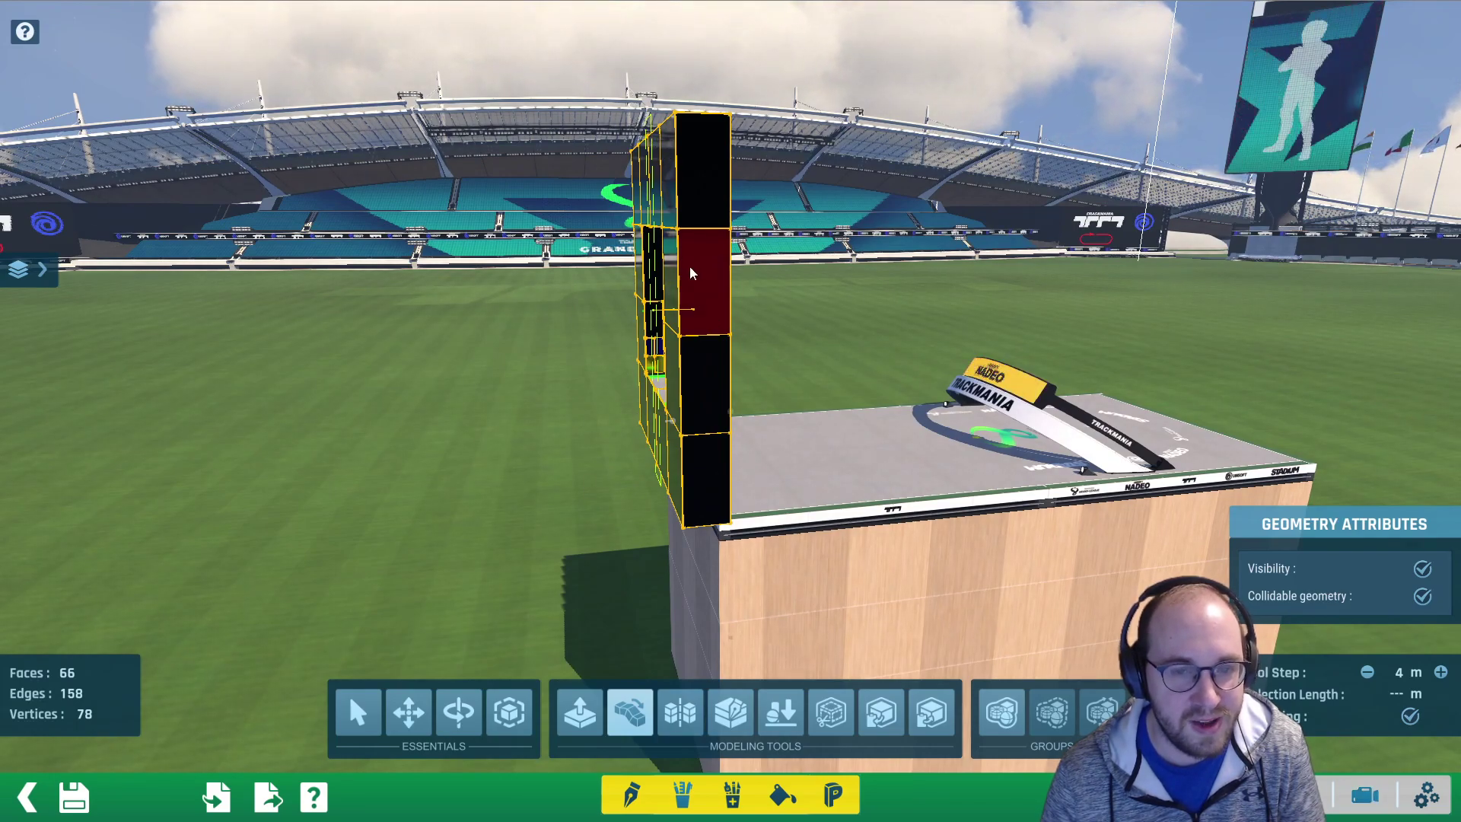
Pull the deformation handle in the frame's opening straight out along the blue axis to lengthen the frame into a tunnel
{"action": "right_click_drag", "start_coordinate": [691, 273], "coordinate": [779, 312]}
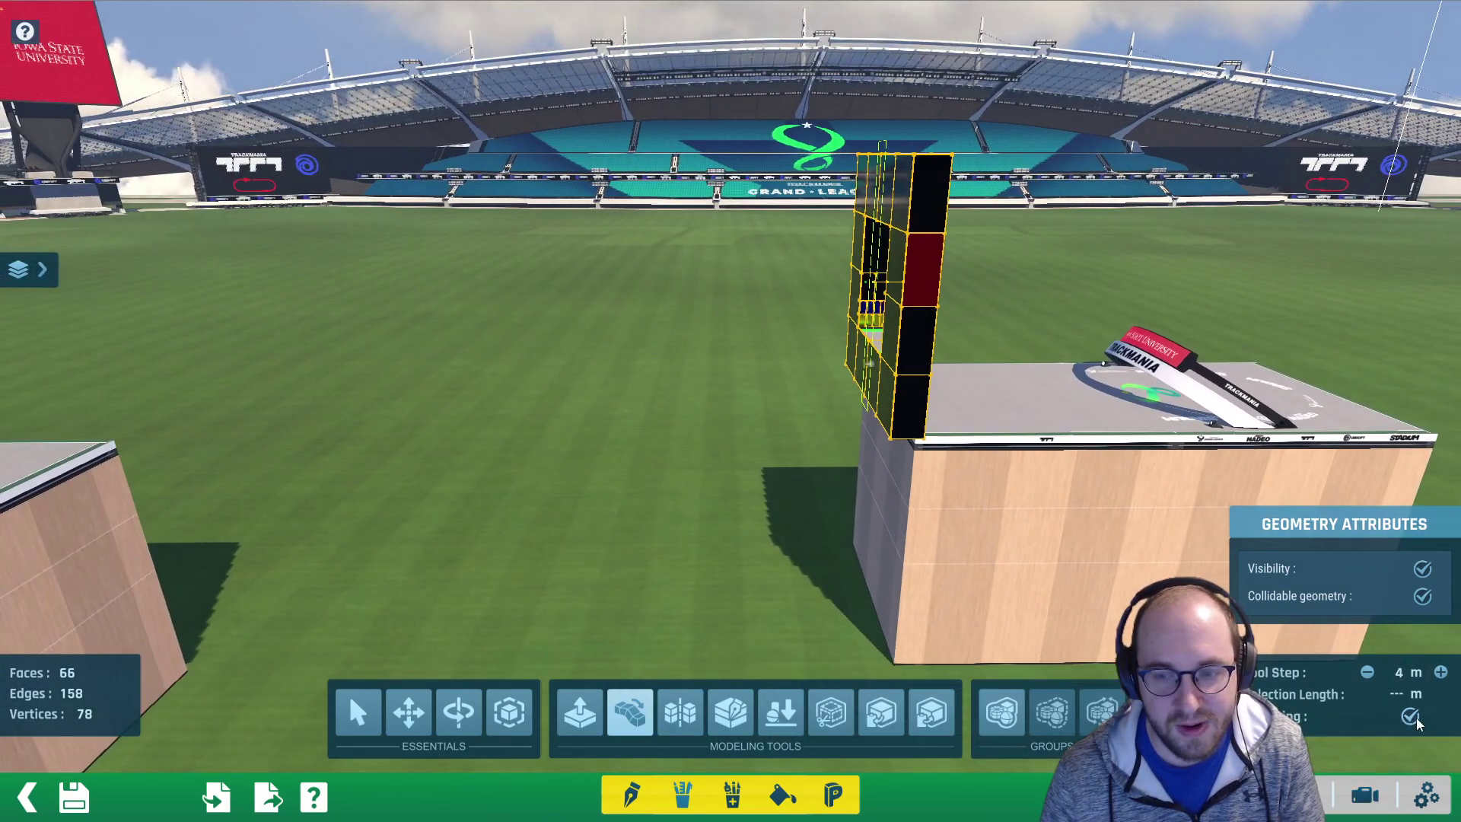
{"action": "right_click_drag", "start_coordinate": [819, 381], "coordinate": [925, 253]}
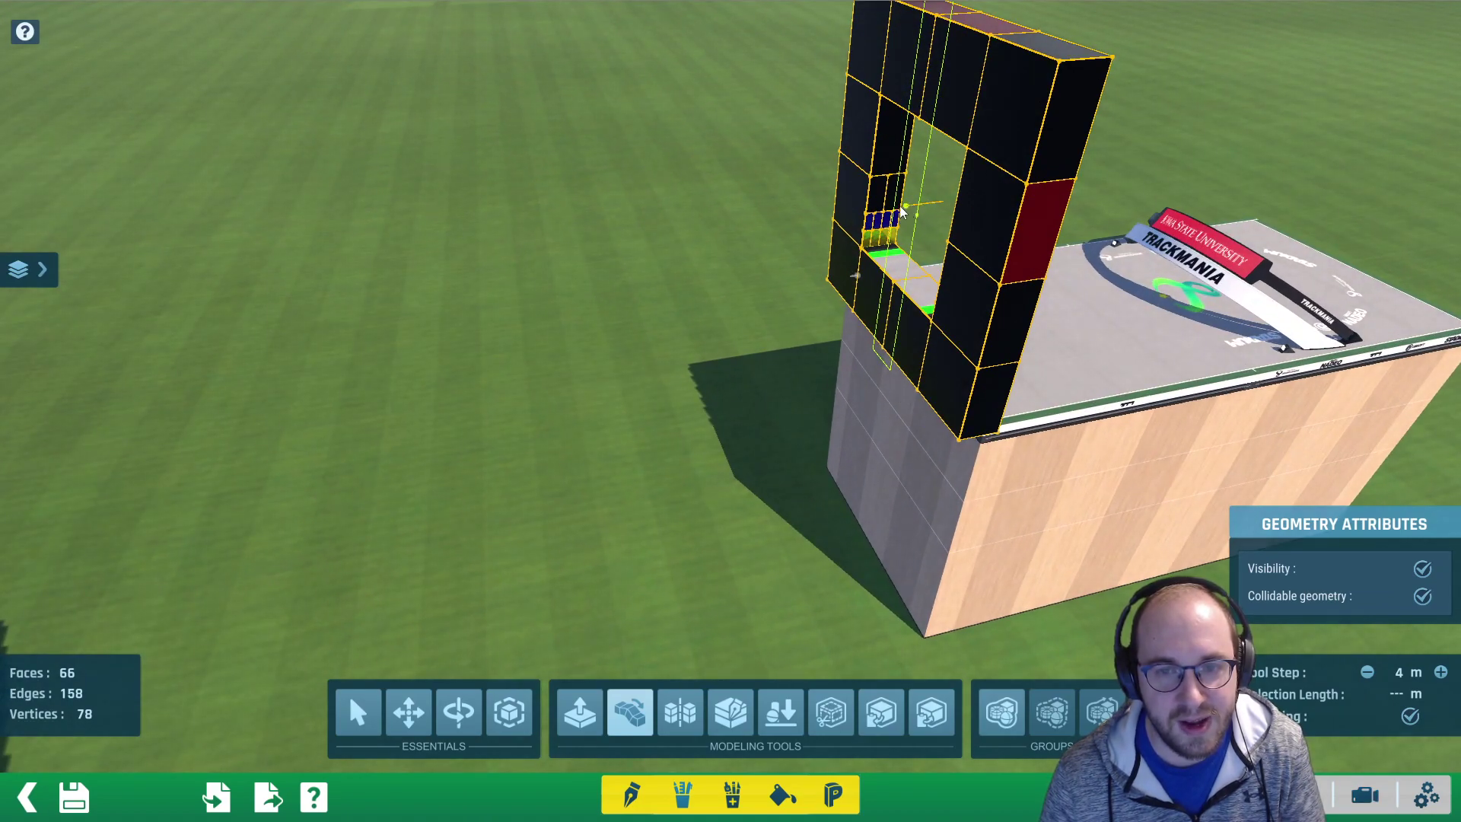
{"action": "scroll", "coordinate": [912, 221], "scroll_direction": "up", "scroll_amount": 1}
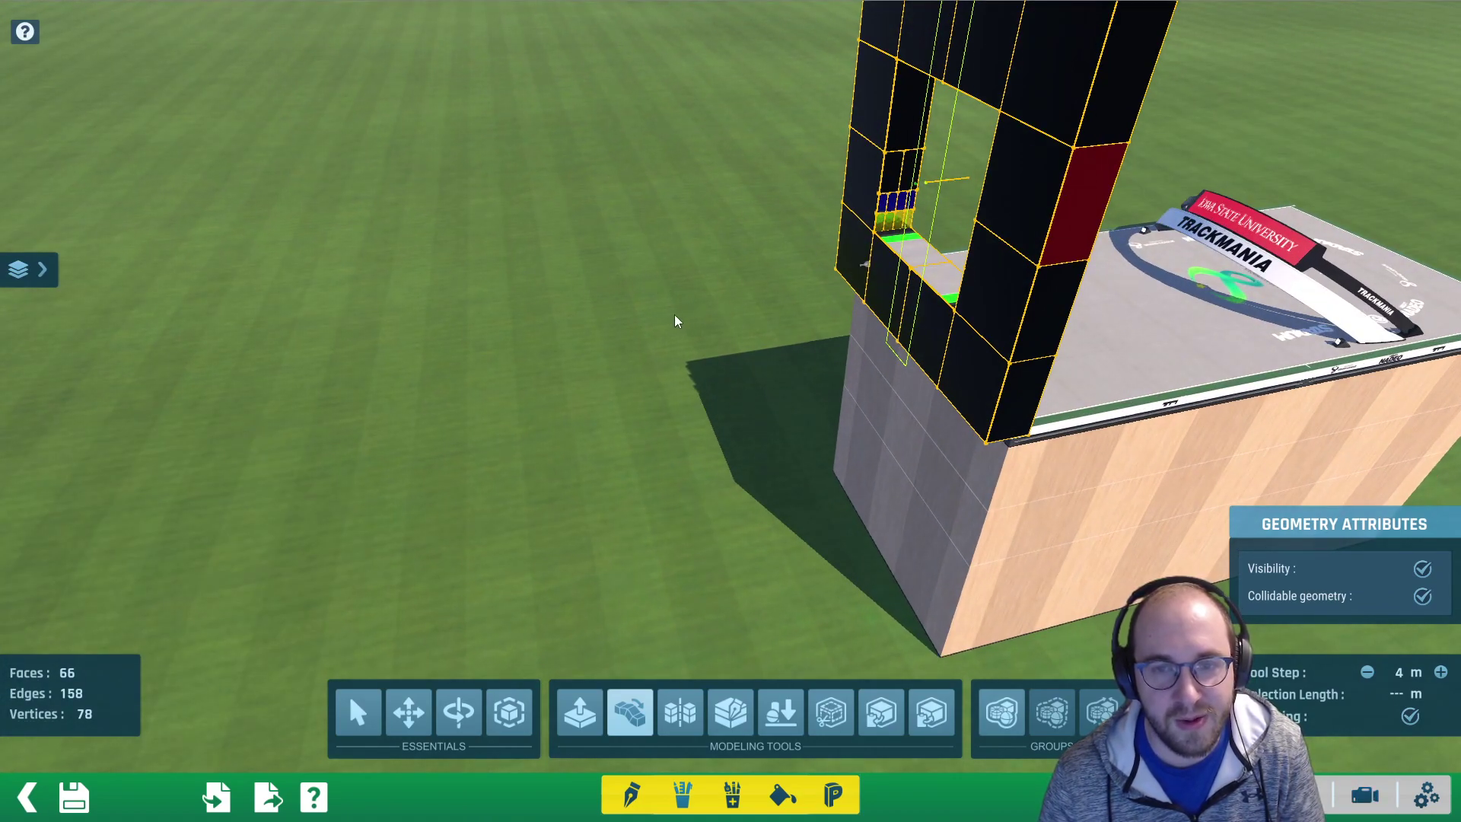
{"action": "right_click_drag", "start_coordinate": [675, 321], "coordinate": [706, 283]}
{"action": "scroll", "coordinate": [739, 257], "scroll_direction": "up", "scroll_amount": 2}
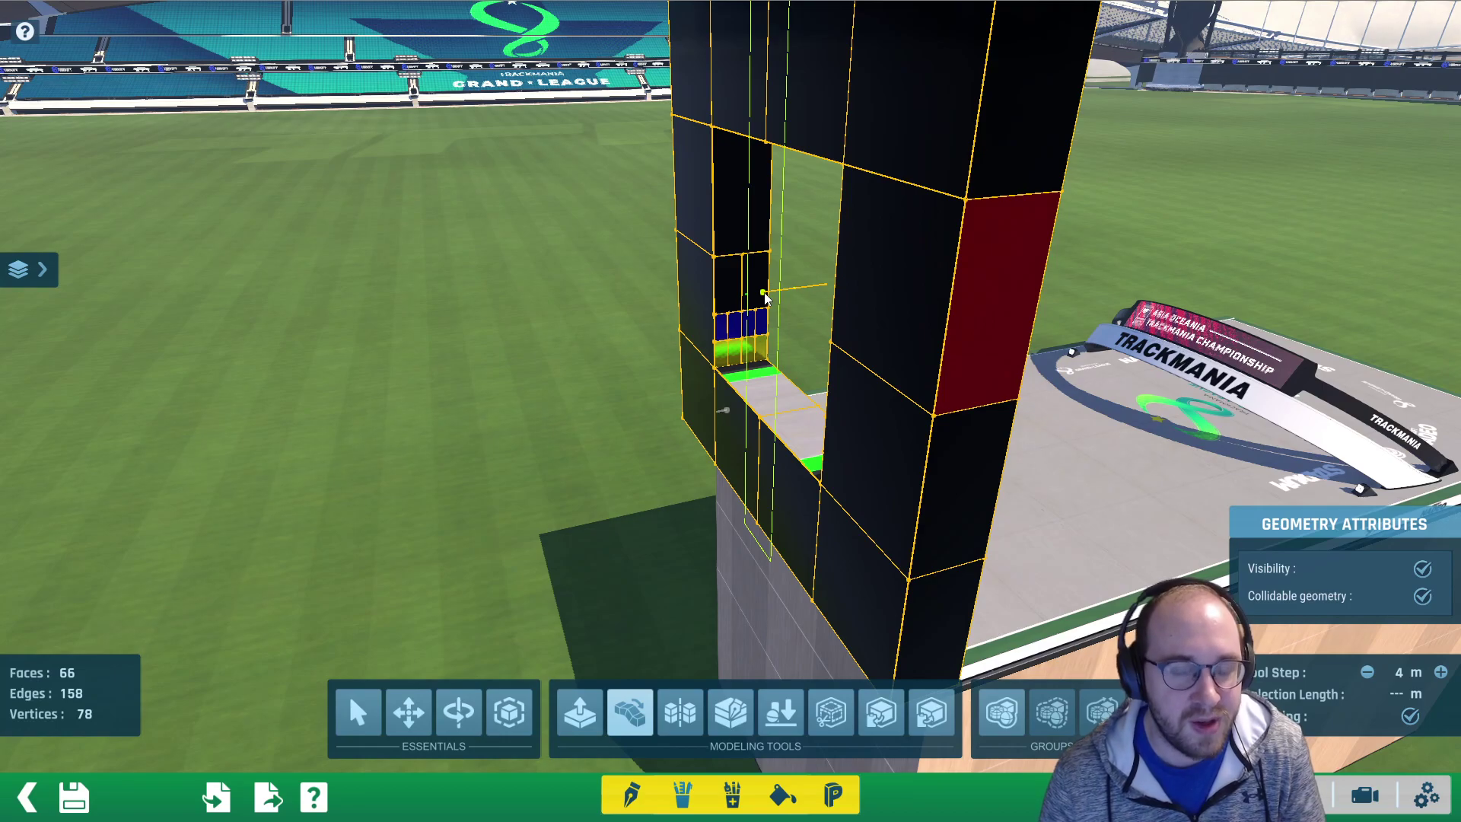
{"action": "scroll", "coordinate": [660, 370], "scroll_direction": "down", "scroll_amount": 3}
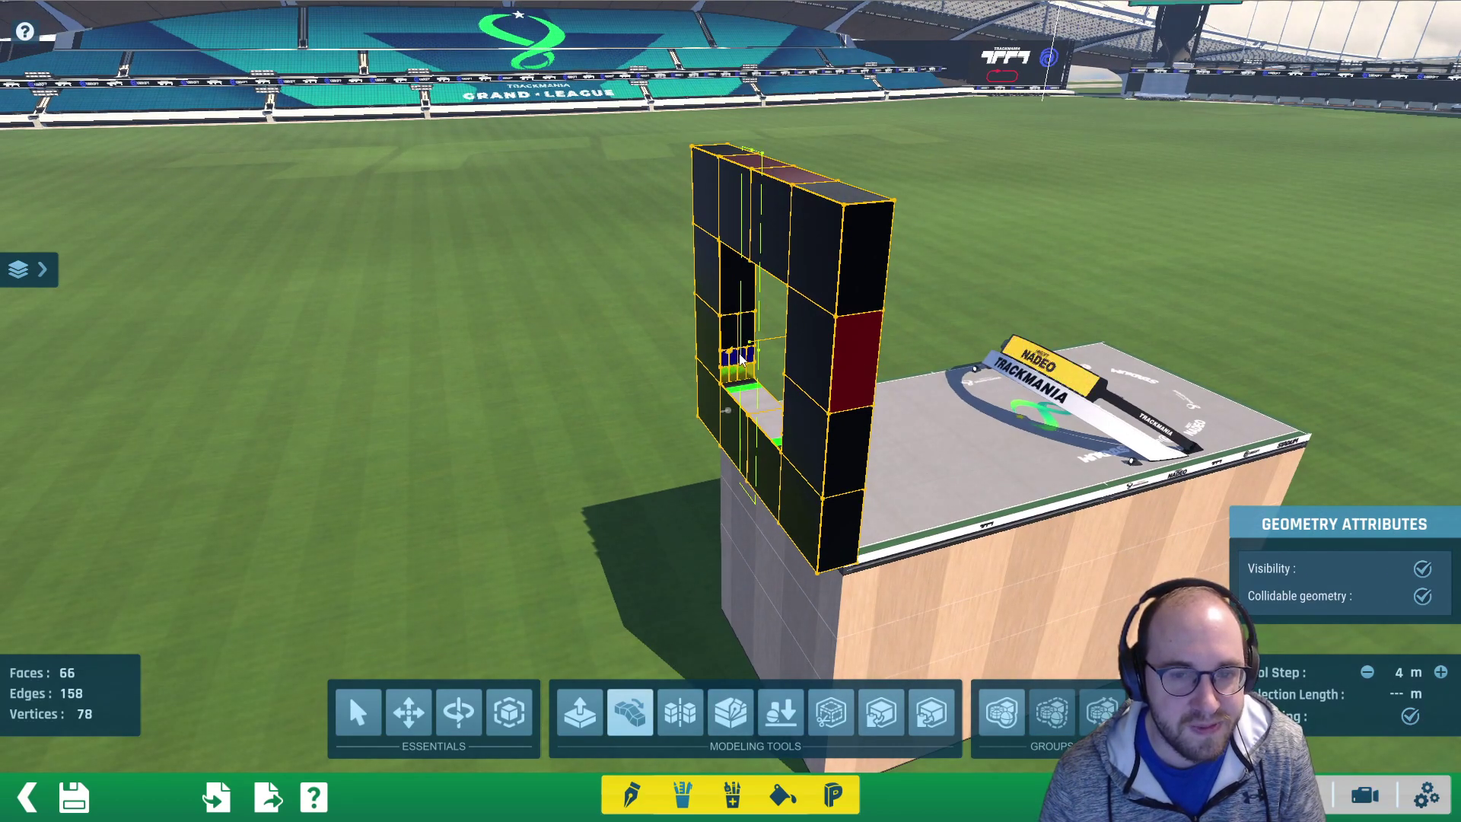
{"action": "left_click_drag", "start_coordinate": [748, 346], "coordinate": [537, 373]}
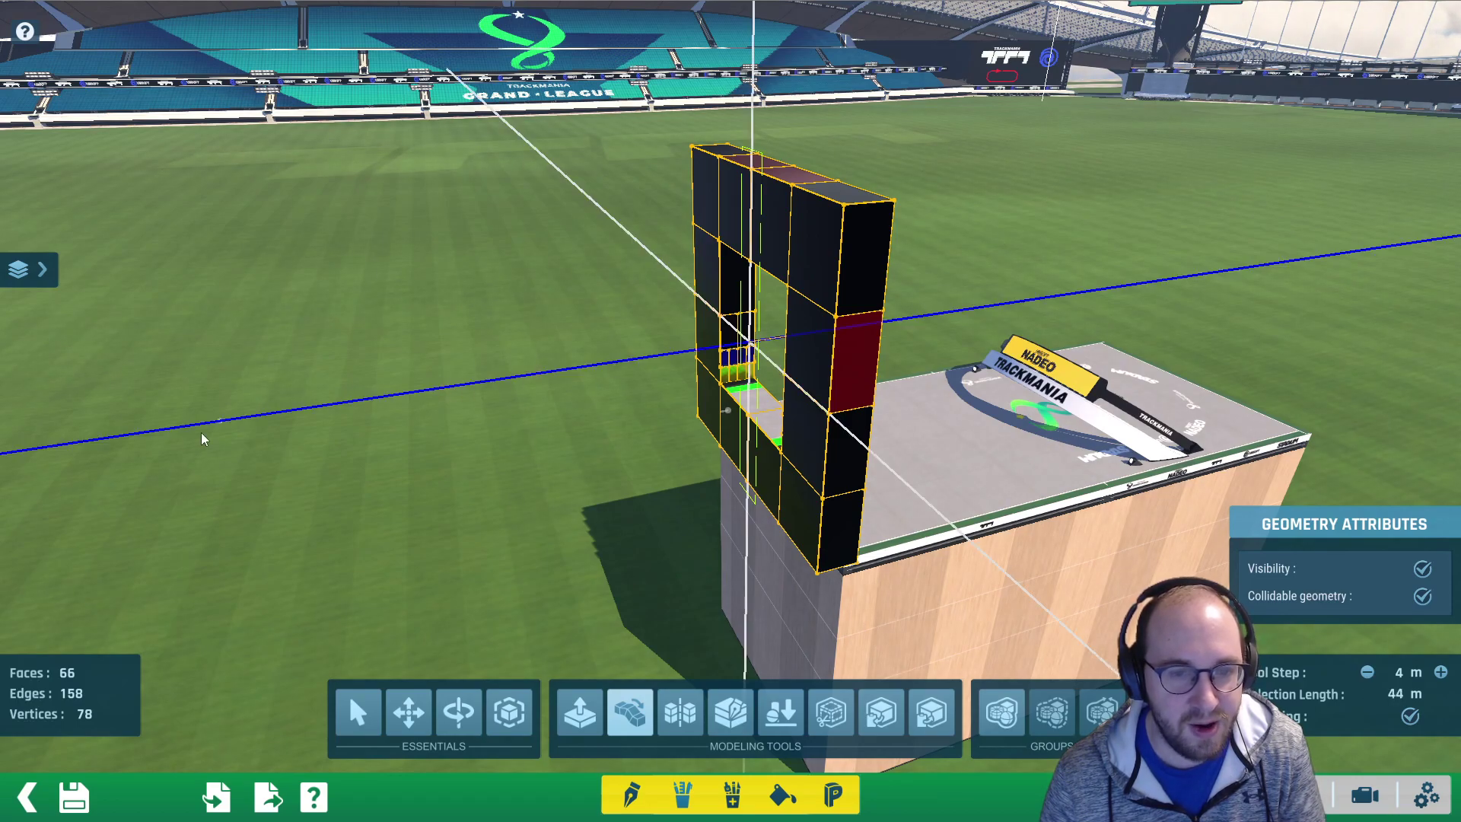
{"action": "left_click", "coordinate": [120, 444]}
Extend the straight tunnel further across the gap until its open end reaches the opposite platform
{"action": "scroll", "coordinate": [126, 466], "scroll_direction": "down", "scroll_amount": 3}
{"action": "right_click_drag", "start_coordinate": [176, 554], "coordinate": [274, 512], "text": "alt"}
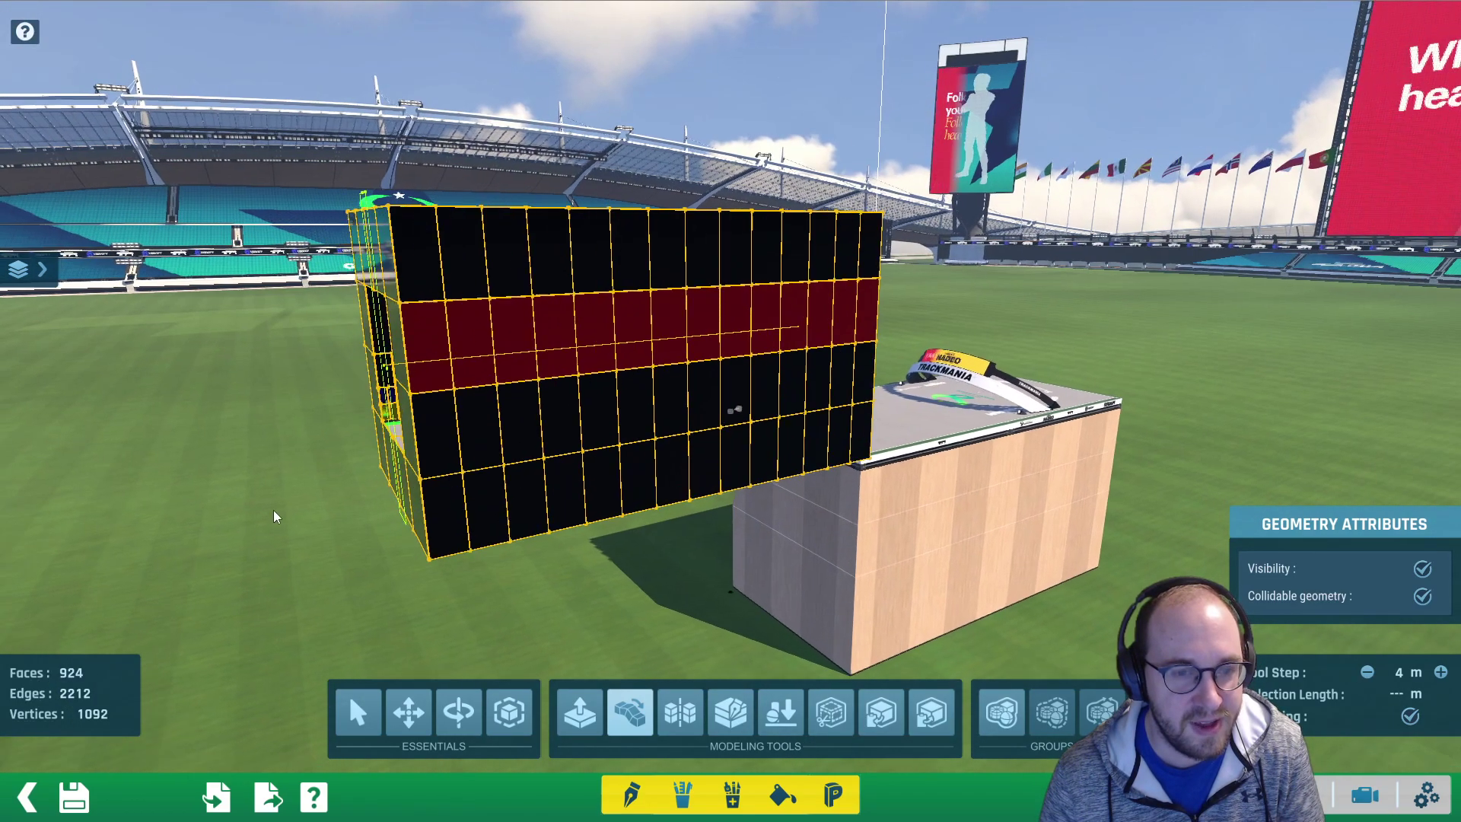
{"action": "left_click_drag", "start_coordinate": [274, 512], "coordinate": [474, 448], "text": "alt"}
{"action": "left_click", "coordinate": [705, 336]}
{"action": "right_click_drag", "start_coordinate": [474, 447], "coordinate": [378, 456], "text": "alt"}
{"action": "left_click_drag", "start_coordinate": [378, 457], "coordinate": [568, 327], "text": "alt"}
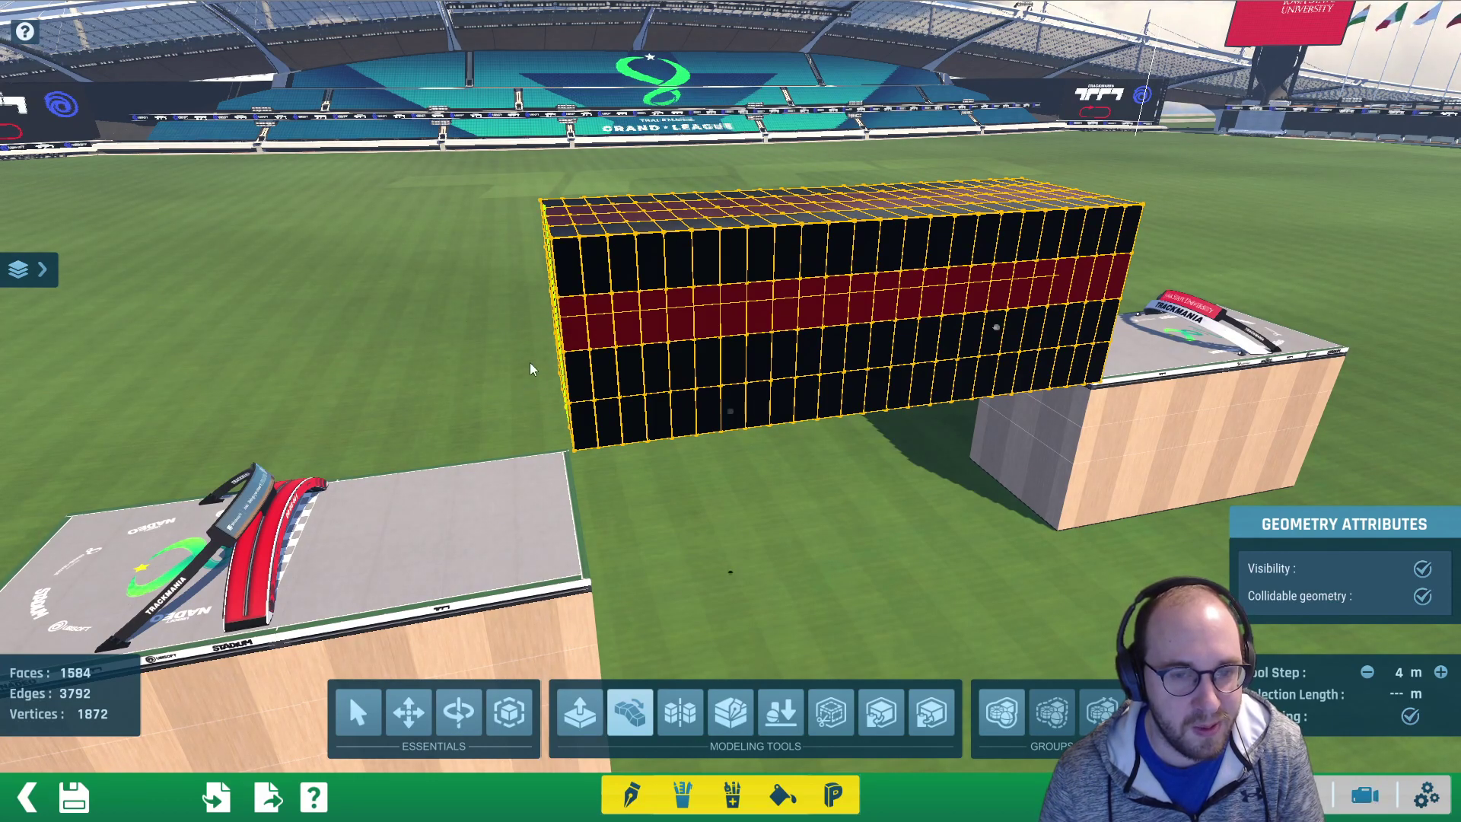
Rotate the deformation guide at the tunnel's open end about the blue ring to bend the tunnel downward in an arch
{"action": "right_click_drag", "start_coordinate": [532, 368], "coordinate": [833, 365]}
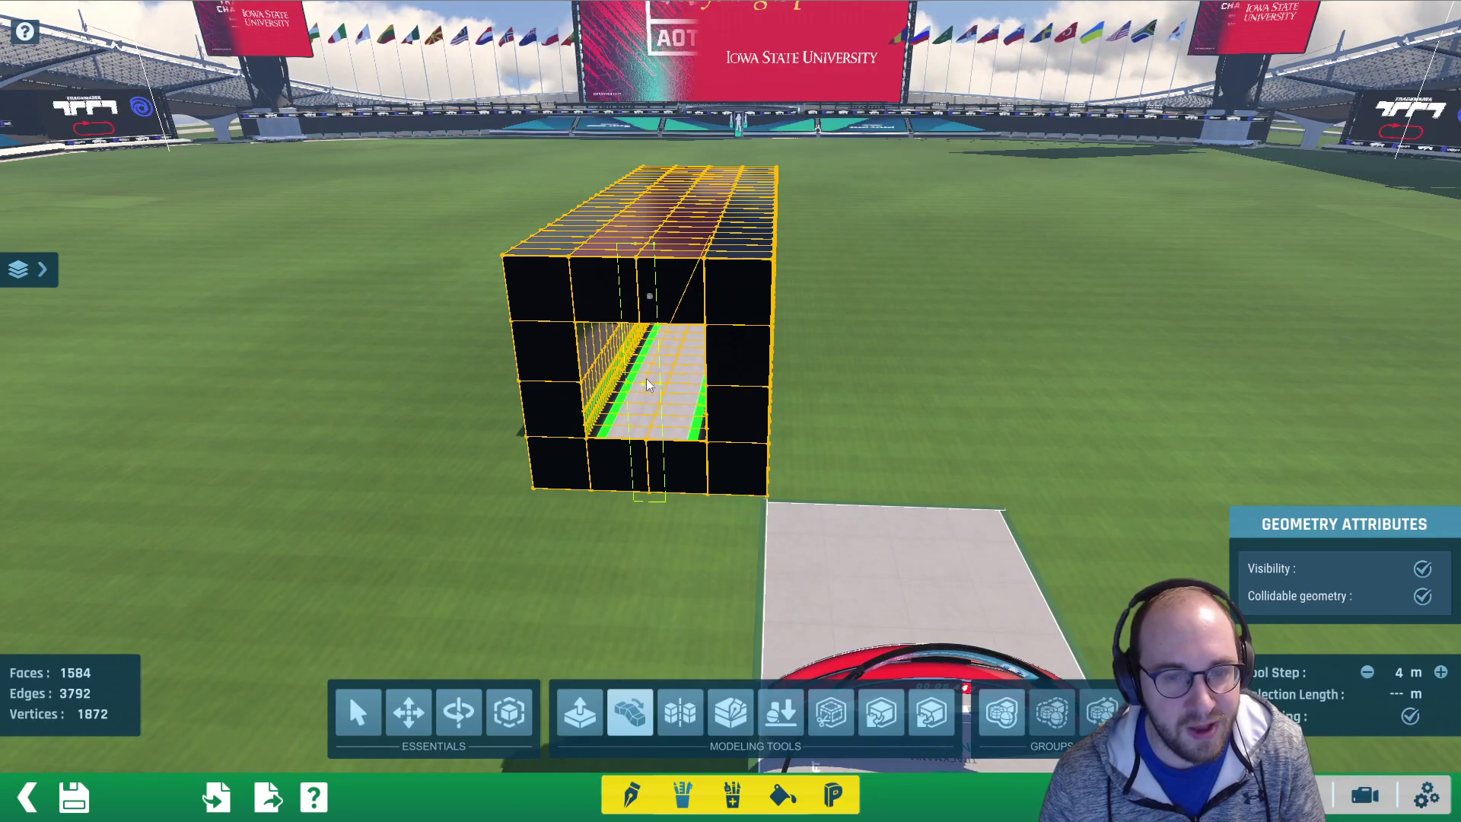
{"action": "scroll", "coordinate": [802, 359], "scroll_direction": "up", "scroll_amount": 5}
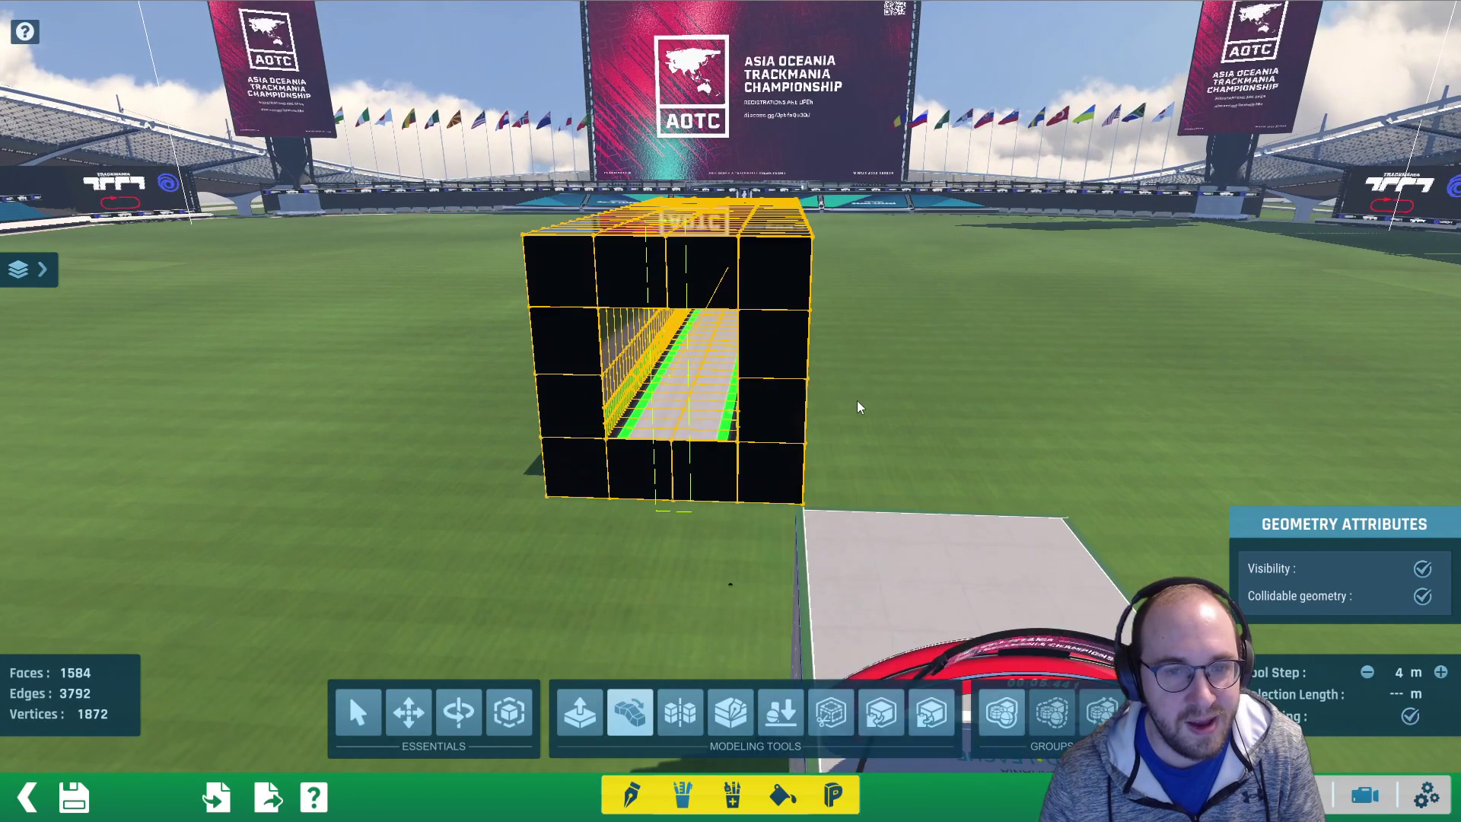
{"action": "right_click_drag", "start_coordinate": [1025, 508], "coordinate": [998, 512]}
{"action": "scroll", "coordinate": [999, 510], "scroll_direction": "down", "scroll_amount": 3}
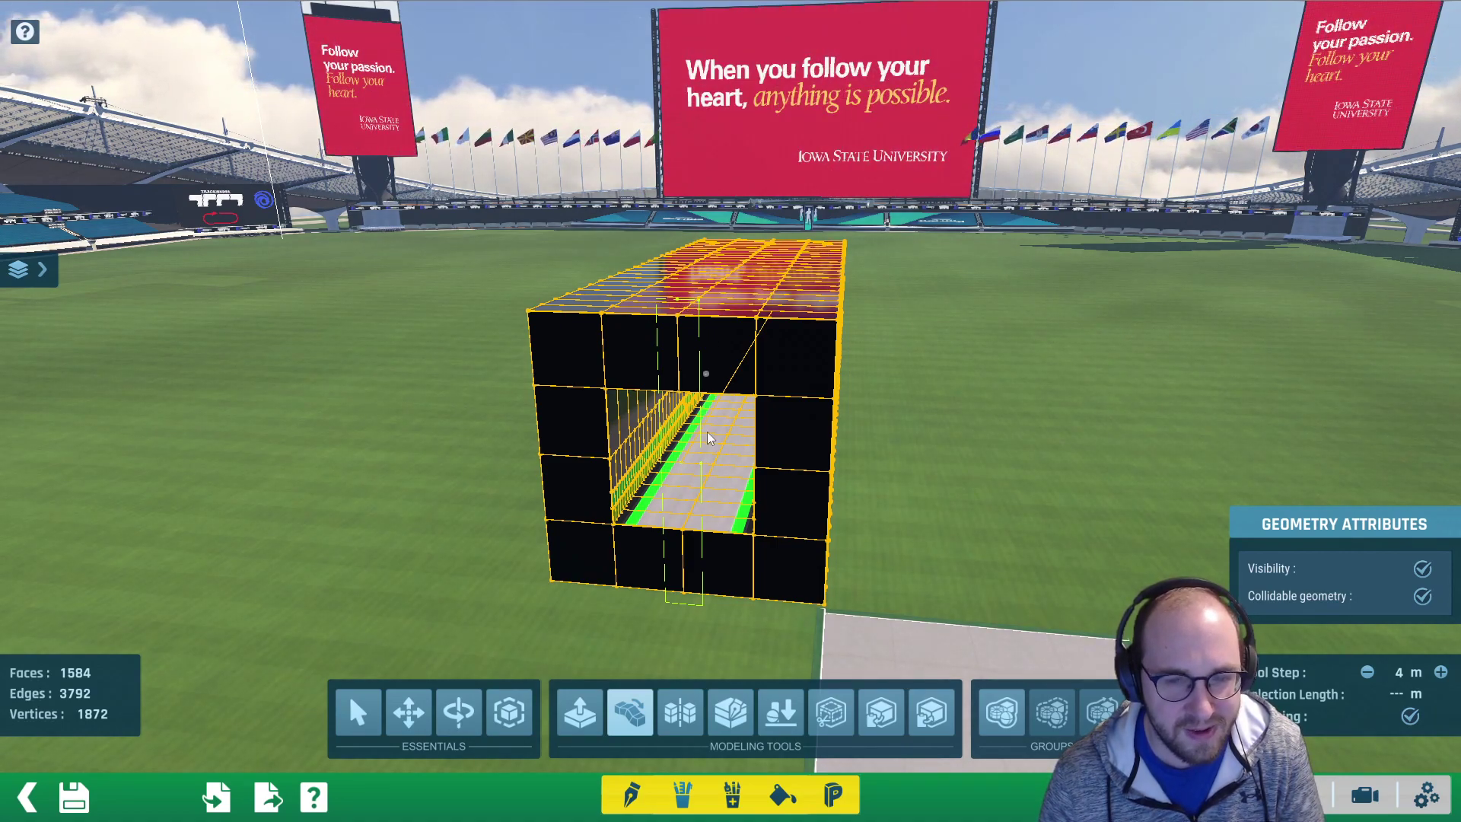
{"action": "left_click", "coordinate": [676, 303]}
{"action": "left_click_drag", "start_coordinate": [609, 473], "coordinate": [607, 539]}
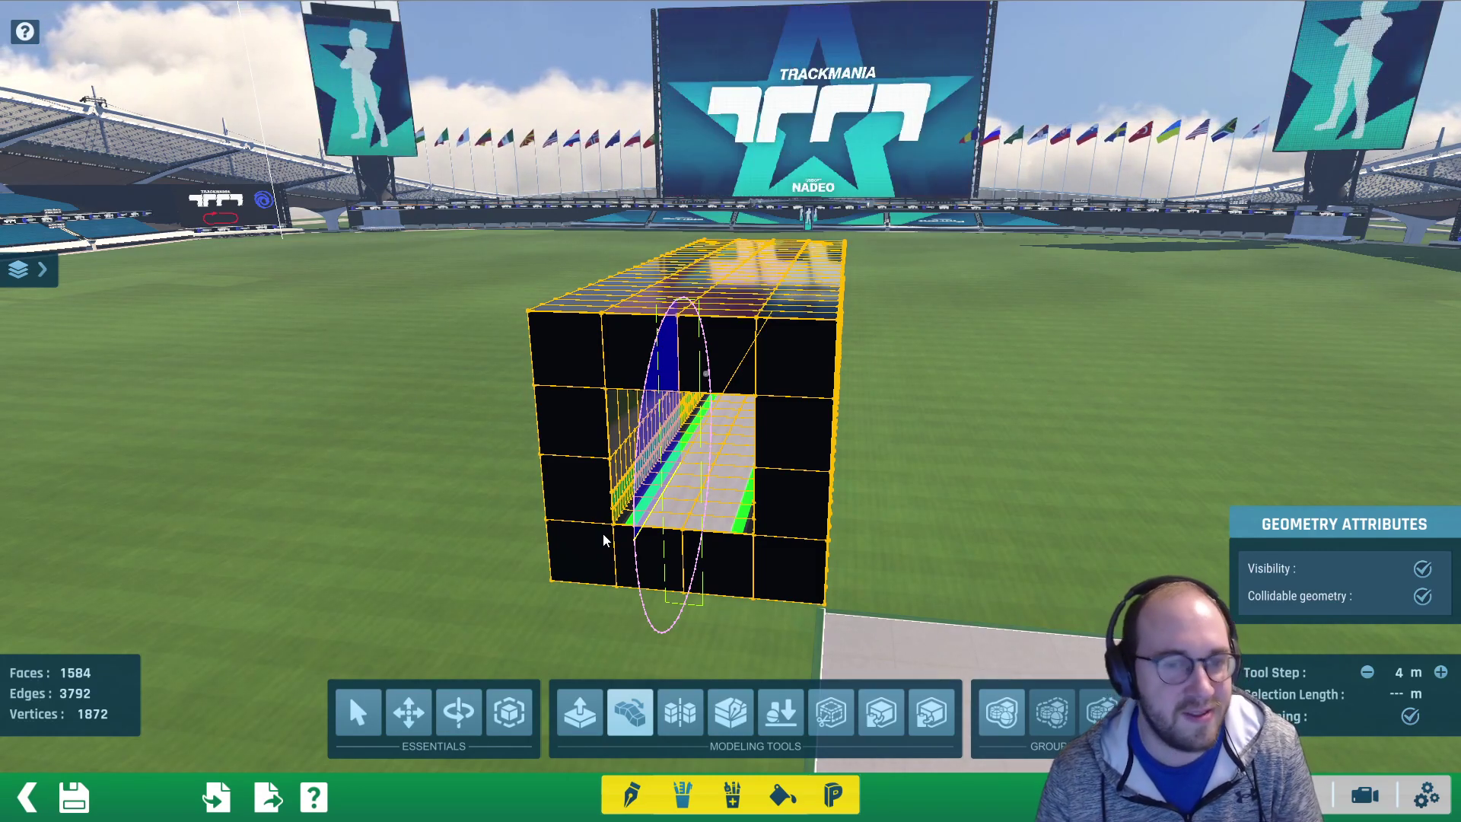
{"action": "left_click_drag", "start_coordinate": [604, 535], "coordinate": [591, 405]}
{"action": "mouse_move", "coordinate": [700, 332]}
{"action": "right_mouse_down", "text": "alt"}
{"action": "mouse_move", "coordinate": [549, 307]}
{"action": "mouse_move", "coordinate": [767, 310]}
{"action": "mouse_move", "coordinate": [715, 311]}
{"action": "mouse_move", "coordinate": [681, 337]}
{"action": "right_mouse_up", "text": "alt"}
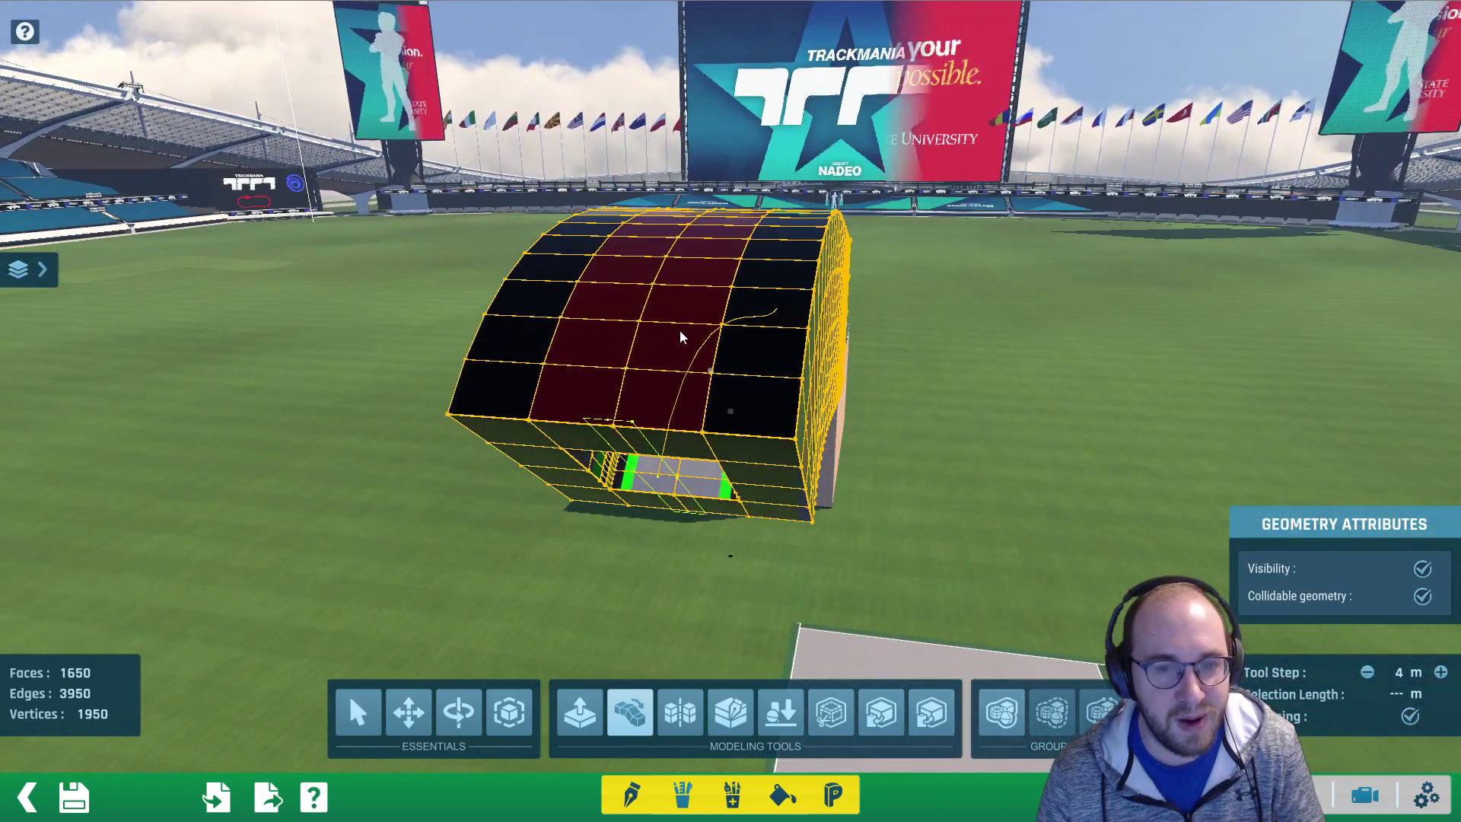
Undo the downward arch so the tunnel is straight again
{"action": "key", "text": "ctrl+z"}
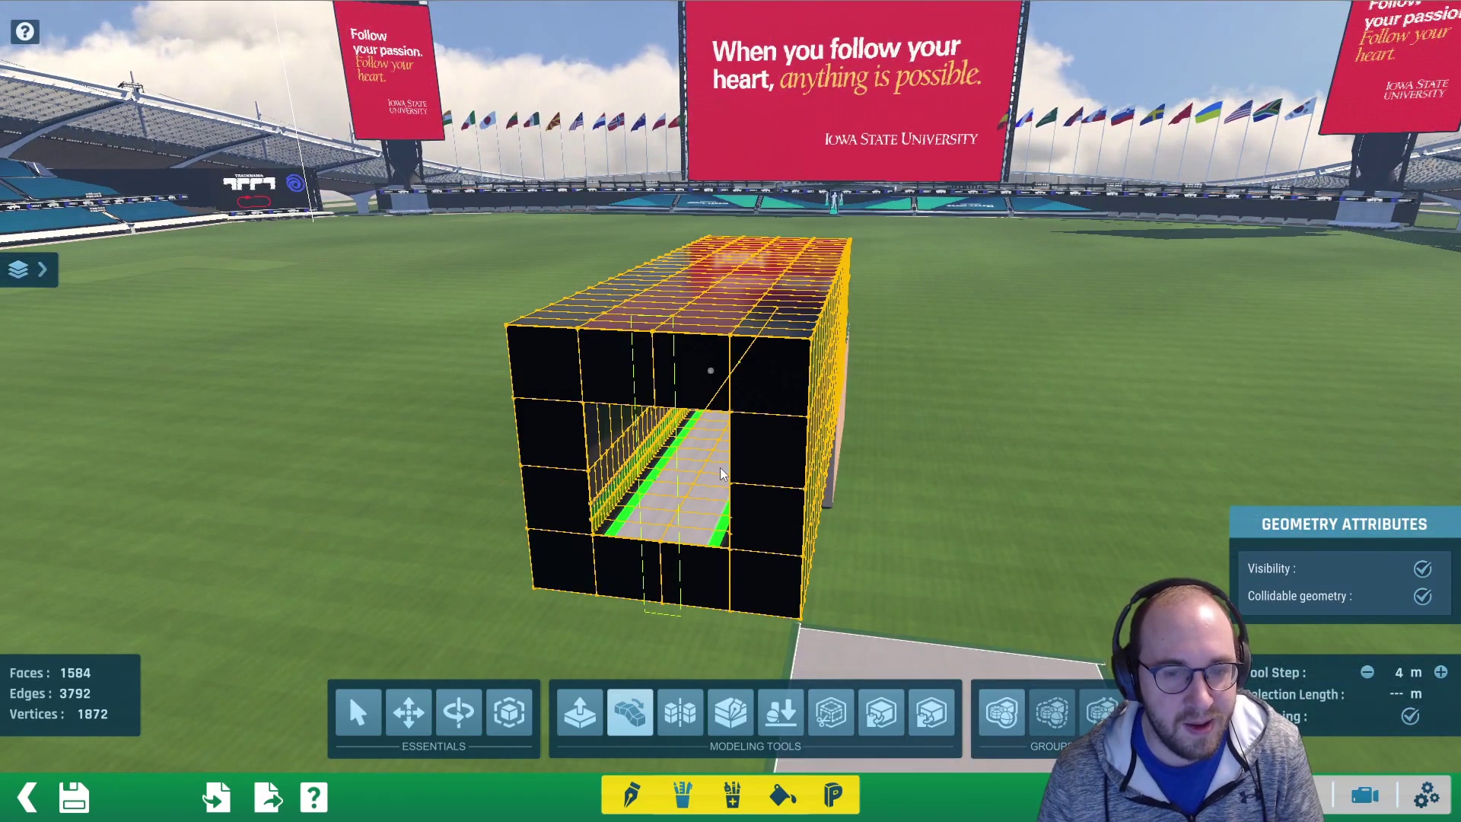
{"action": "right_click_drag", "start_coordinate": [720, 469], "coordinate": [675, 434], "text": "alt"}
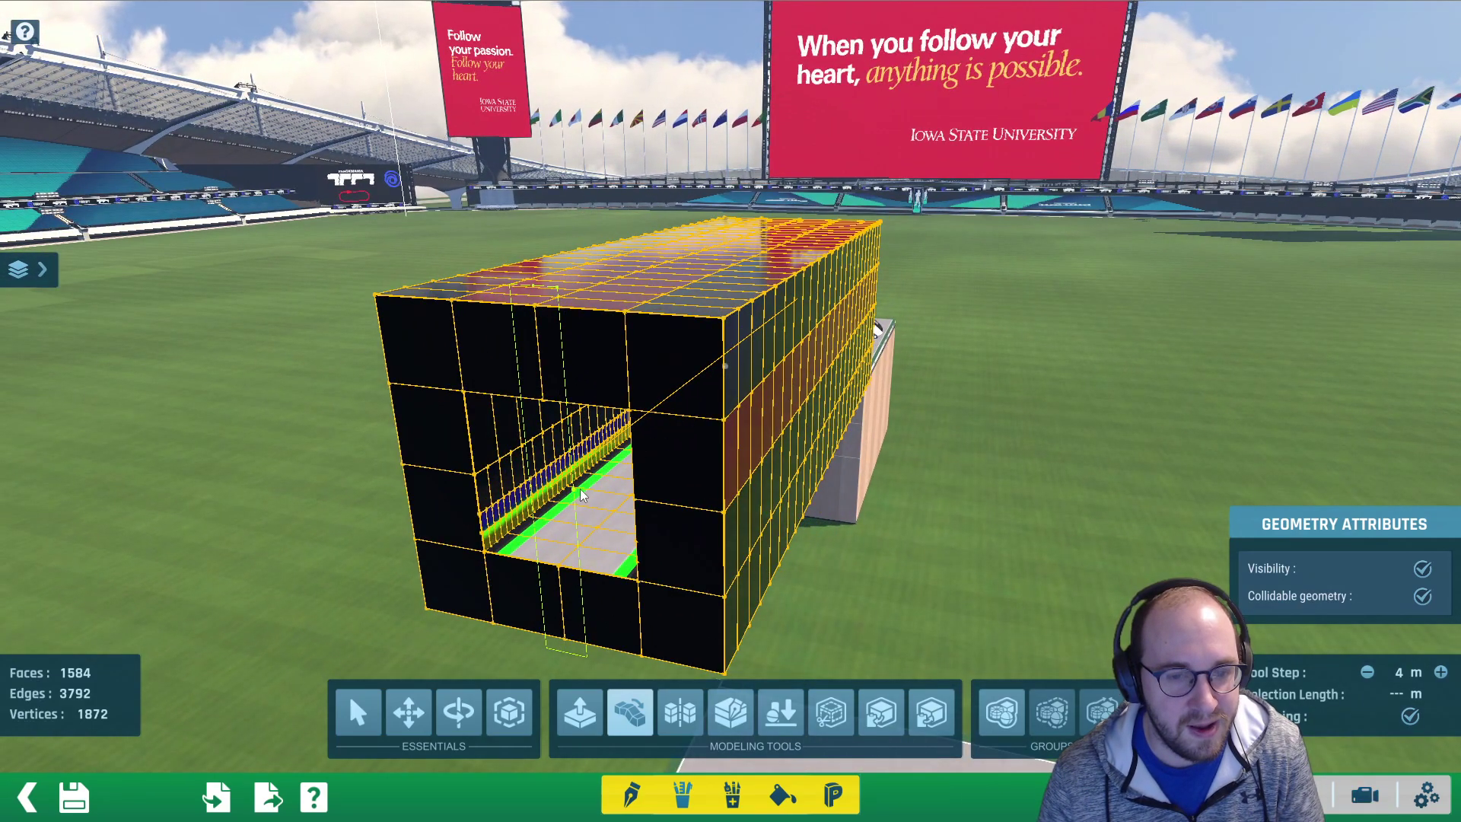
{"action": "right_click_drag", "start_coordinate": [559, 491], "coordinate": [735, 284]}
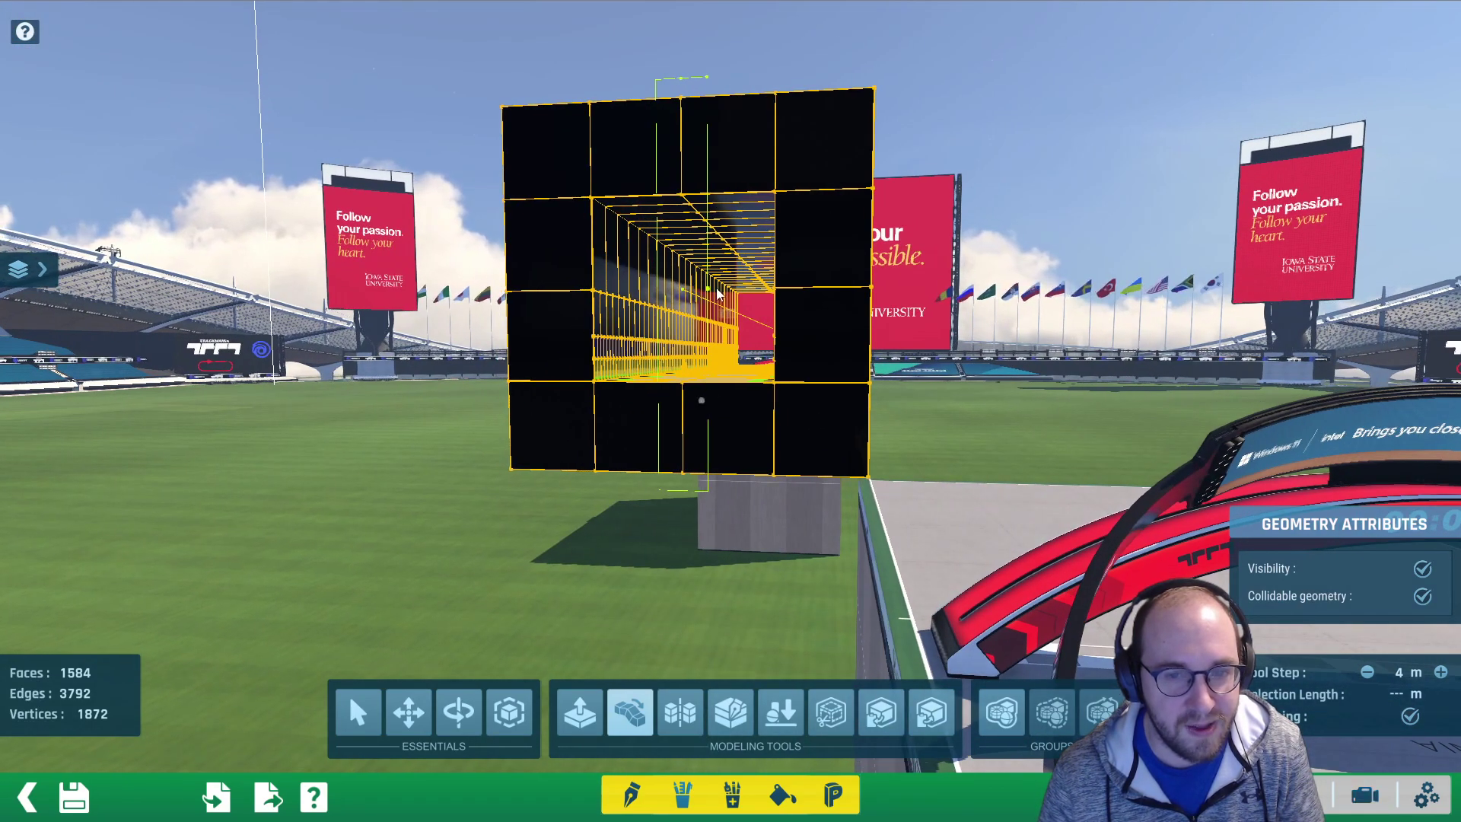
{"action": "middle_click_drag", "start_coordinate": [691, 298], "coordinate": [706, 216]}
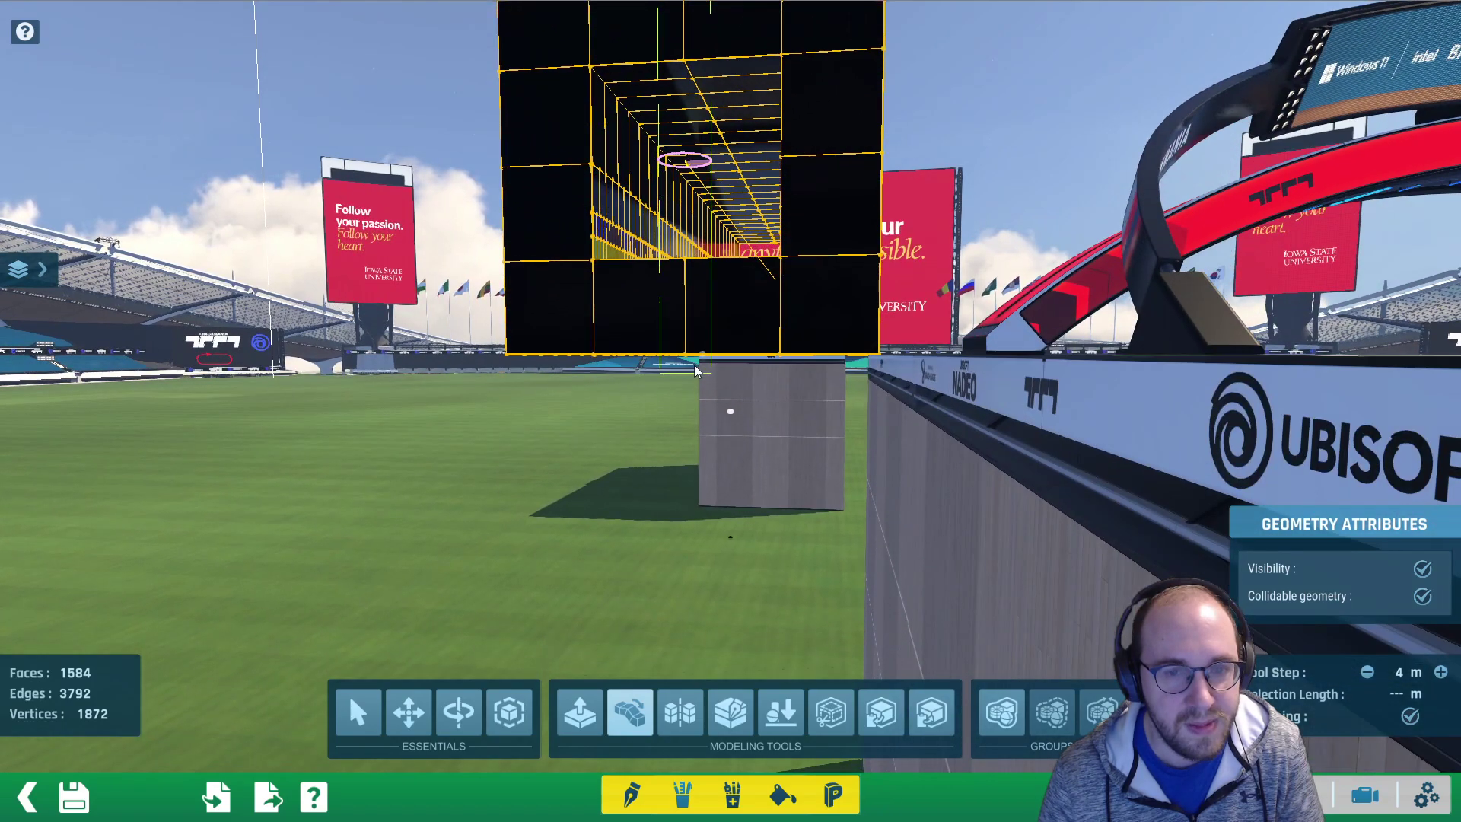
{"action": "scroll", "coordinate": [712, 219], "scroll_direction": "down", "scroll_amount": 1}
{"action": "right_click_drag", "start_coordinate": [736, 206], "coordinate": [868, 269], "text": "alt"}
{"action": "right_click_drag", "start_coordinate": [909, 367], "coordinate": [798, 373]}
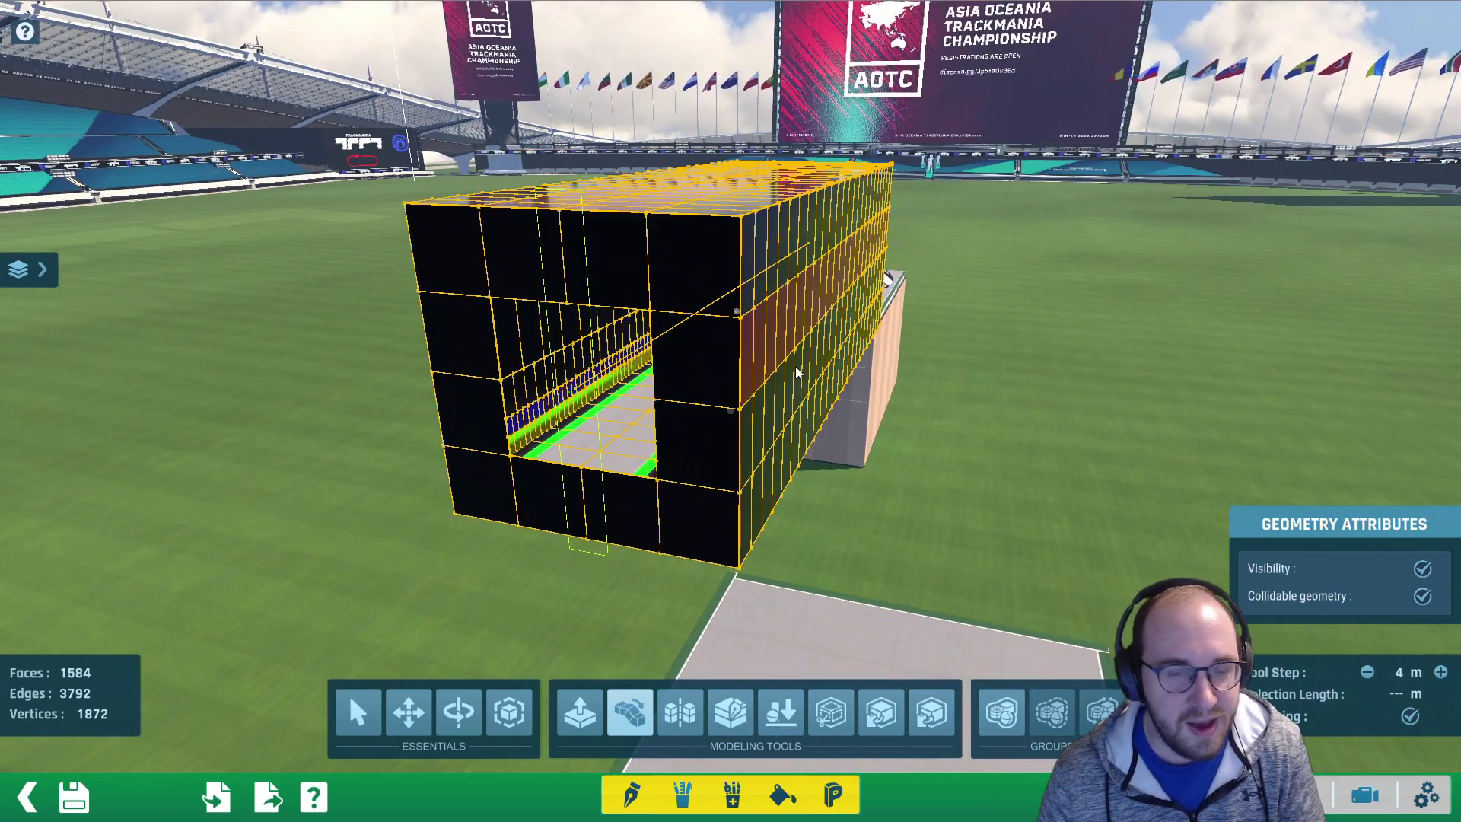
Try twisting the tunnel about its long axis with the end handle and bending it sideways
{"action": "left_click", "coordinate": [587, 199]}
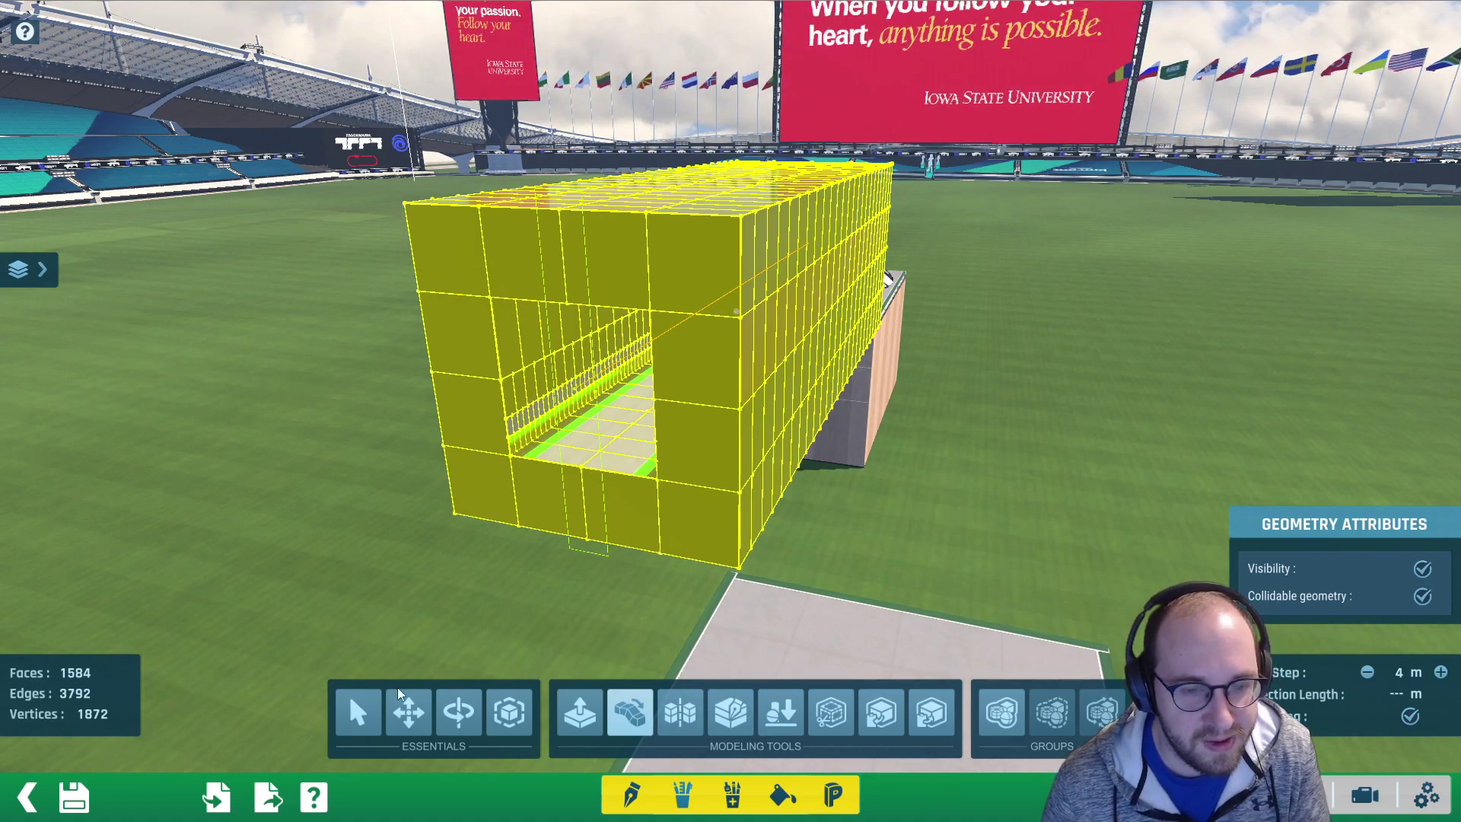
{"action": "right_click_drag", "start_coordinate": [621, 251], "coordinate": [693, 370]}
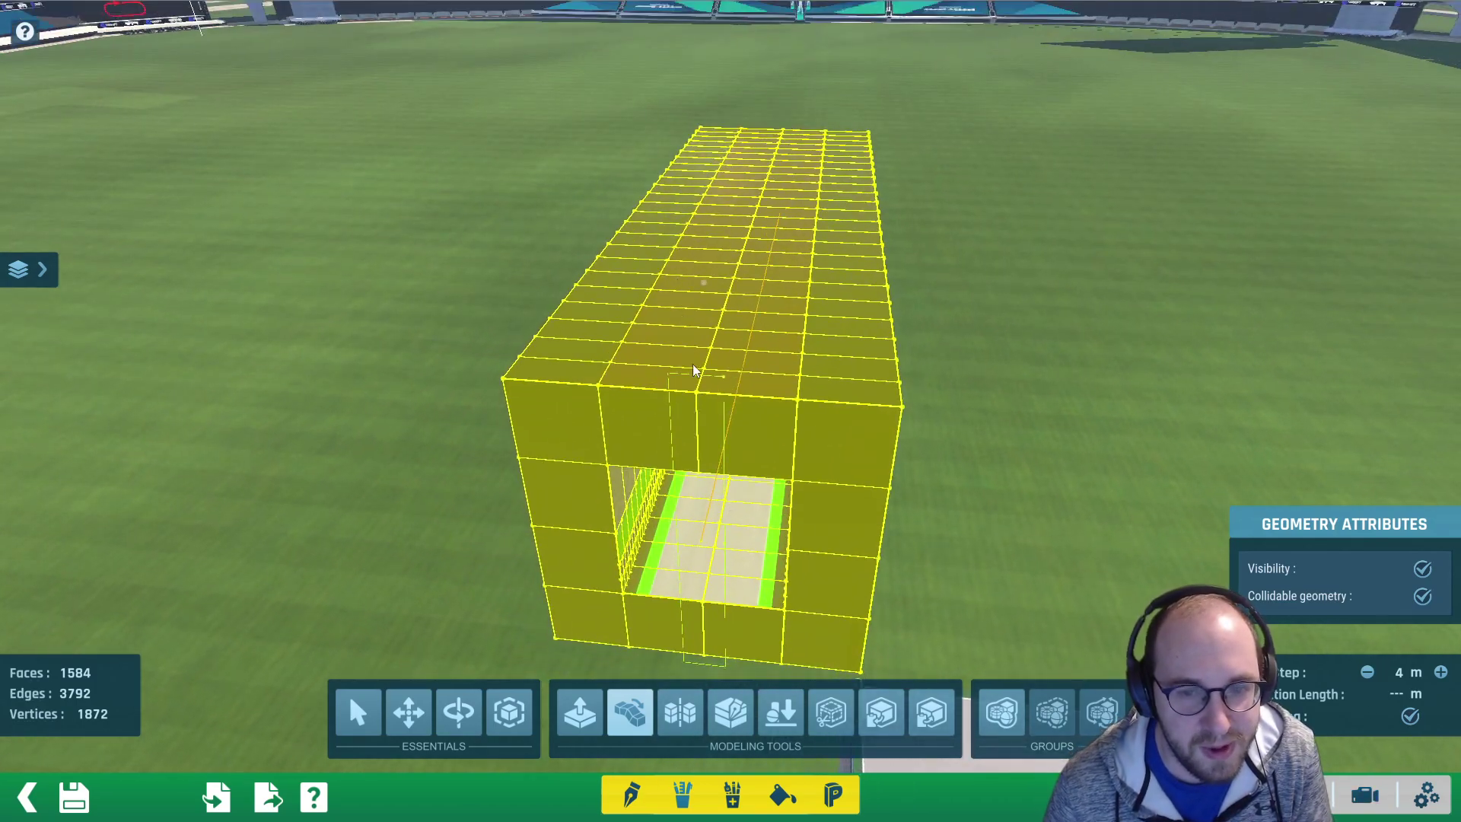
{"action": "left_click", "coordinate": [723, 376]}
{"action": "left_click", "coordinate": [833, 442]}
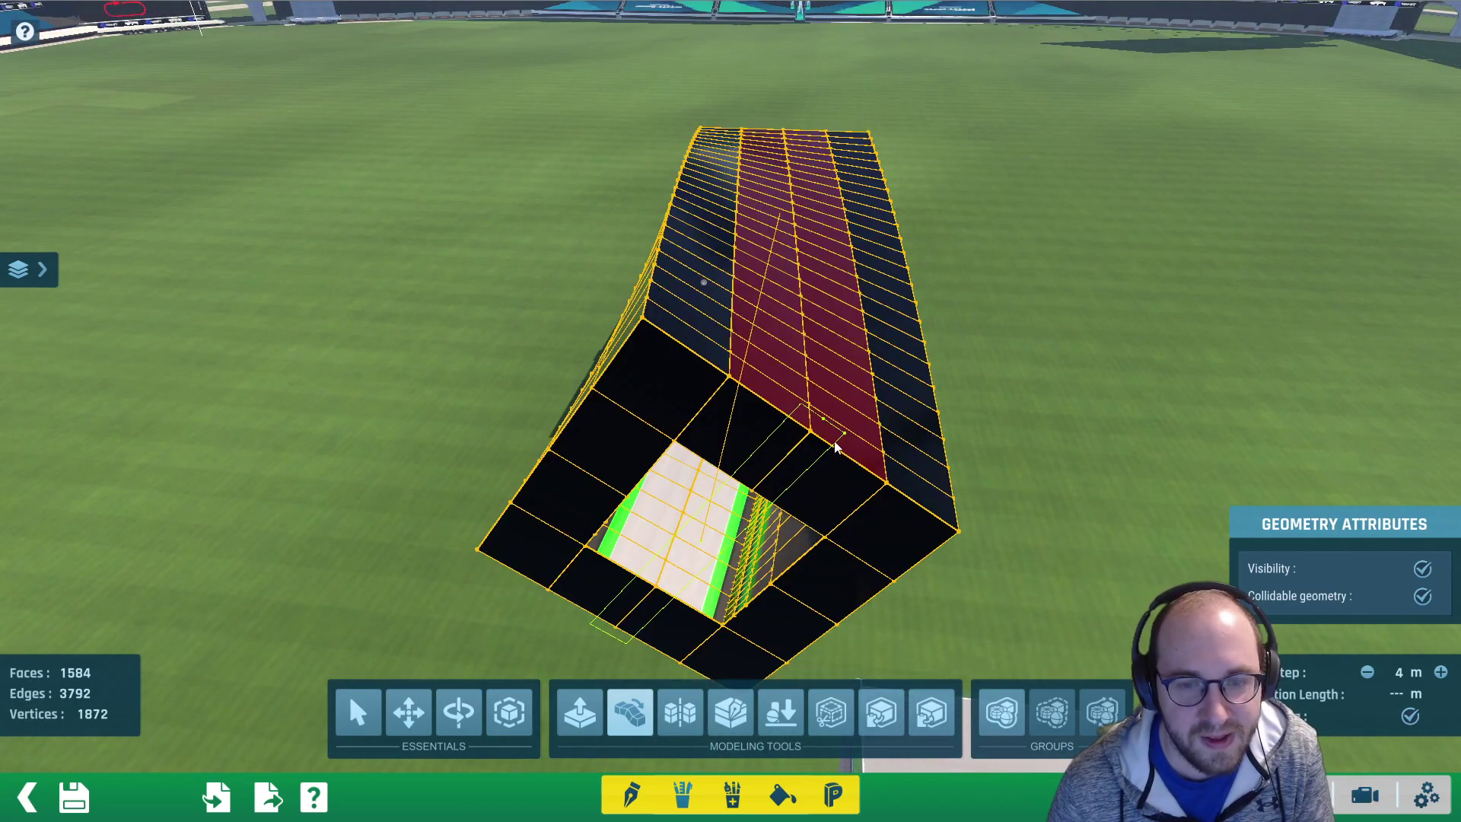
{"action": "right_click_drag", "start_coordinate": [833, 430], "coordinate": [852, 392]}
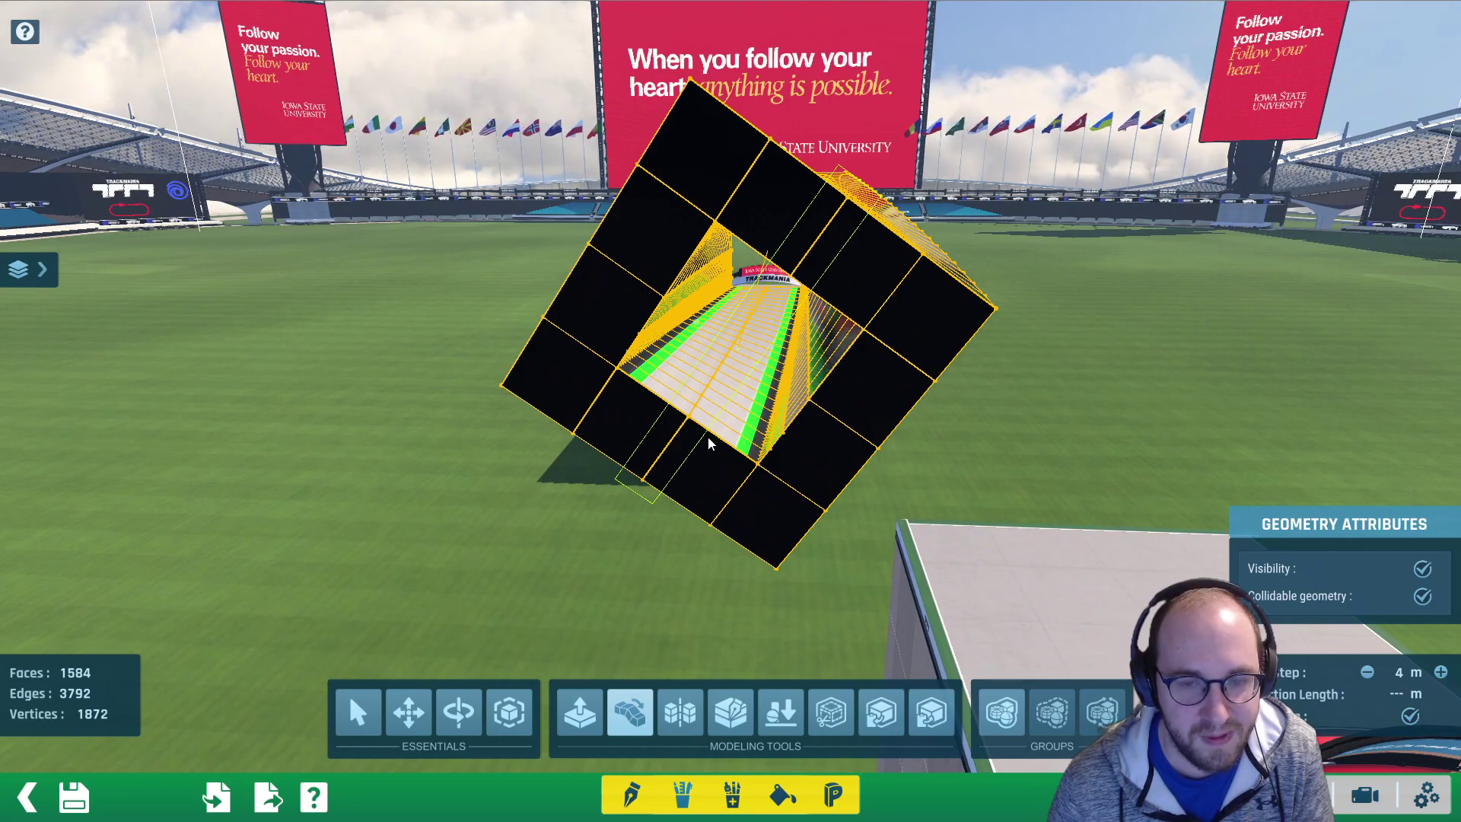
{"action": "right_click_drag", "start_coordinate": [767, 287], "coordinate": [598, 348]}
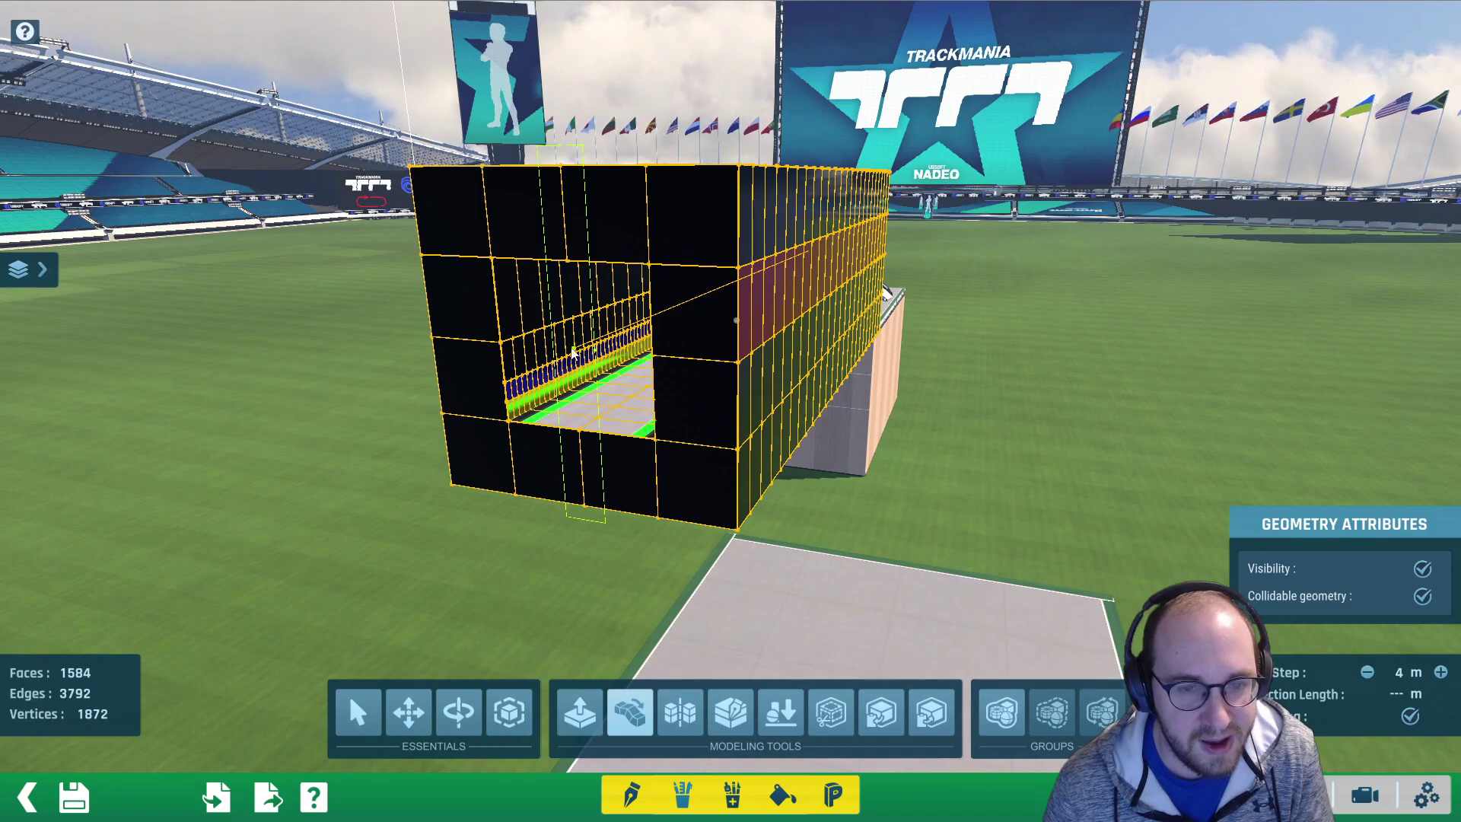
{"action": "left_click", "coordinate": [662, 369]}
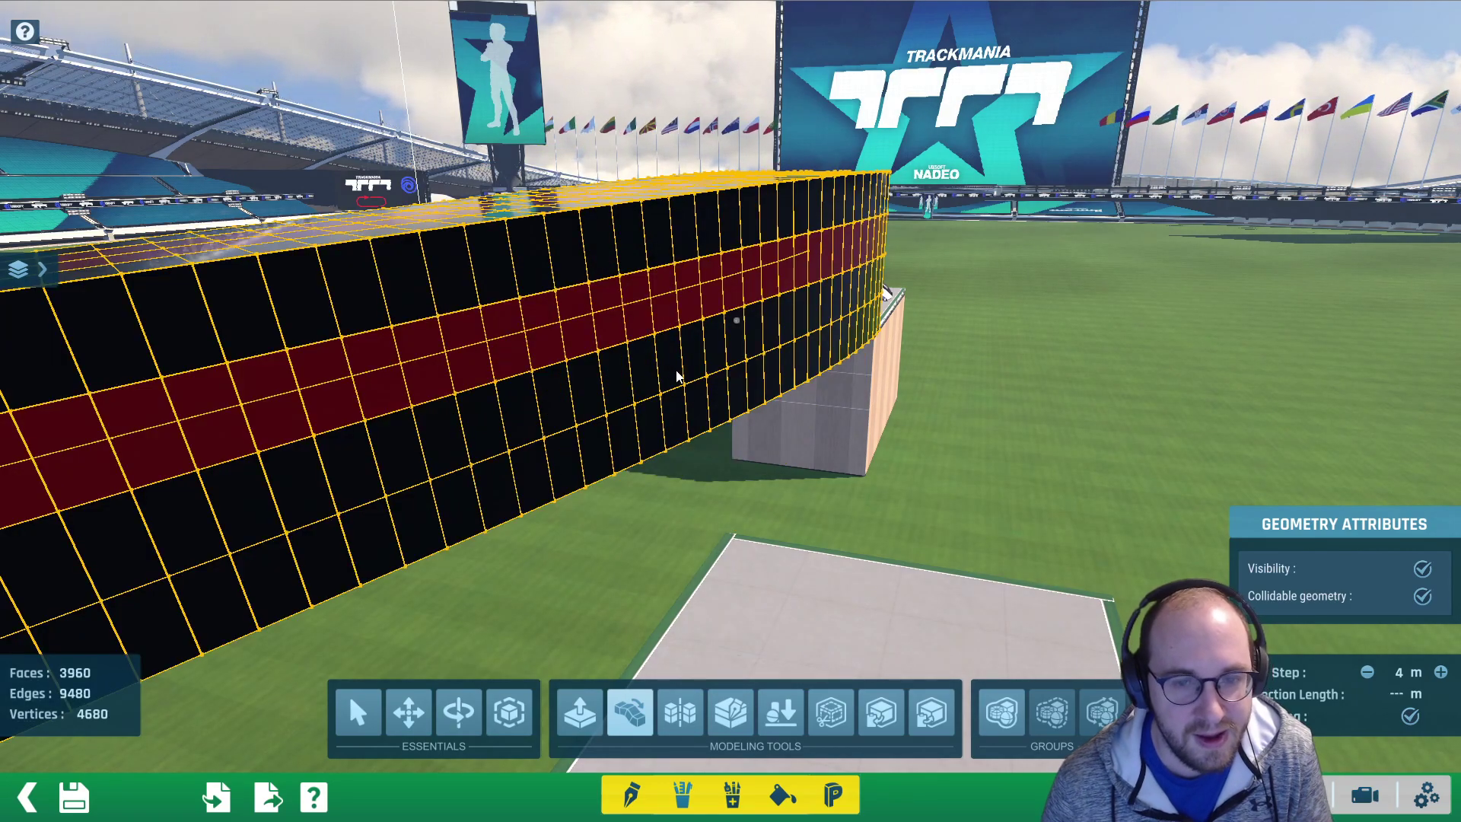
{"action": "key", "text": "ctrl+z"}
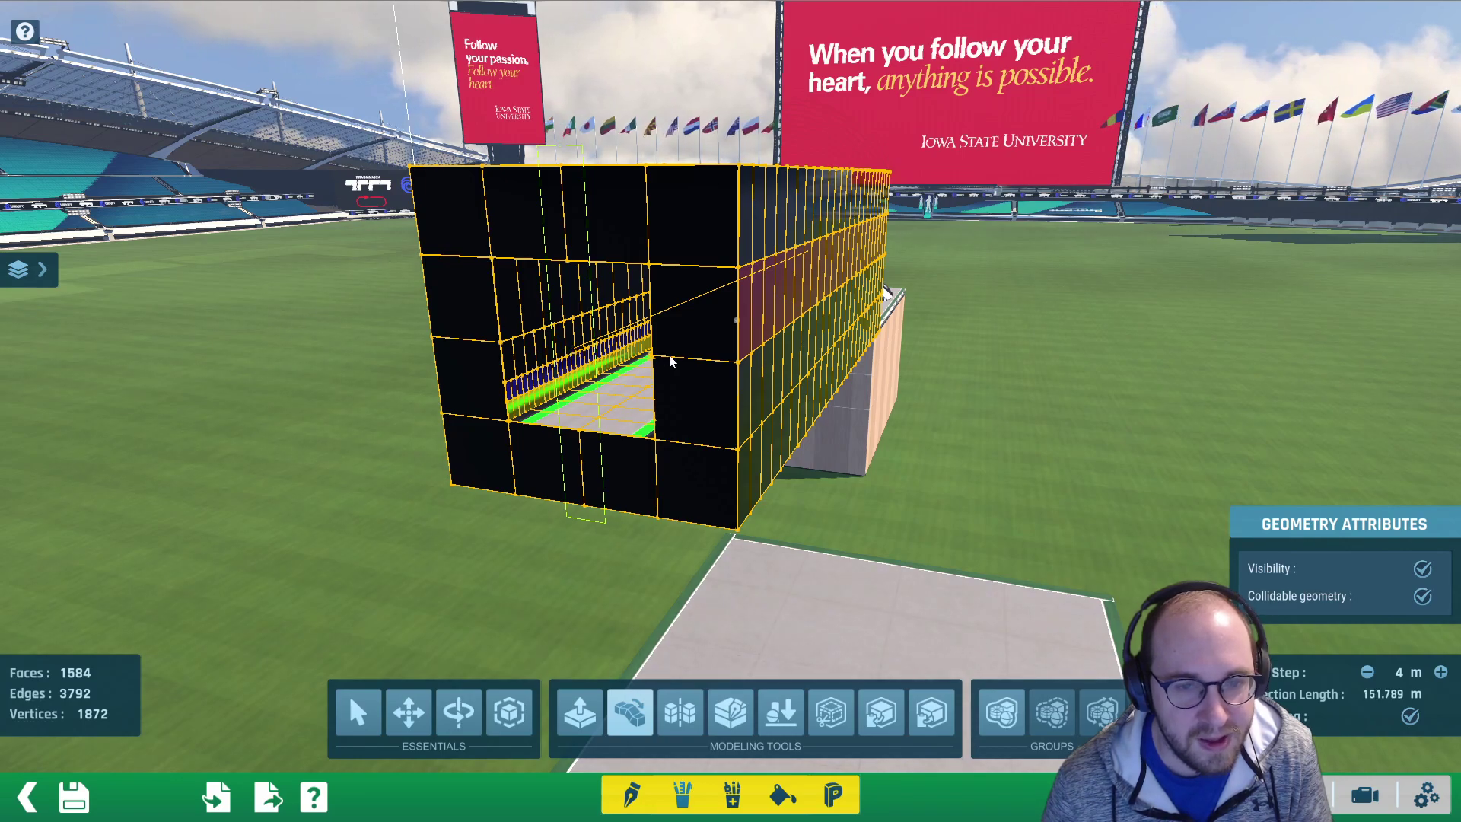
Shift the tunnel's open end sideways so the tunnel curves in an S and its opening meets the near platform
{"action": "left_click", "coordinate": [717, 375]}
{"action": "left_click", "coordinate": [934, 392]}
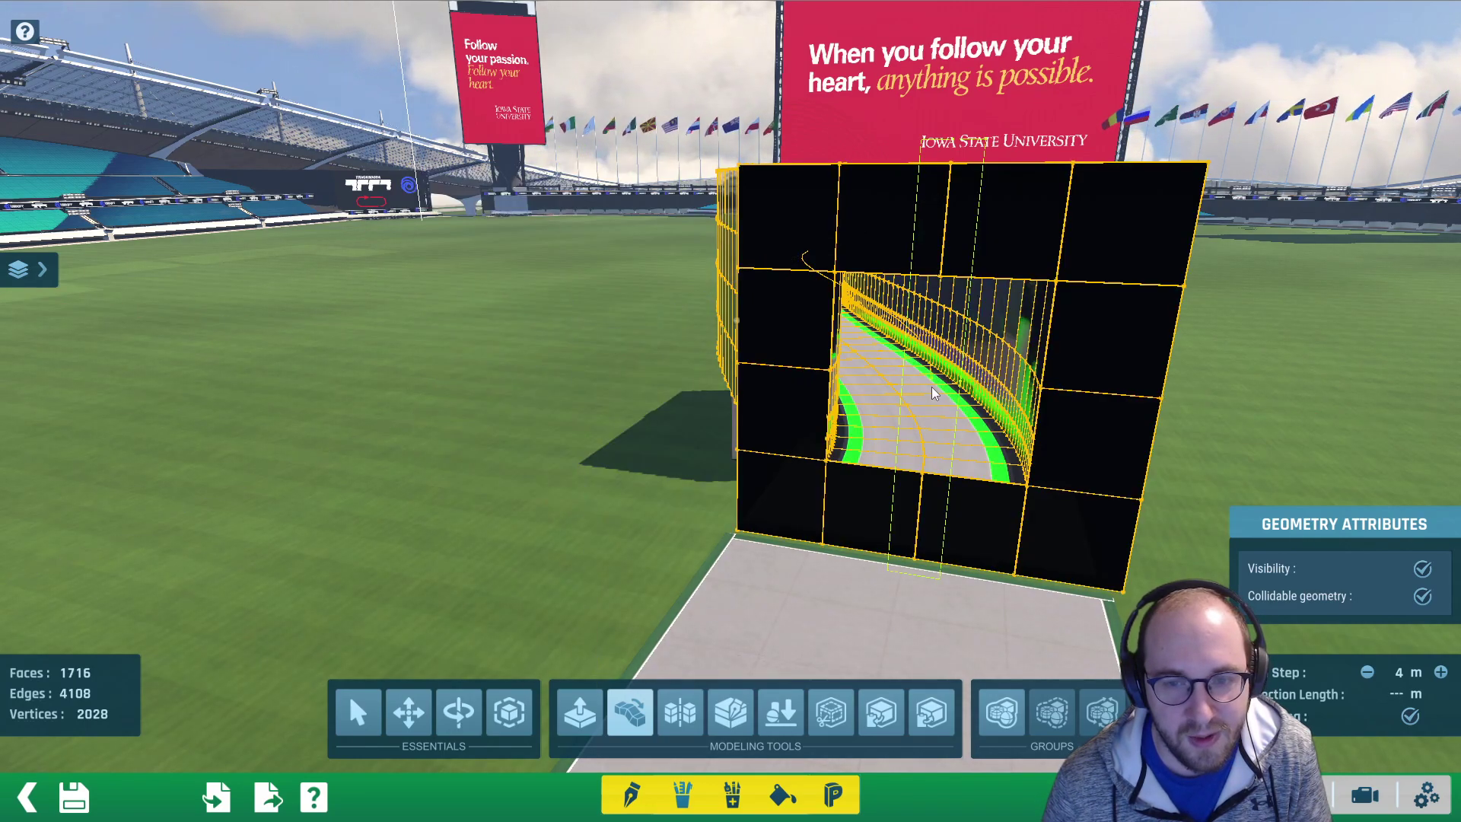
{"action": "right_click_drag", "start_coordinate": [1044, 413], "coordinate": [879, 339], "text": "alt"}
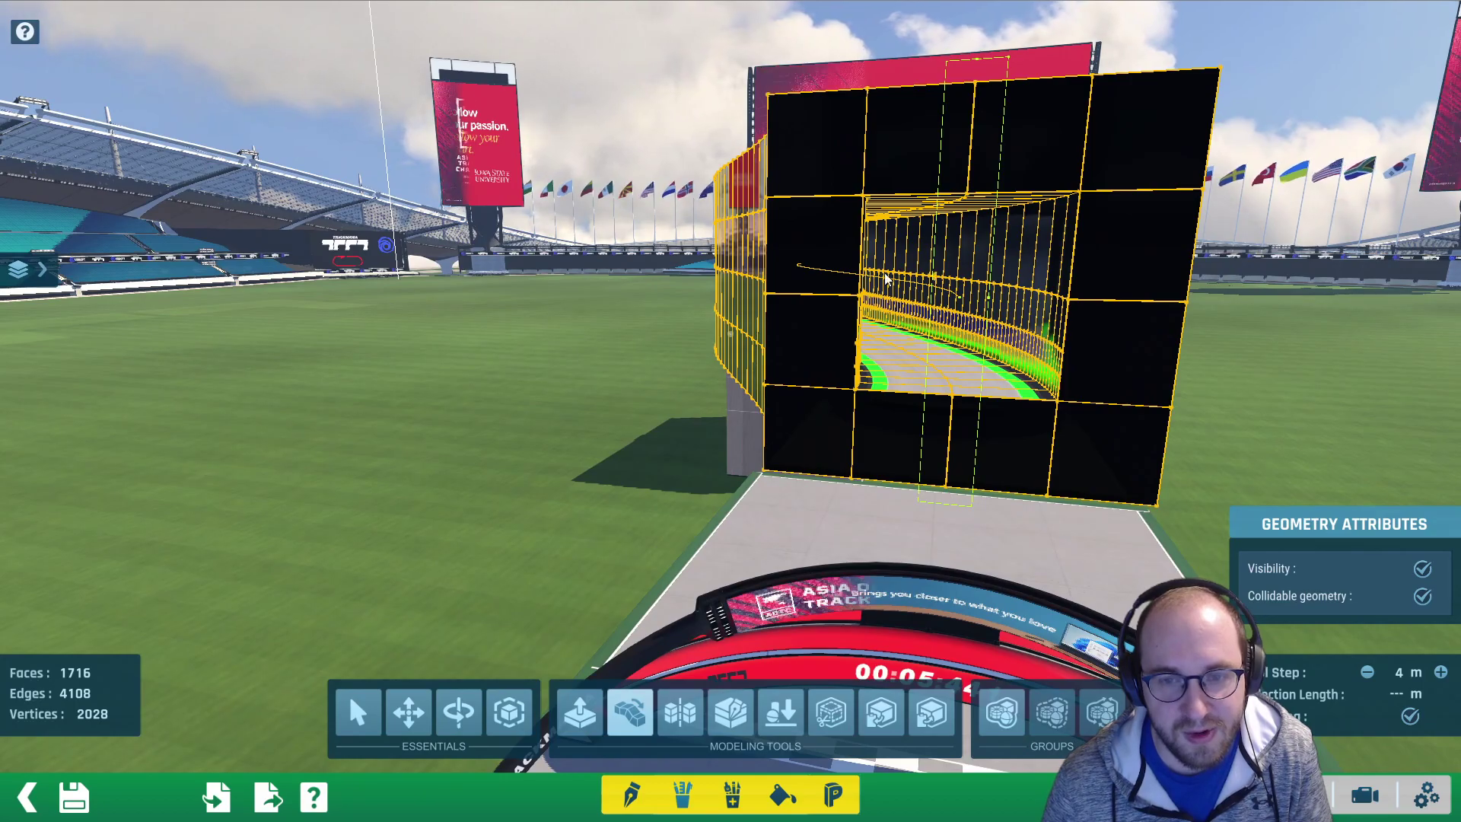
{"action": "right_click_drag", "start_coordinate": [1056, 431], "coordinate": [871, 295], "text": "alt"}
{"action": "scroll", "coordinate": [961, 463], "scroll_direction": "up", "scroll_amount": 1}
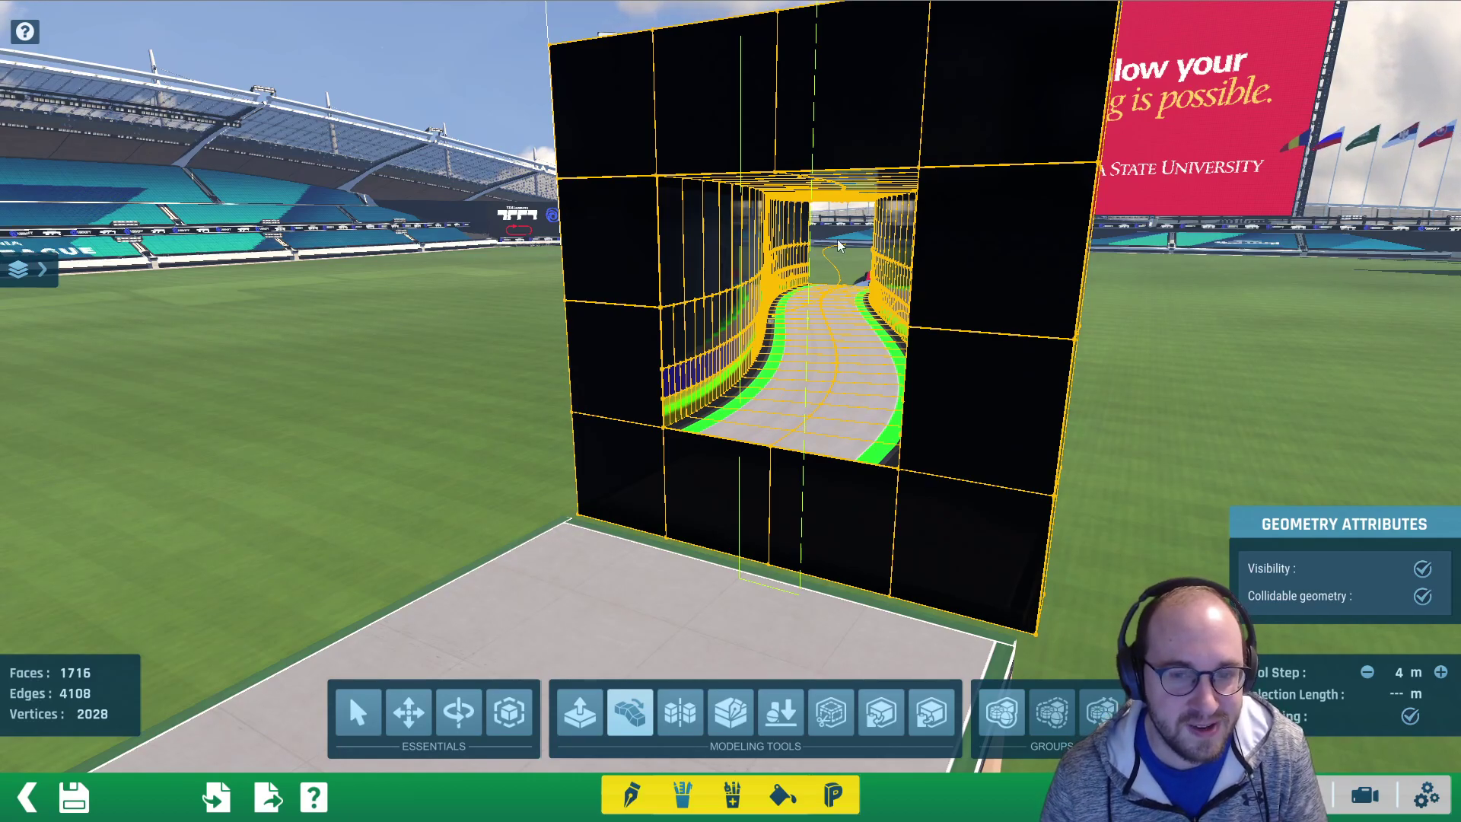
{"action": "scroll", "coordinate": [852, 287], "scroll_direction": "down", "scroll_amount": 5}
{"action": "right_click_drag", "start_coordinate": [852, 286], "coordinate": [743, 416]}
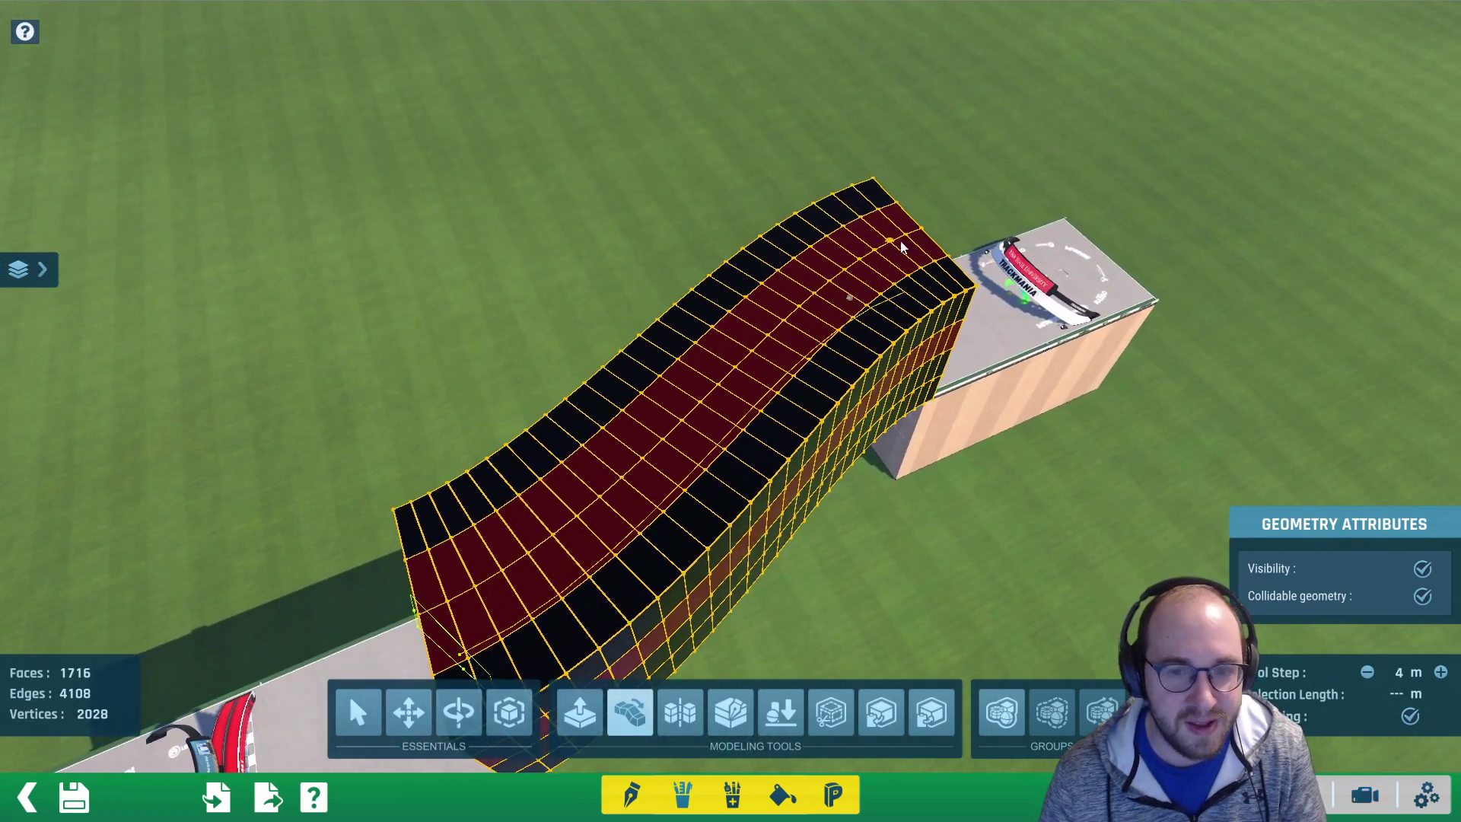
{"action": "right_click_drag", "start_coordinate": [769, 339], "coordinate": [328, 255]}
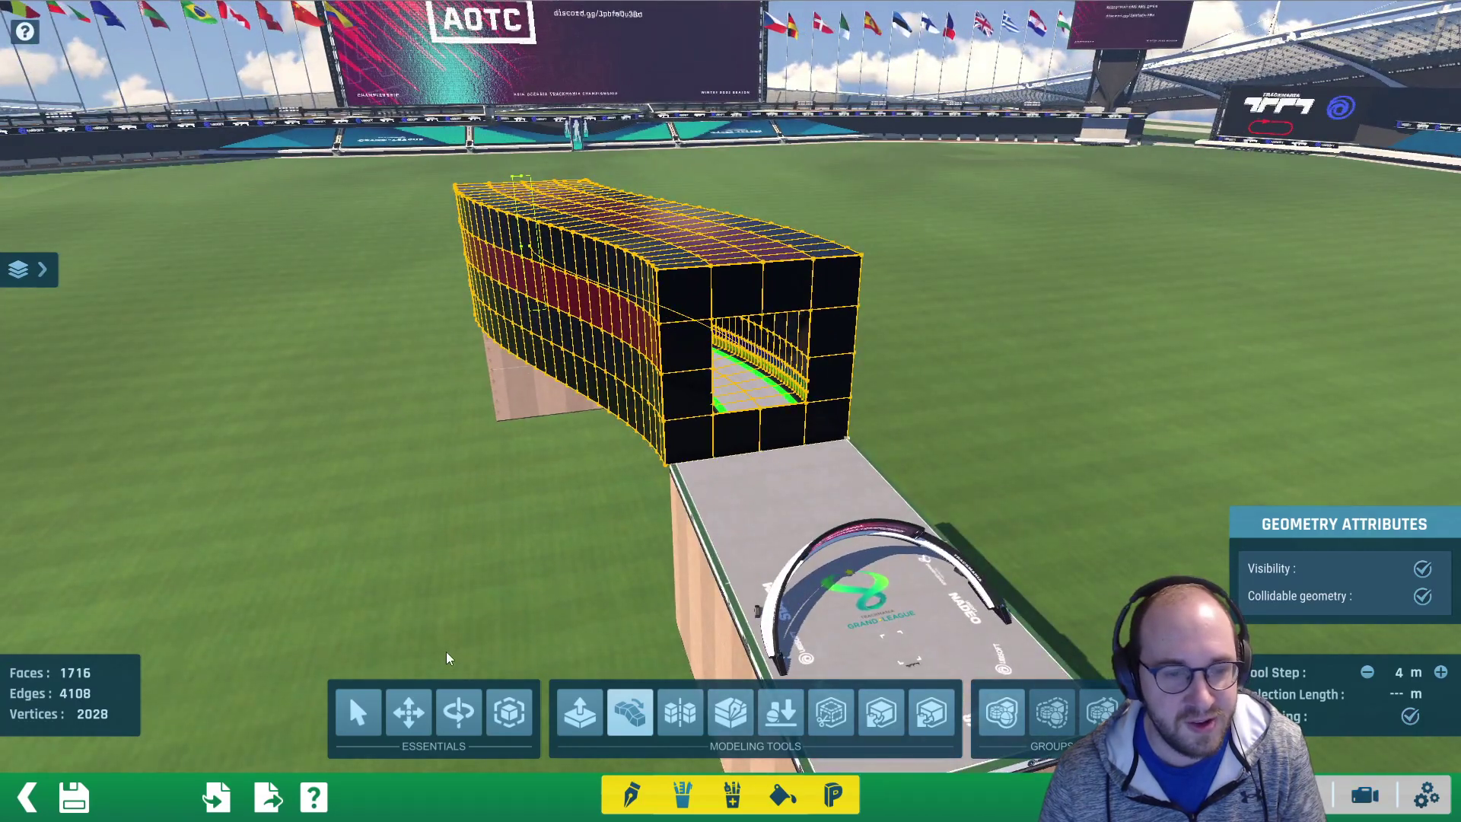
Save the item in the Items folder under the name Tunnel
{"action": "key", "text": "ctrl+s"}
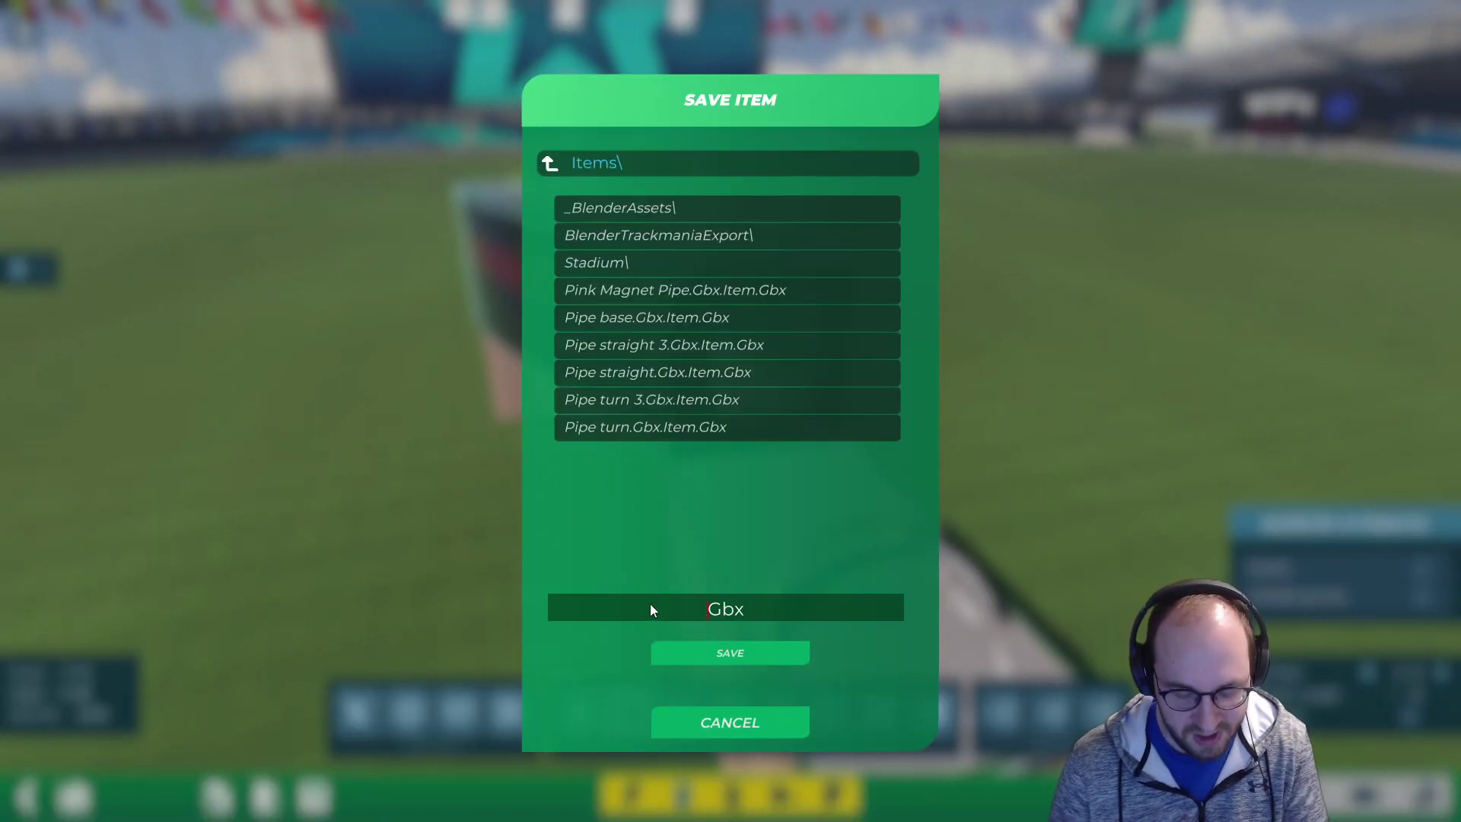
{"action": "type", "text": "Tunnel"}
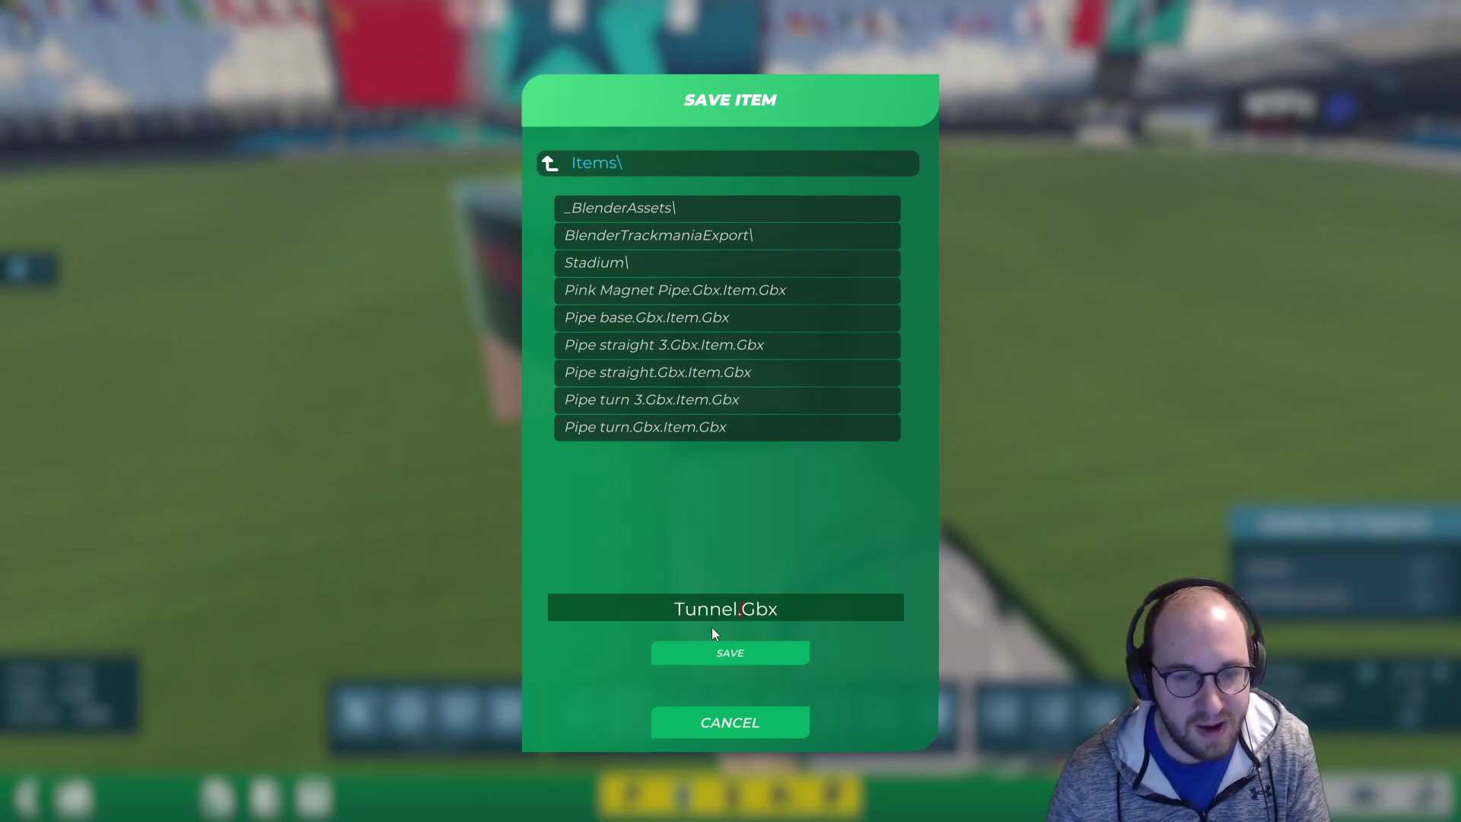
{"action": "left_click", "coordinate": [715, 653]}
{"action": "middle_click_drag", "start_coordinate": [587, 401], "coordinate": [688, 426]}
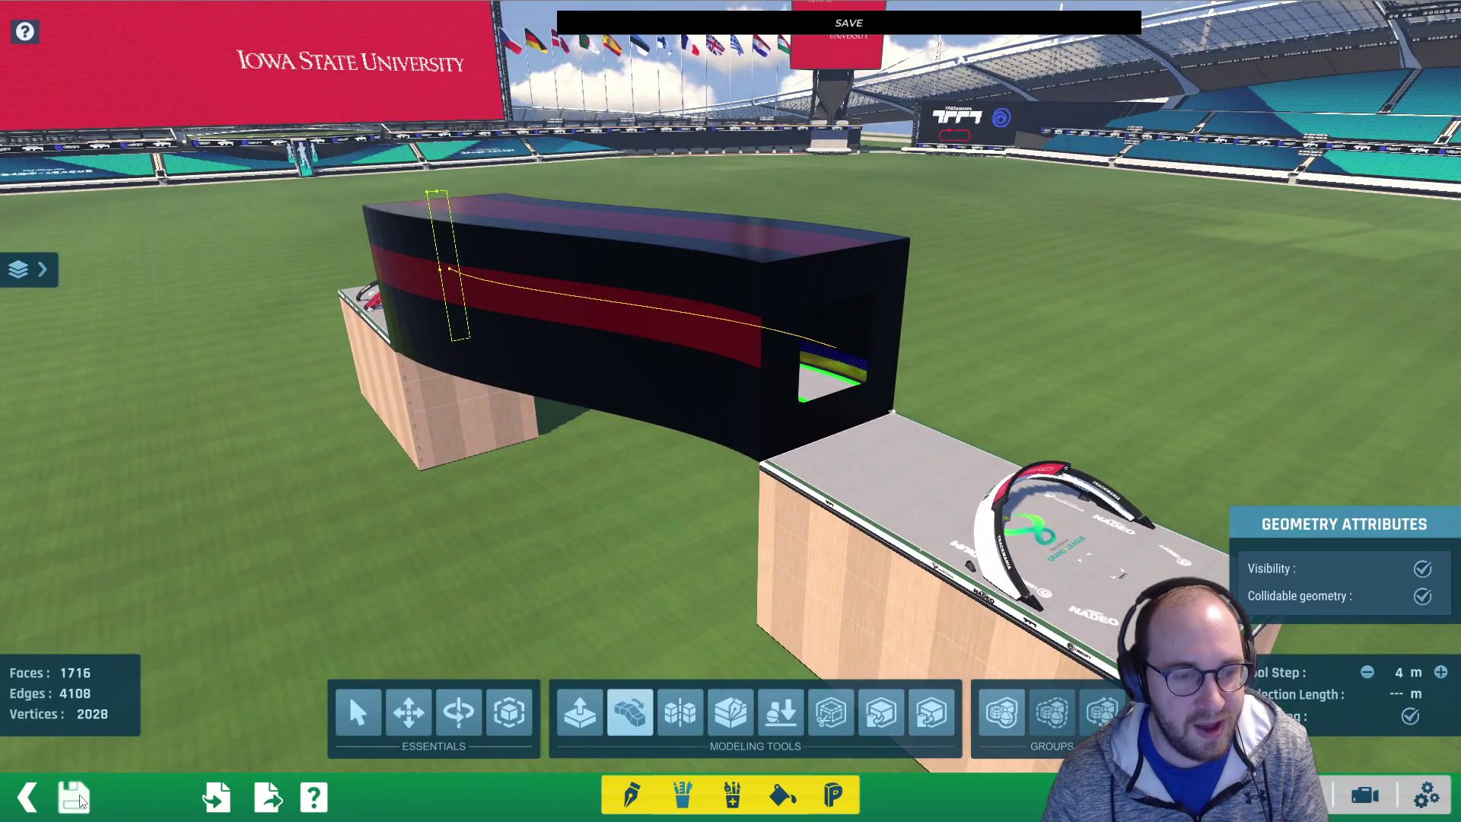
Open the tunnel's placement parameters, save the item over the existing Tunnel.Gbx.Item.Gbx, and return to the map editor
{"action": "left_click", "coordinate": [26, 797]}
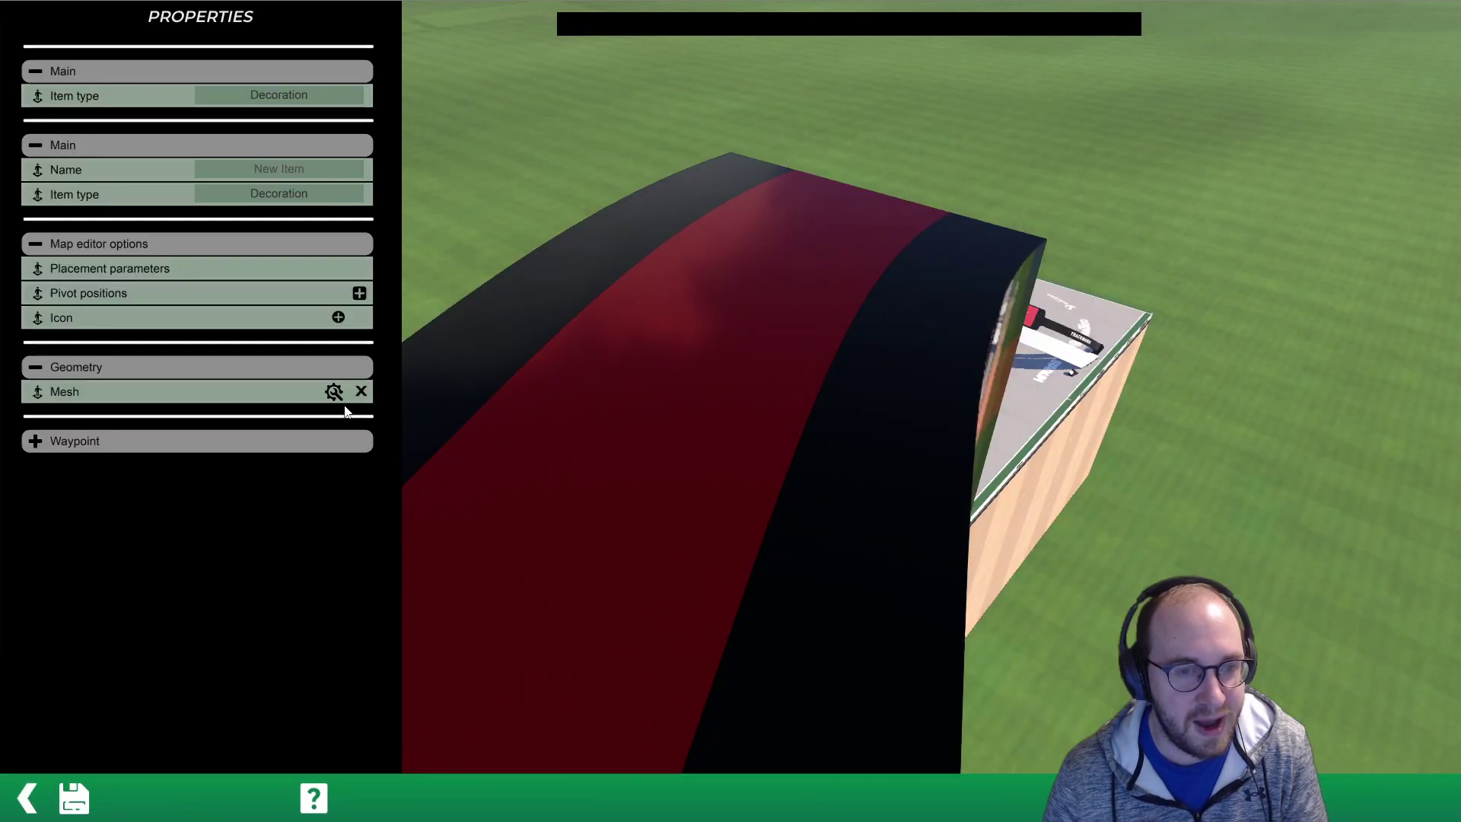
{"action": "left_click", "coordinate": [154, 269]}
{"action": "right_click_drag", "start_coordinate": [497, 371], "coordinate": [249, 288]}
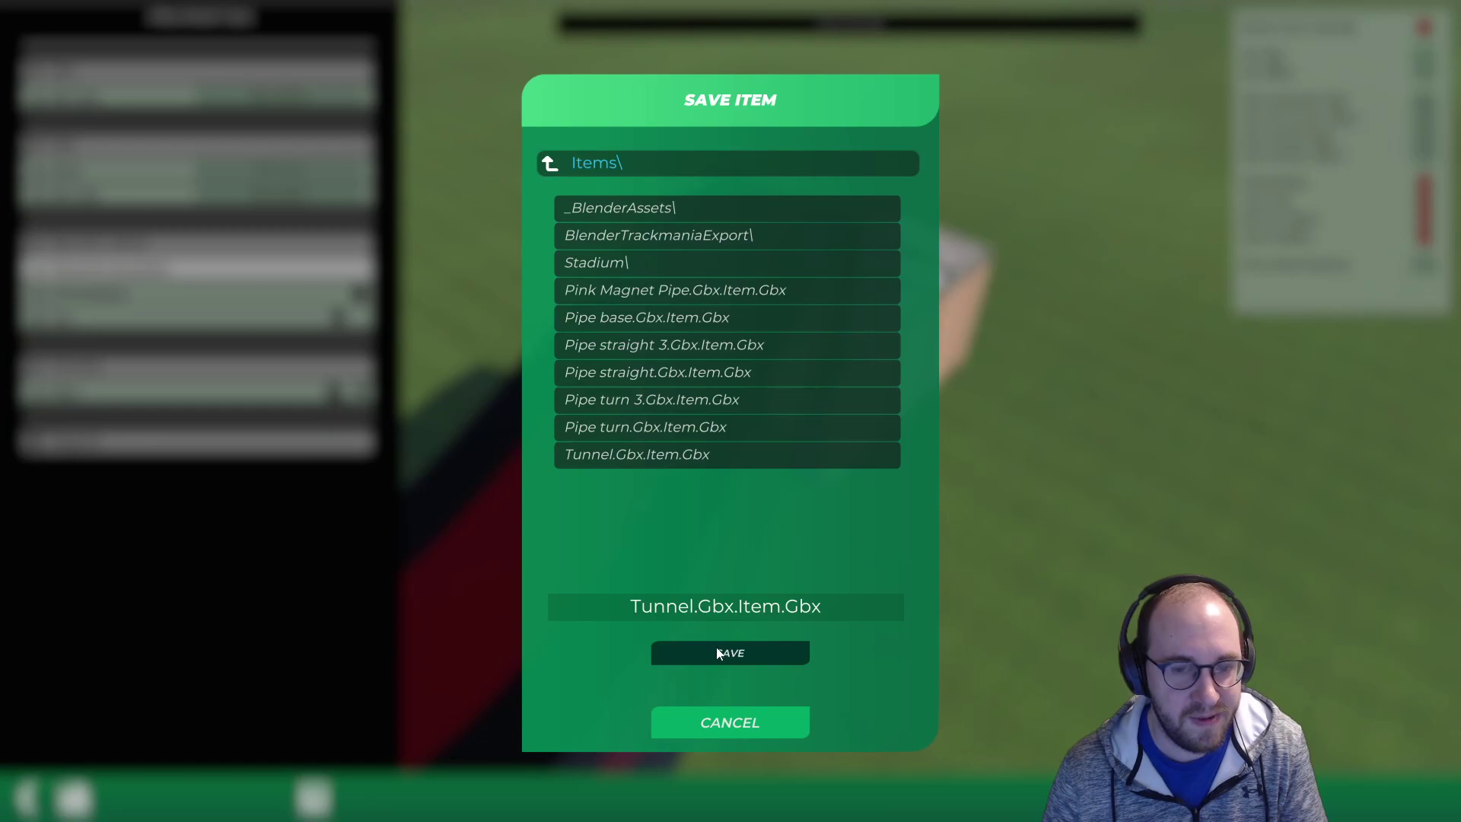
{"action": "left_click", "coordinate": [717, 647]}
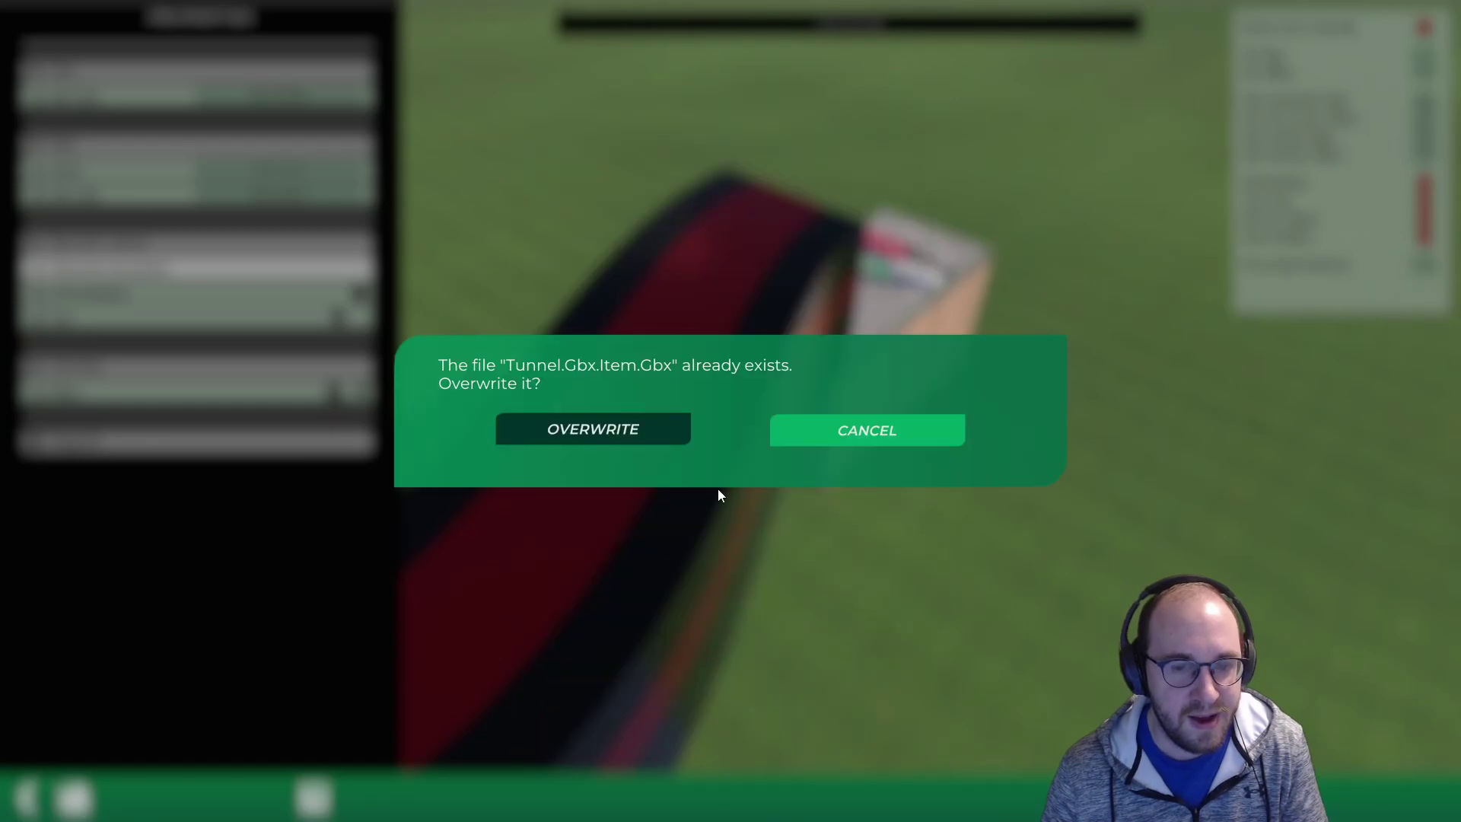
{"action": "left_click", "coordinate": [599, 437]}
{"action": "left_click", "coordinate": [28, 800]}
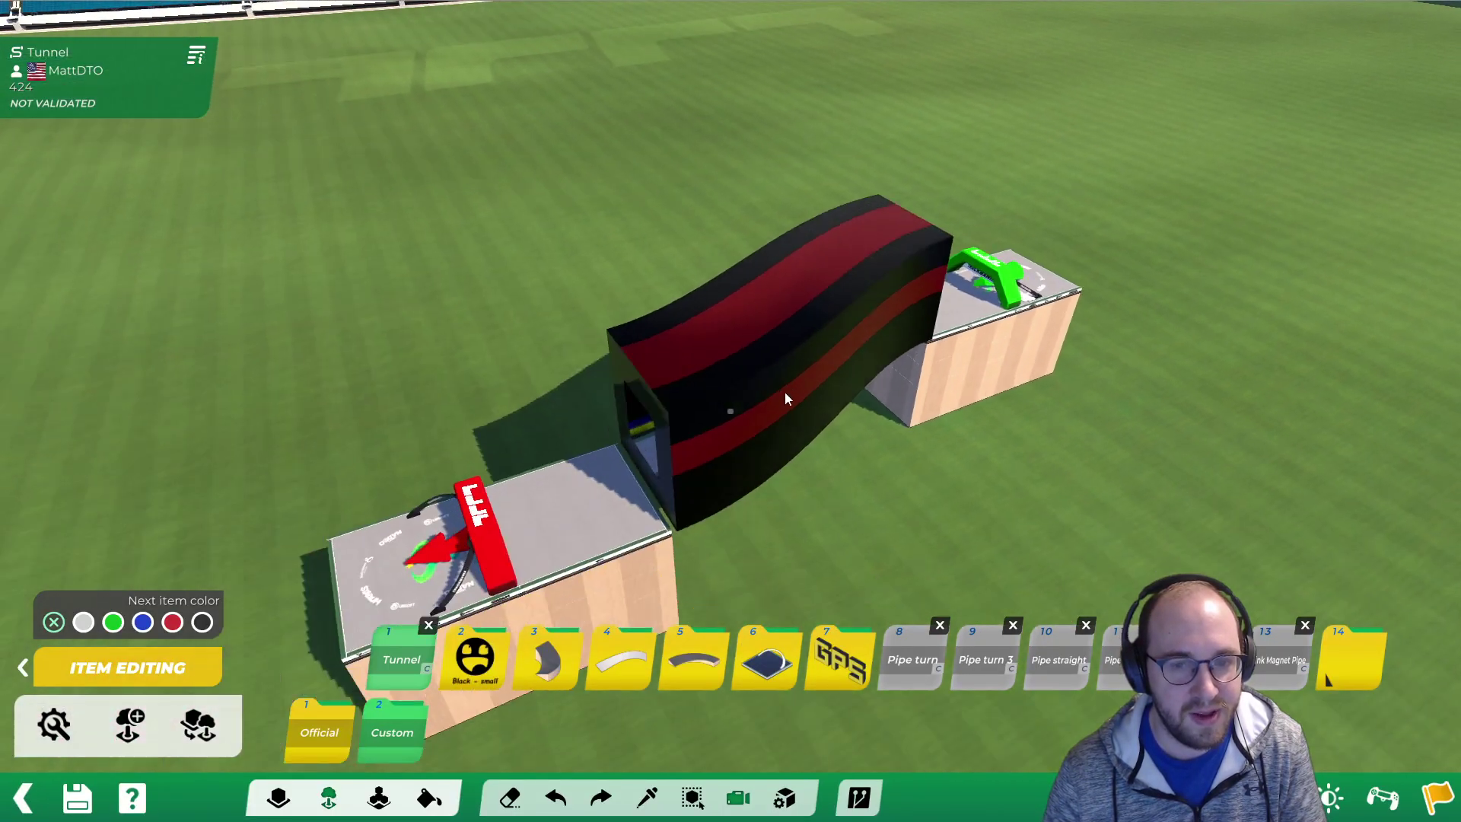
Delete the placed tunnel and place the saved Tunnel item in the gap between the two platforms
{"action": "left_click_drag", "start_coordinate": [785, 393], "coordinate": [856, 329], "text": "alt"}
{"action": "key", "text": "x"}
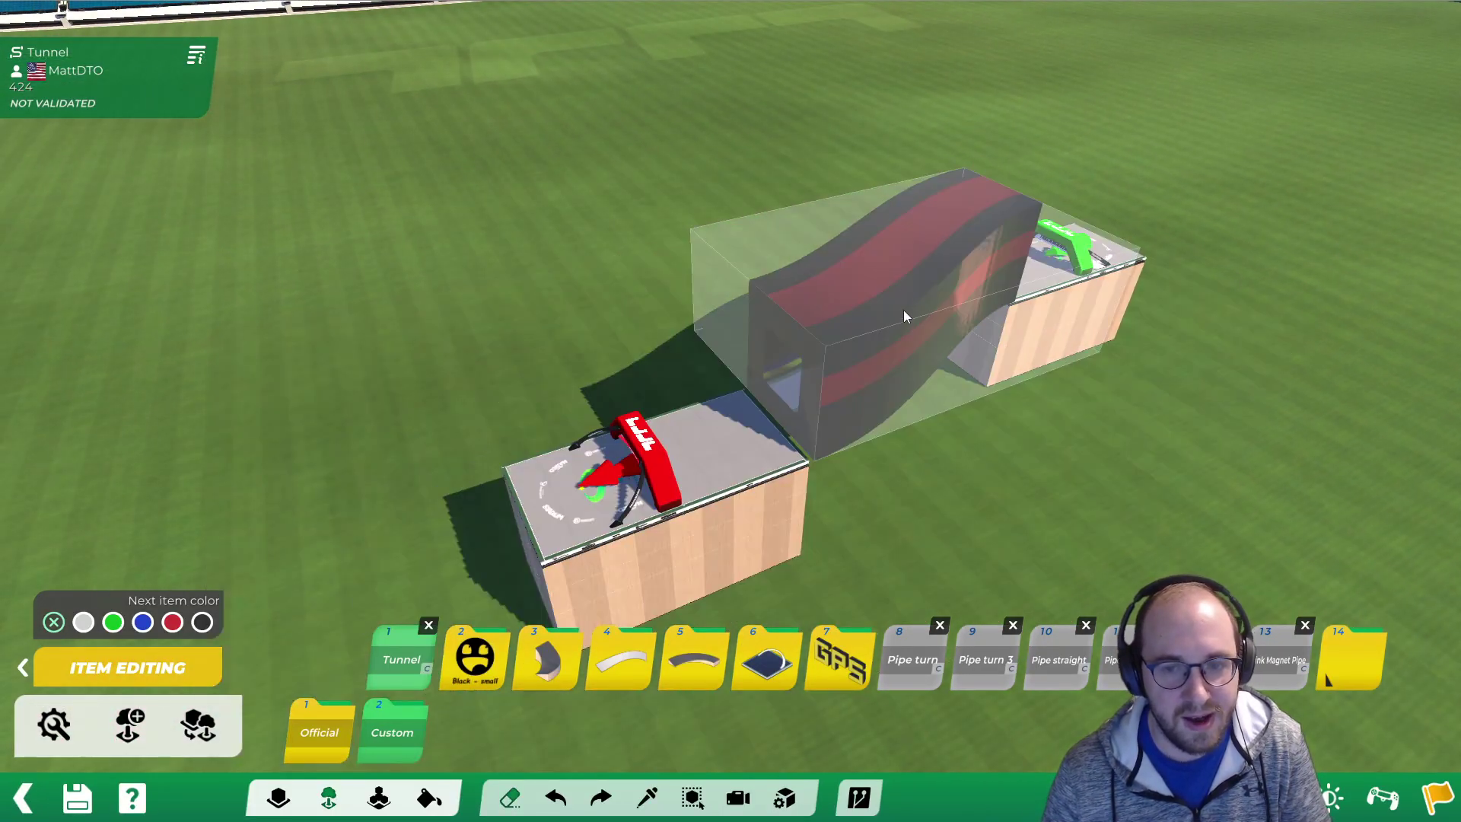
{"action": "left_click", "coordinate": [903, 312]}
{"action": "key", "text": "x"}
{"action": "scroll", "coordinate": [943, 327], "scroll_direction": "up", "scroll_amount": 3}
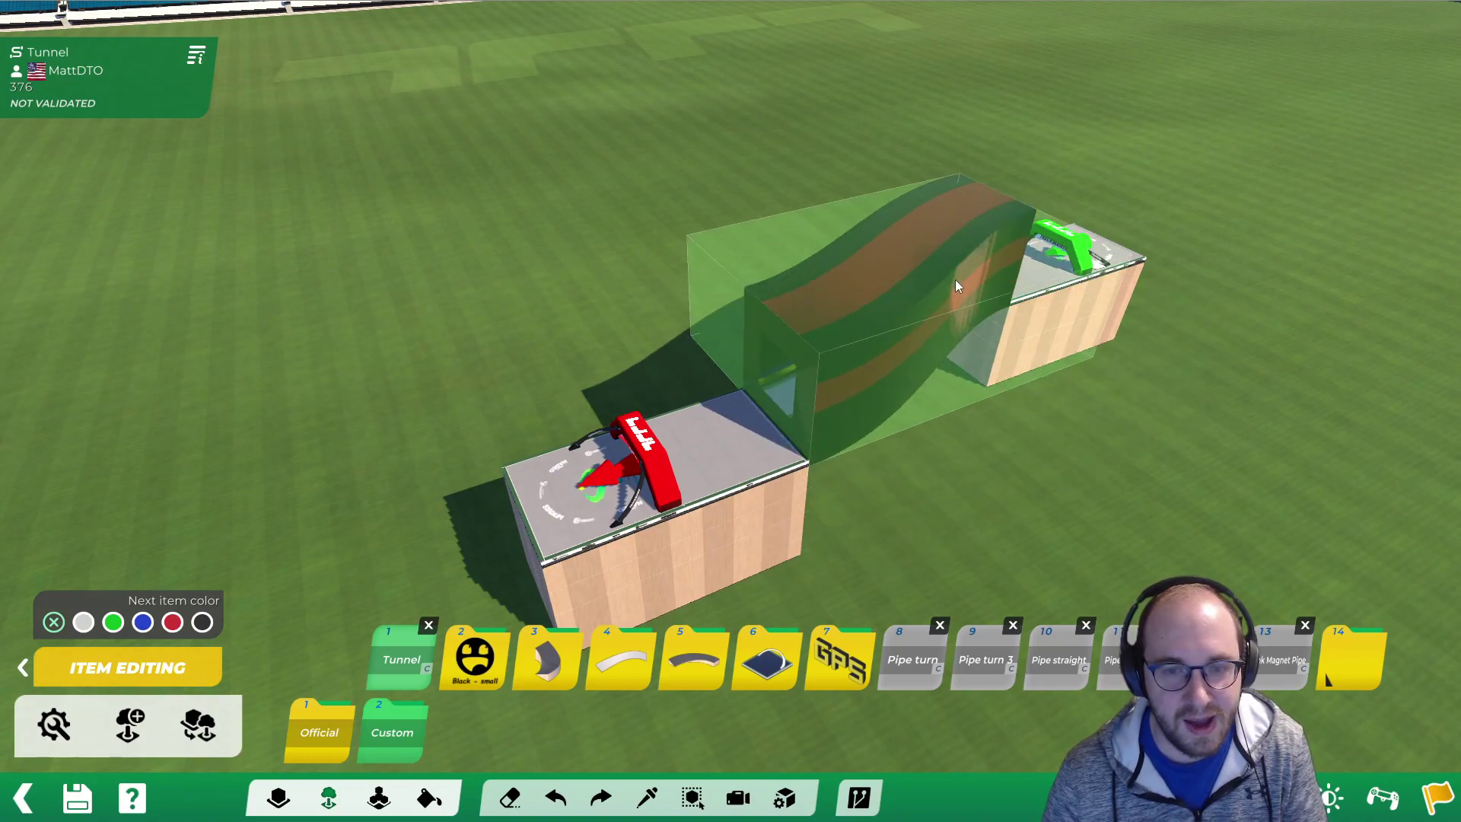
{"action": "scroll", "coordinate": [953, 292], "scroll_direction": "down", "scroll_amount": 1}
{"action": "scroll", "coordinate": [952, 290], "scroll_direction": "up", "scroll_amount": 3}
{"action": "left_click", "coordinate": [952, 291]}
Examine how the placed tunnel's floor and ends line up with the two platforms
{"action": "right_click_drag", "start_coordinate": [952, 291], "coordinate": [367, 259], "text": "alt"}
{"action": "scroll", "coordinate": [883, 352], "scroll_direction": "up", "scroll_amount": 2}
{"action": "mouse_move", "coordinate": [883, 351]}
{"action": "right_mouse_down", "text": "alt"}
{"action": "mouse_move", "coordinate": [1070, 330]}
{"action": "mouse_move", "coordinate": [854, 368]}
{"action": "mouse_move", "coordinate": [1062, 376]}
{"action": "mouse_move", "coordinate": [1033, 341]}
{"action": "mouse_move", "coordinate": [1091, 303]}
{"action": "mouse_move", "coordinate": [1023, 343]}
{"action": "mouse_move", "coordinate": [1016, 356]}
{"action": "mouse_move", "coordinate": [1037, 353]}
{"action": "mouse_move", "coordinate": [1047, 327]}
{"action": "mouse_move", "coordinate": [1070, 359]}
{"action": "mouse_move", "coordinate": [1078, 327]}
{"action": "mouse_move", "coordinate": [1076, 362]}
{"action": "mouse_move", "coordinate": [1033, 396]}
{"action": "mouse_move", "coordinate": [735, 444]}
{"action": "right_mouse_up", "text": "alt"}
{"action": "scroll", "coordinate": [1059, 357], "scroll_direction": "up", "scroll_amount": 2}
{"action": "scroll", "coordinate": [1035, 379], "scroll_direction": "down", "scroll_amount": 2}
{"action": "scroll", "coordinate": [1034, 376], "scroll_direction": "up", "scroll_amount": 1}
{"action": "scroll", "coordinate": [1068, 357], "scroll_direction": "down", "scroll_amount": 2}
{"action": "scroll", "coordinate": [1033, 396], "scroll_direction": "down", "scroll_amount": 5}
{"action": "left_click_drag", "start_coordinate": [735, 445], "coordinate": [855, 495], "text": "alt"}
{"action": "key", "text": "ctrl"}
{"action": "key", "text": "x"}
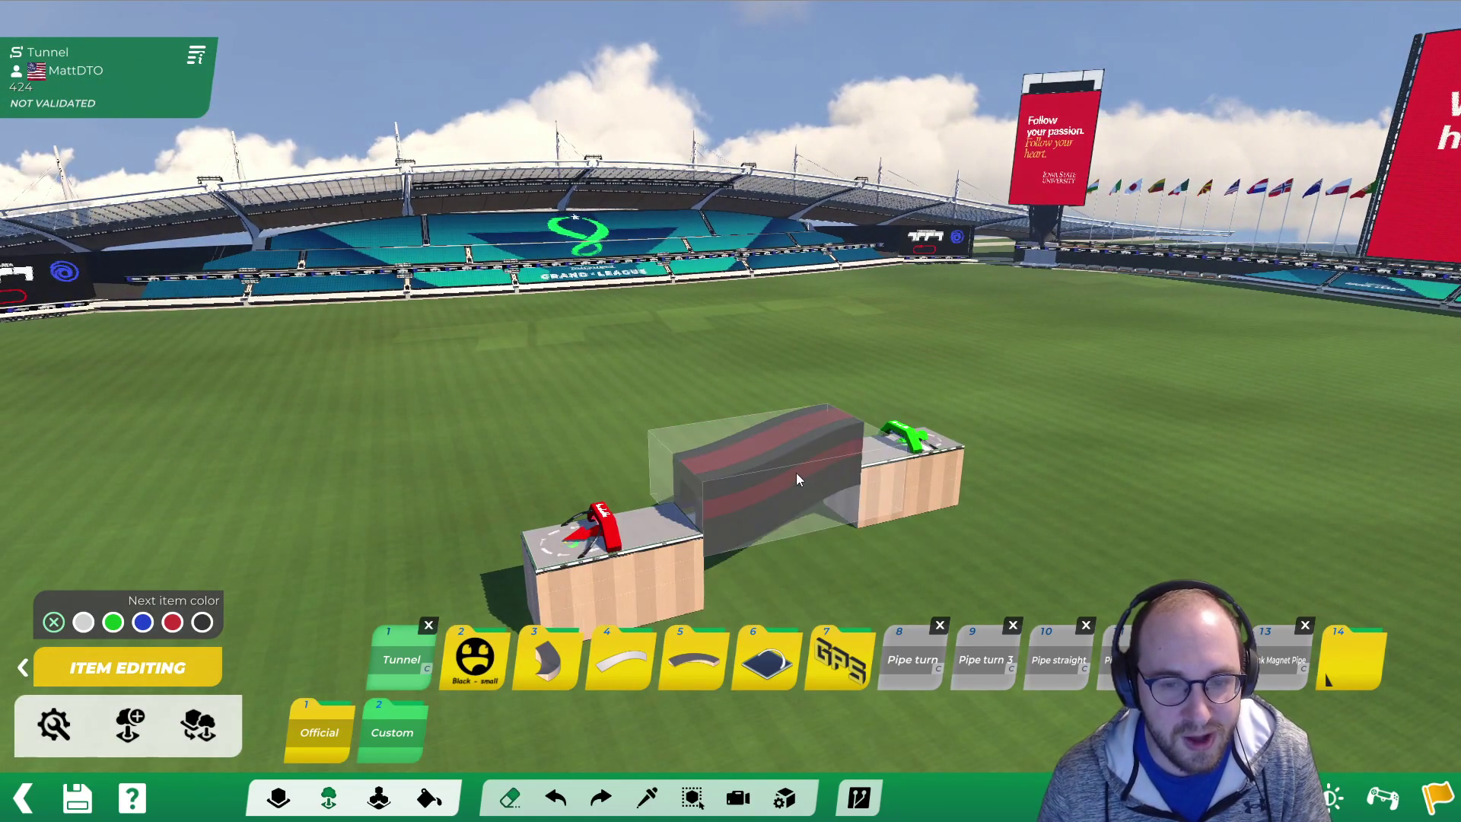
{"action": "key", "text": "x"}
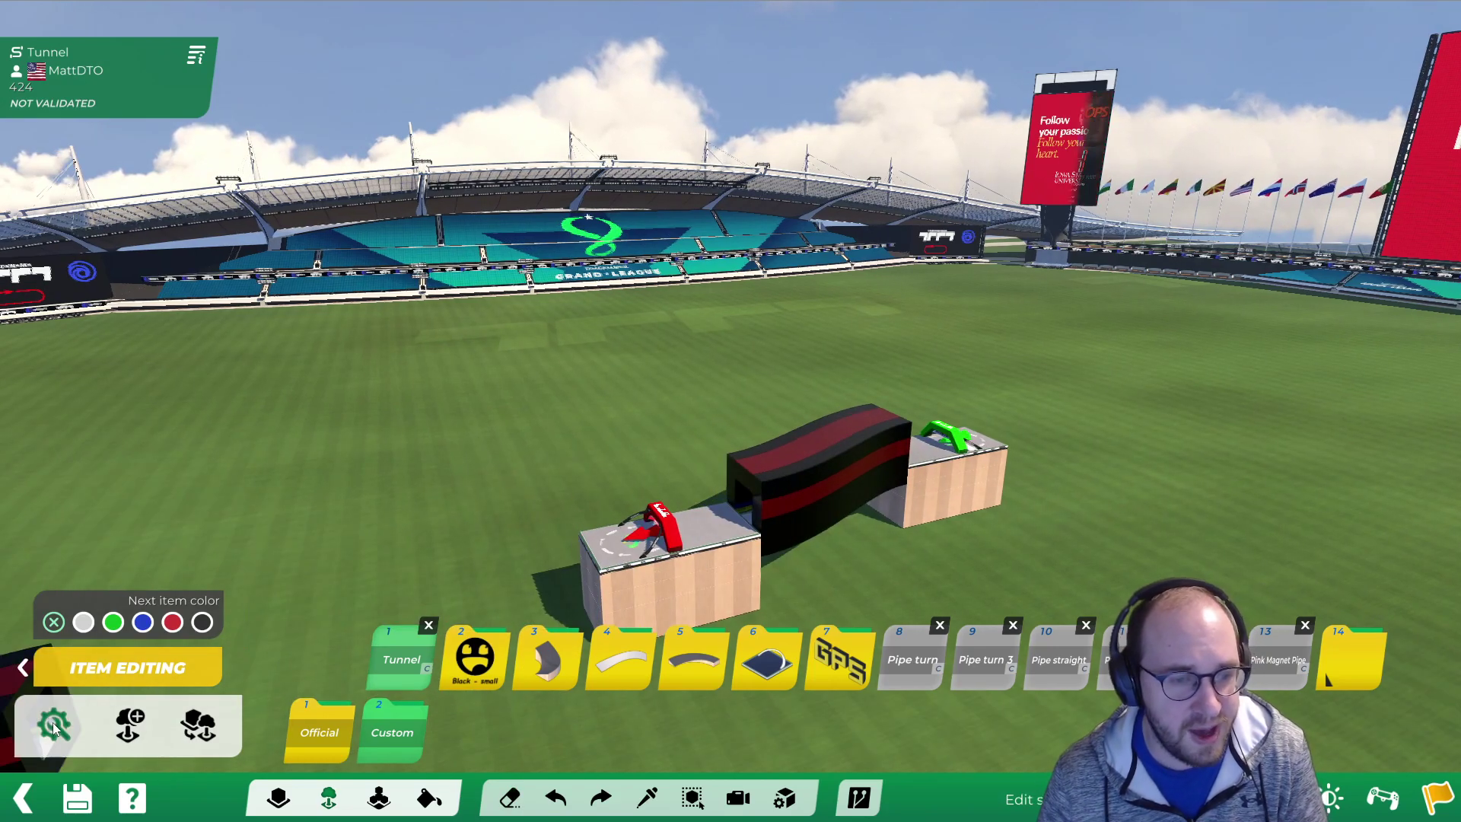
Reopen the placed tunnel for editing and set its Grid Vertical Offset placement parameter to 2
{"action": "left_click", "coordinate": [54, 727]}
{"action": "left_click", "coordinate": [829, 464]}
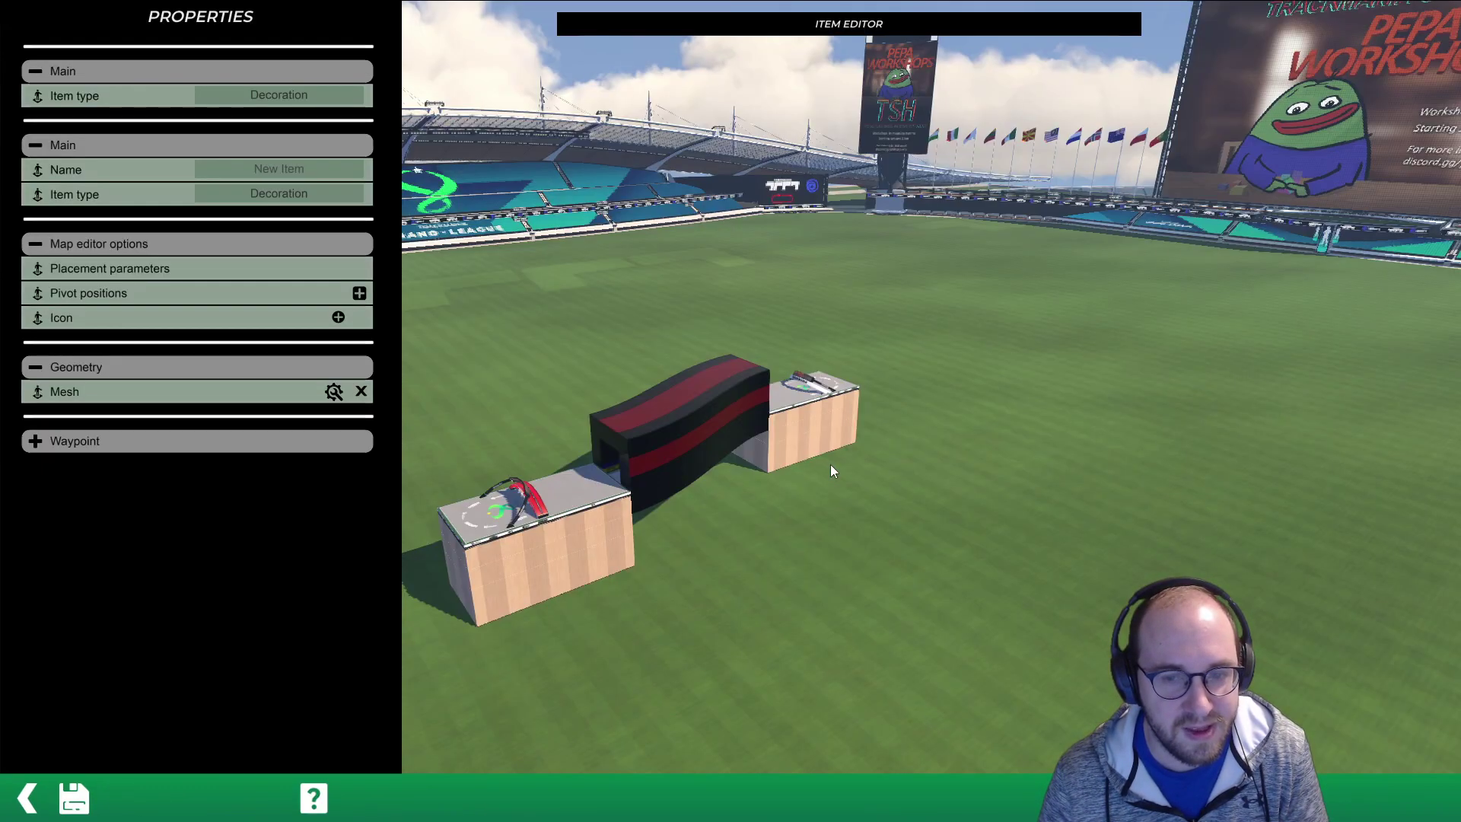
{"action": "left_click", "coordinate": [220, 269]}
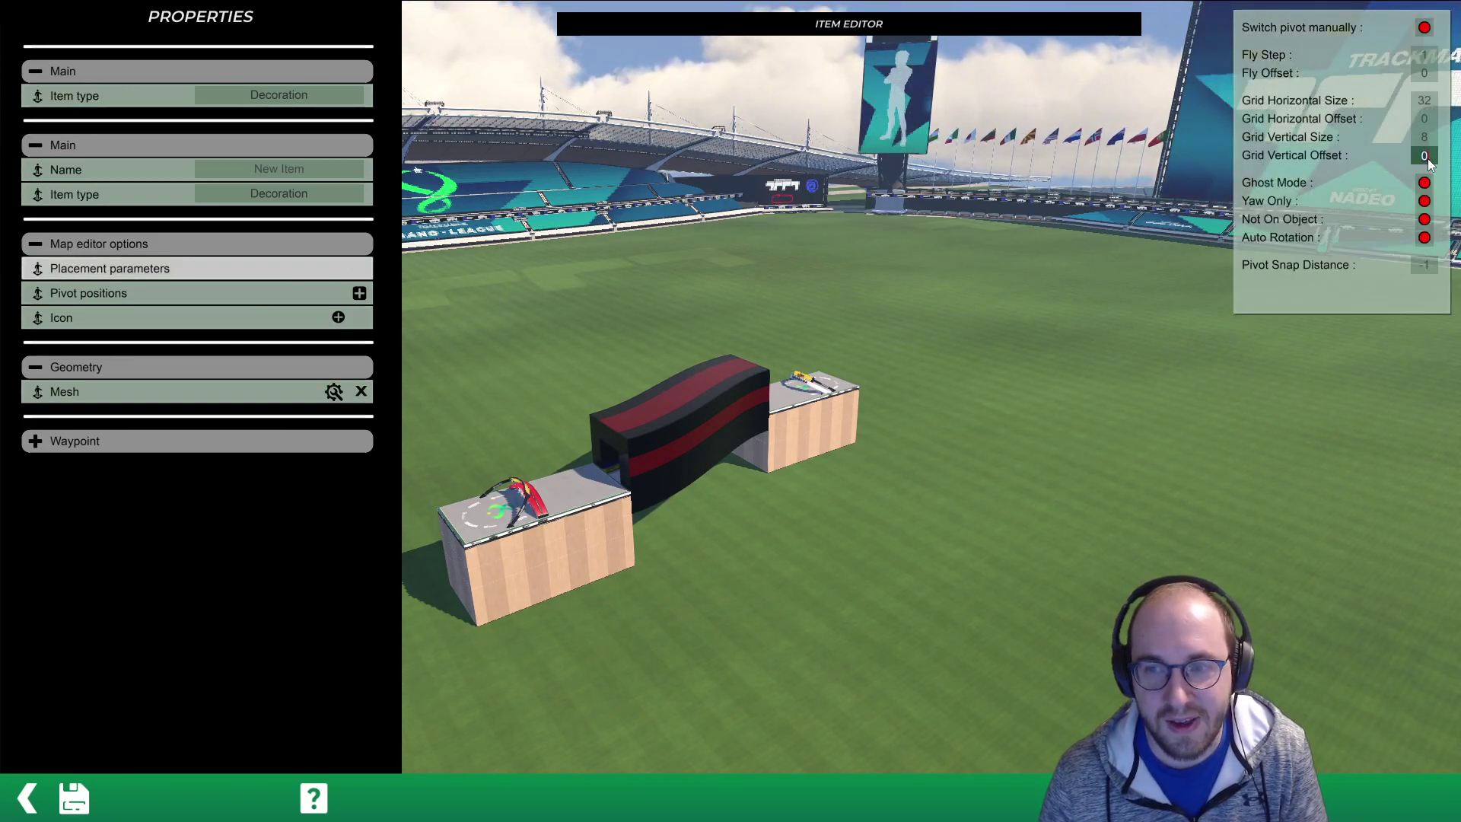
{"action": "key", "text": "BackSpace"}
{"action": "type", "text": "2"}
{"action": "key", "text": "Return"}
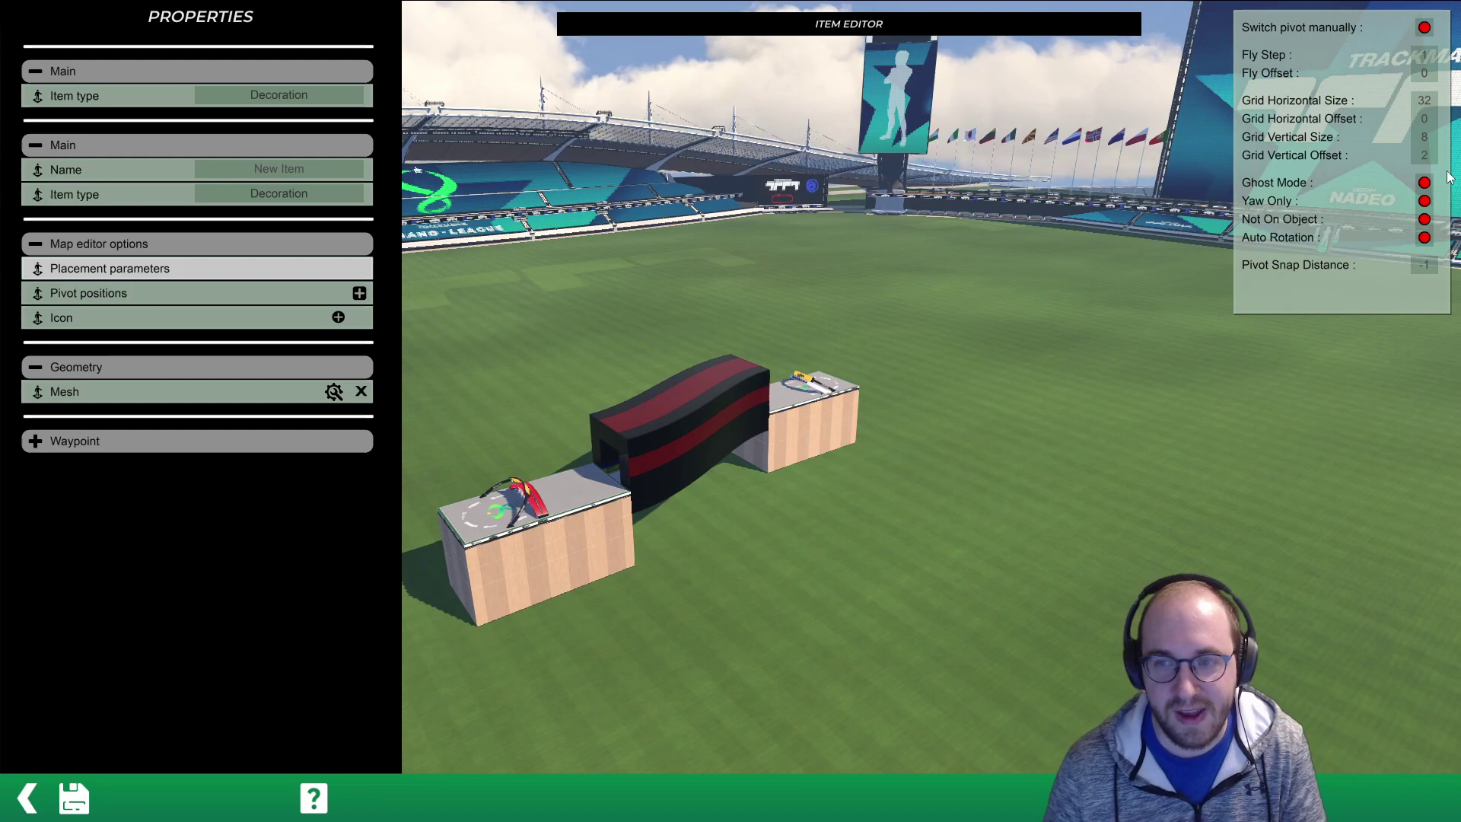
Save the edited item over Tunnel.Gbx.Item.Gbx and return to the map editor
{"action": "left_click", "coordinate": [67, 792]}
{"action": "left_click", "coordinate": [710, 652]}
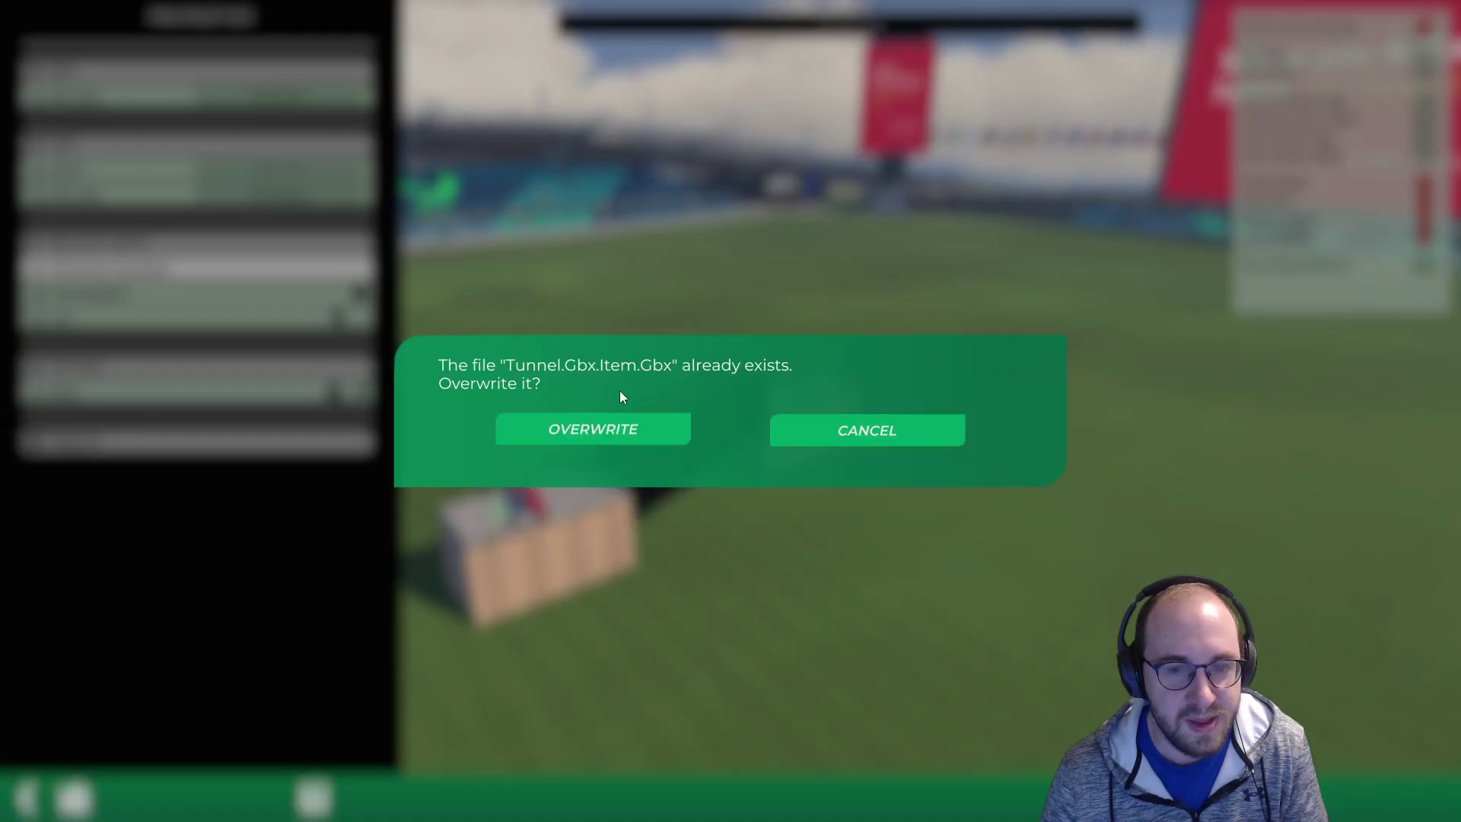
{"action": "left_click", "coordinate": [590, 429]}
{"action": "left_click", "coordinate": [45, 792]}
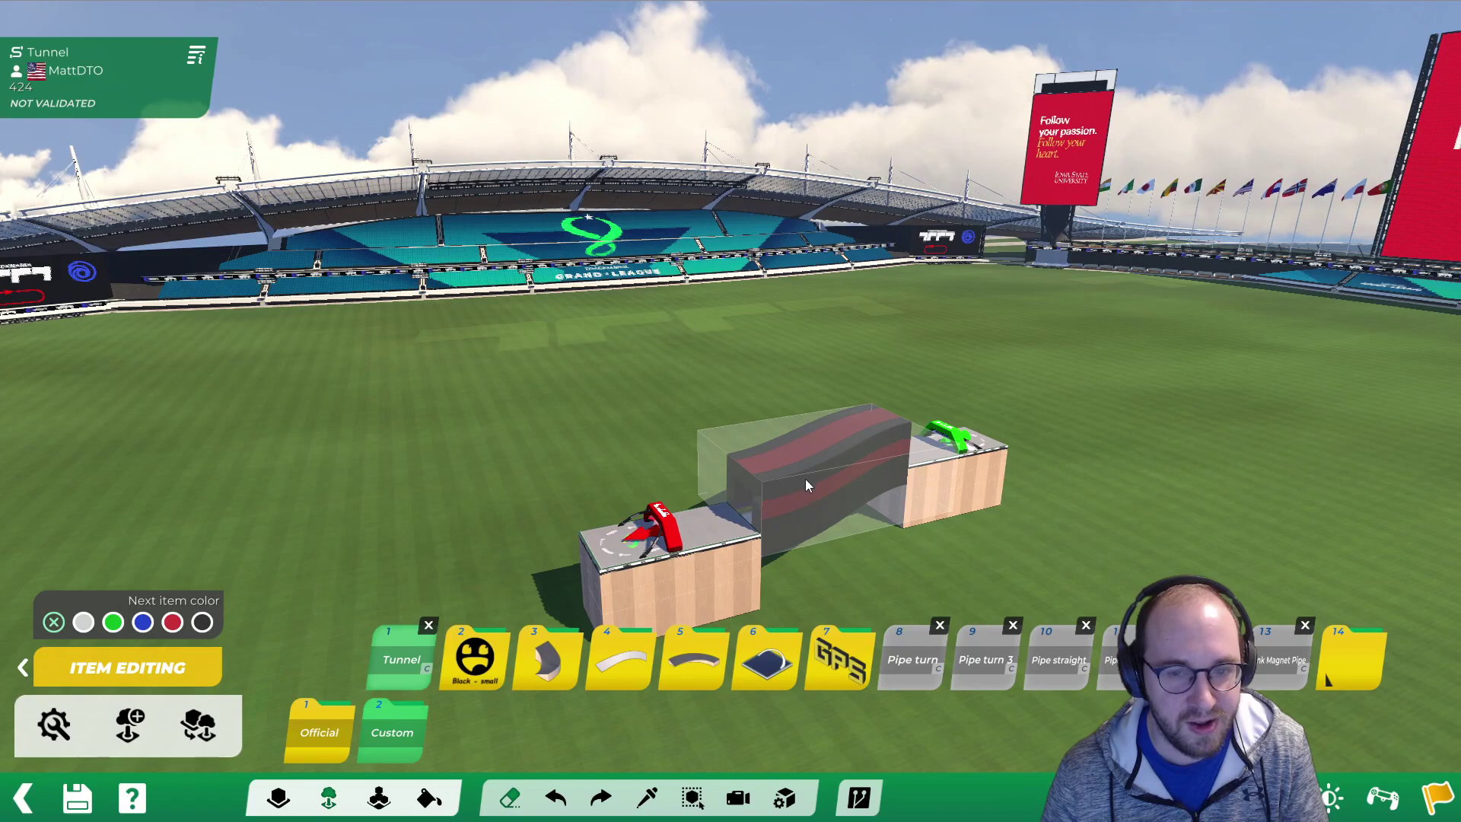
Replace the old tunnel with the updated Tunnel item between the platforms and check its alignment at both ends
{"action": "left_click", "coordinate": [868, 458]}
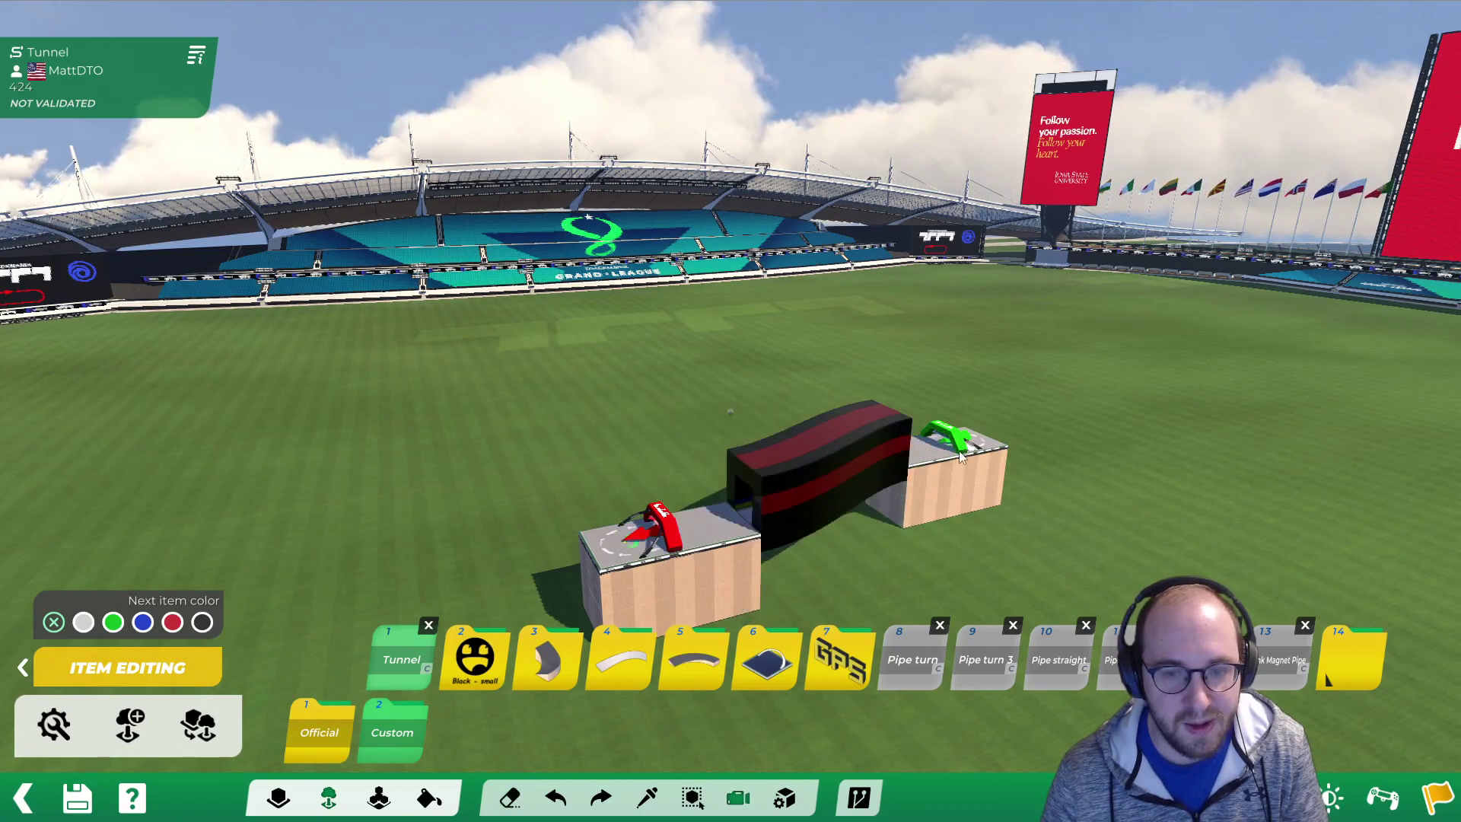
{"action": "right_click_drag", "start_coordinate": [870, 460], "coordinate": [1195, 441], "text": "alt"}
{"action": "left_click_drag", "start_coordinate": [1195, 442], "coordinate": [1042, 482], "text": "alt"}
{"action": "scroll", "coordinate": [1085, 452], "scroll_direction": "up", "scroll_amount": 3, "text": "alt"}
{"action": "right_click_drag", "start_coordinate": [1042, 482], "coordinate": [913, 533], "text": "alt"}
{"action": "scroll", "coordinate": [1055, 477], "scroll_direction": "down", "scroll_amount": 3, "text": "alt"}
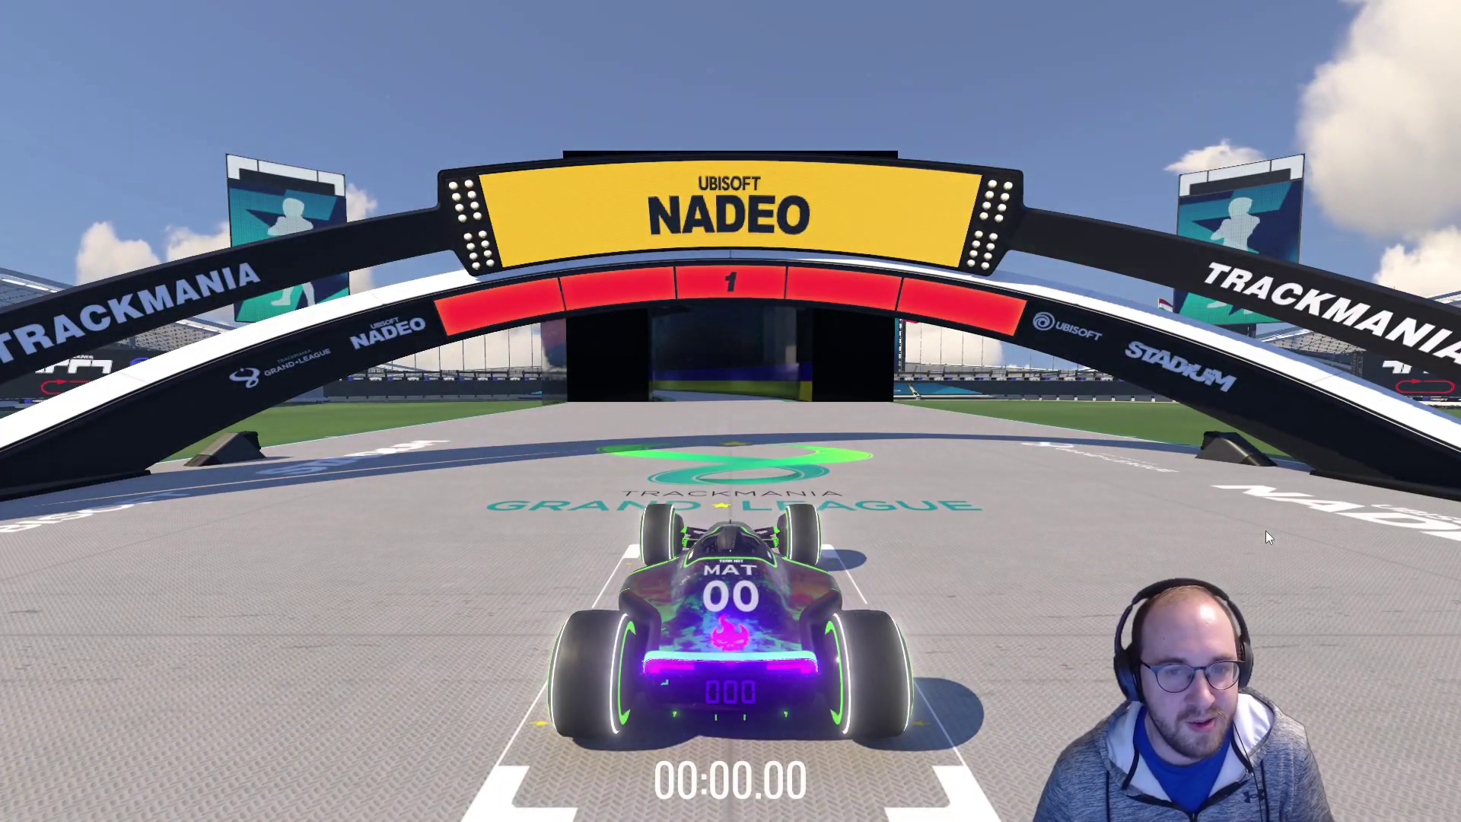
Drive the car from the start through the curved tunnel to the finish to validate the map, and return to the map editor
{"action": "key", "text": "Up"}
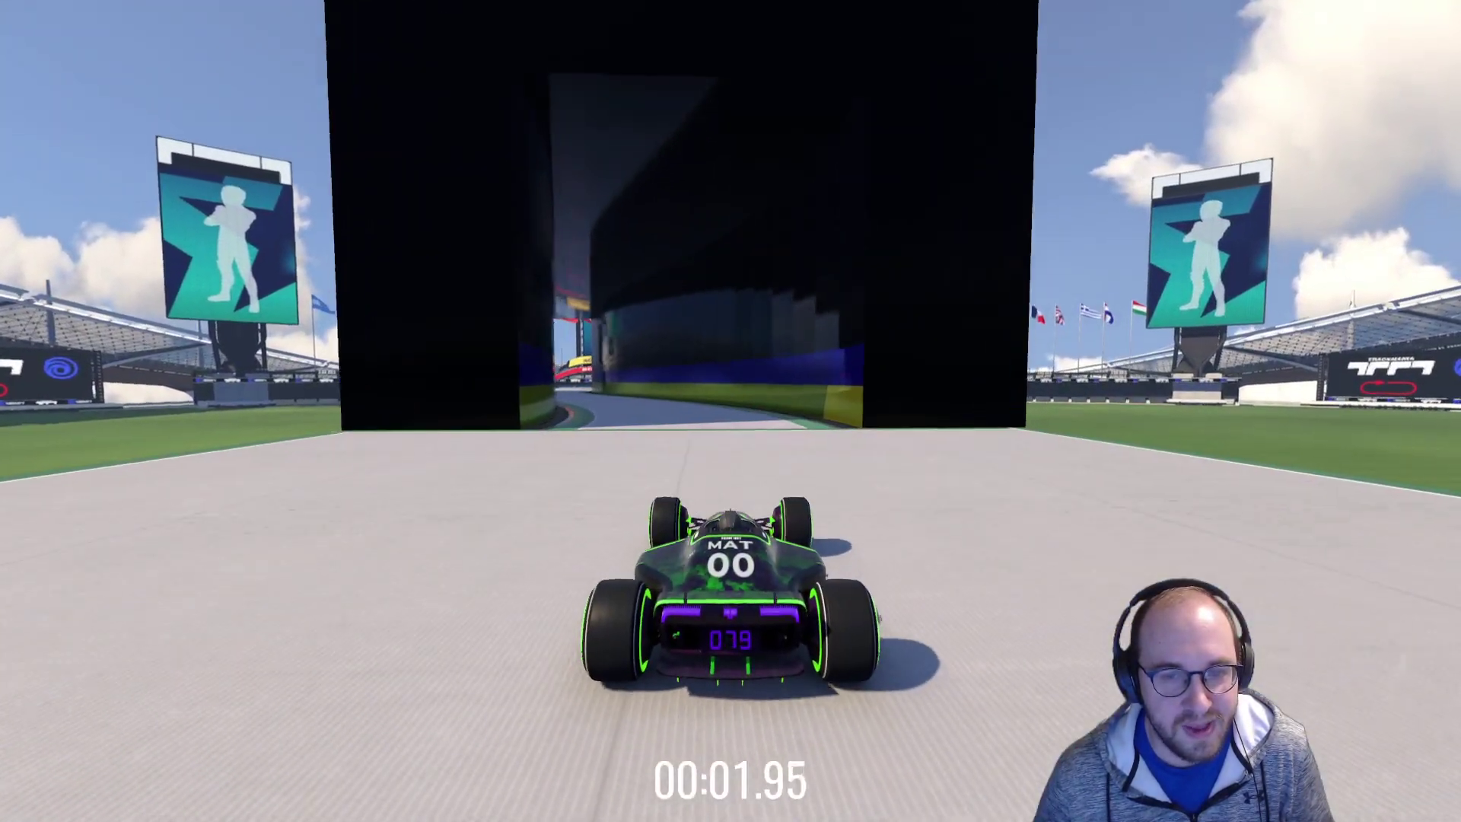
{"action": "key", "text": "Up"}
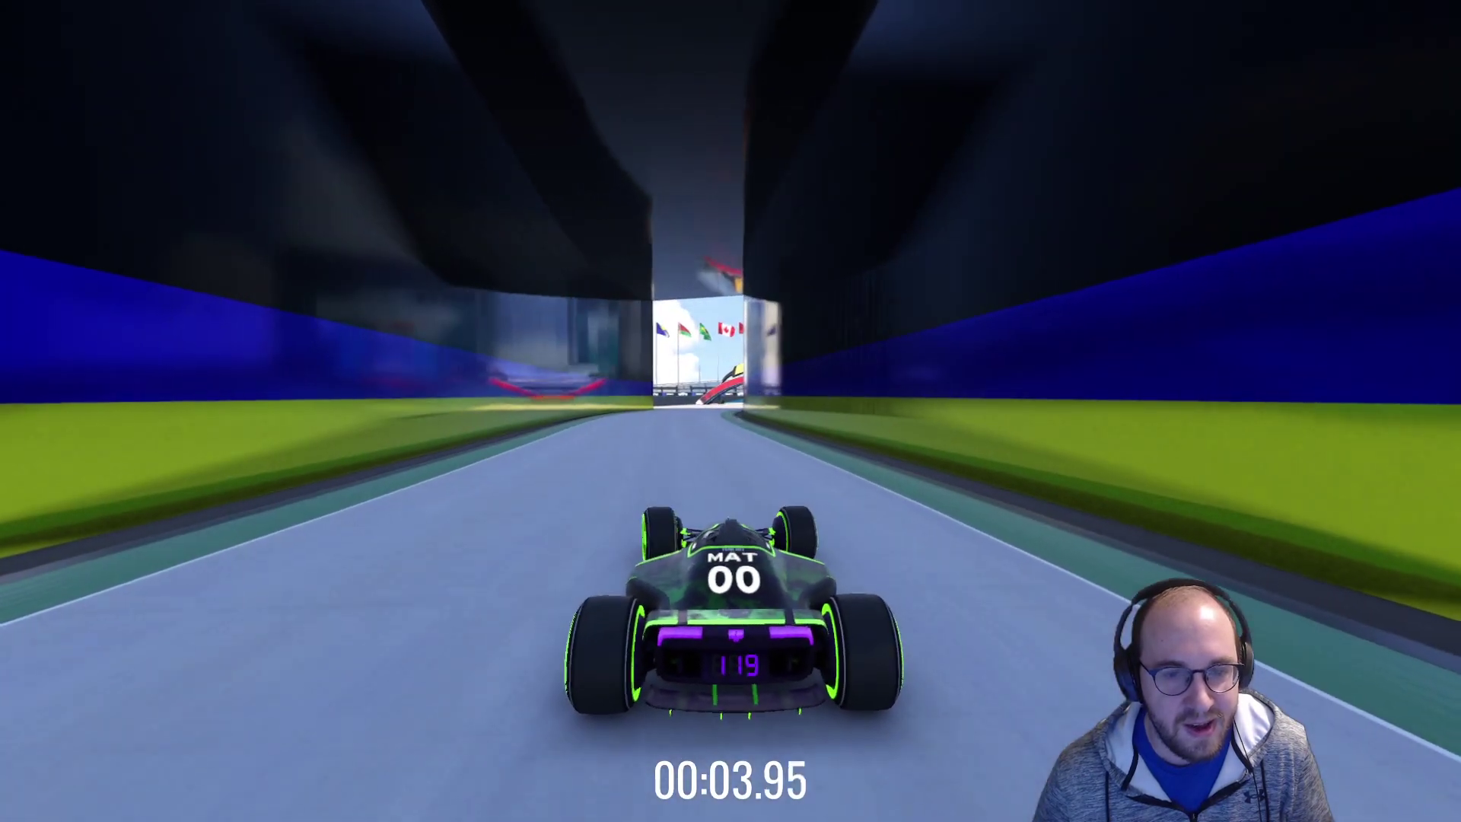
{"action": "key", "text": "Up"}
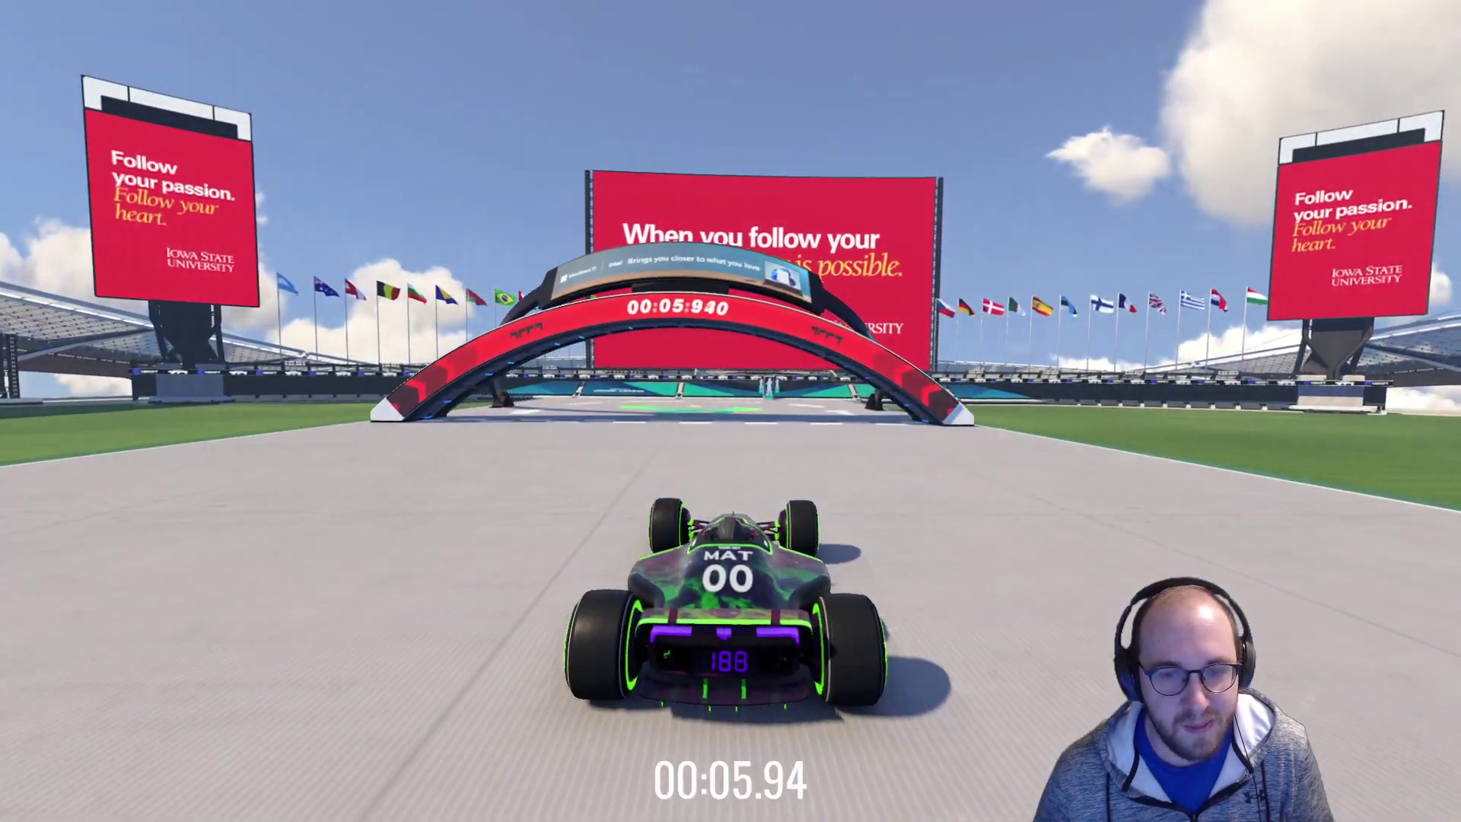
{"action": "key", "text": "Up"}
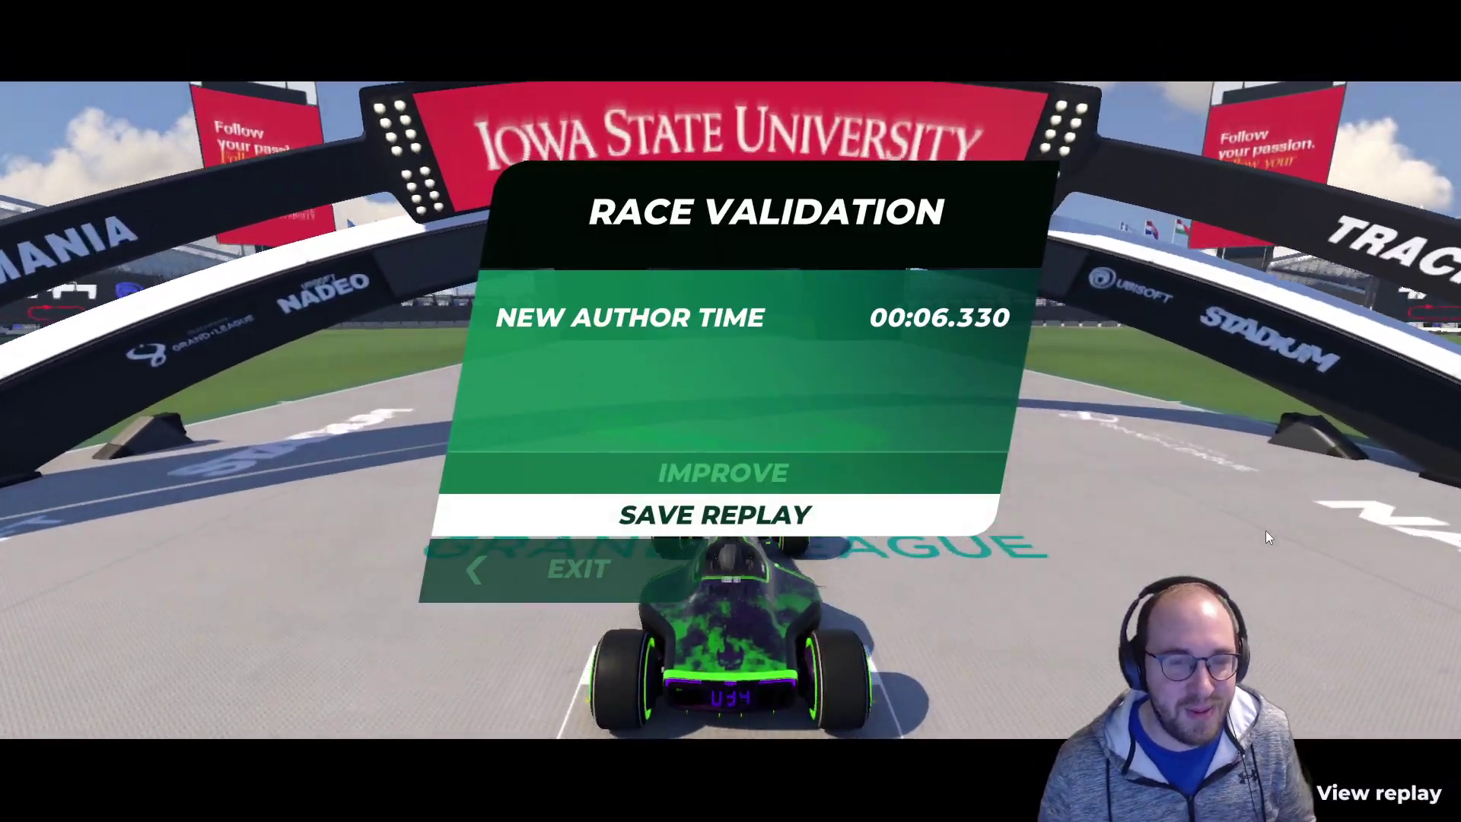
{"action": "left_click", "coordinate": [563, 556]}
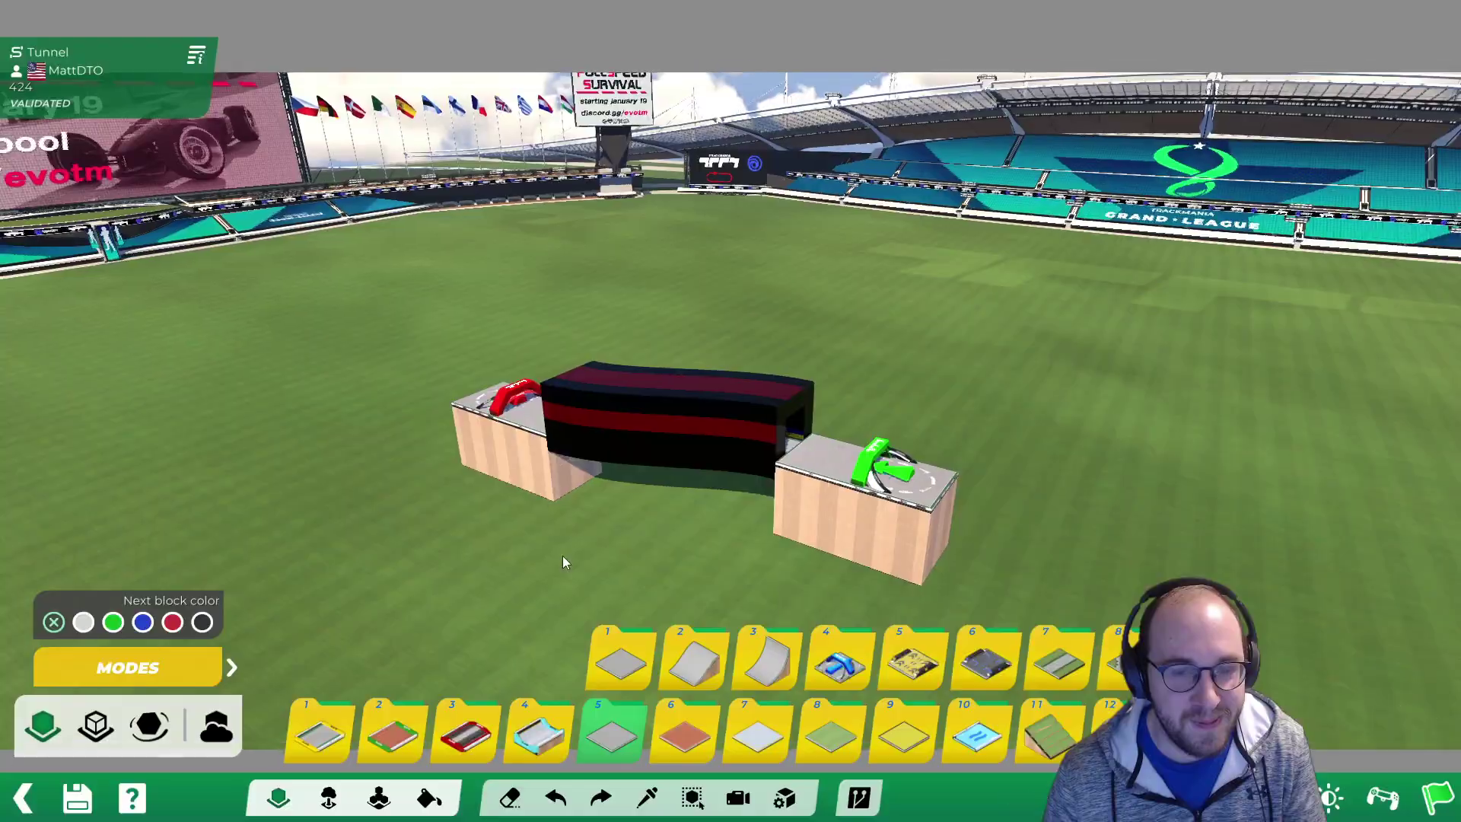
{"action": "scroll", "coordinate": [820, 446], "scroll_direction": "up", "scroll_amount": 3, "text": "alt"}
{"action": "right_click_drag", "start_coordinate": [821, 446], "coordinate": [896, 423], "text": "alt"}
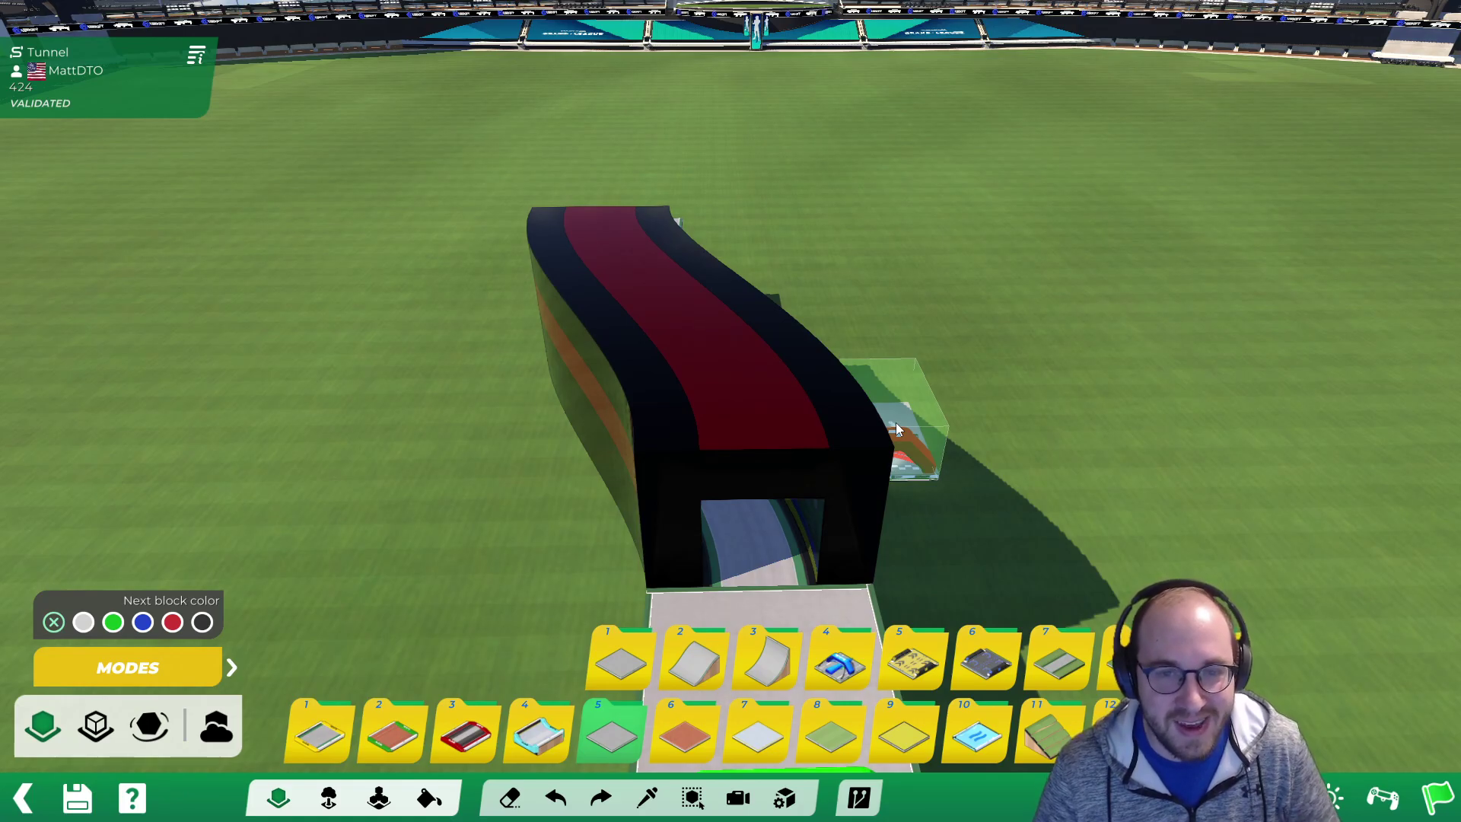
{"action": "right_click_drag", "start_coordinate": [896, 422], "coordinate": [784, 390], "text": "alt"}
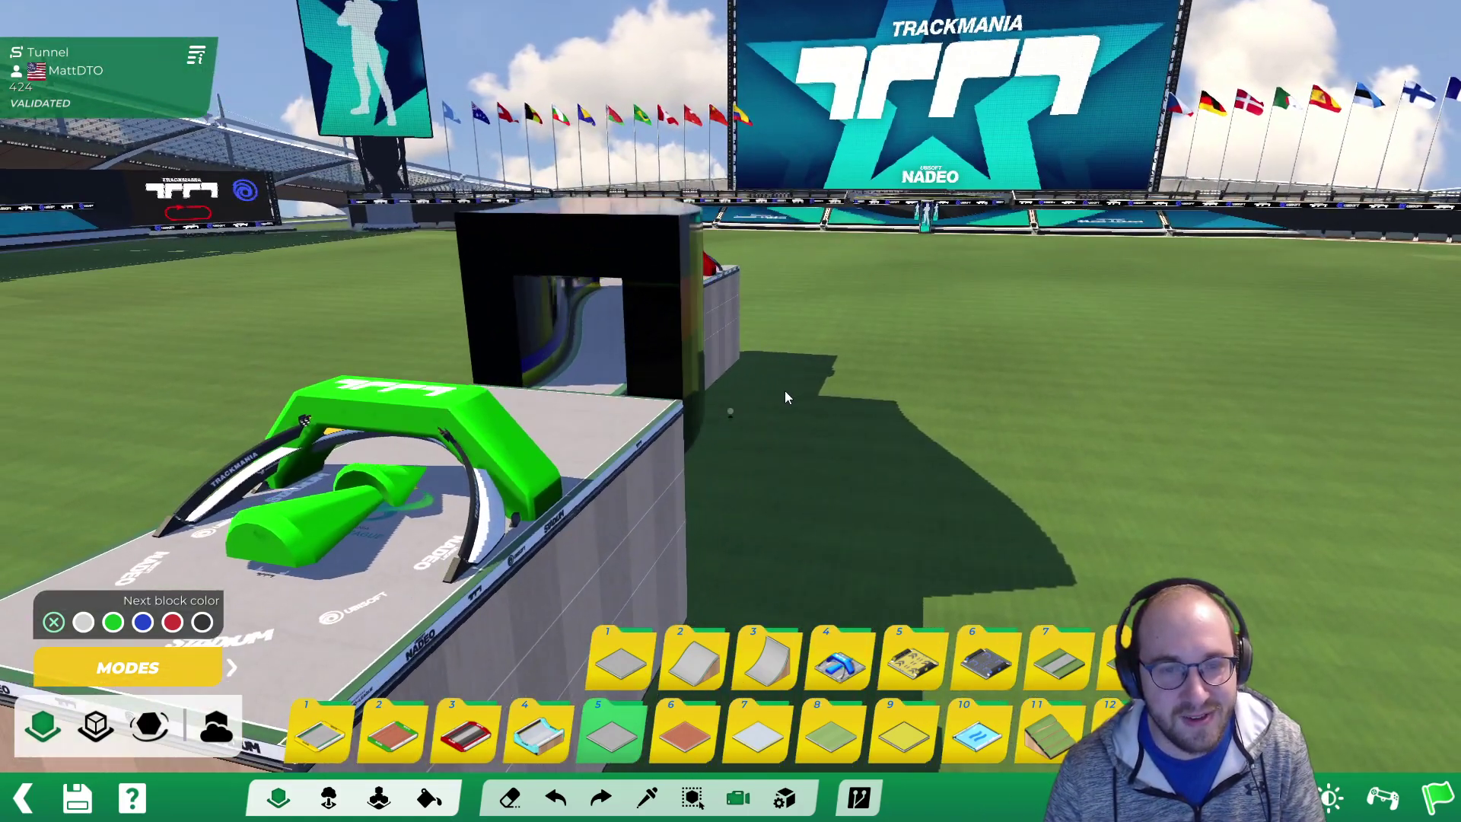
{"action": "left_click", "coordinate": [1055, 655]}
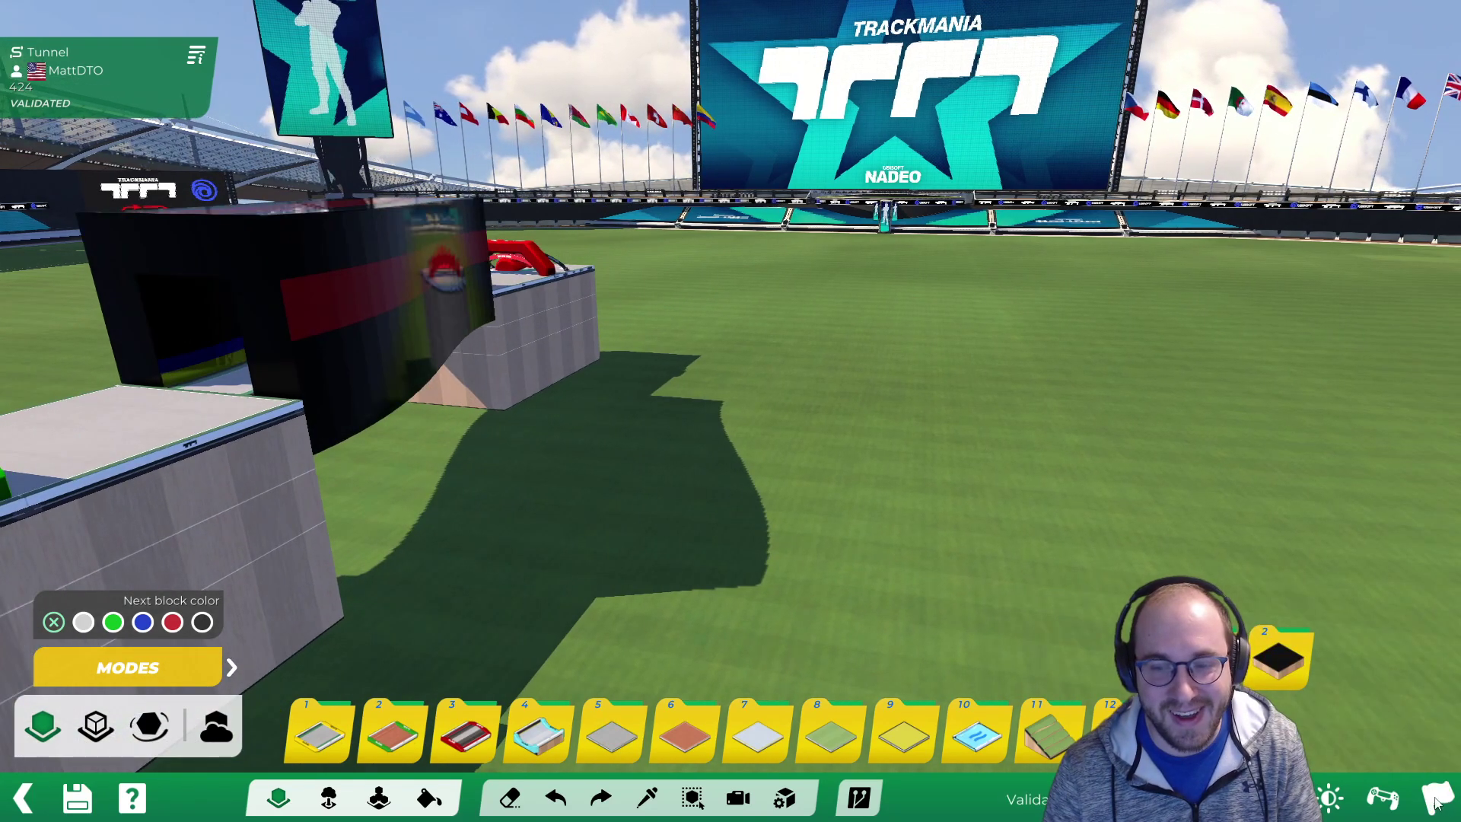
{"action": "key", "text": "alt"}
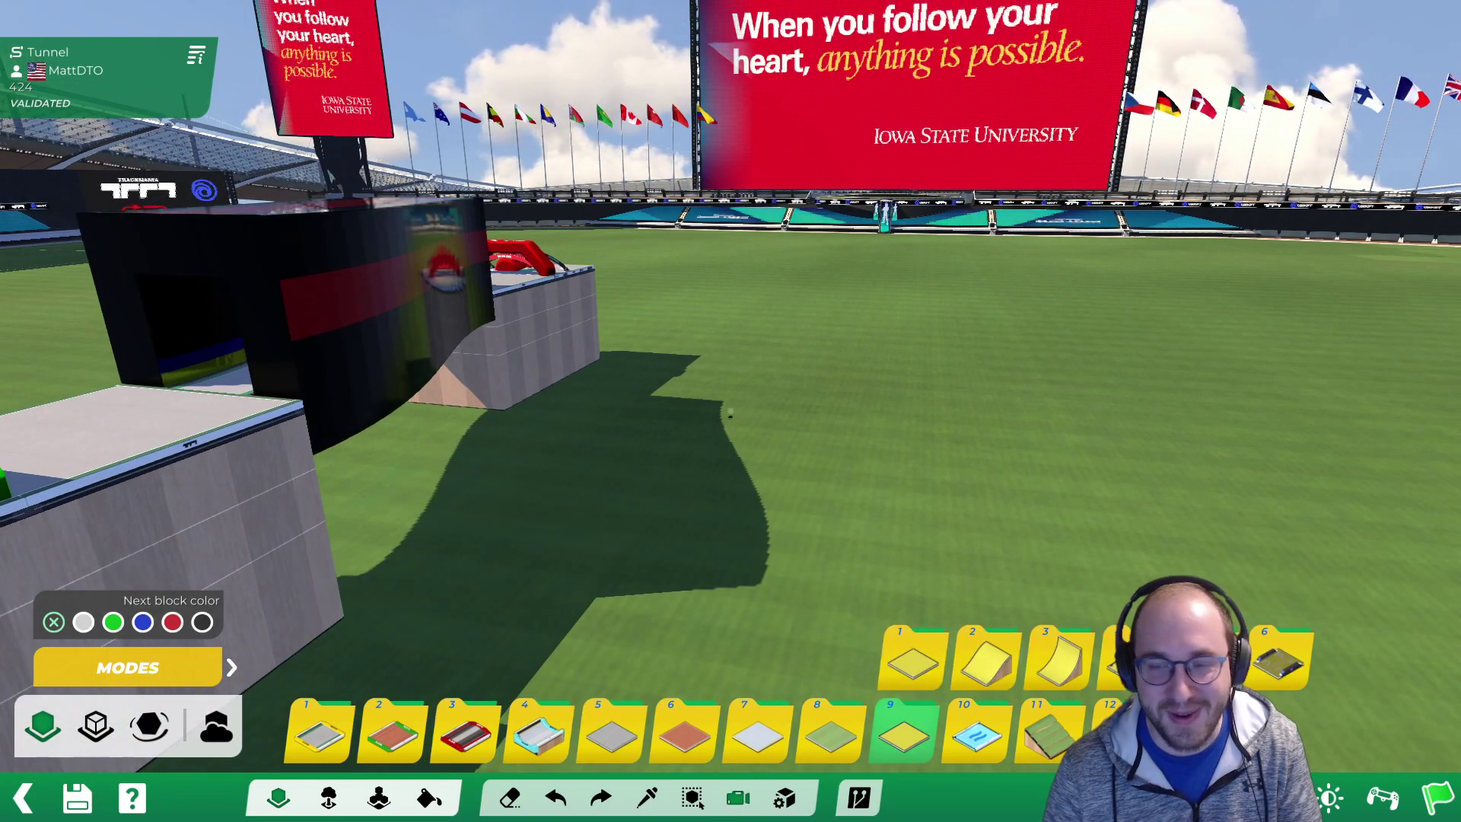